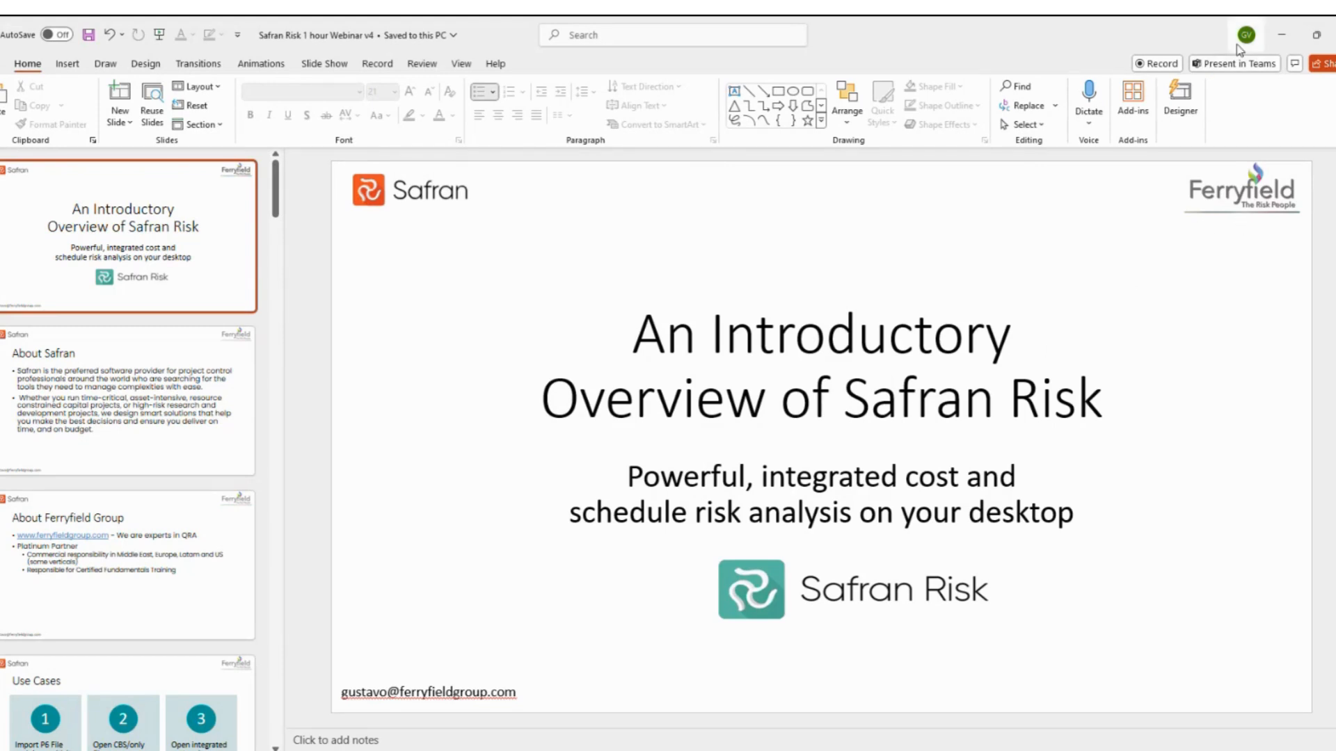
# Switch to Safran Risk and read the Primavera file "Drone v1 XERS.xer" as an external project import.
pyautogui.click(1284, 38)
pyautogui.click(668, 750)
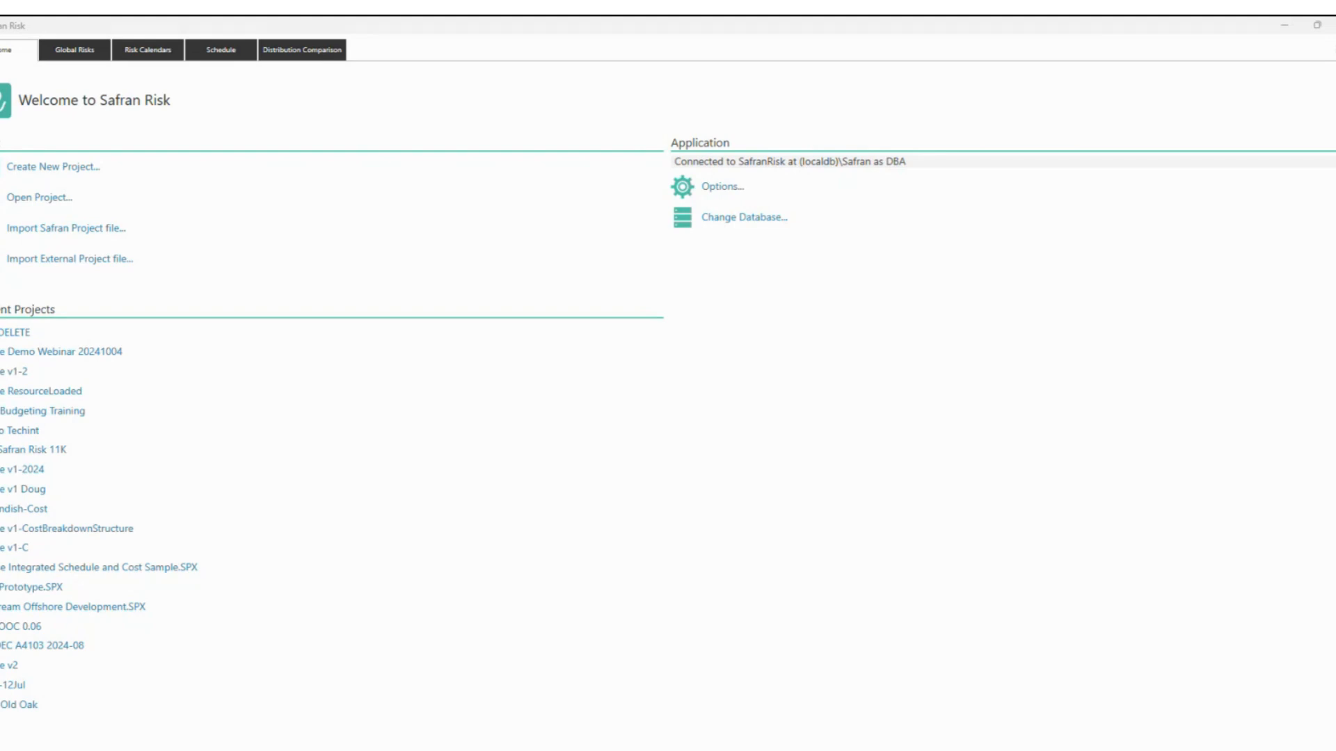
pyautogui.click(70, 263)
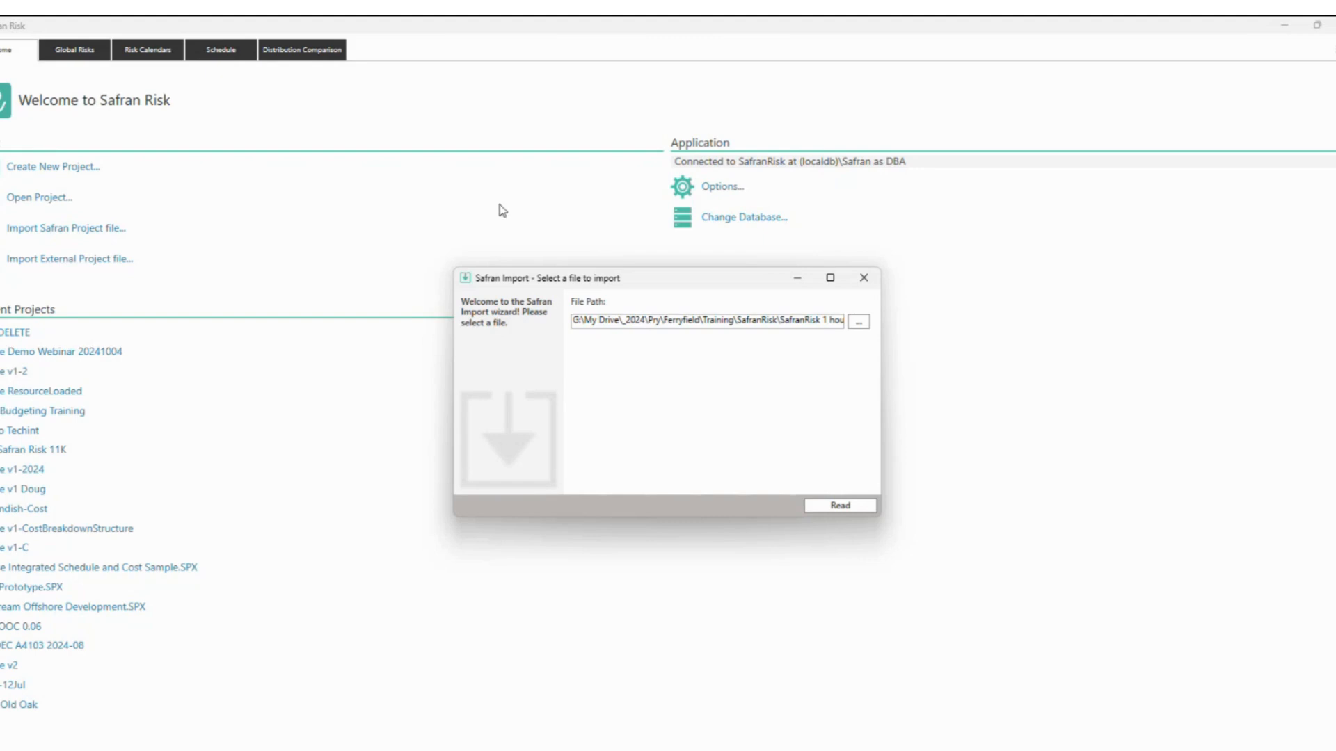
pyautogui.click(858, 323)
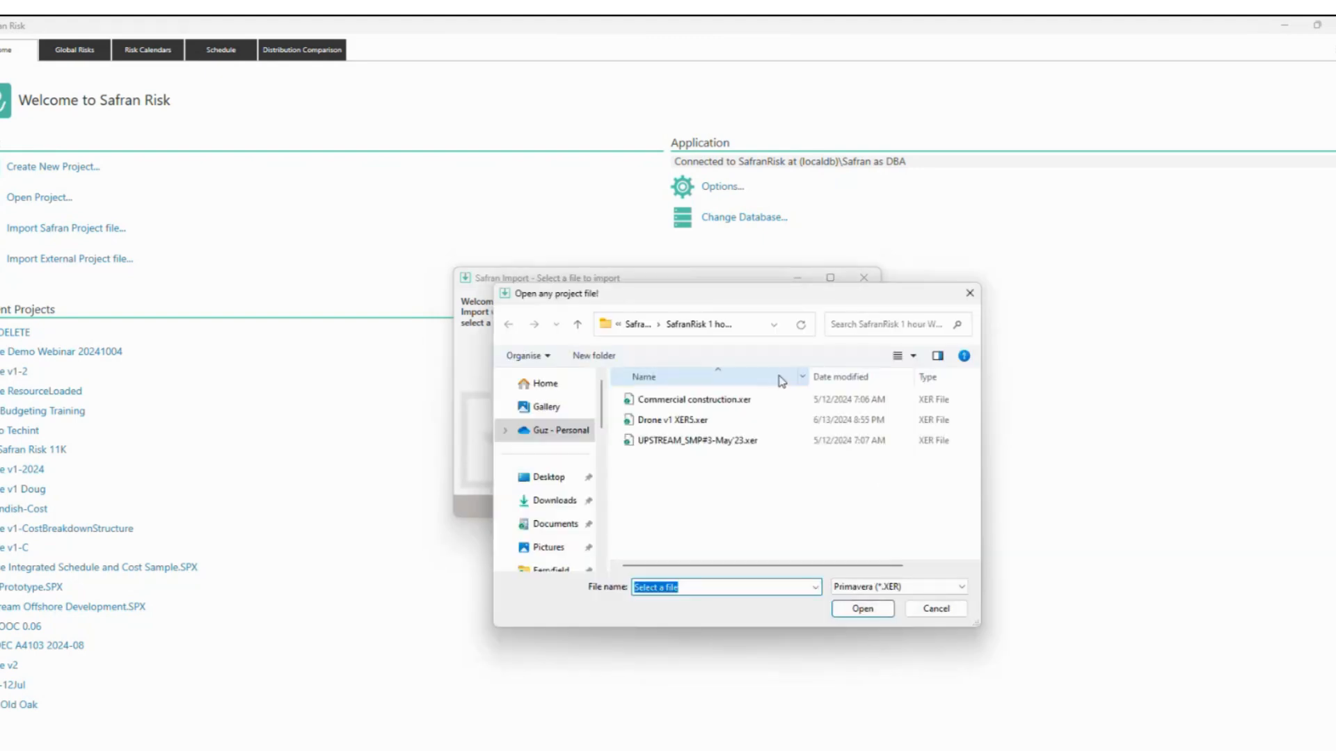
pyautogui.click(681, 422)
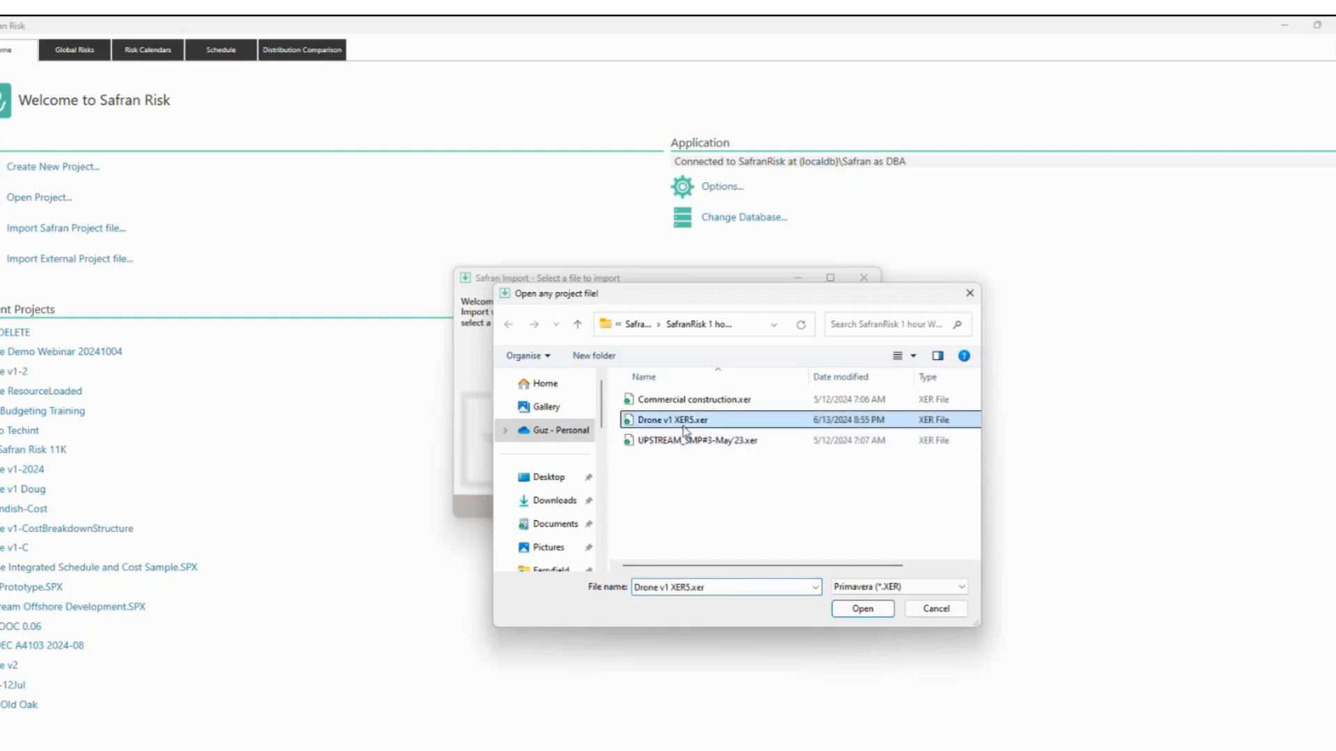
pyautogui.click(865, 611)
pyautogui.click(828, 508)
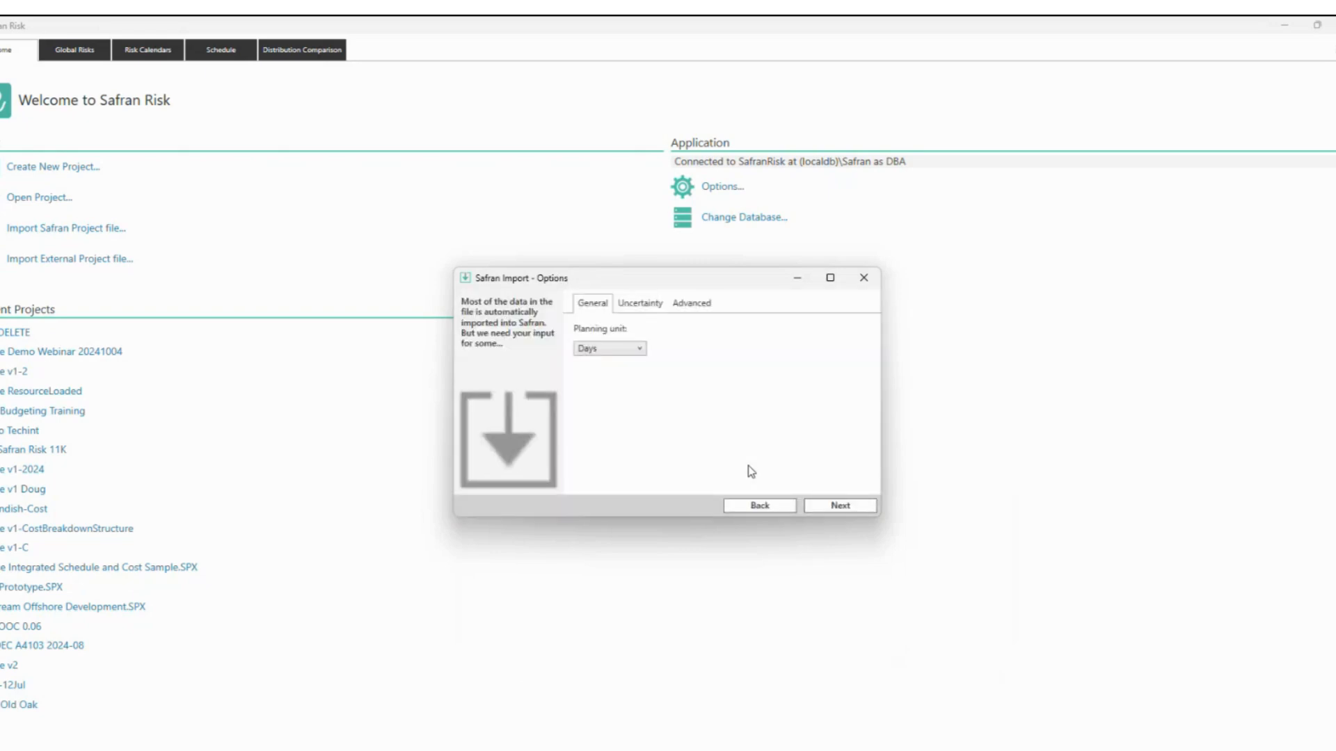
# Review the uncertainty import options and continue the import with Days as the planning unit.
pyautogui.click(642, 306)
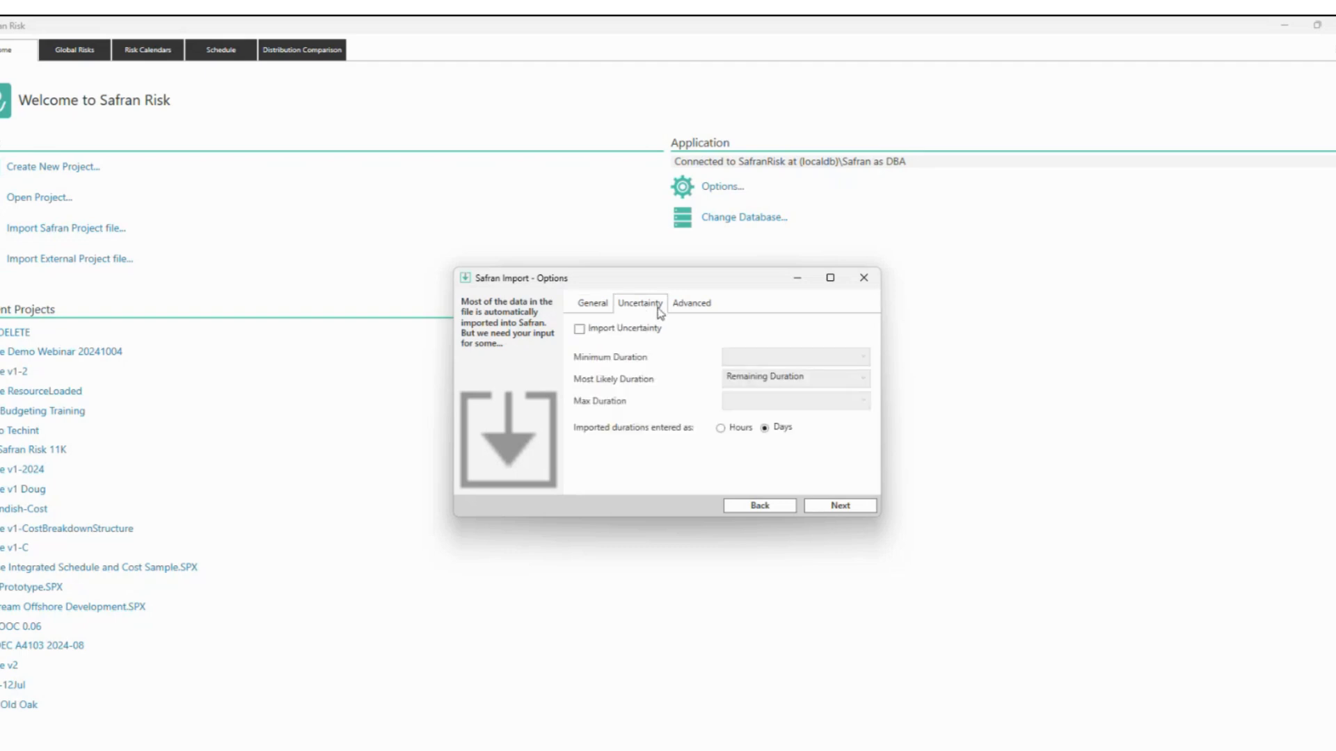
pyautogui.click(591, 307)
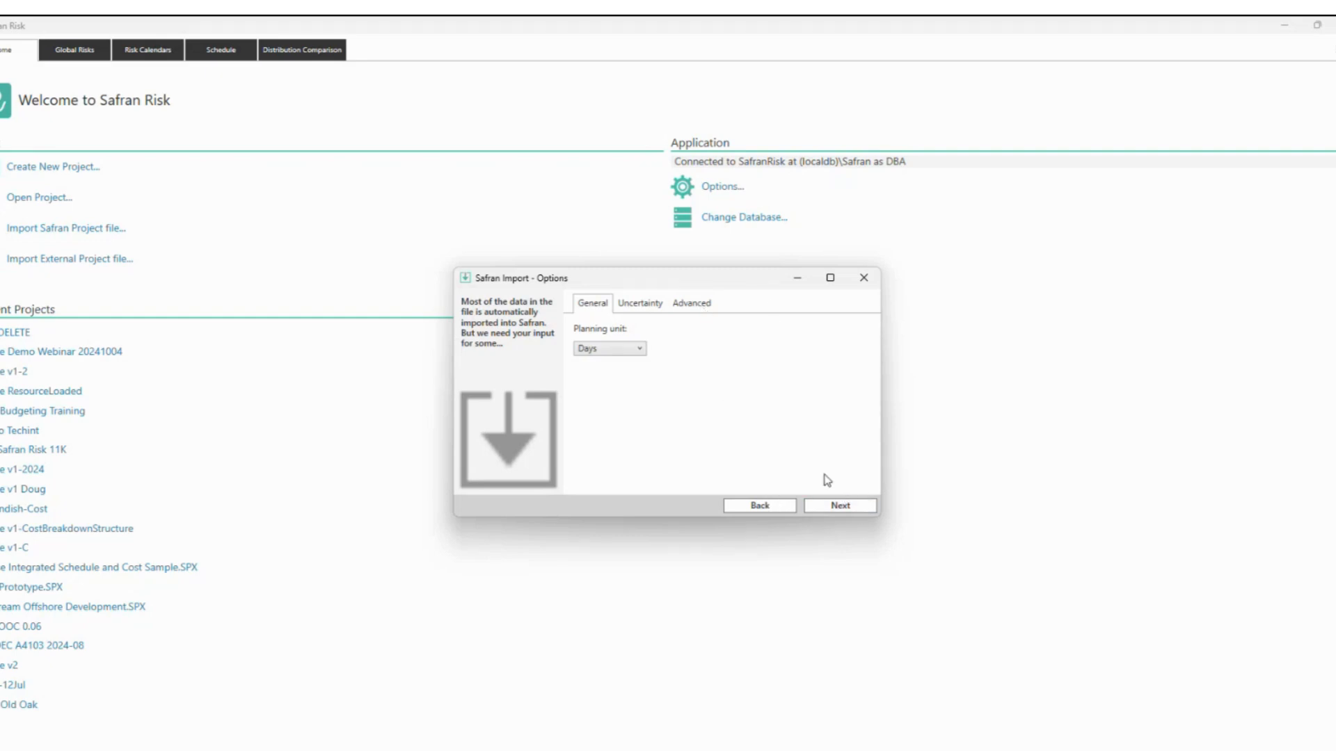
pyautogui.click(838, 508)
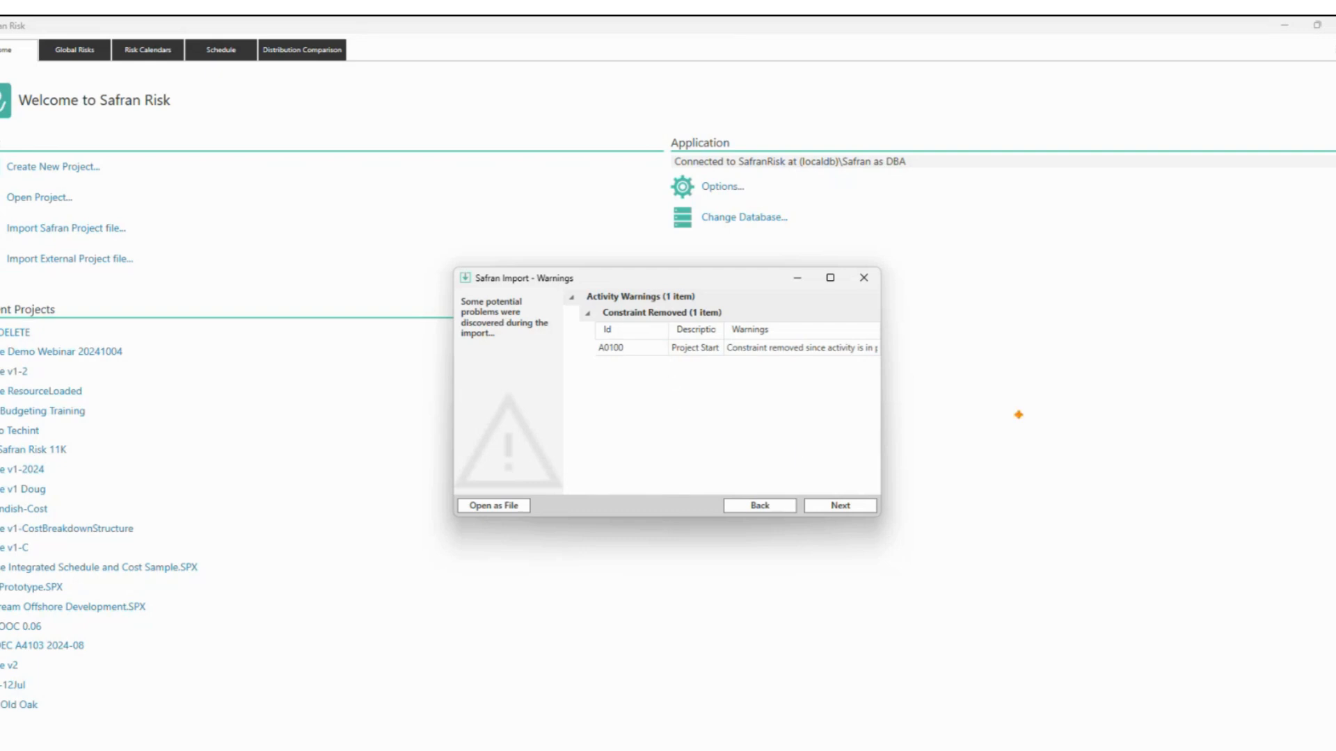
pyautogui.moveTo(956, 389); pyautogui.dragTo(1046, 462)
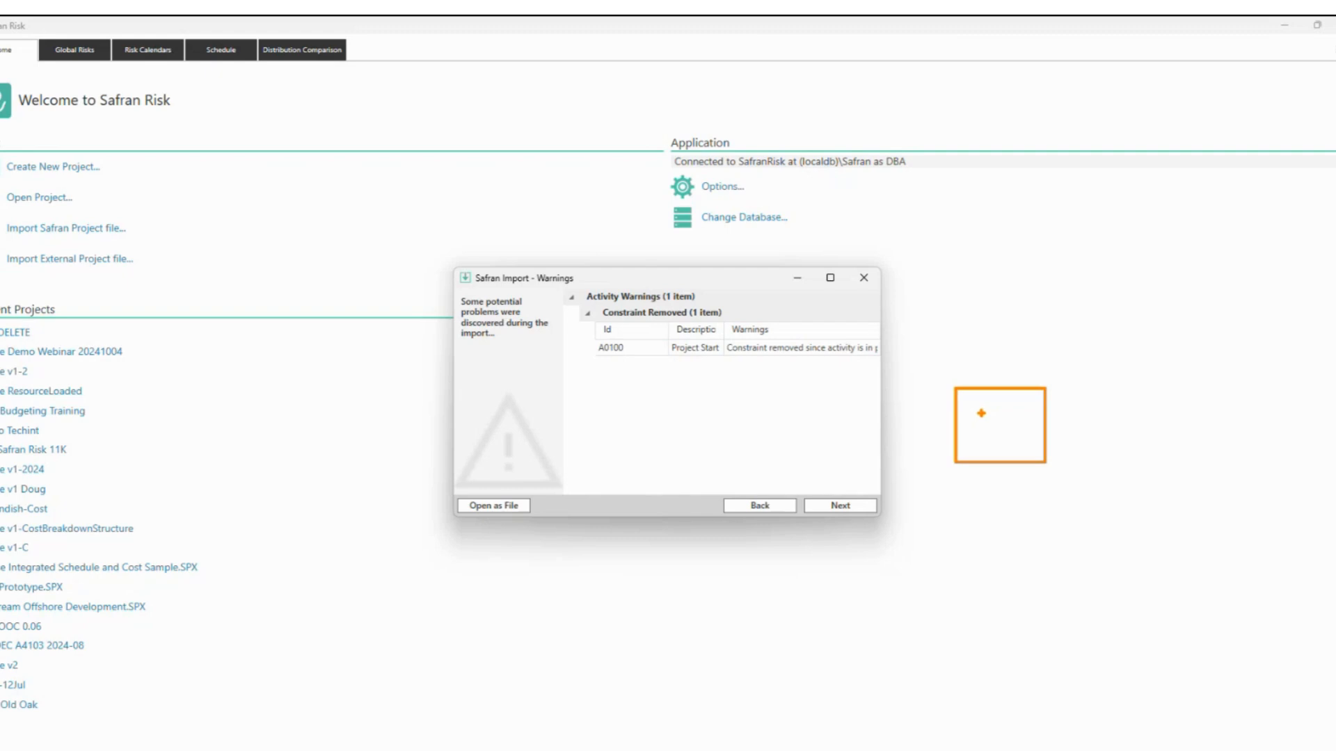
pyautogui.write('spx (ex p6)')
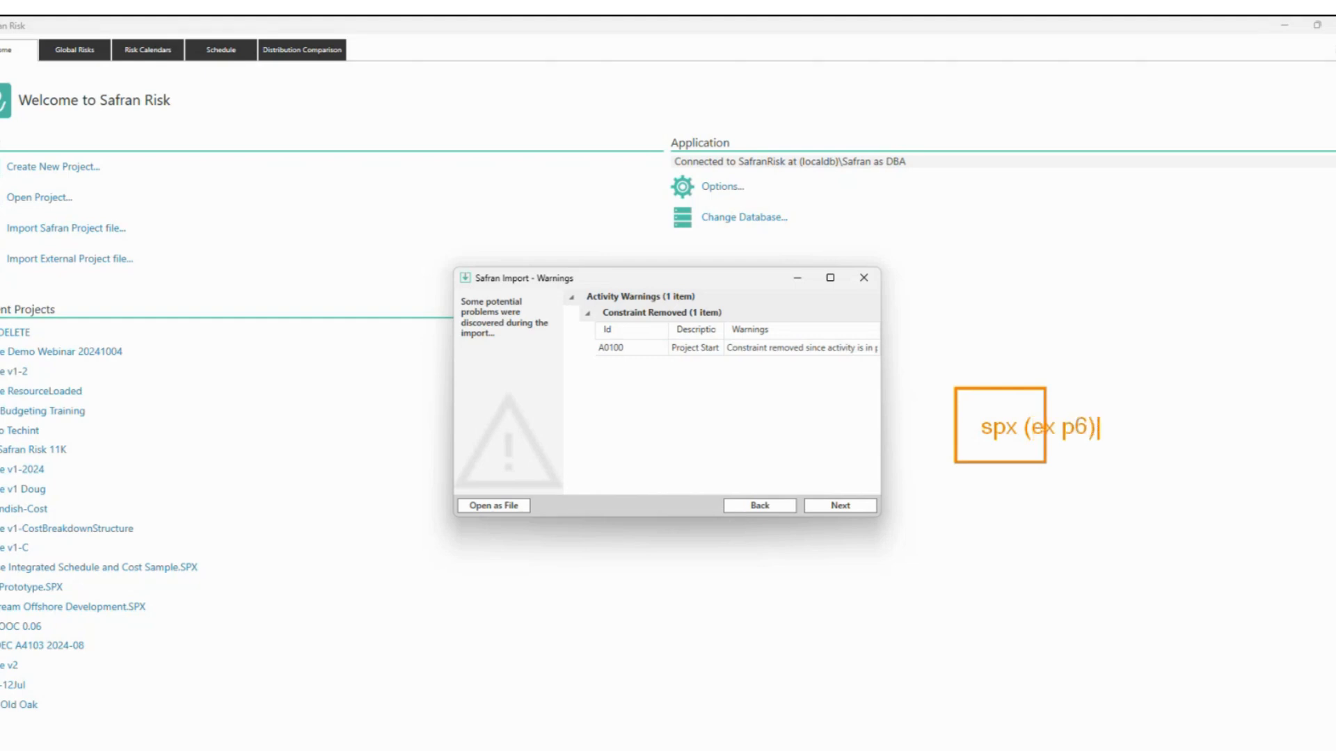
pyautogui.moveTo(1102, 272); pyautogui.dragTo(1257, 349)
pyautogui.write('trisks')
pyautogui.press('Return')
pyautogui.write('uncert')
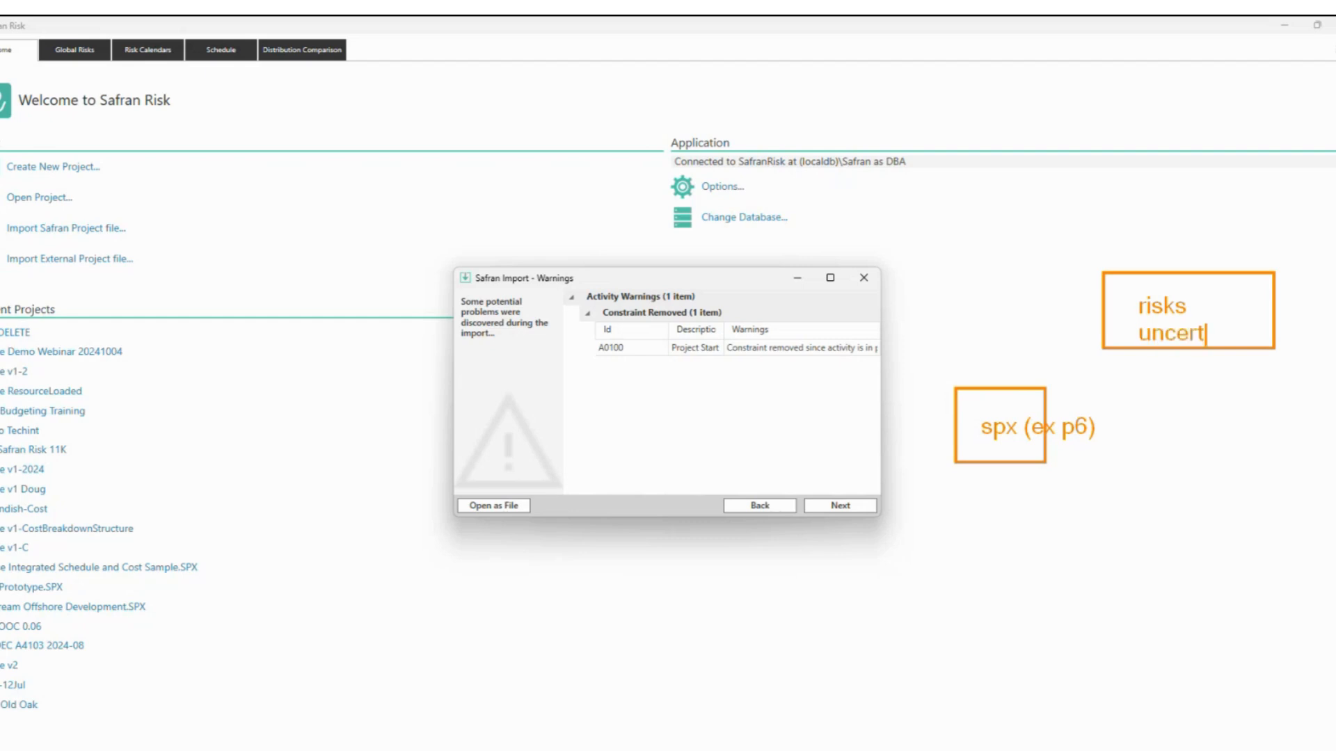
pyautogui.write('ainties')
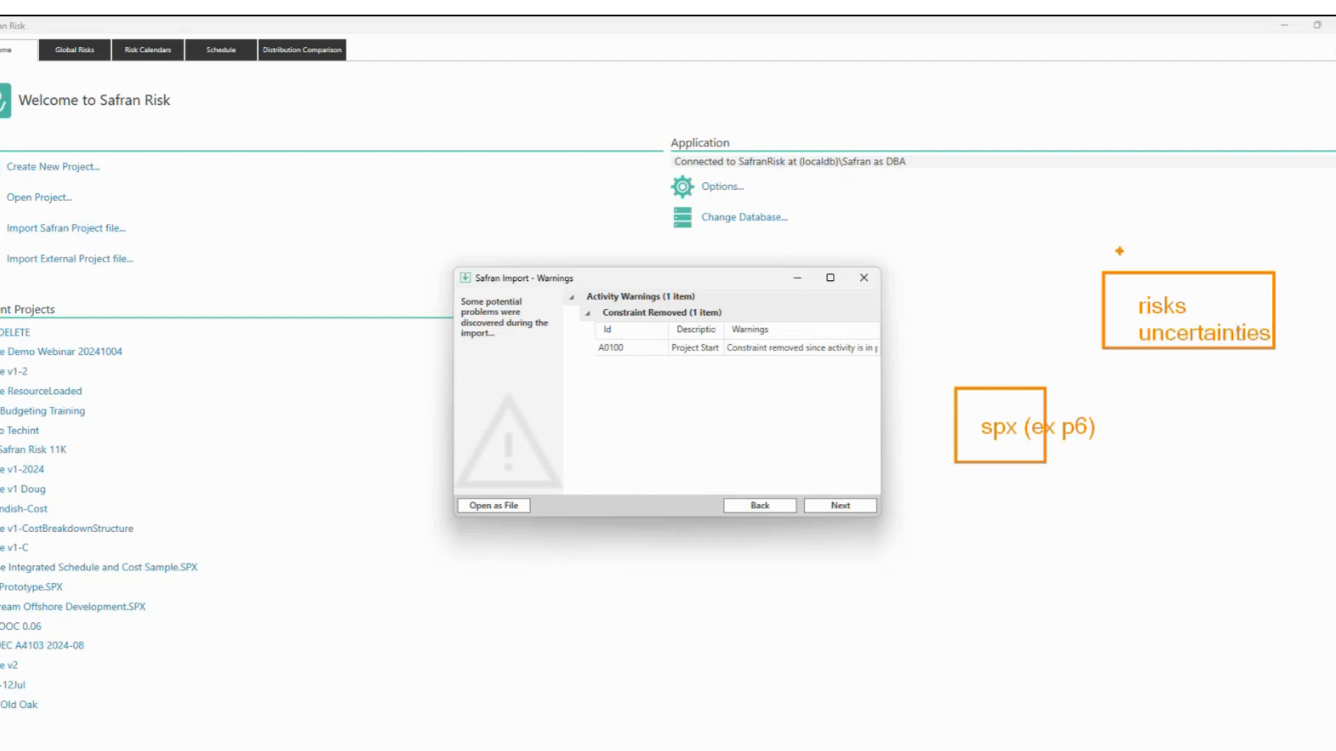
pyautogui.moveTo(1027, 381); pyautogui.dragTo(1131, 308)
pyautogui.moveTo(948, 363); pyautogui.dragTo(969, 392)
pyautogui.moveTo(986, 341); pyautogui.dragTo(1003, 375)
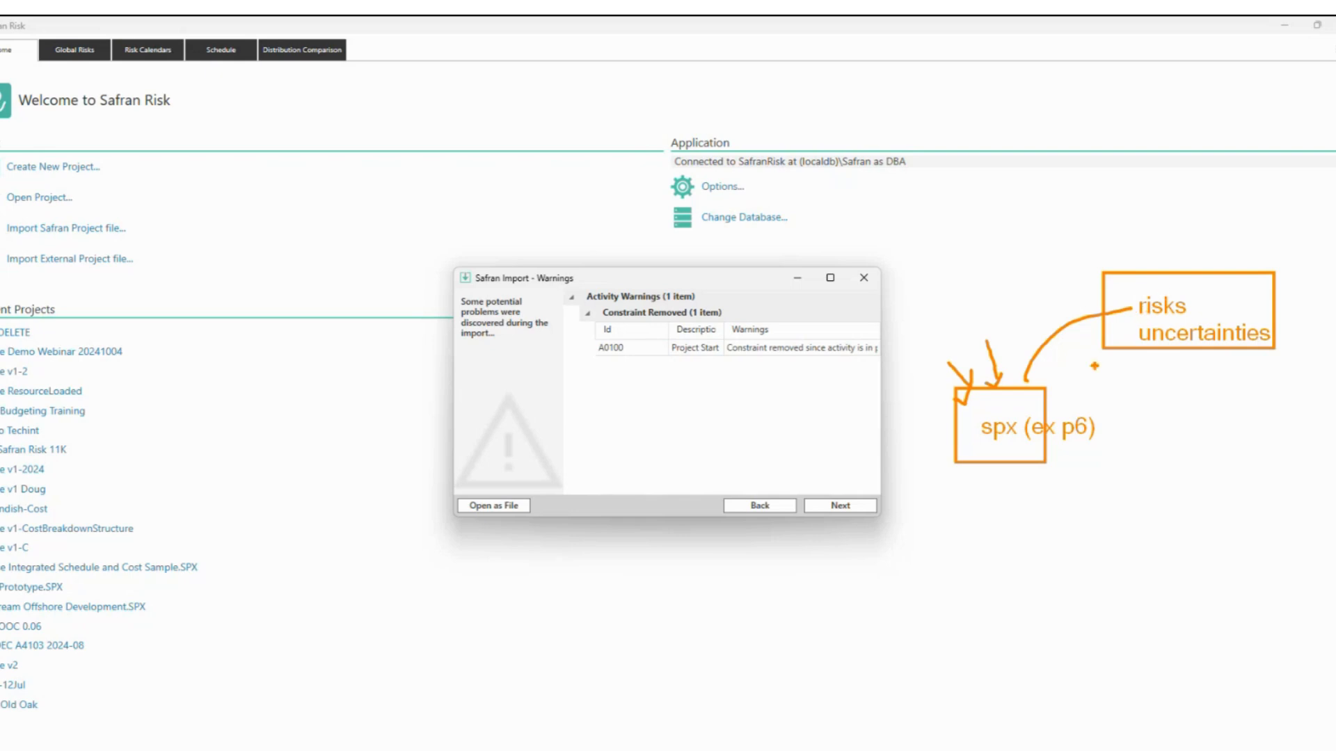
pyautogui.moveTo(1033, 505)
pyautogui.mouseDown()
pyautogui.moveTo(1019, 456)
pyautogui.moveTo(1036, 458)
pyautogui.mouseUp()
pyautogui.moveTo(1022, 379); pyautogui.dragTo(1084, 491)
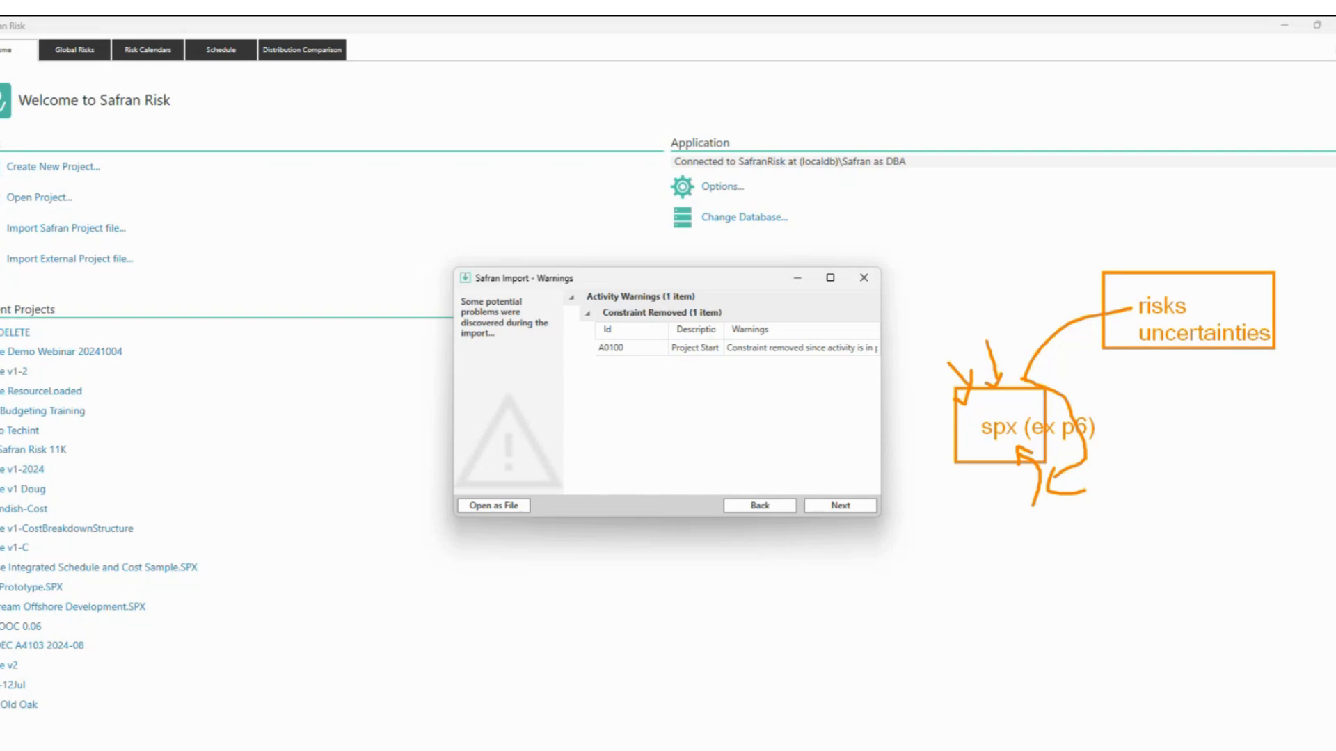
pyautogui.press('Escape')
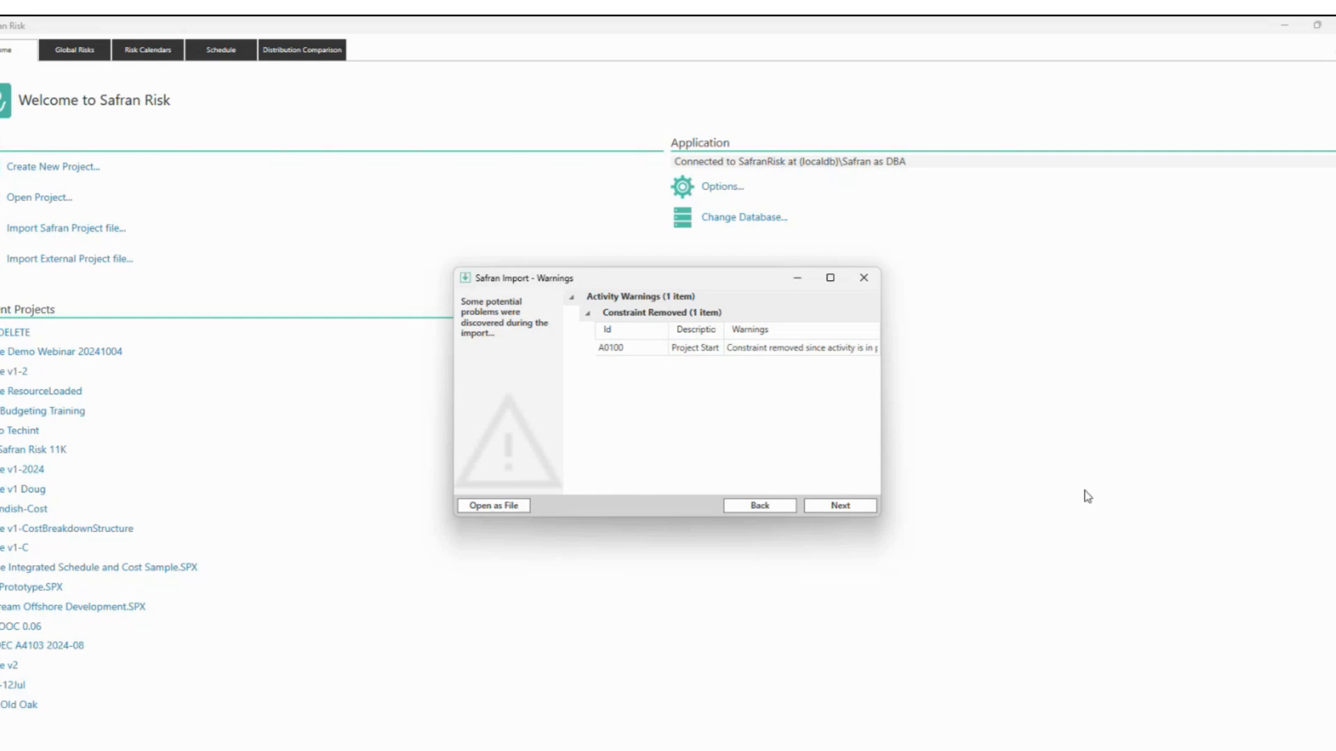
# Continue past the import warnings, save the imported project as "Drone Example 20241004" and close the import wizard.
pyautogui.click(829, 507)
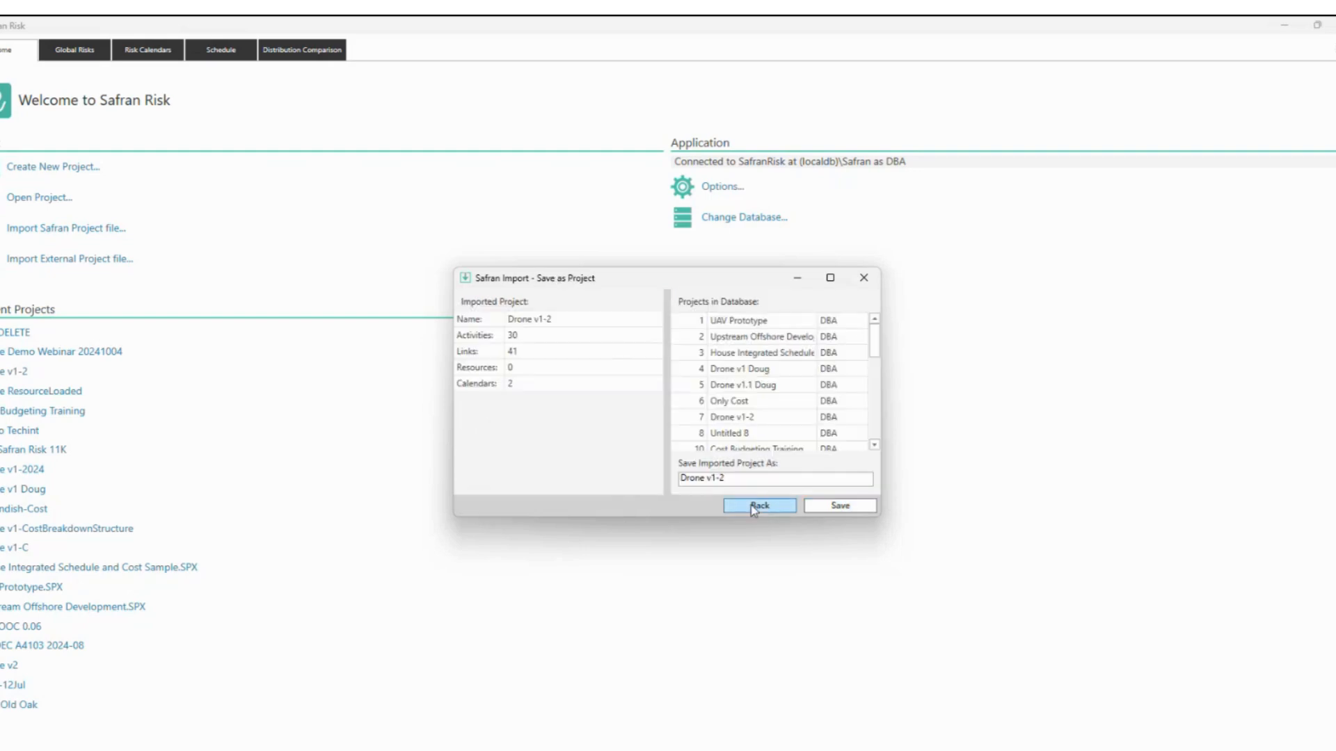
pyautogui.click(721, 478)
pyautogui.press('BackSpace')
pyautogui.press('BackSpace')
pyautogui.press('BackSpace')
pyautogui.press('BackSpace')
pyautogui.write('Exmaple 20240')
pyautogui.press('BackSpace')
pyautogui.write('1010')
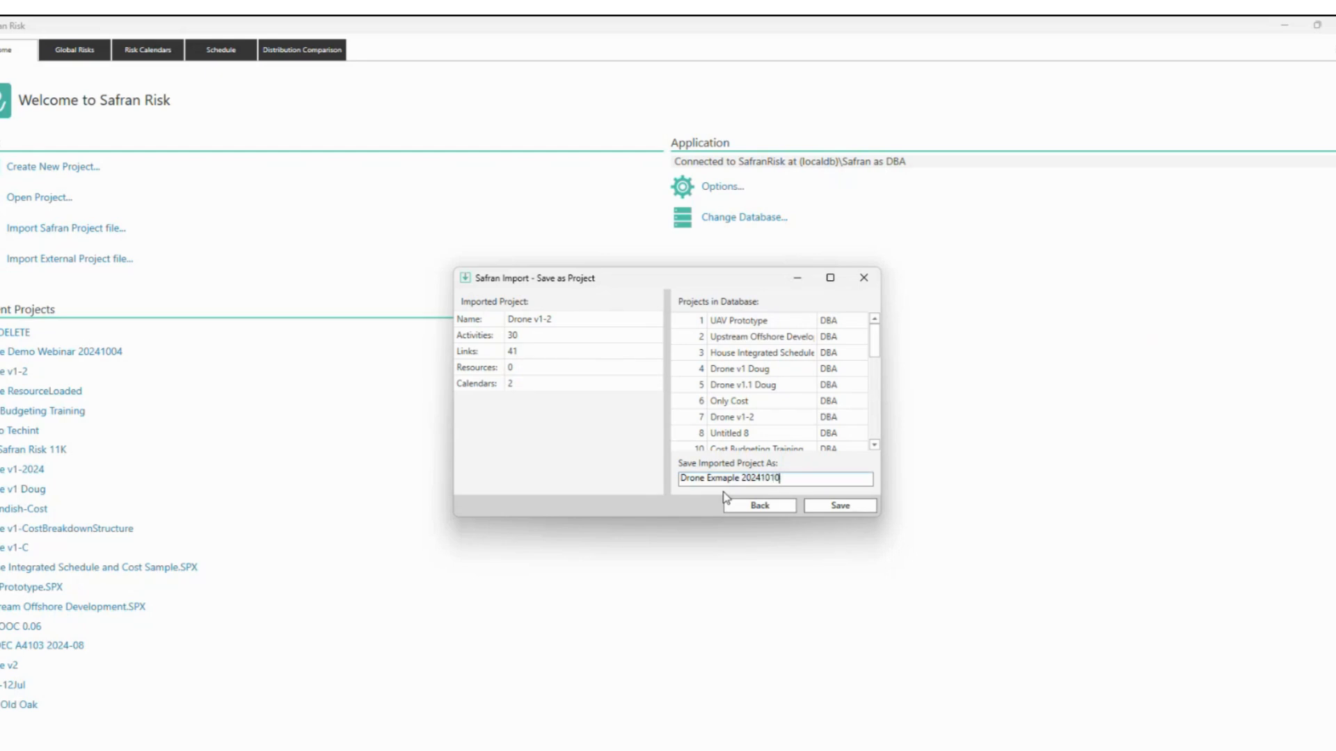
pyautogui.write('4')
pyautogui.click(719, 480)
pyautogui.press('BackSpace')
pyautogui.write('m')
pyautogui.click(840, 507)
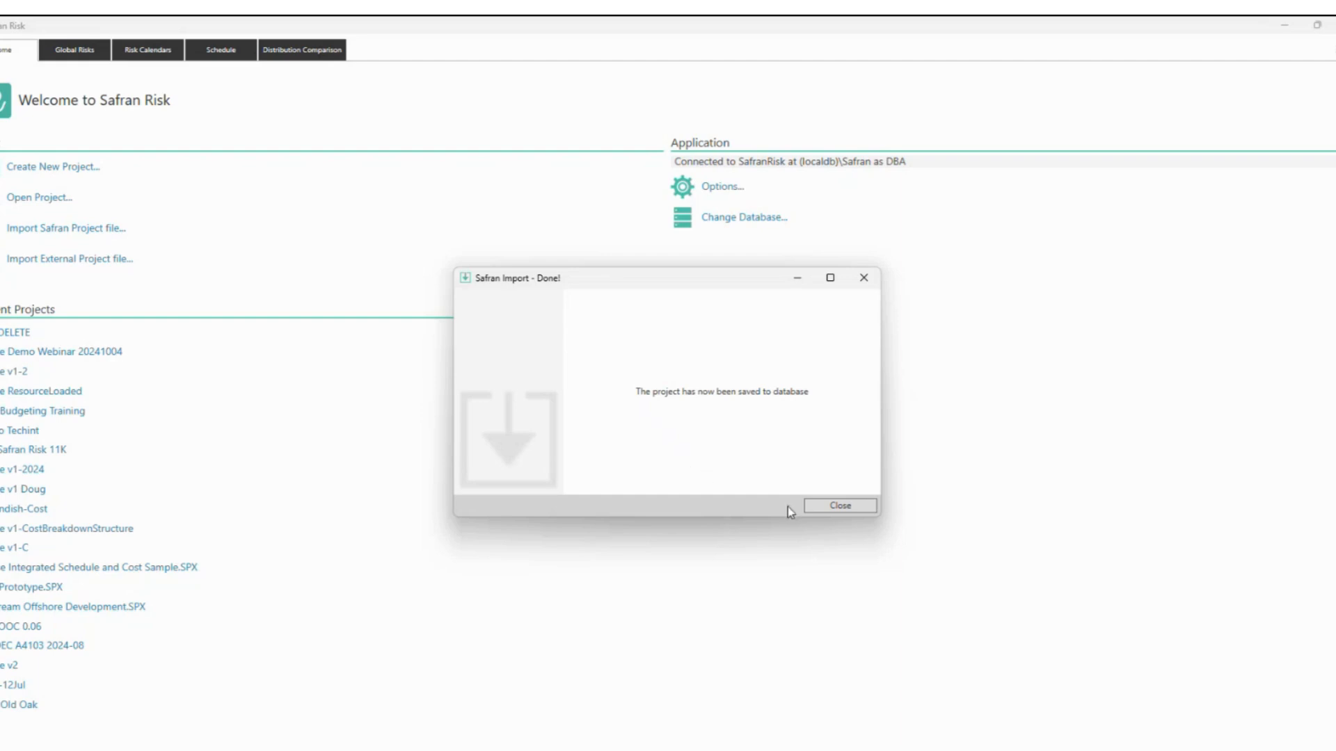
pyautogui.click(824, 506)
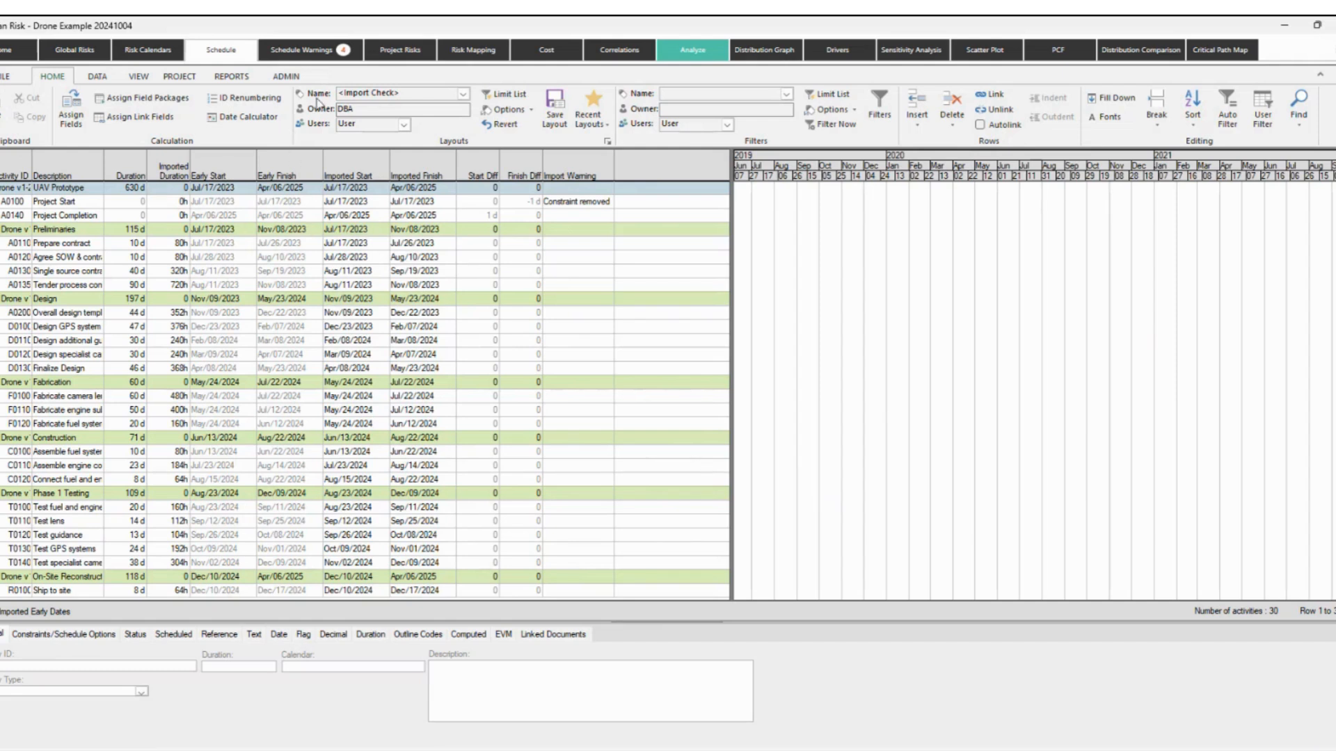
# Apply the <Primavera> layout to the schedule and look through its Design, Fabrication and Construction groups.
pyautogui.click(463, 93)
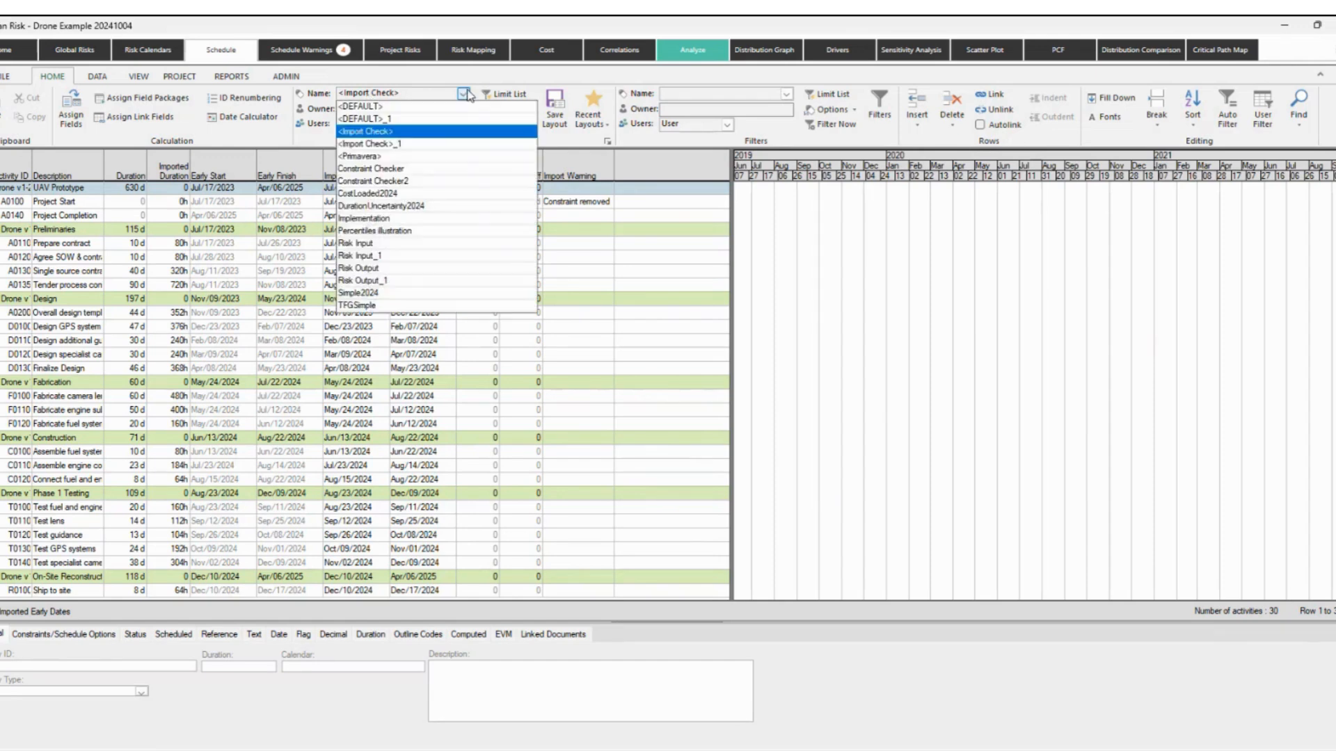
pyautogui.click(374, 157)
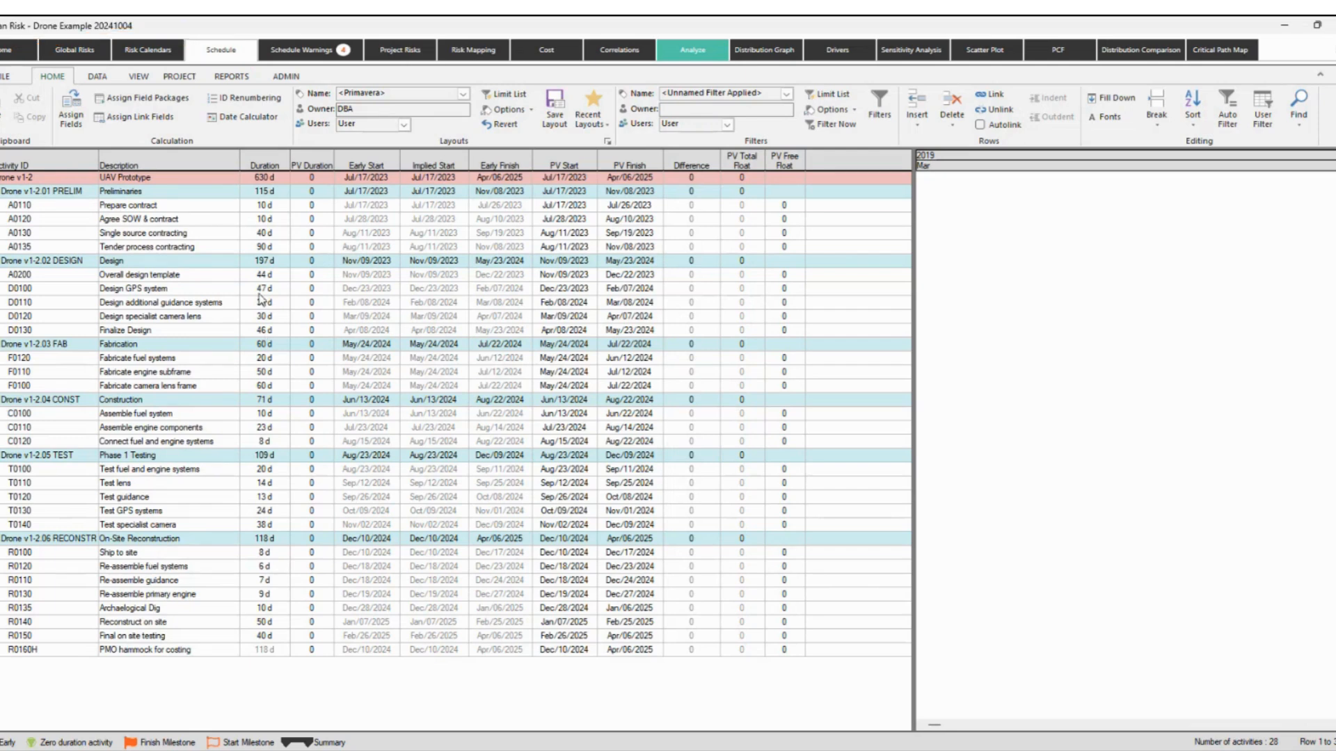
pyautogui.click(181, 261)
pyautogui.click(171, 290)
pyautogui.click(191, 347)
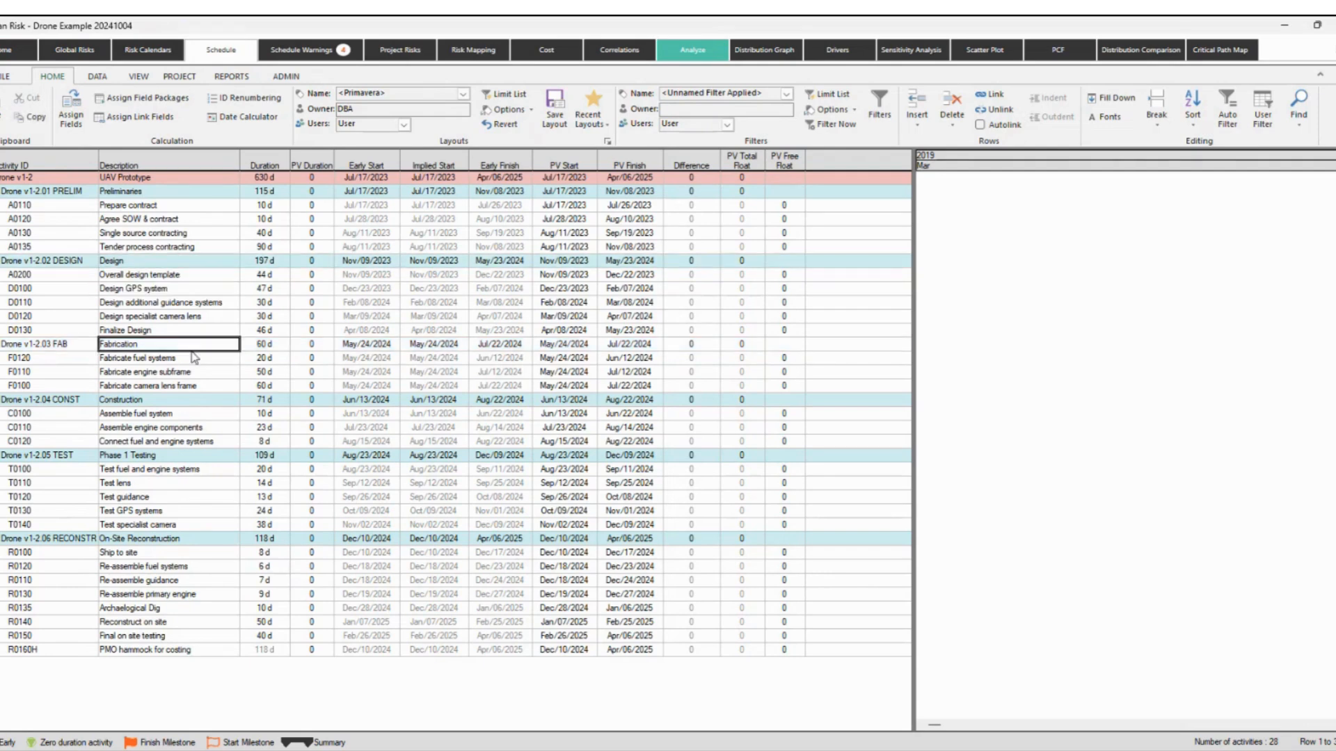
pyautogui.click(193, 402)
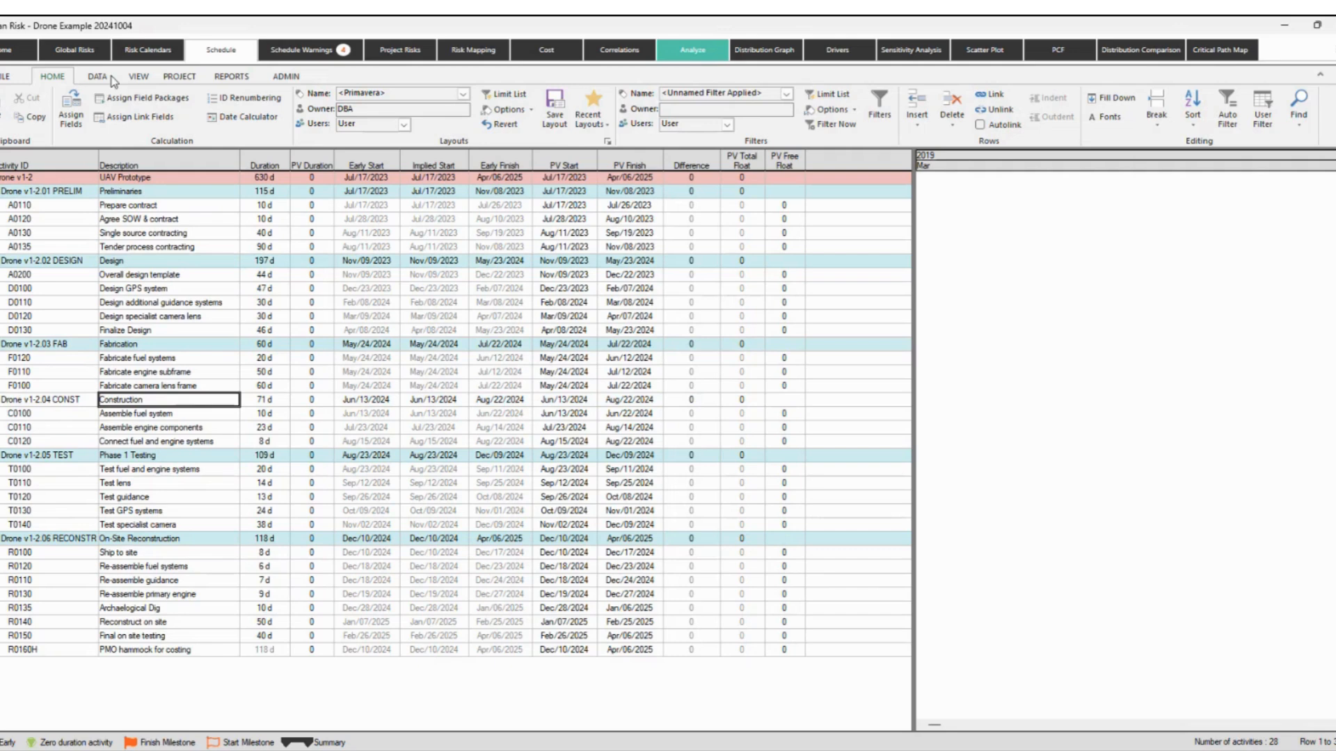
# Switch the schedule display to Group View.
pyautogui.click(136, 77)
pyautogui.click(26, 110)
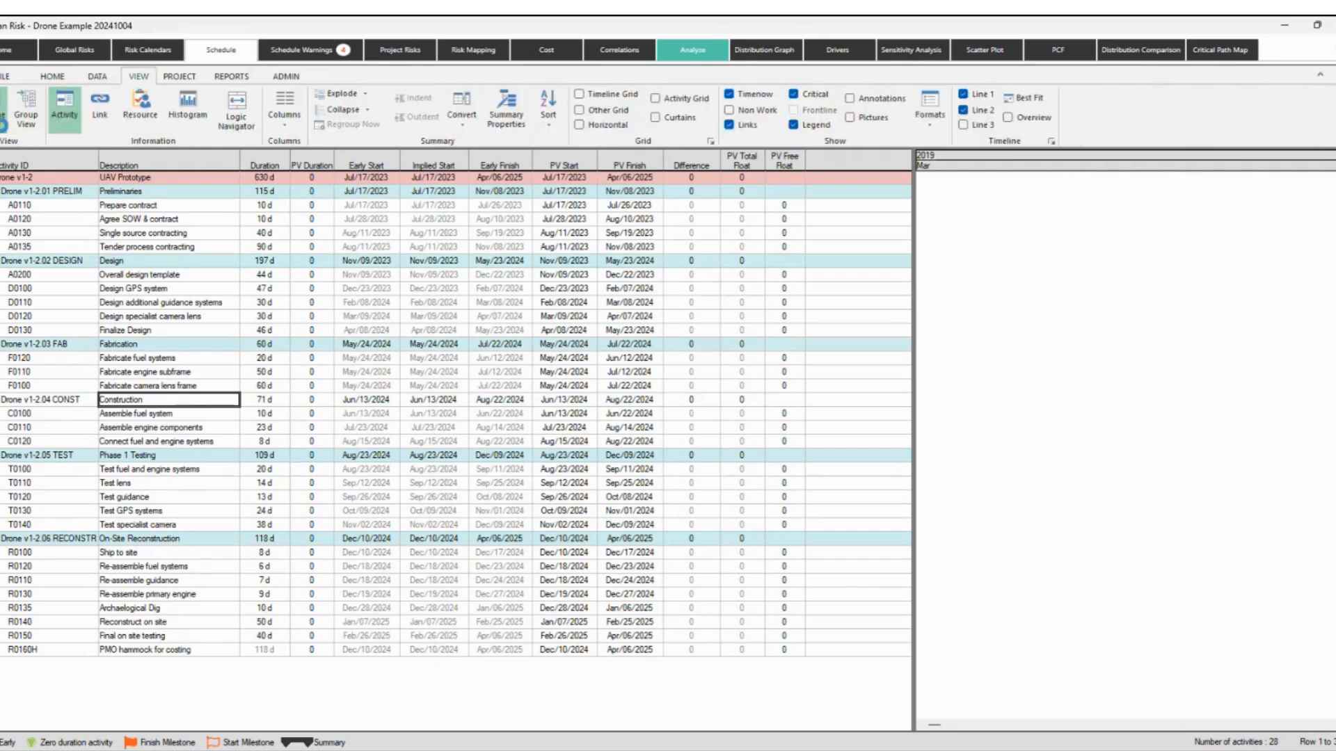
pyautogui.click(26, 110)
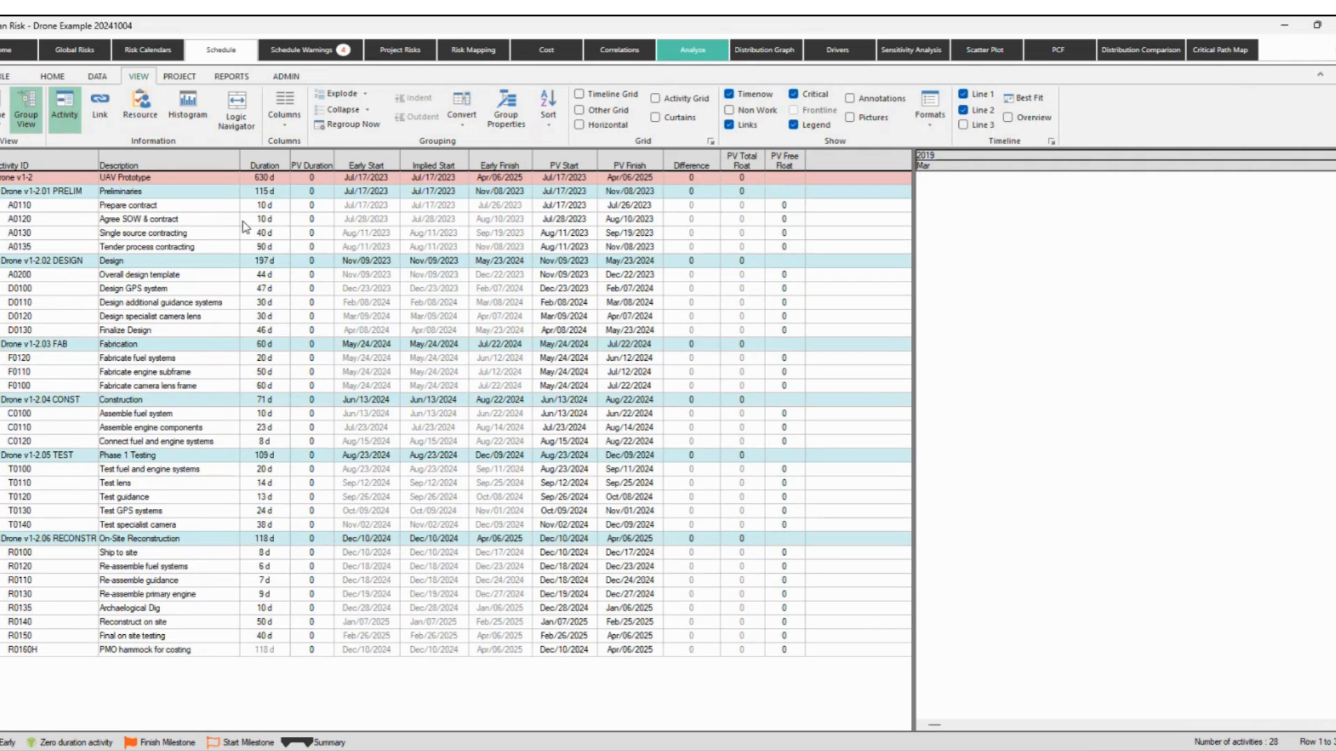
# Examine predecessors and successors of several design, fabrication, construction and testing activities in the Logic Navigator, and hide it again.
pyautogui.click(237, 122)
pyautogui.click(193, 372)
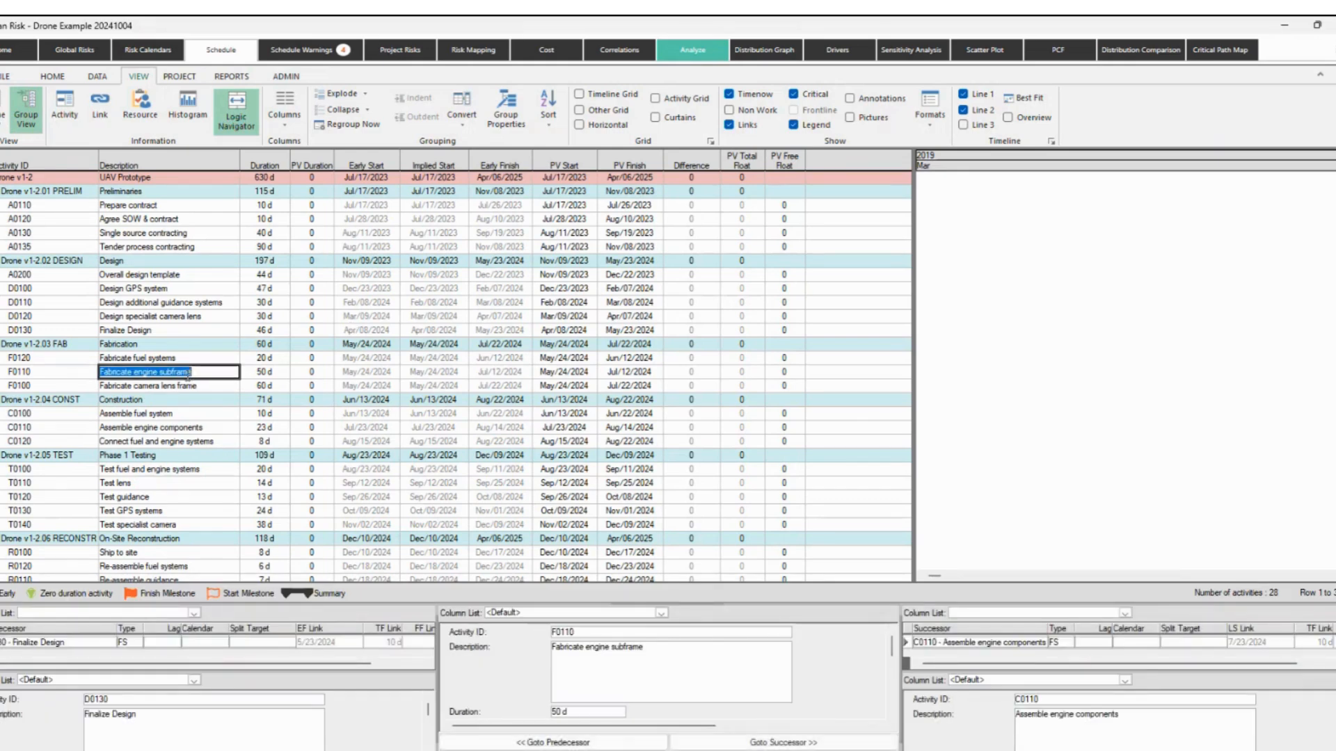
pyautogui.click(161, 329)
pyautogui.click(172, 288)
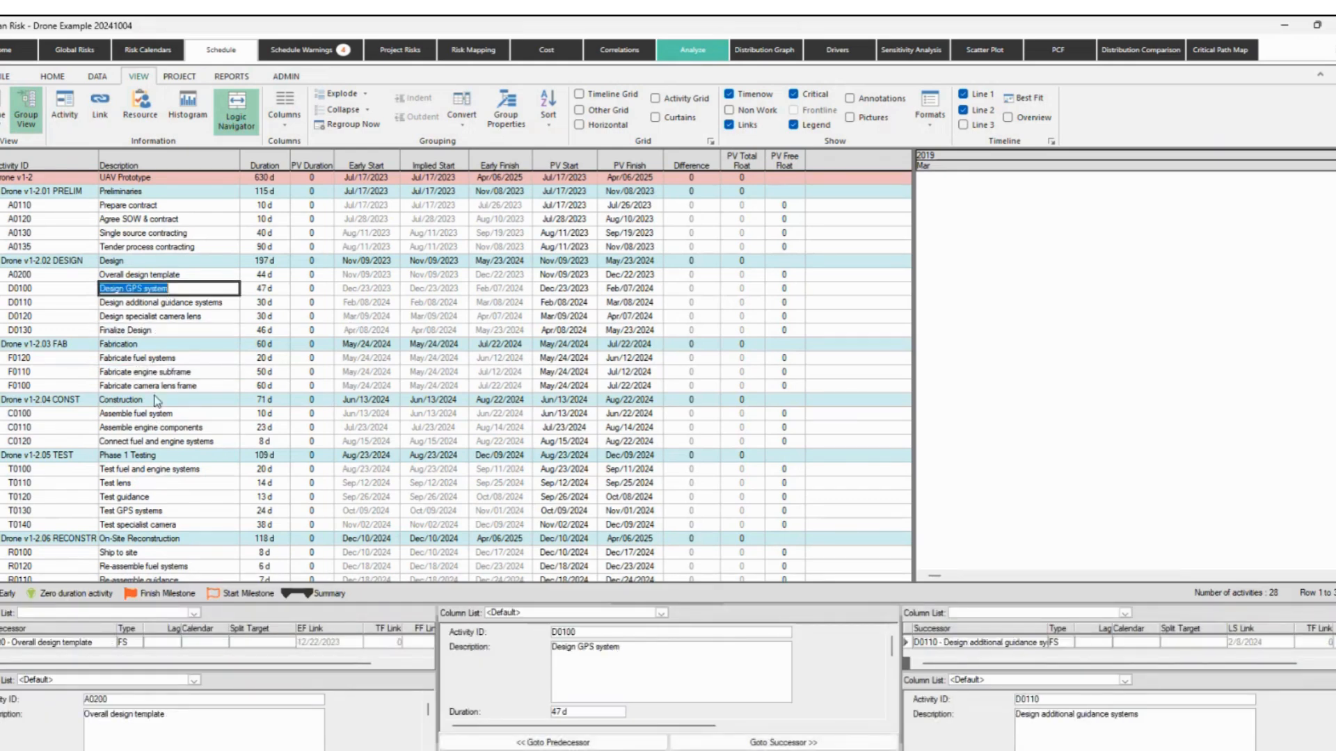
pyautogui.click(162, 373)
pyautogui.click(174, 441)
pyautogui.click(162, 495)
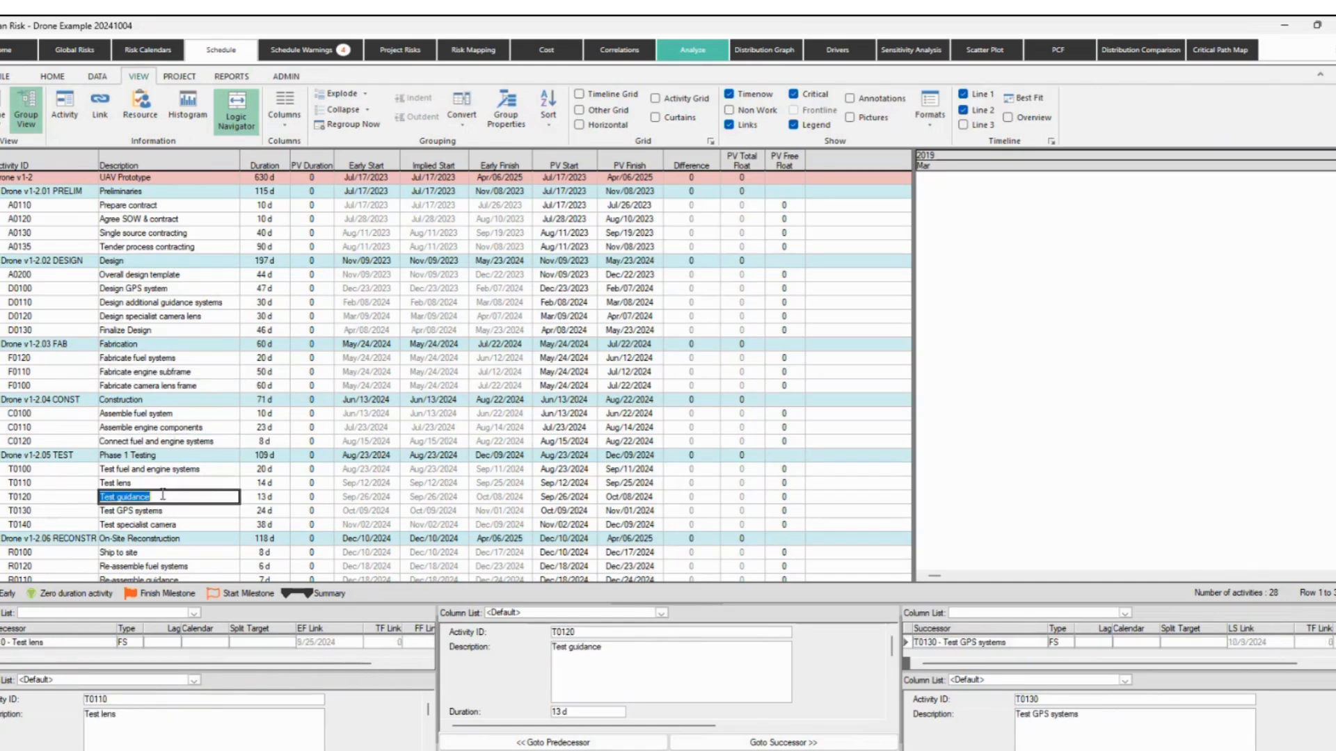
pyautogui.click(237, 117)
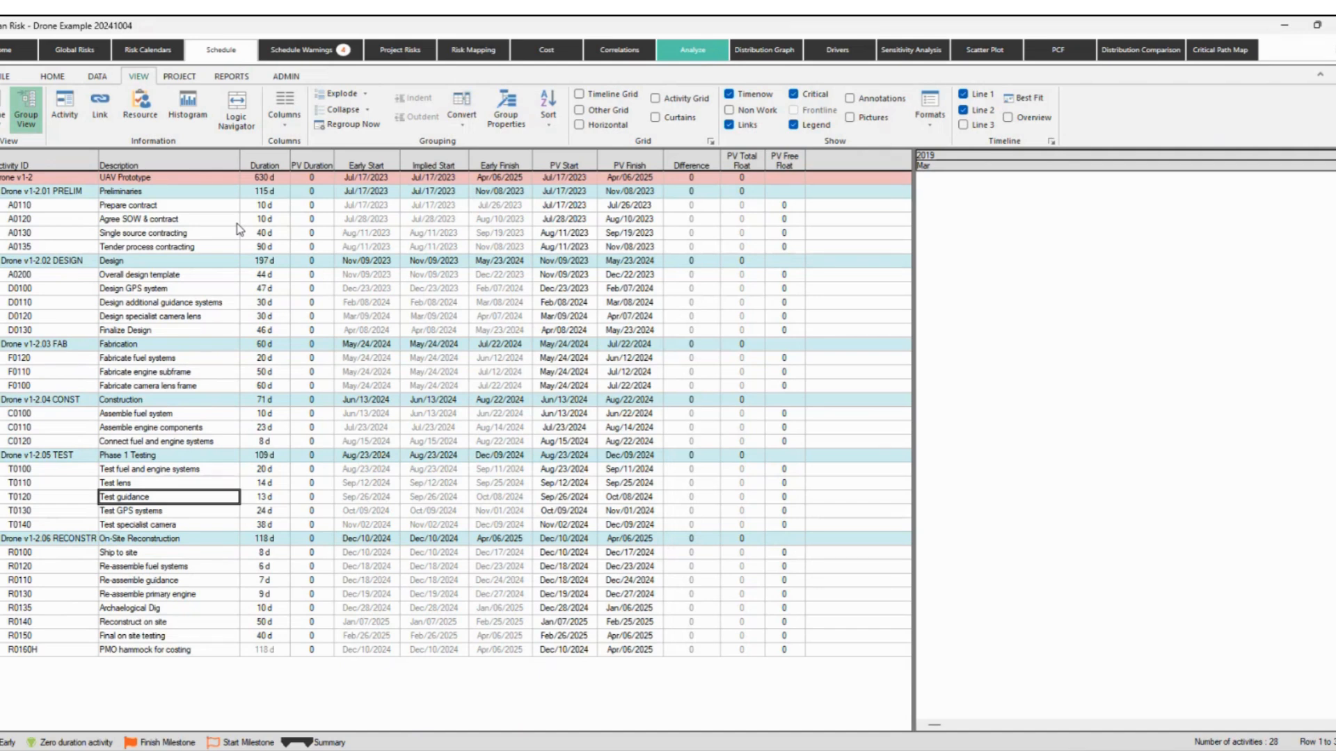
# View the activity details and the resource load of the Test guidance activity, hiding each pane again.
pyautogui.click(99, 78)
pyautogui.click(53, 77)
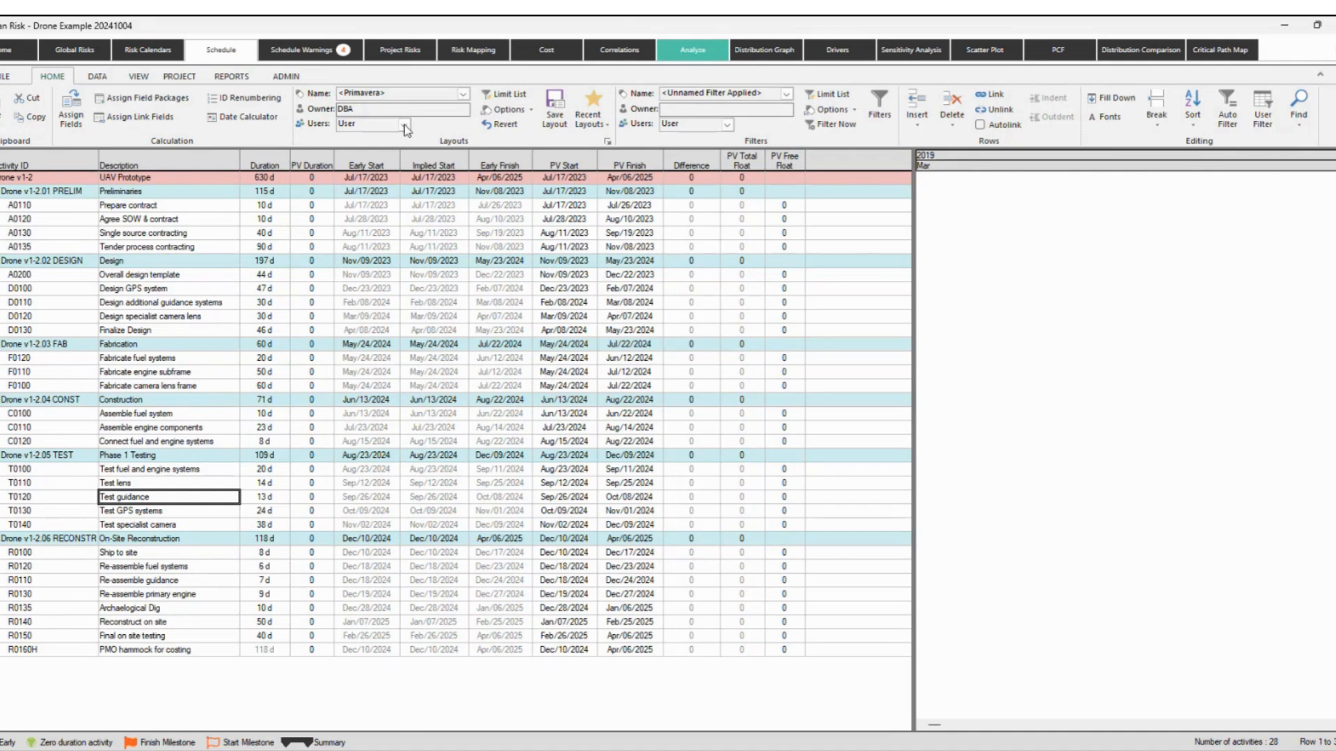
pyautogui.click(138, 76)
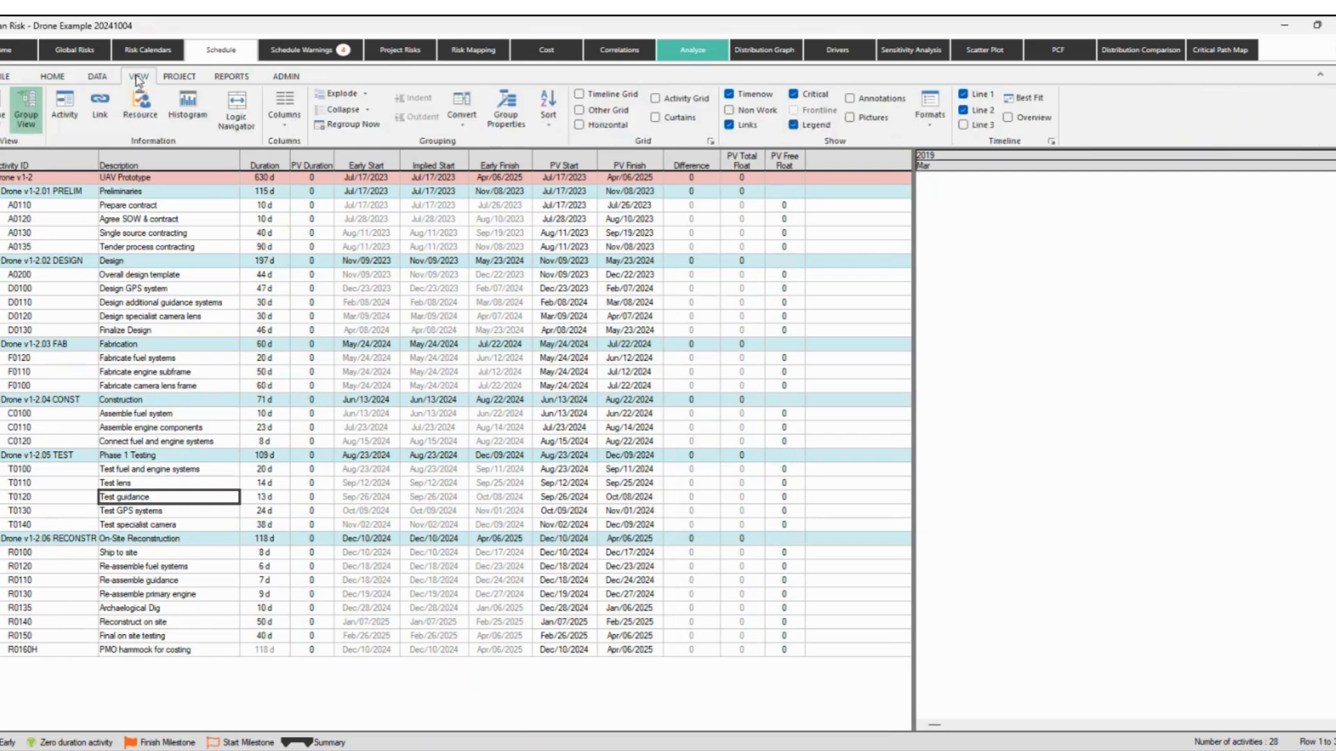
pyautogui.click(65, 112)
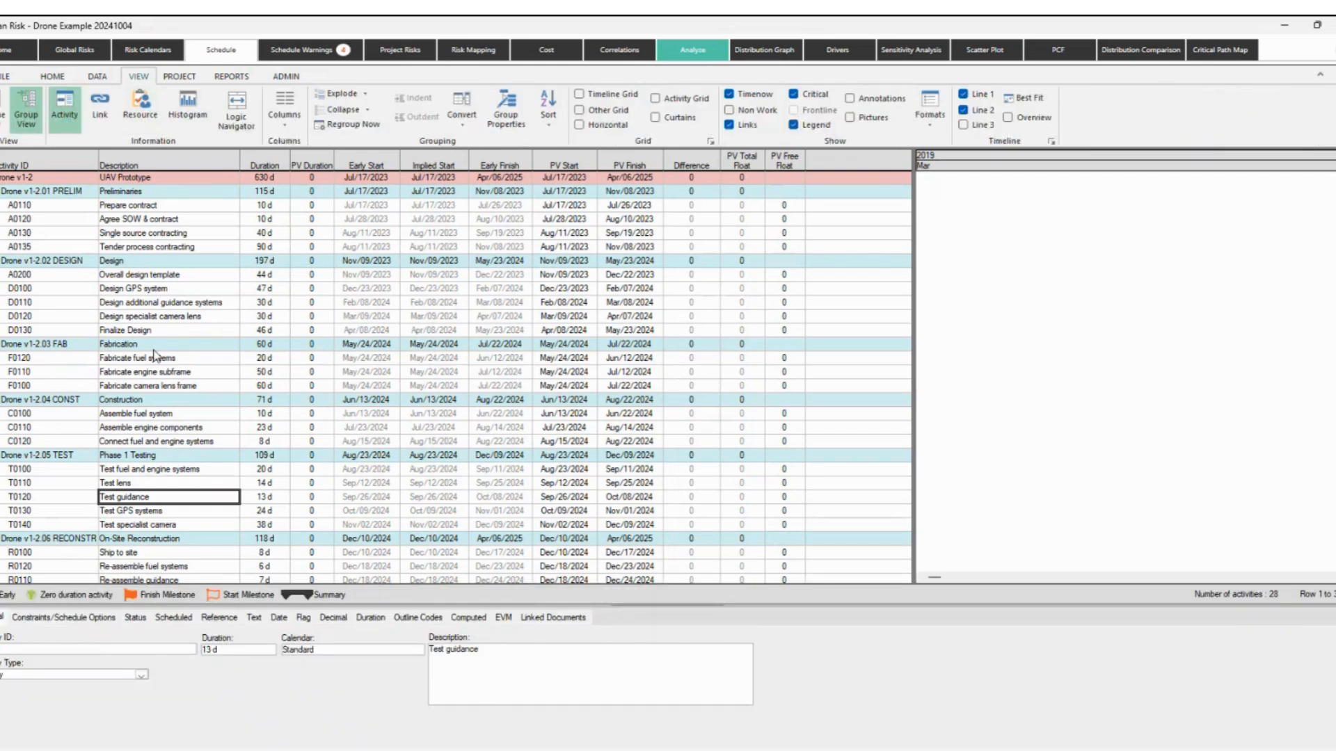
pyautogui.click(59, 117)
pyautogui.click(154, 118)
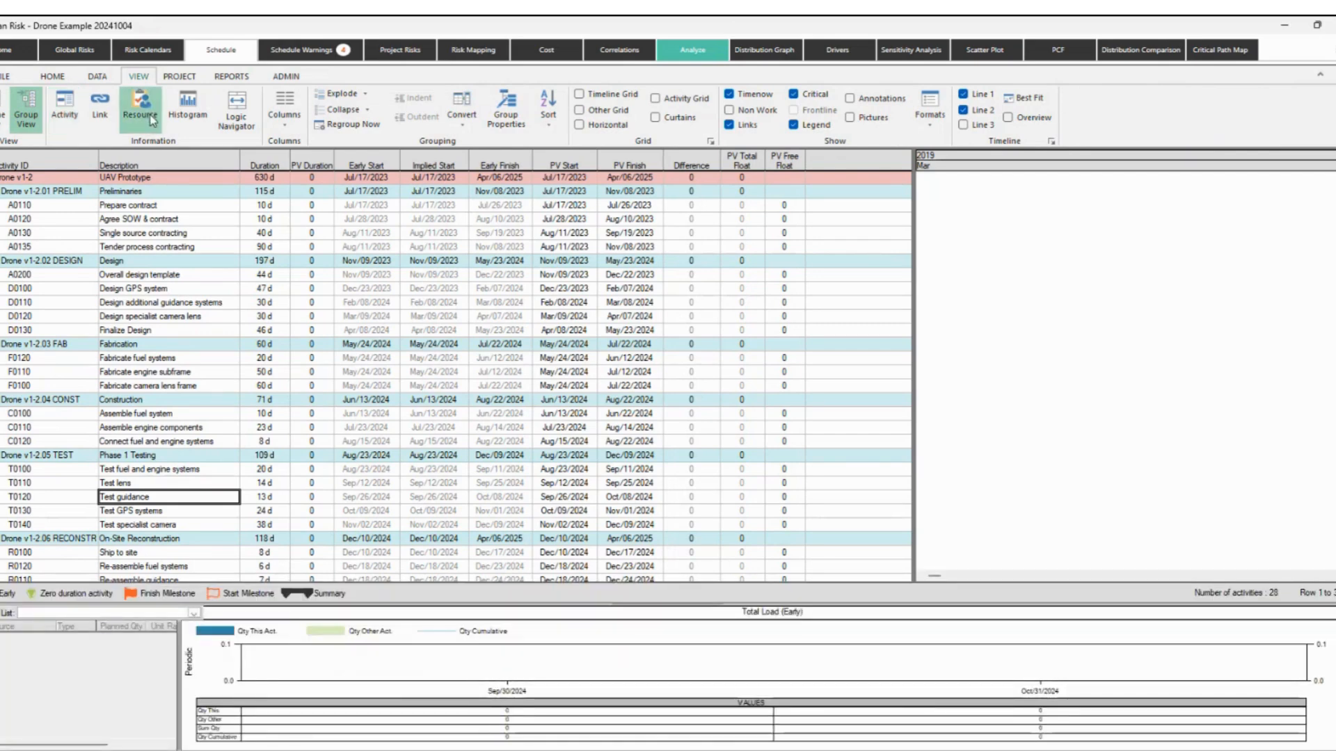
pyautogui.click(152, 120)
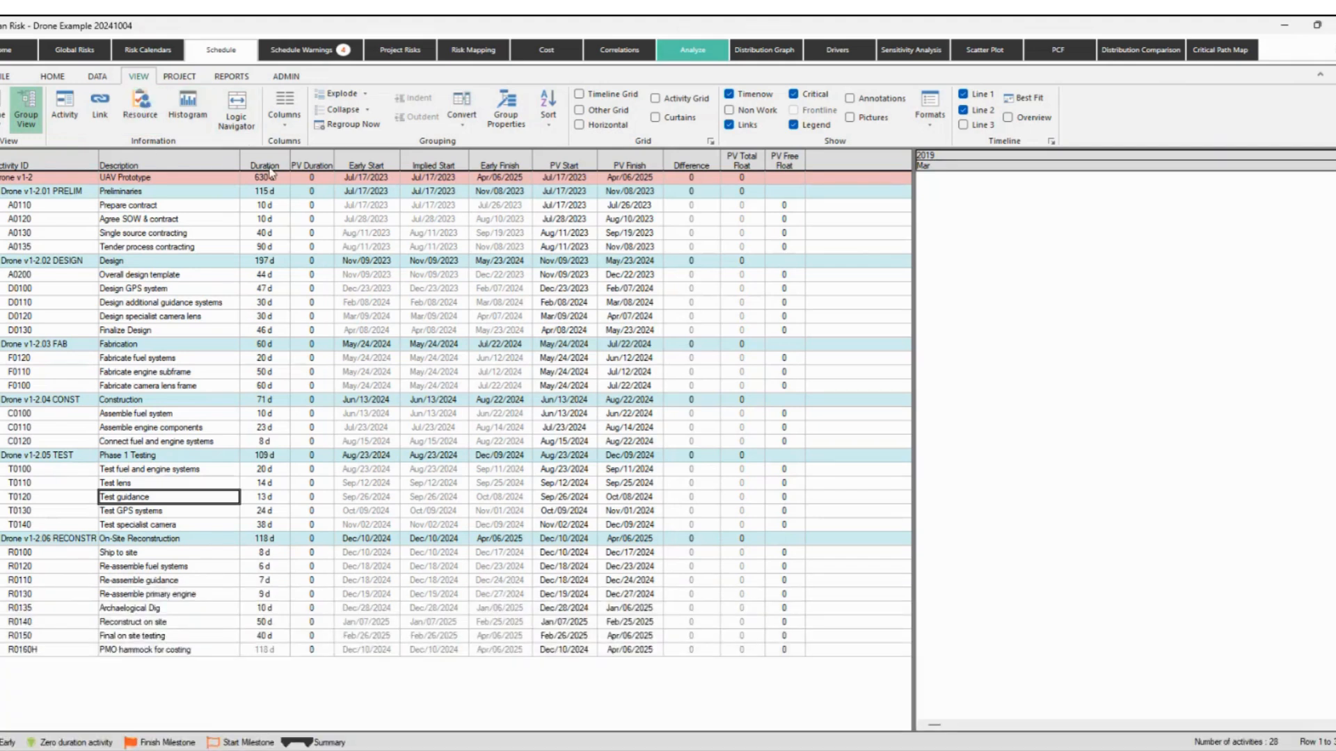
# Look at the schedule table's column options and the activity type conditions in the Filters dialog, closing it without applying a filter.
pyautogui.rightClick(841, 157)
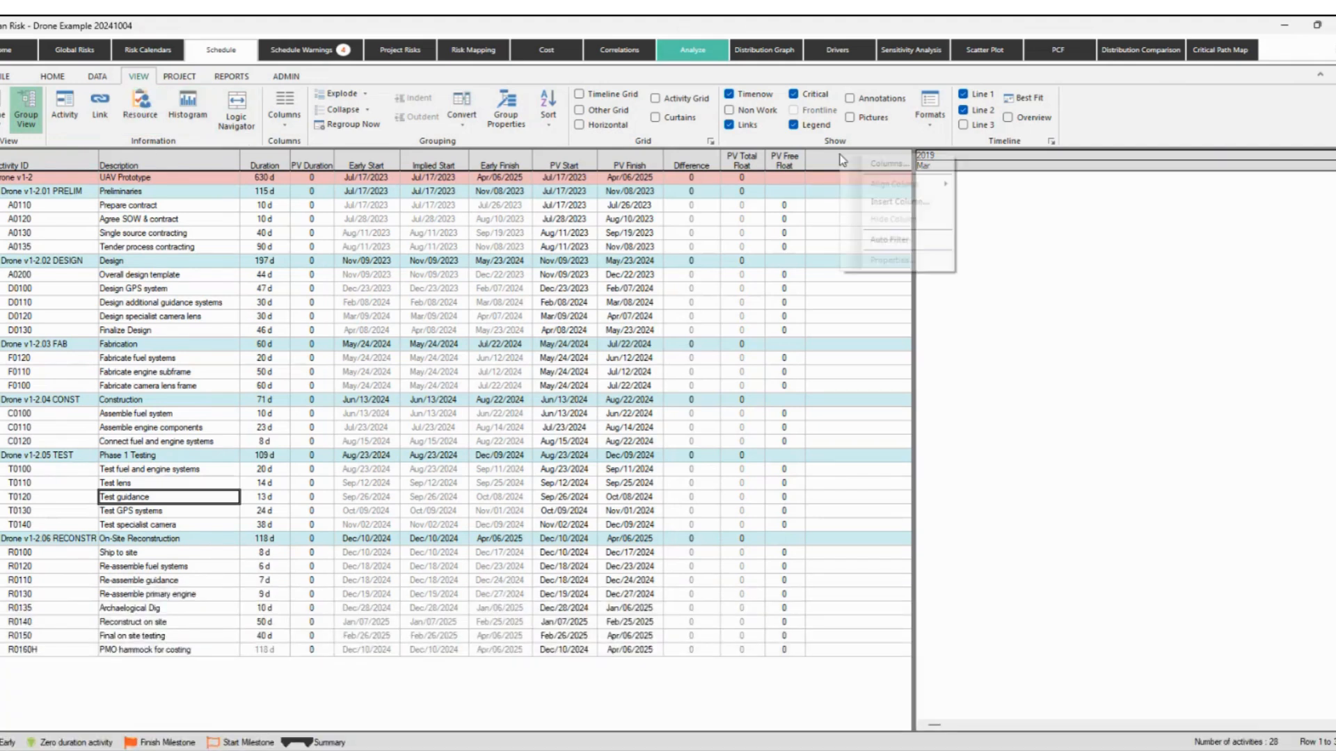
pyautogui.click(479, 288)
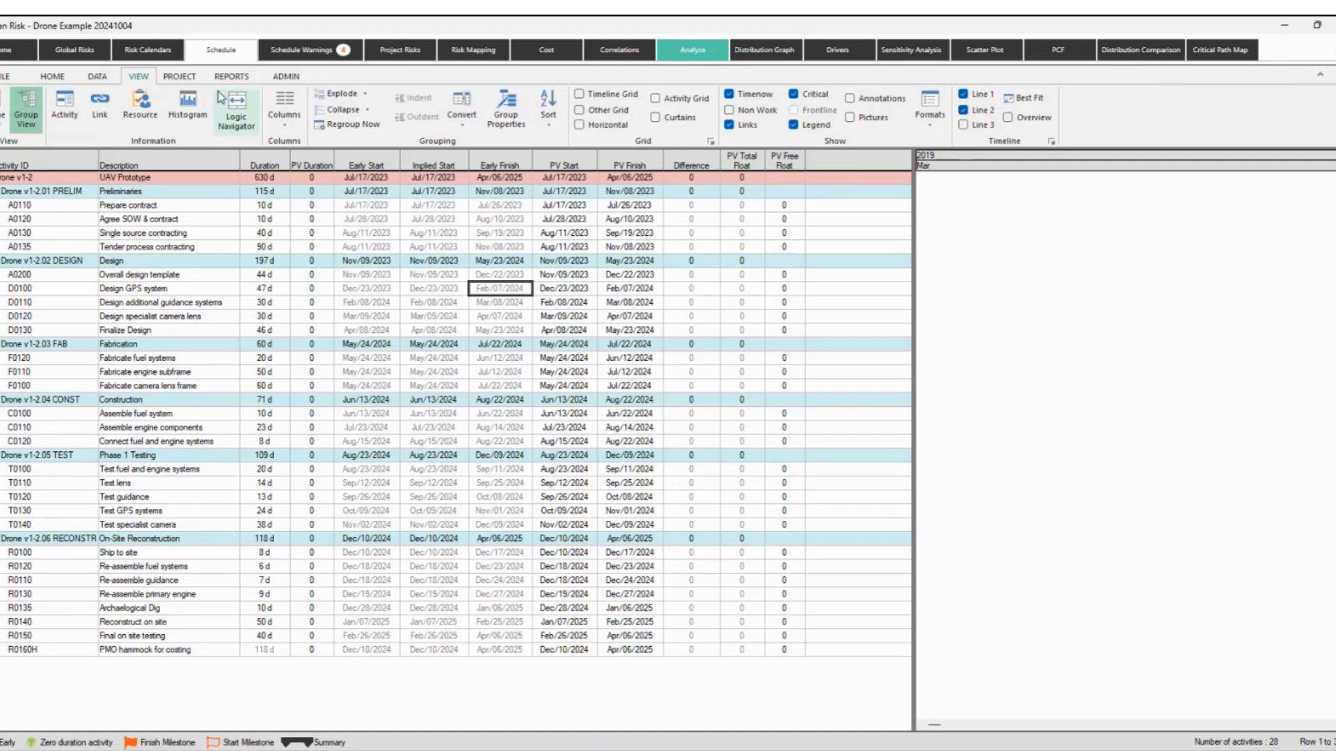
pyautogui.click(53, 77)
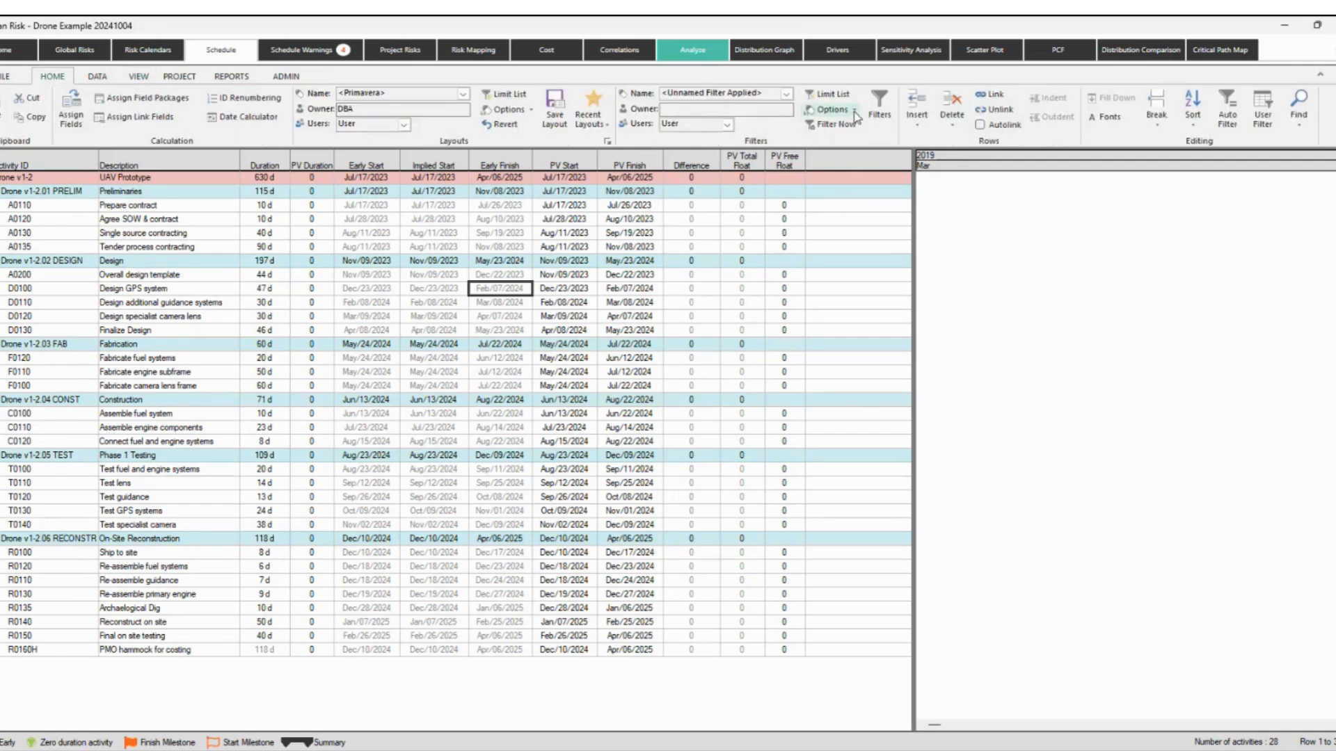
pyautogui.moveTo(614, 83)
pyautogui.mouseDown()
pyautogui.moveTo(785, 155)
pyautogui.moveTo(899, 159)
pyautogui.mouseUp()
pyautogui.press('Escape')
pyautogui.click(880, 110)
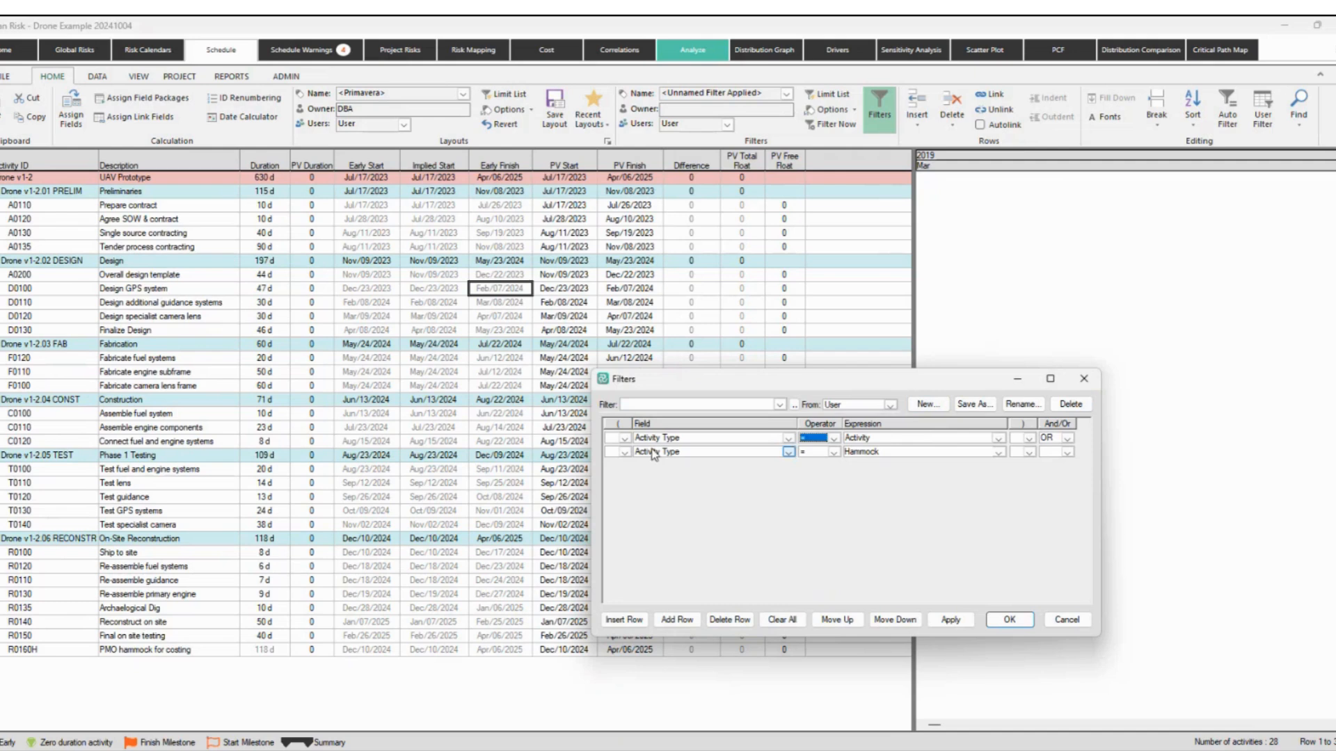
pyautogui.click(1084, 379)
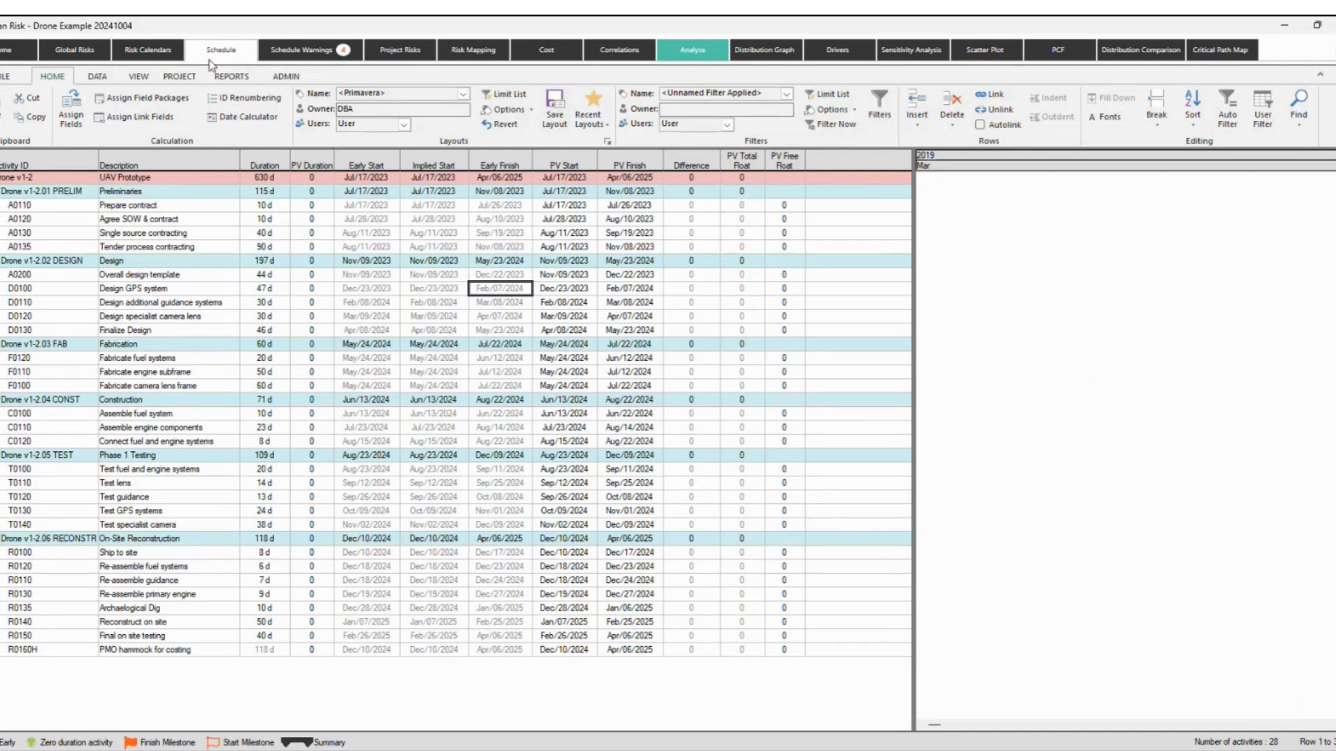
# Open the schedule warnings to review the lag and relationship issues.
pyautogui.click(283, 52)
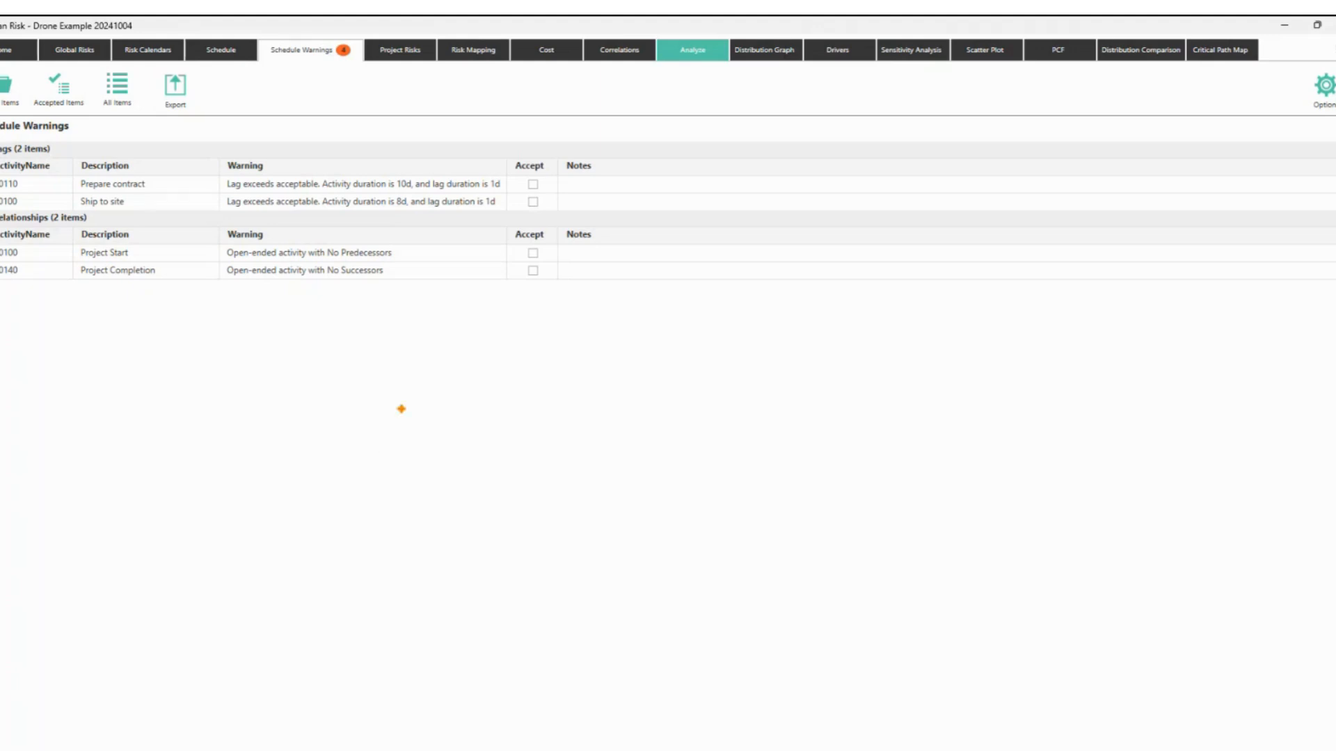
pyautogui.moveTo(385, 392)
pyautogui.mouseDown()
pyautogui.moveTo(417, 420)
pyautogui.moveTo(509, 415)
pyautogui.mouseUp()
pyautogui.moveTo(510, 419); pyautogui.dragTo(722, 474)
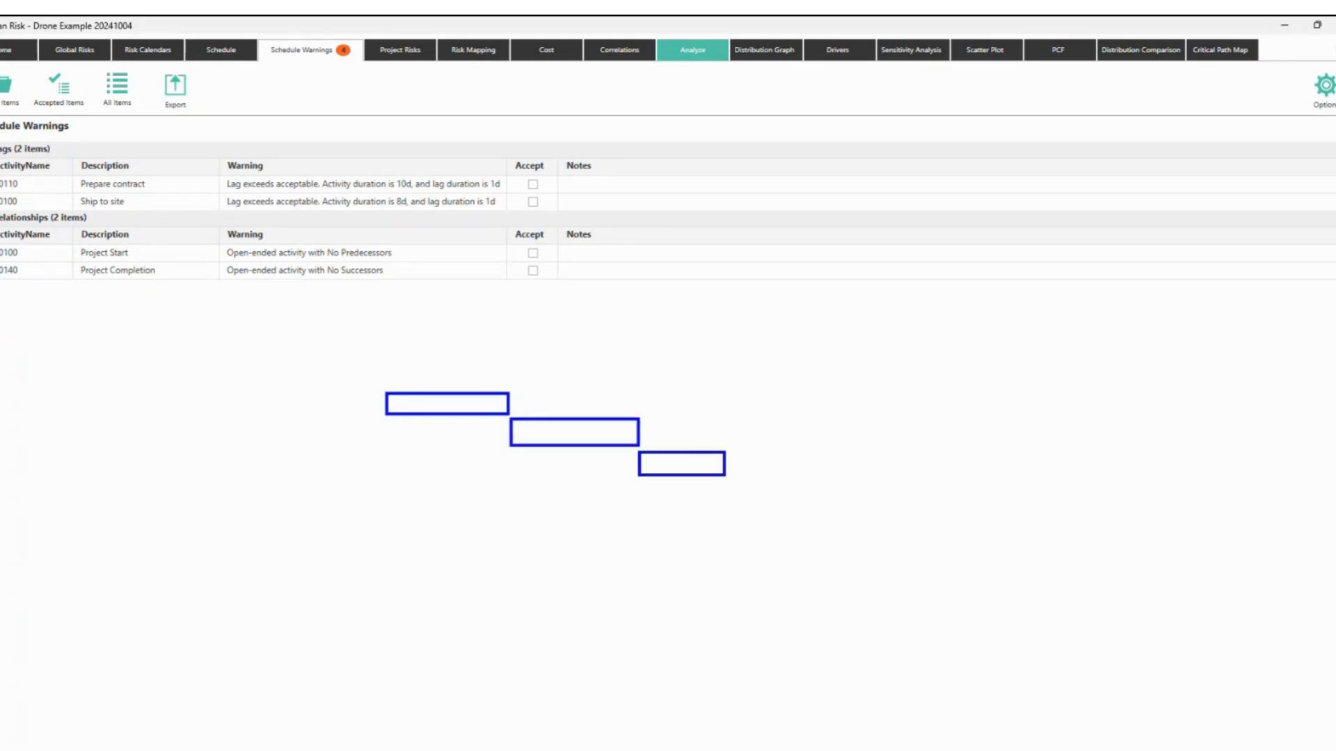
pyautogui.moveTo(498, 420); pyautogui.dragTo(502, 425)
pyautogui.moveTo(616, 449); pyautogui.dragTo(626, 473)
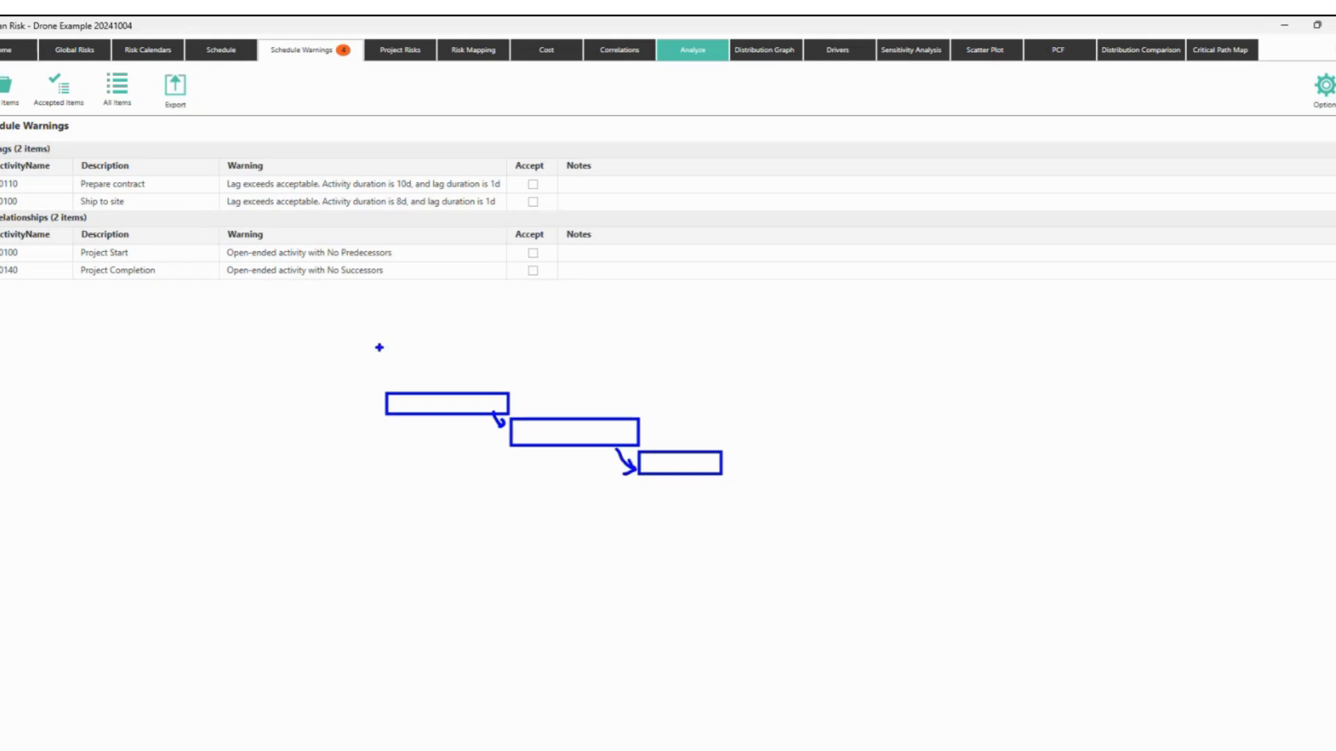
pyautogui.press('o')
pyautogui.moveTo(367, 387)
pyautogui.mouseDown()
pyautogui.moveTo(448, 325)
pyautogui.moveTo(508, 380)
pyautogui.moveTo(672, 451)
pyautogui.moveTo(729, 456)
pyautogui.mouseUp()
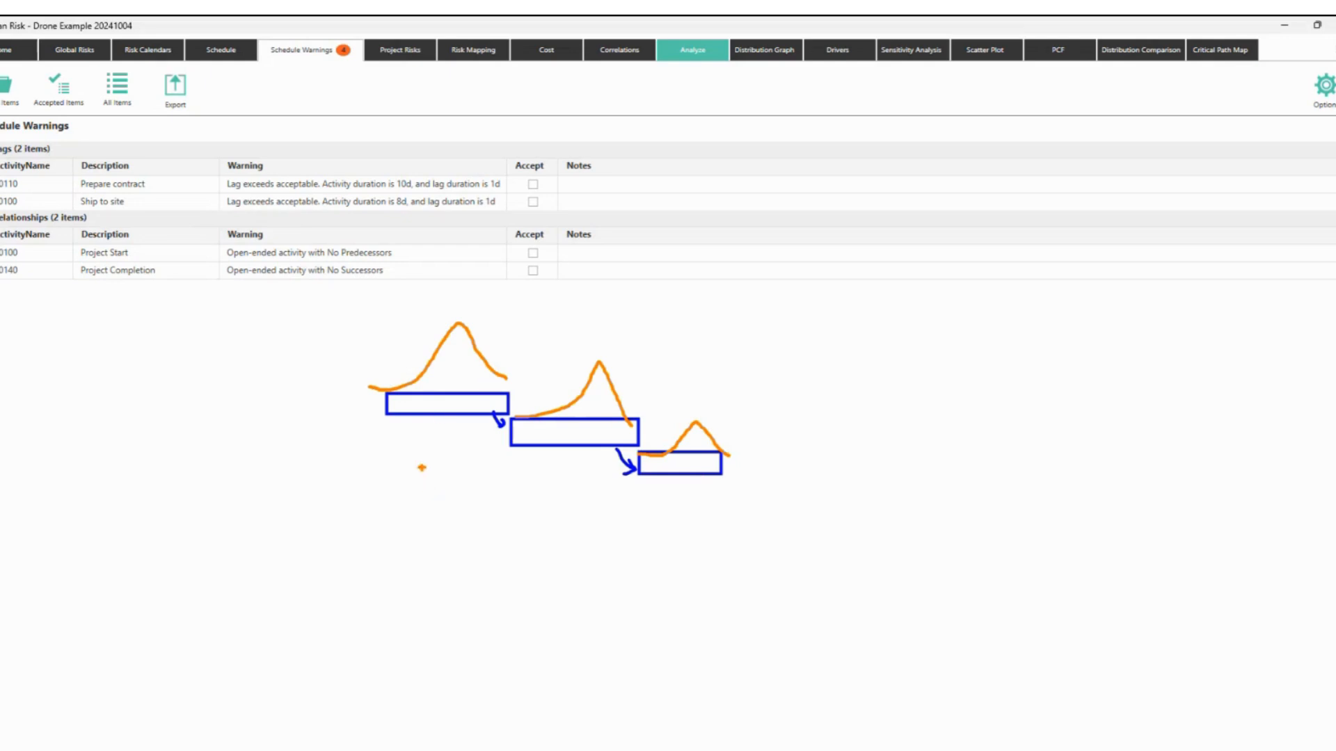
pyautogui.moveTo(480, 404); pyautogui.dragTo(523, 401)
pyautogui.moveTo(579, 436)
pyautogui.mouseDown()
pyautogui.moveTo(606, 436)
pyautogui.moveTo(546, 439)
pyautogui.mouseUp()
pyautogui.moveTo(676, 465); pyautogui.dragTo(619, 469)
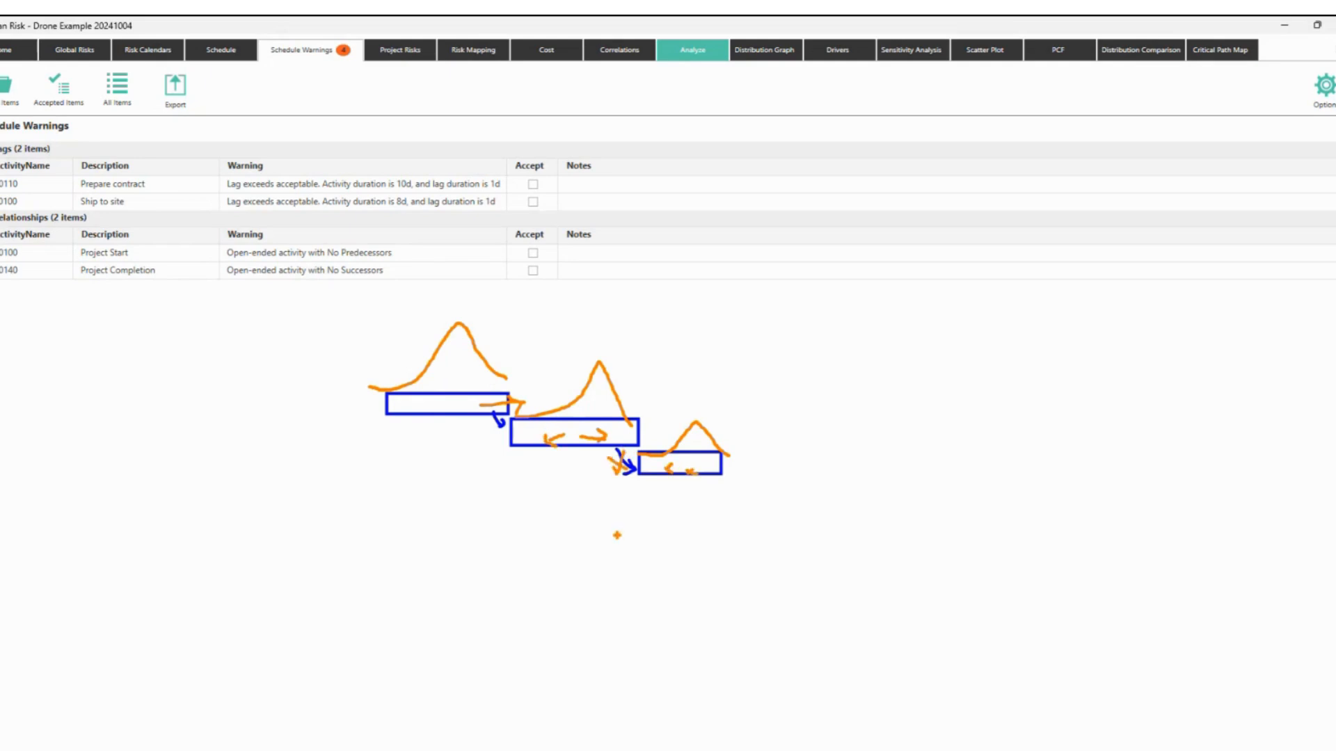
pyautogui.moveTo(394, 296)
pyautogui.mouseDown()
pyautogui.moveTo(684, 322)
pyautogui.moveTo(720, 306)
pyautogui.mouseUp()
pyautogui.moveTo(720, 306); pyautogui.dragTo(690, 334)
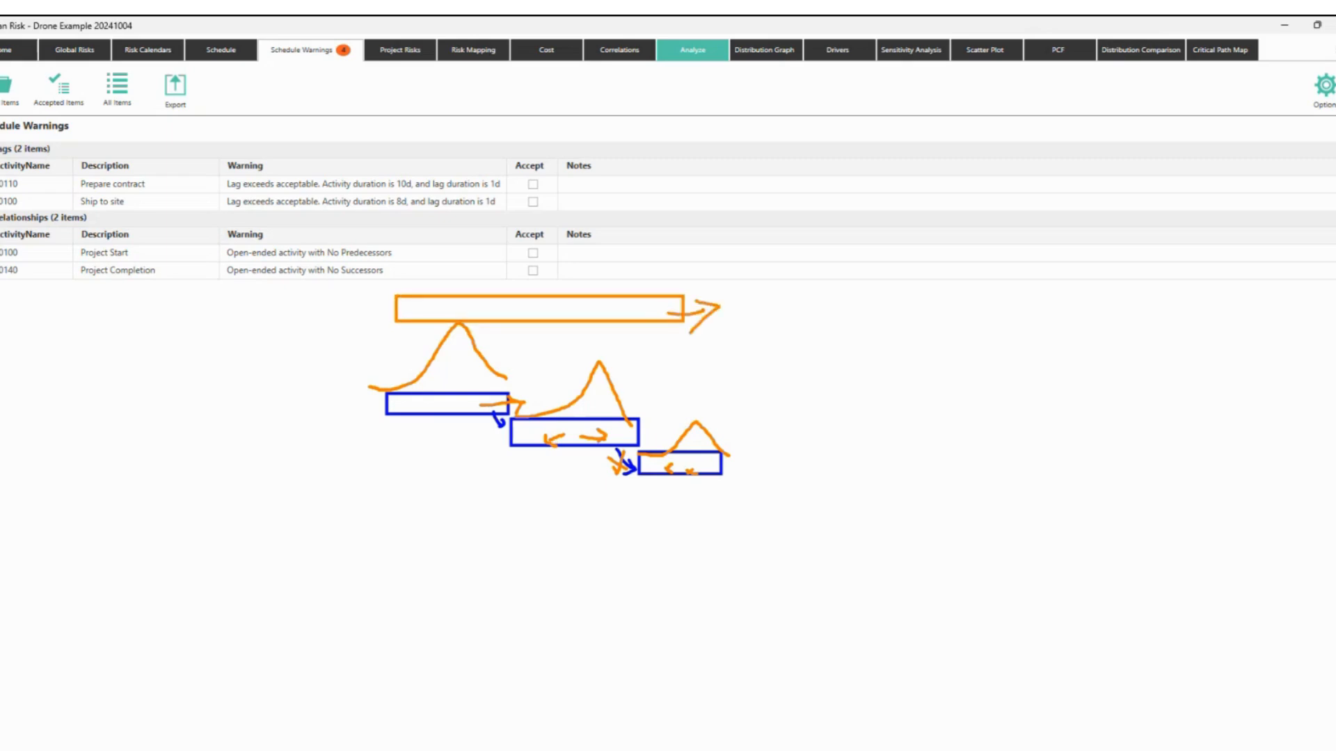
pyautogui.moveTo(423, 305)
pyautogui.mouseDown()
pyautogui.moveTo(376, 314)
pyautogui.moveTo(400, 322)
pyautogui.mouseUp()
pyautogui.moveTo(727, 292)
pyautogui.mouseDown()
pyautogui.moveTo(727, 326)
pyautogui.moveTo(746, 326)
pyautogui.moveTo(725, 327)
pyautogui.moveTo(732, 305)
pyautogui.mouseUp()
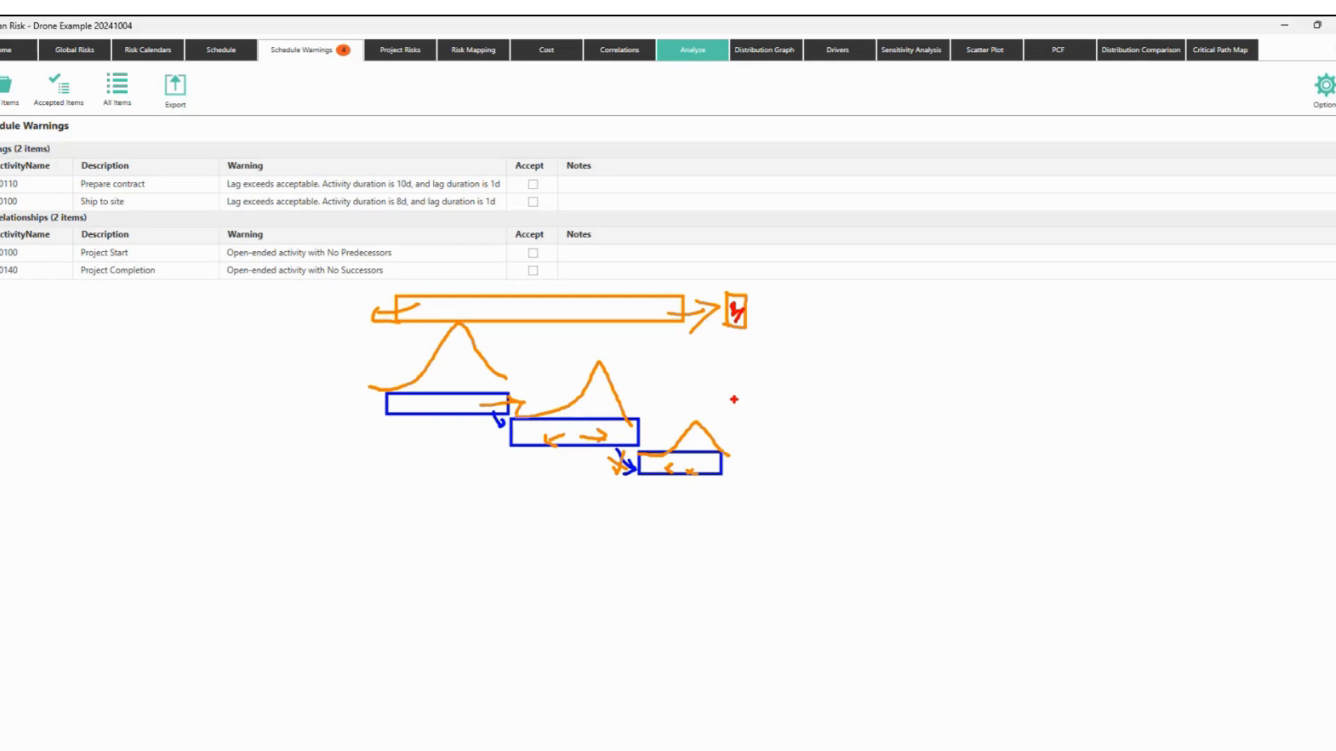
pyautogui.press('Escape')
pyautogui.hotkey('ctrl', '2')
pyautogui.moveTo(207, 151)
pyautogui.mouseDown()
pyautogui.moveTo(453, 213)
pyautogui.moveTo(625, 213)
pyautogui.mouseUp()
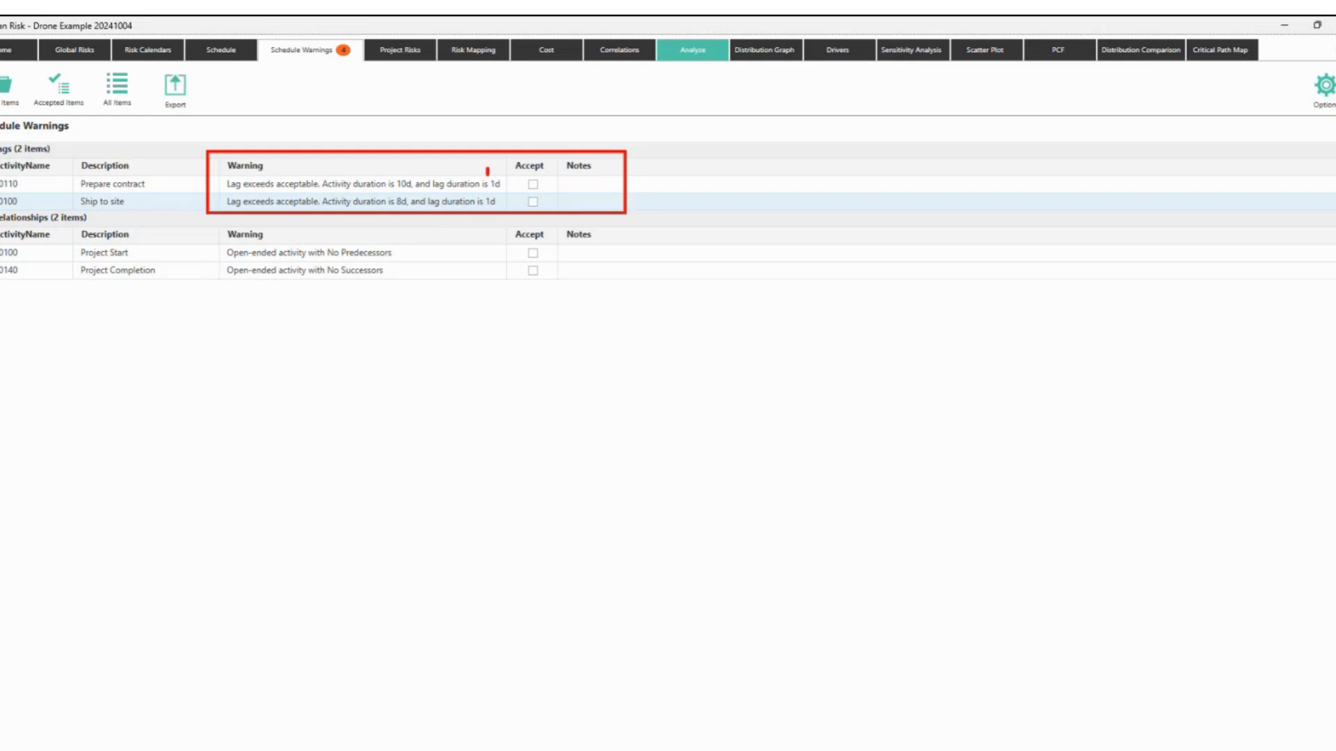
pyautogui.press('Escape')
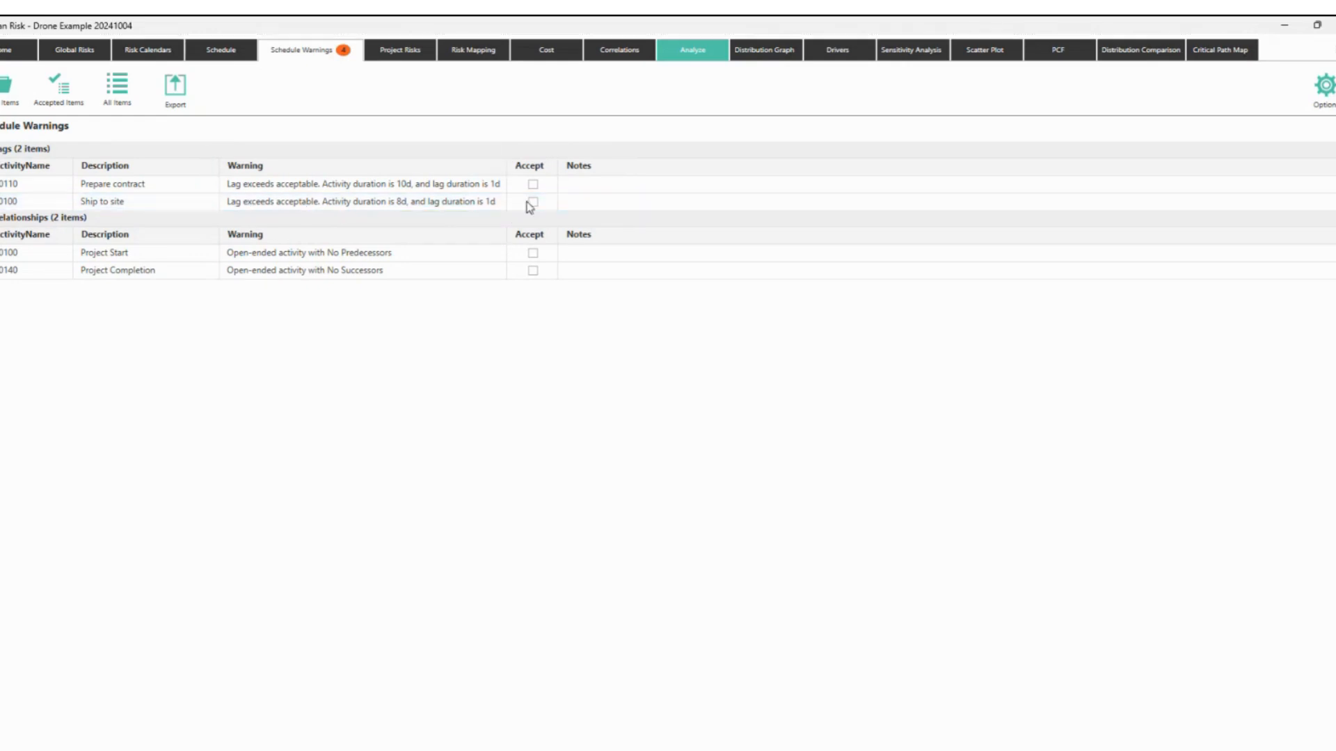
# Try accepting the lag warning of the Prepare contract activity with its note field open, and clear the acceptance again.
pyautogui.click(533, 184)
pyautogui.click(587, 185)
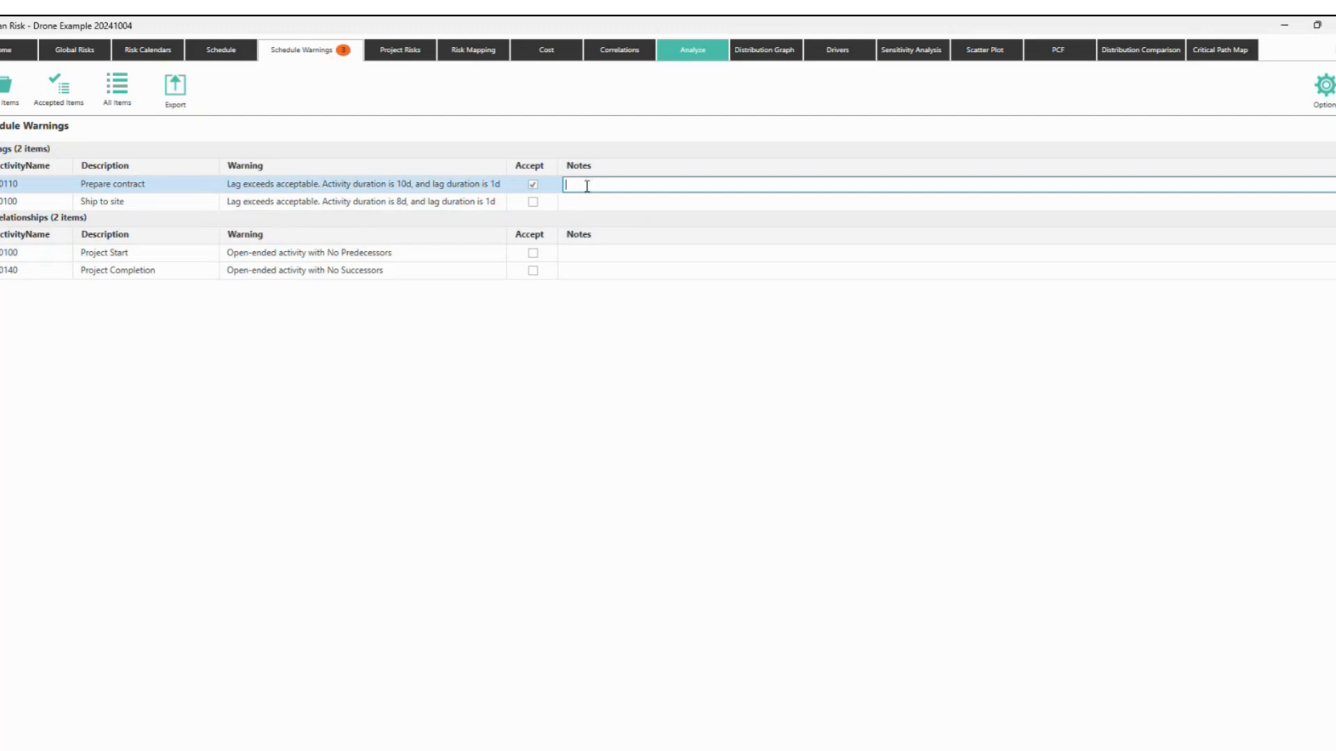
pyautogui.click(533, 184)
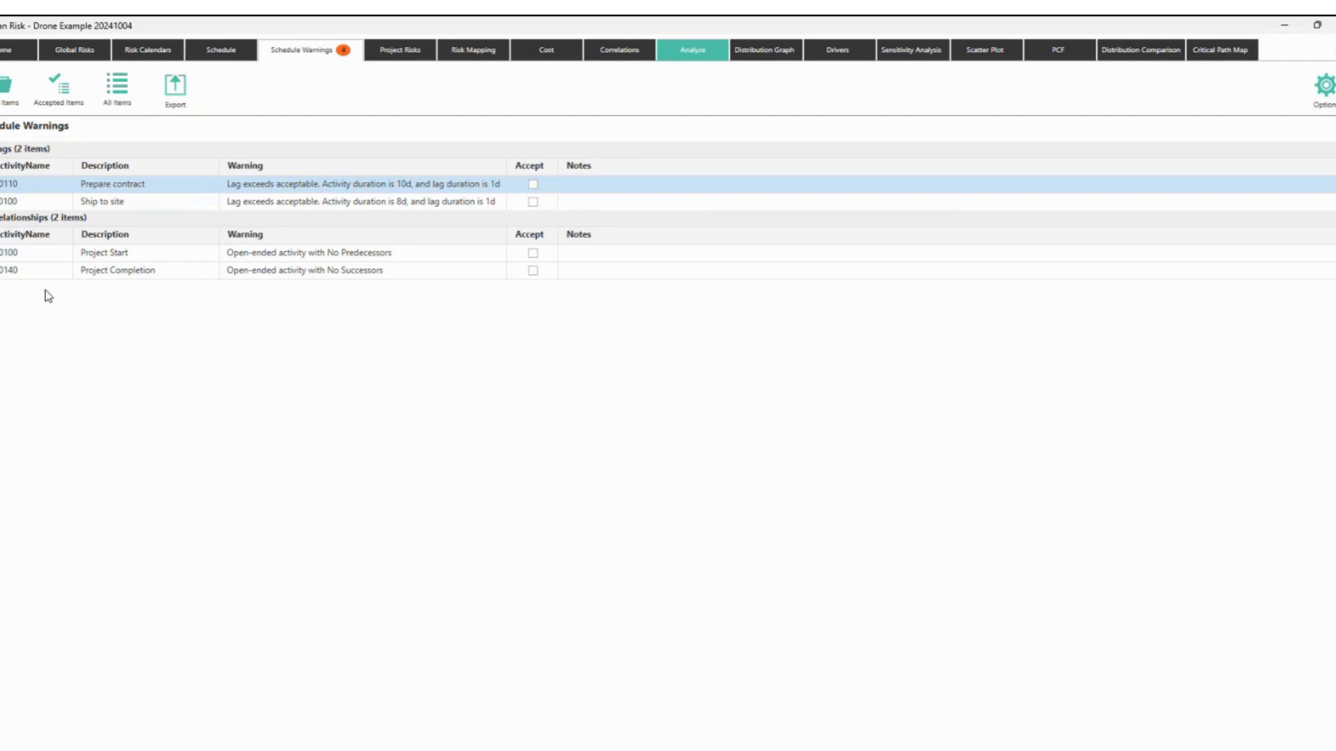
# Accept the open-ended activity warnings for Project Start and Project Completion.
pyautogui.click(115, 271)
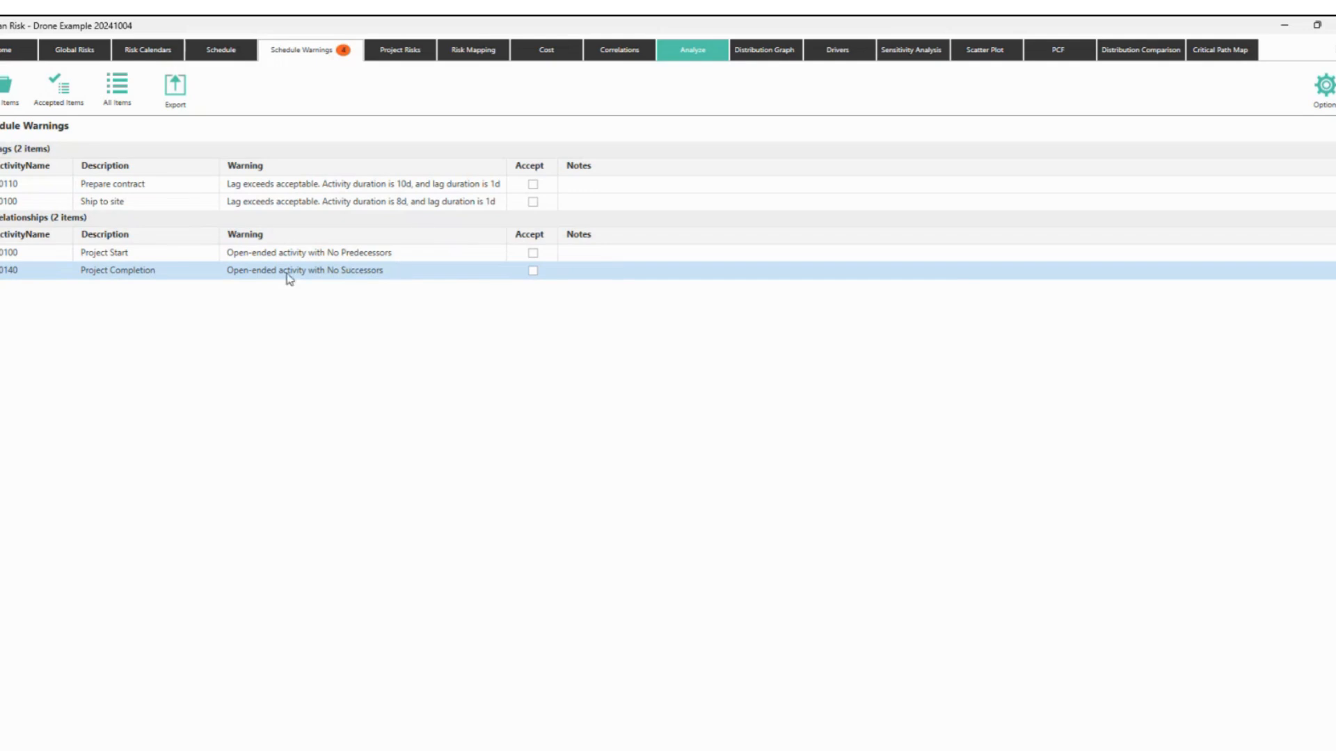
pyautogui.click(533, 253)
pyautogui.click(533, 270)
pyautogui.click(165, 87)
pyautogui.click(283, 409)
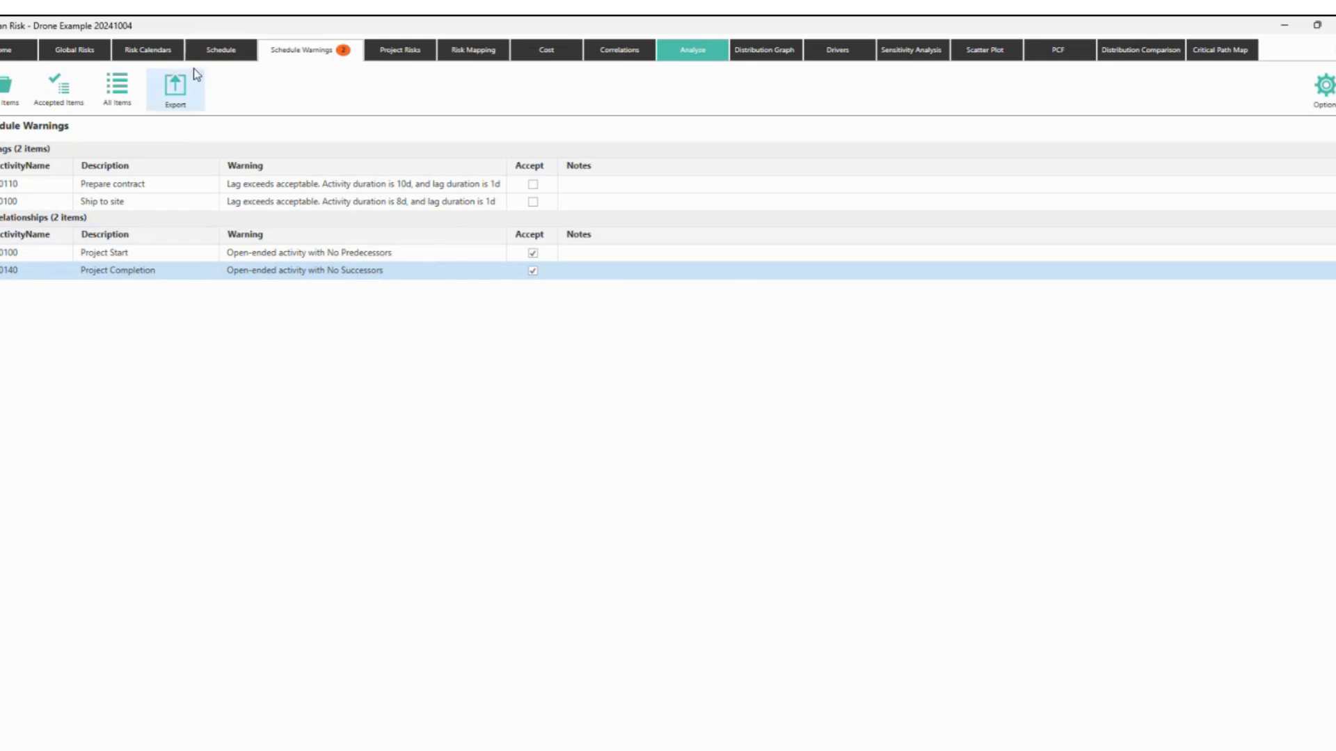
# Return to the schedule, apply the <Import Check> layout and hide the activity details pane.
pyautogui.click(206, 56)
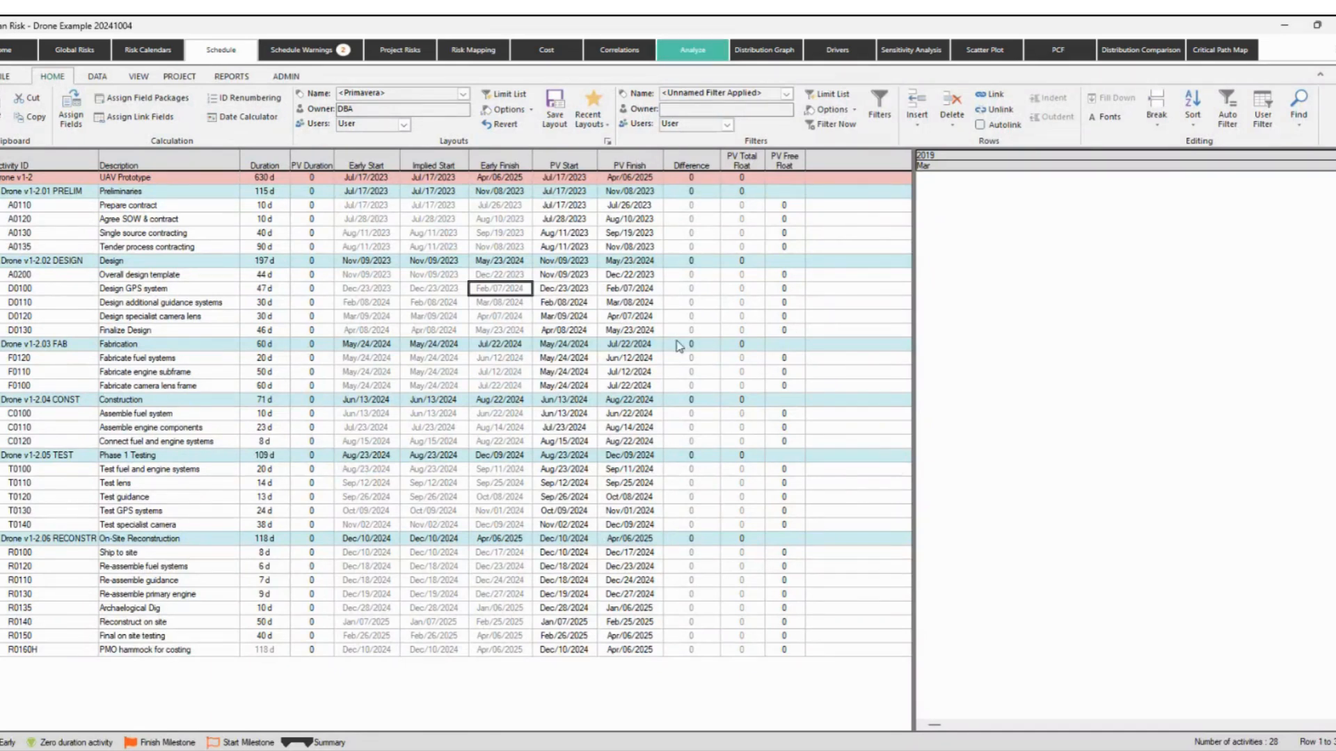
pyautogui.click(104, 81)
pyautogui.click(62, 76)
pyautogui.click(463, 95)
pyautogui.click(438, 131)
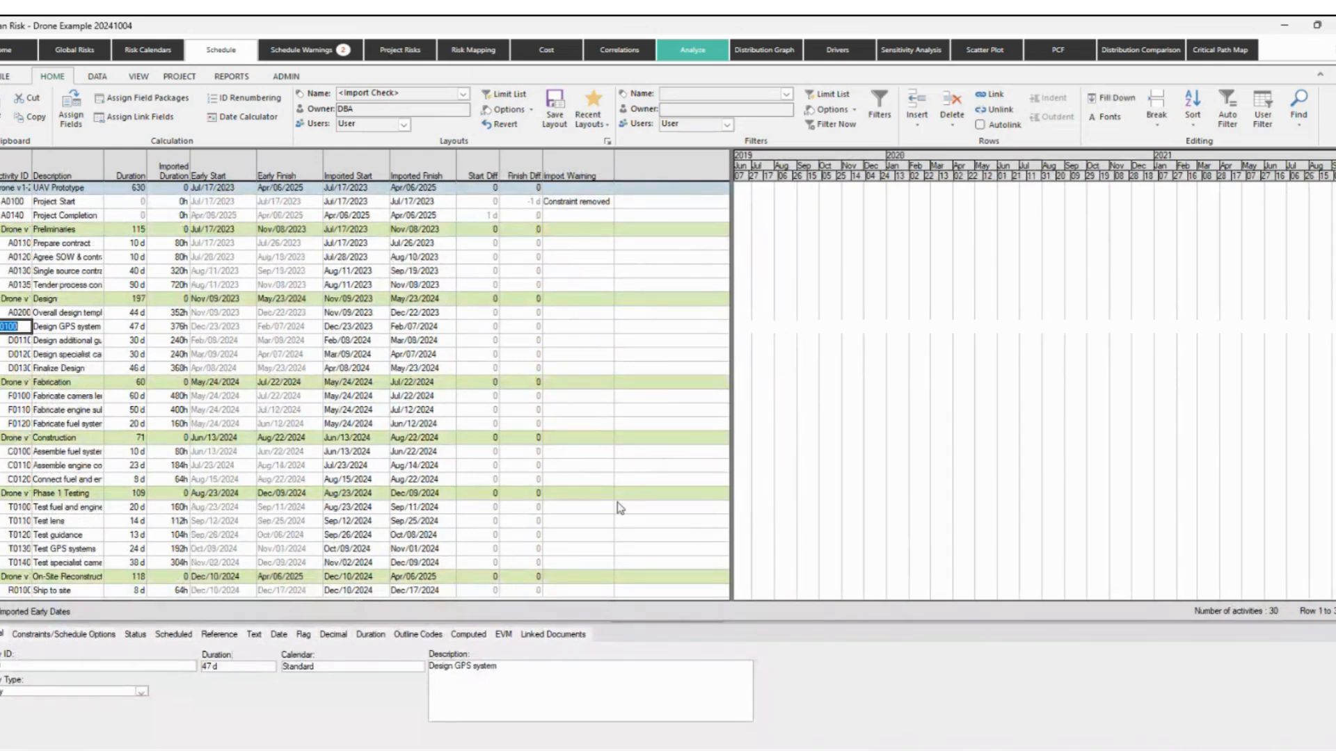
pyautogui.click(148, 79)
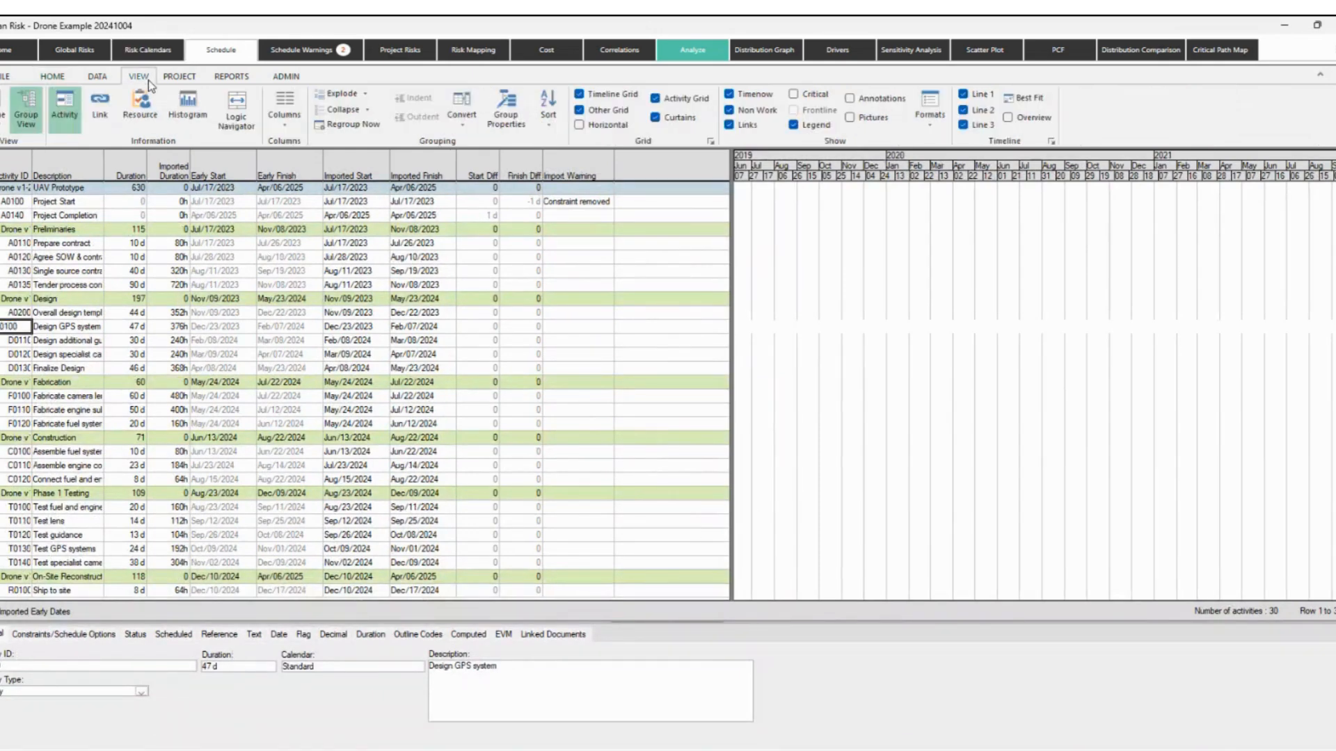
pyautogui.click(67, 118)
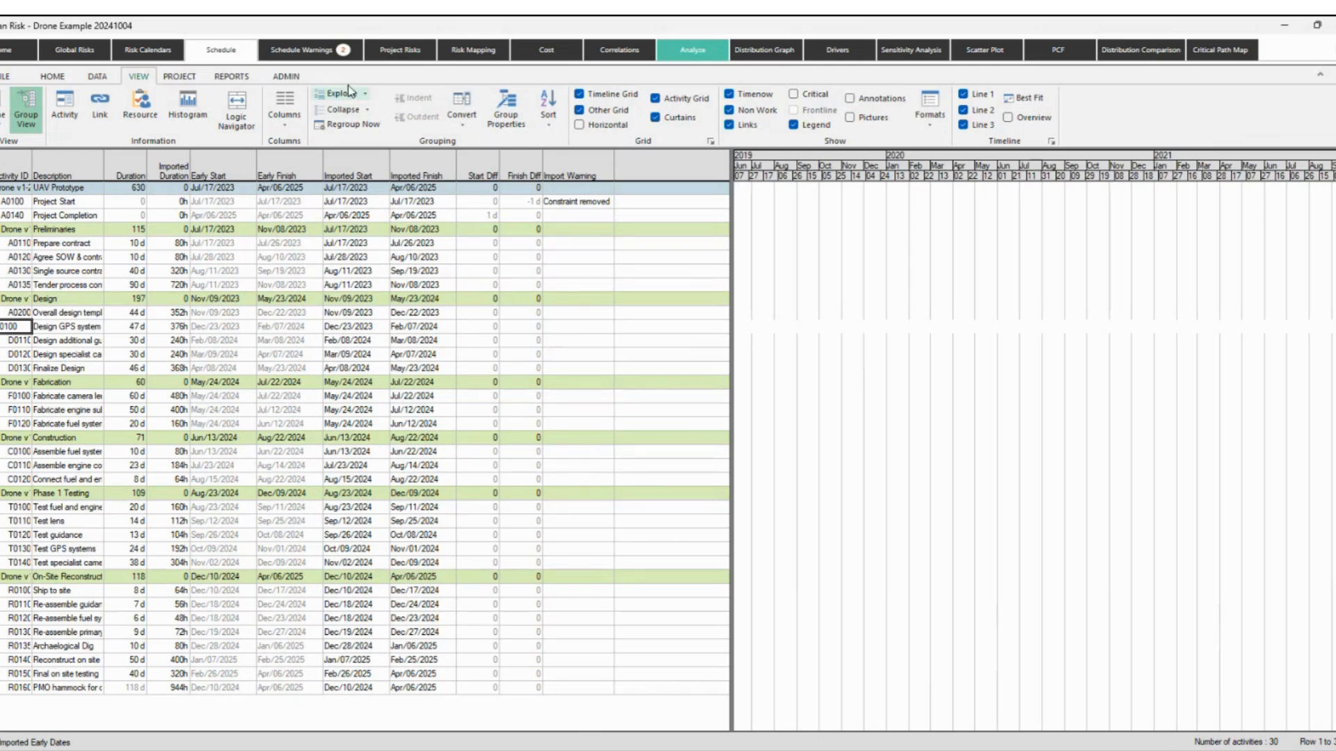
# Open the project risks register.
pyautogui.click(414, 60)
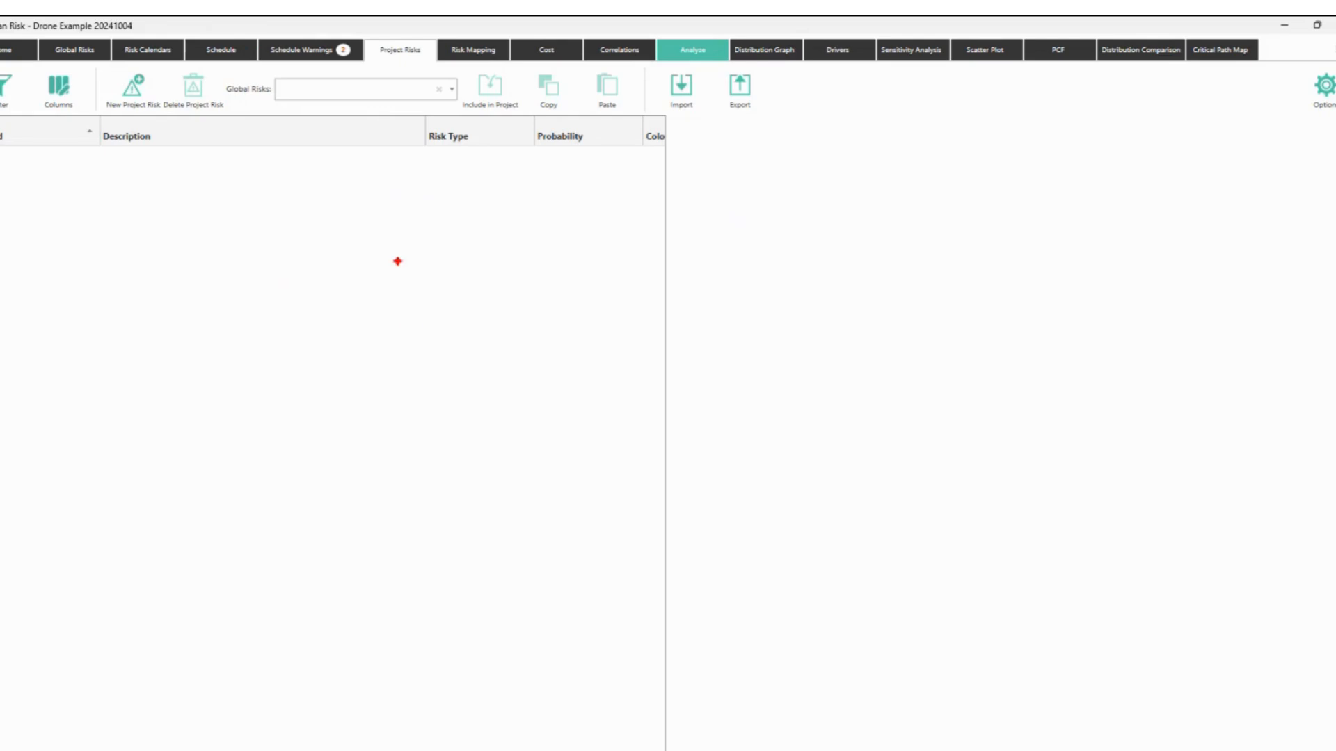
pyautogui.write('Uncertainties')
pyautogui.press('Return')
pyautogui.write('Risk Events')
pyautogui.press('Escape')
pyautogui.moveTo(374, 258); pyautogui.dragTo(545, 332)
pyautogui.moveTo(218, 55); pyautogui.dragTo(332, 58)
pyautogui.moveTo(333, 64); pyautogui.dragTo(421, 71)
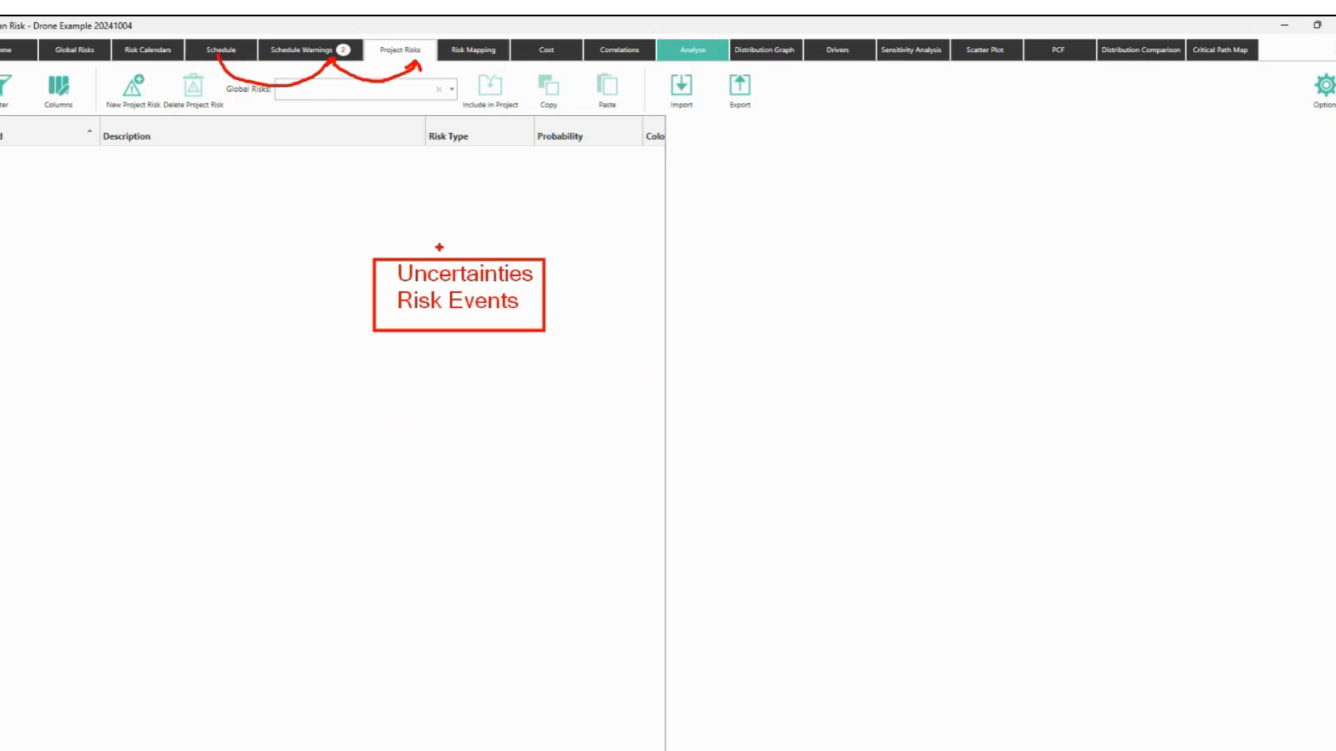
pyautogui.press('Escape')
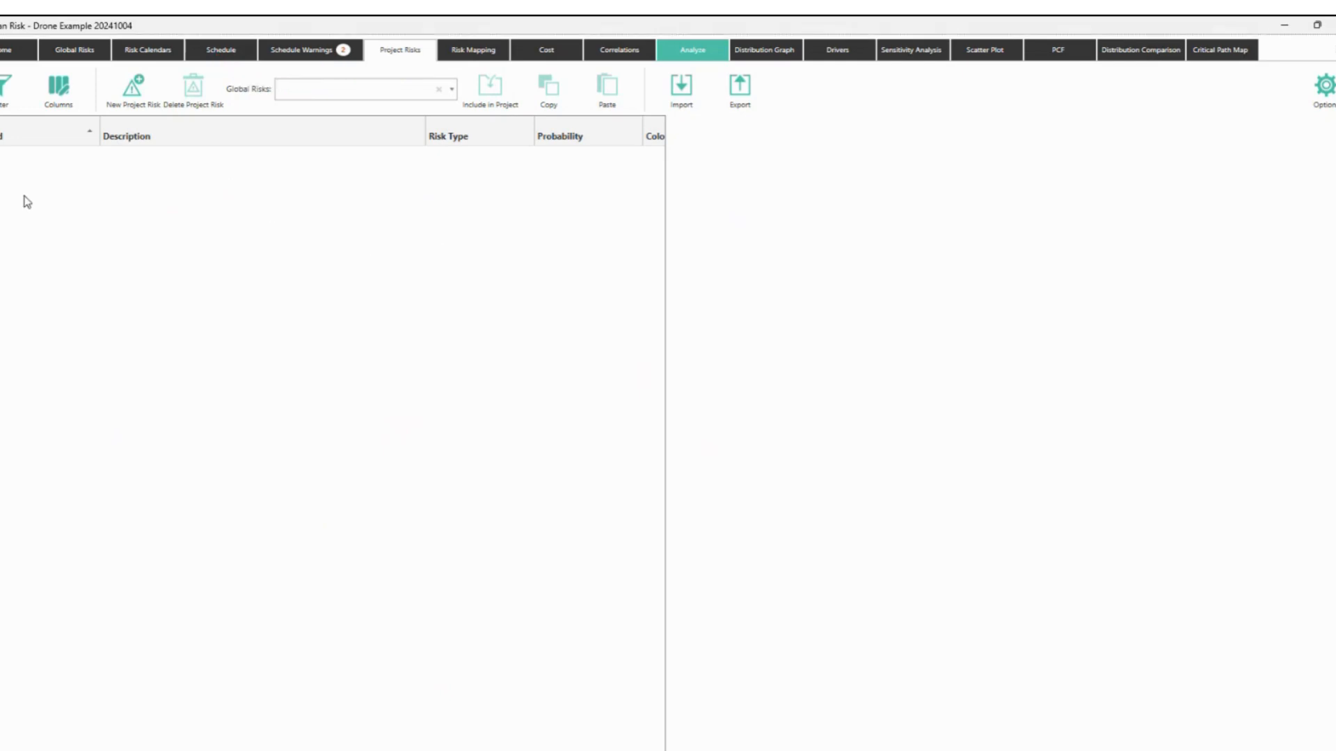
# Add a new project risk of type Estimate Uncertainty, and widen the risk list while narrowing its Description column.
pyautogui.click(135, 104)
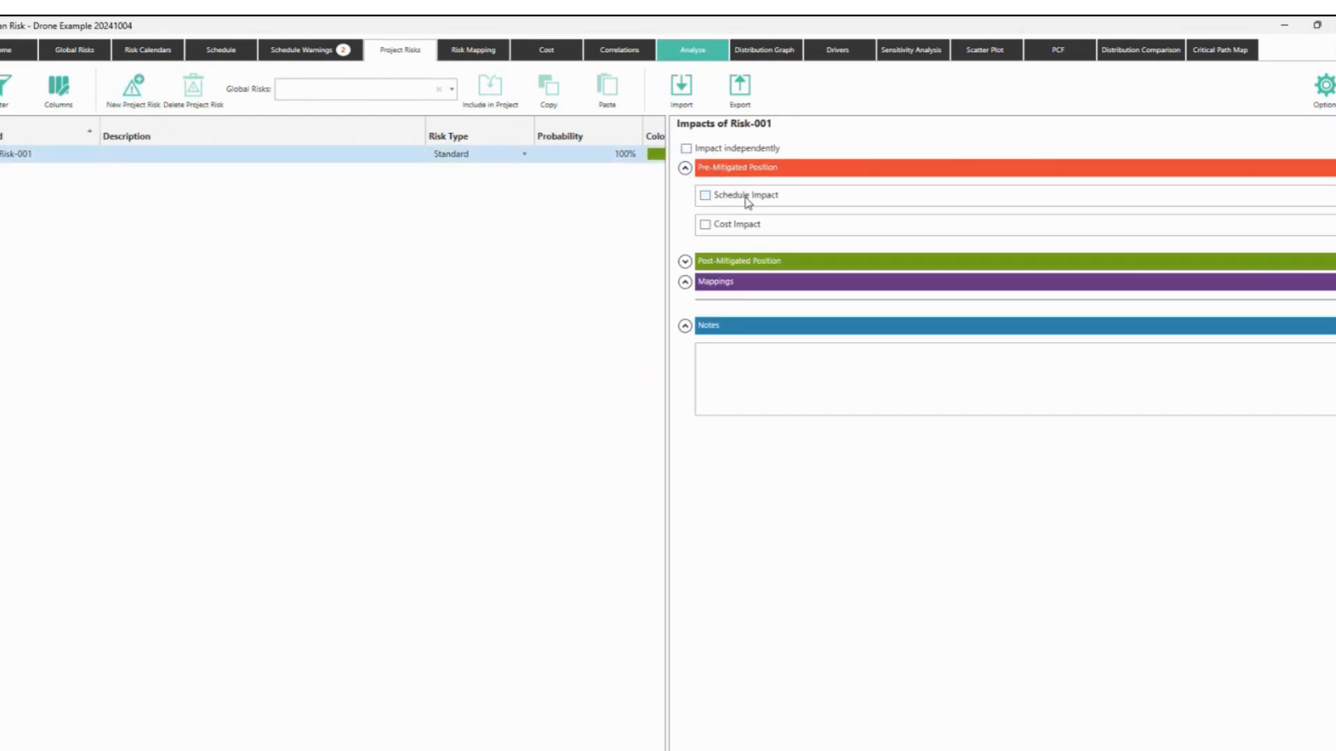
pyautogui.click(525, 153)
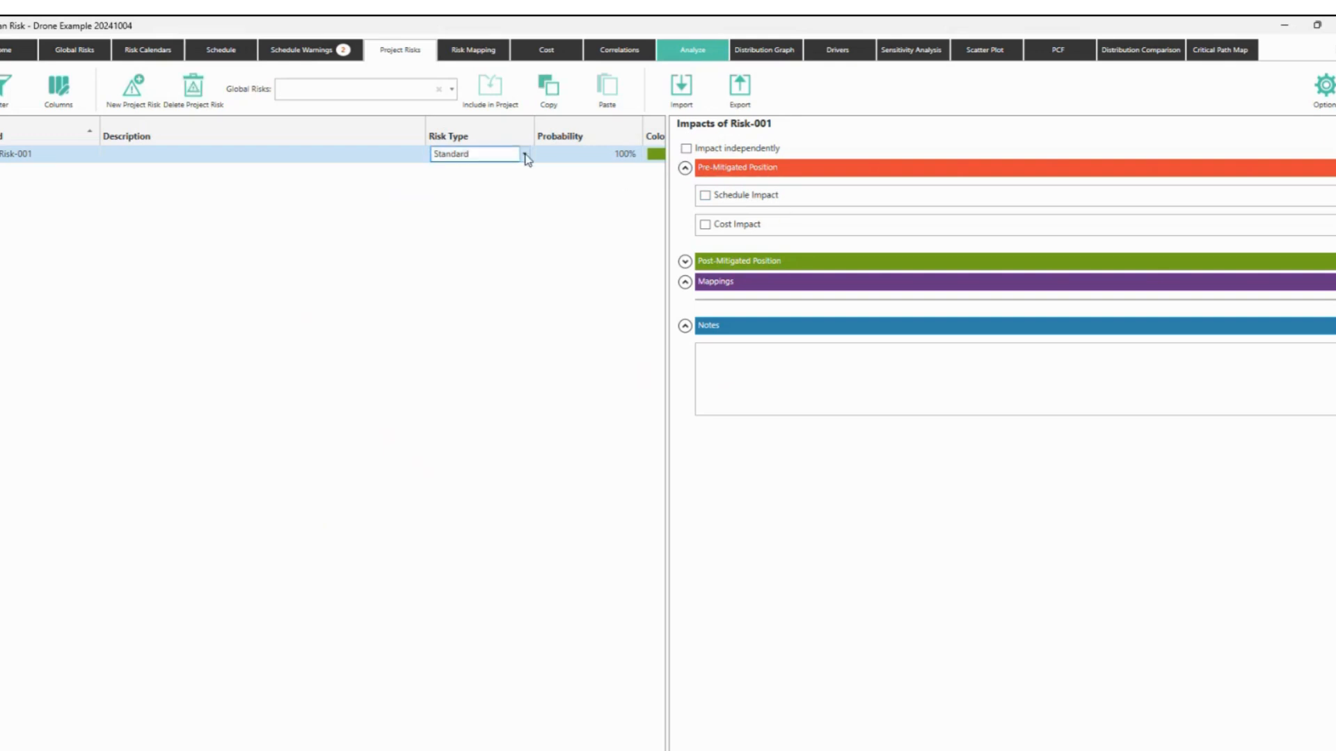
pyautogui.click(463, 206)
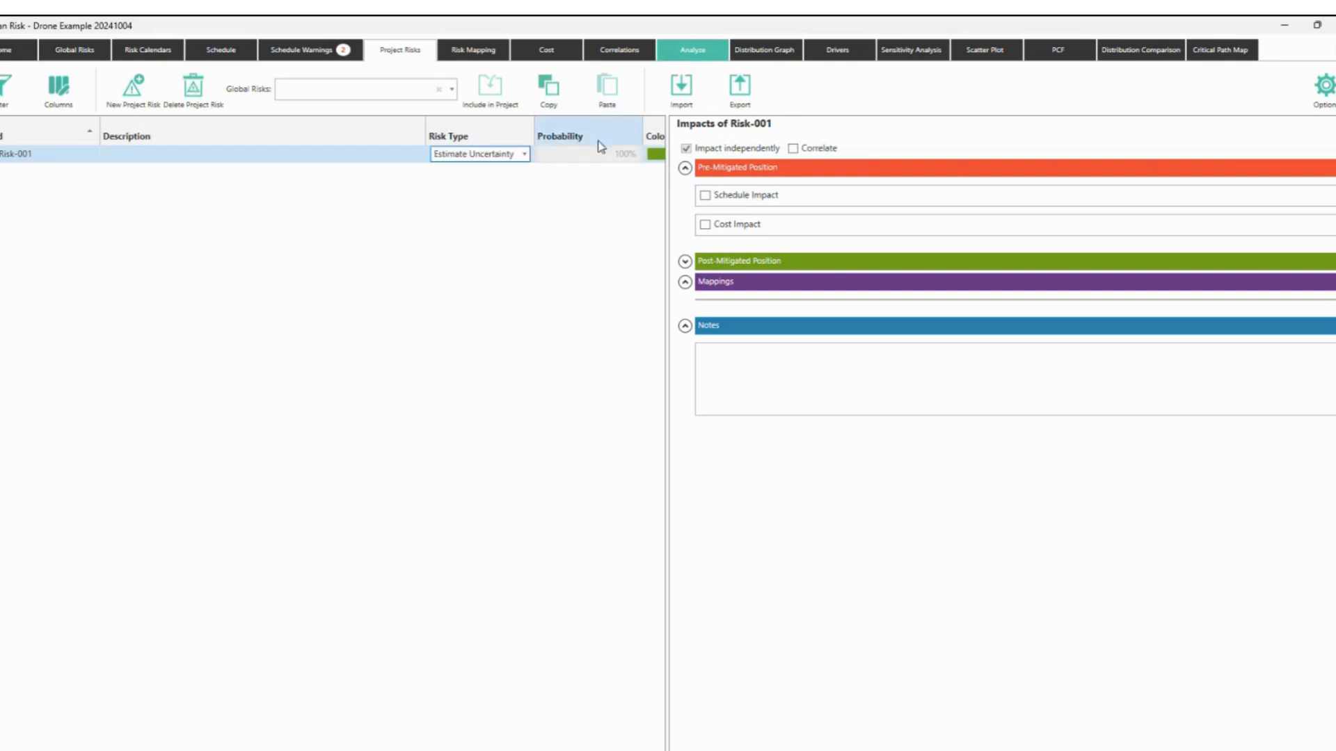
pyautogui.moveTo(674, 220); pyautogui.dragTo(708, 220)
pyautogui.moveTo(426, 136); pyautogui.dragTo(359, 138)
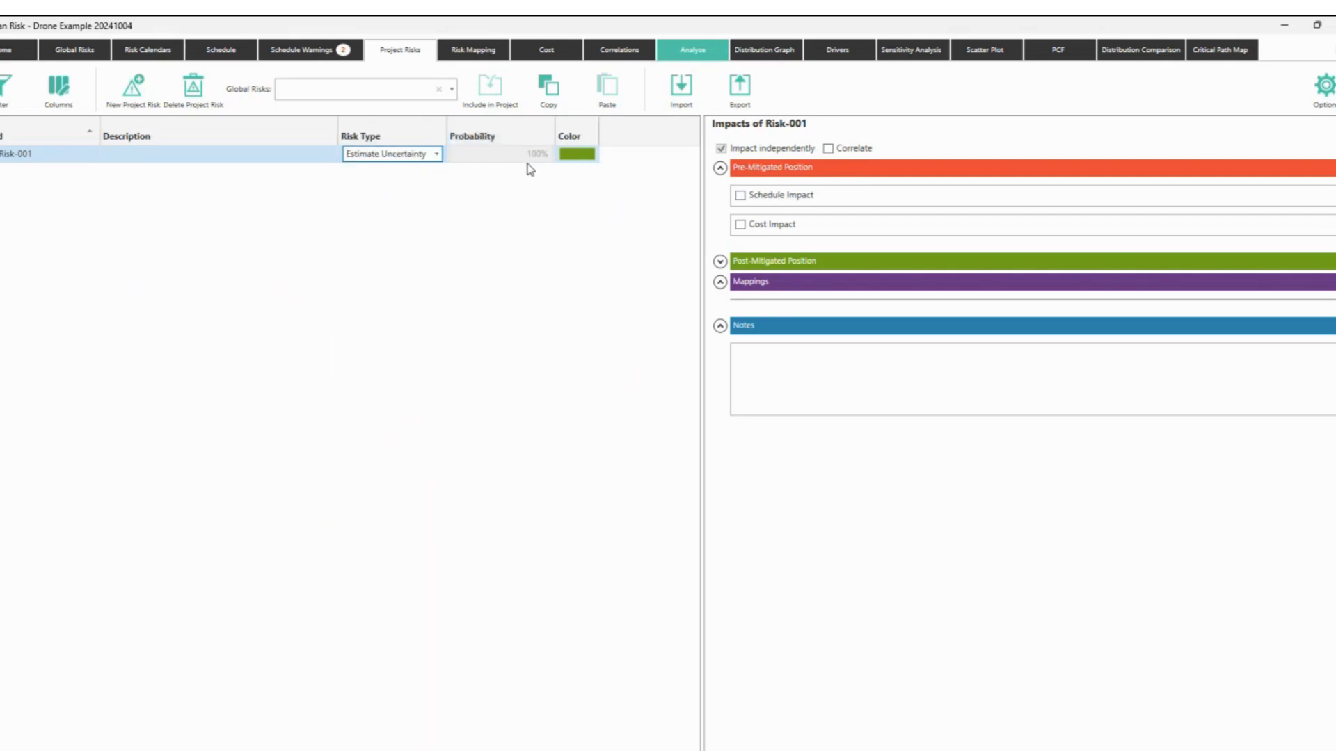
# Enable the pre-mitigated schedule impact for the new risk and check its minimum and maximum distribution values.
pyautogui.click(766, 198)
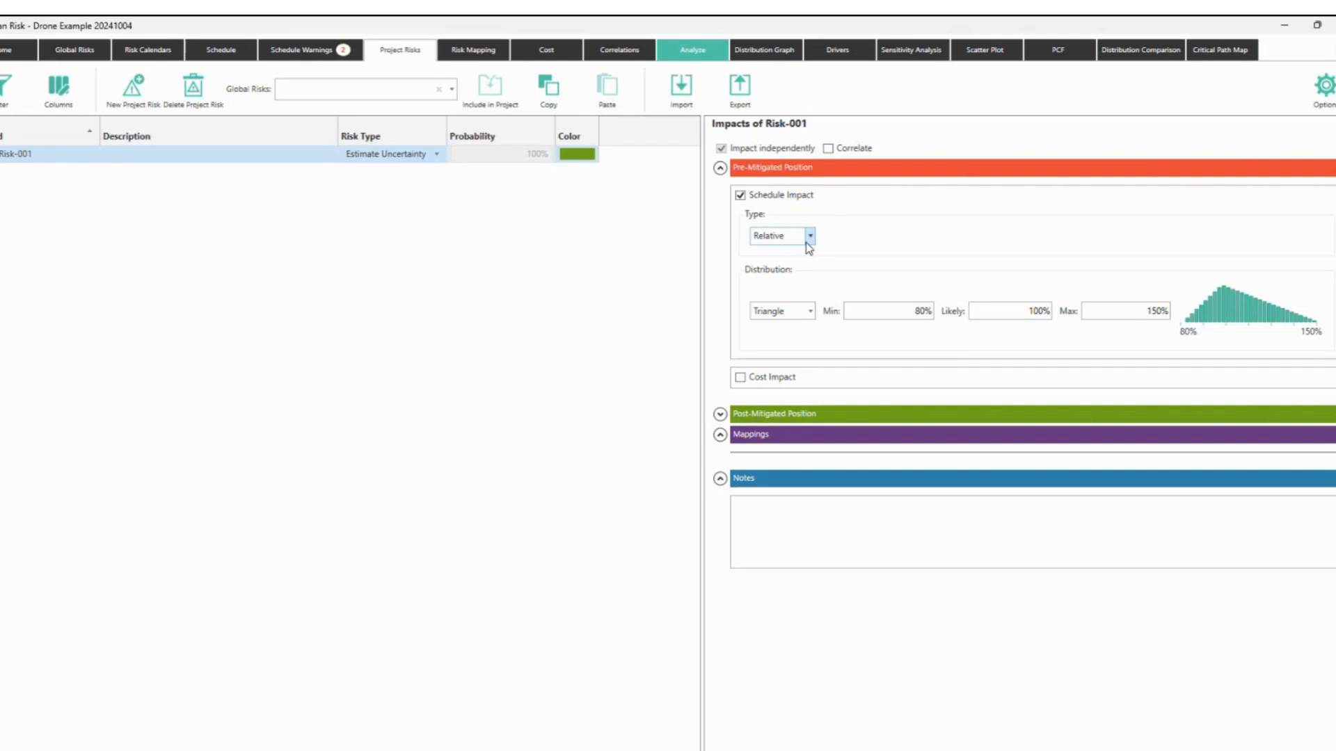
pyautogui.moveTo(893, 310); pyautogui.dragTo(953, 312)
pyautogui.click(1125, 308)
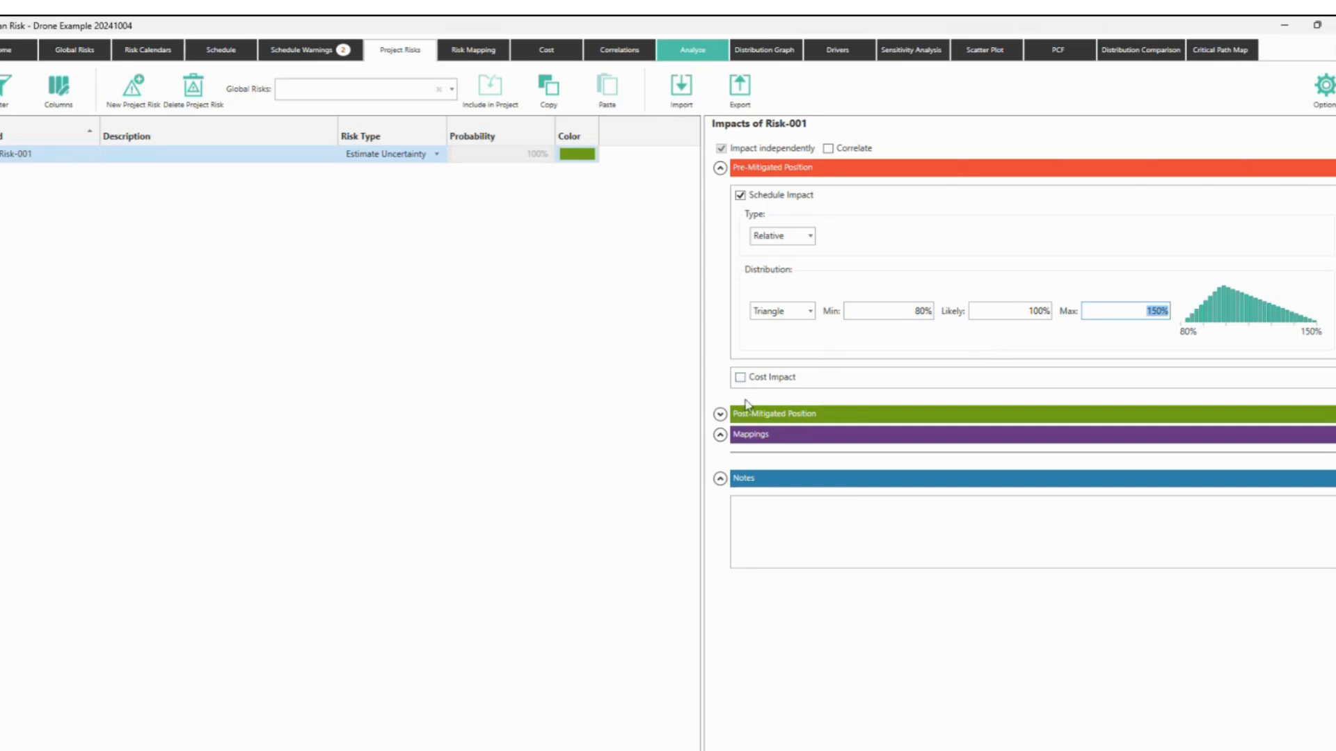
# Try out a mitigation action and a schedule impact in the risk's post-mitigated position, and remove both again.
pyautogui.click(720, 414)
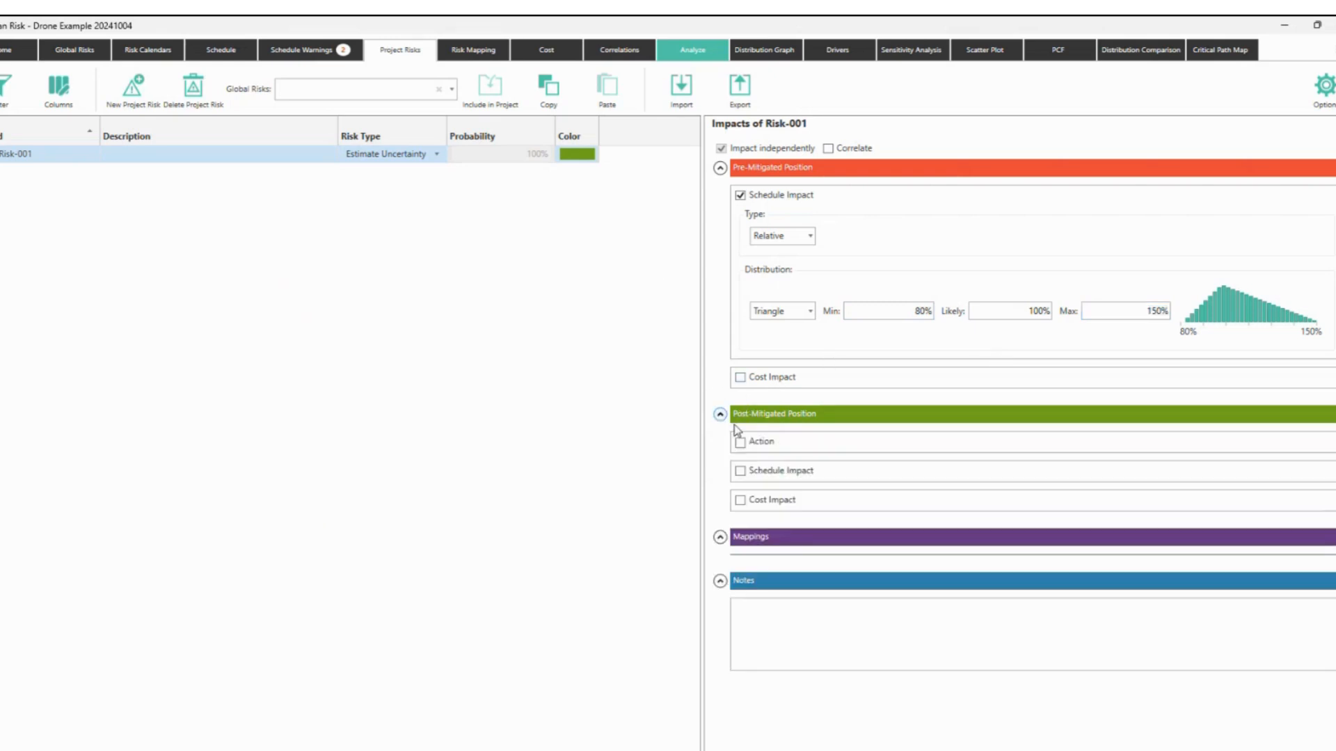
pyautogui.click(740, 443)
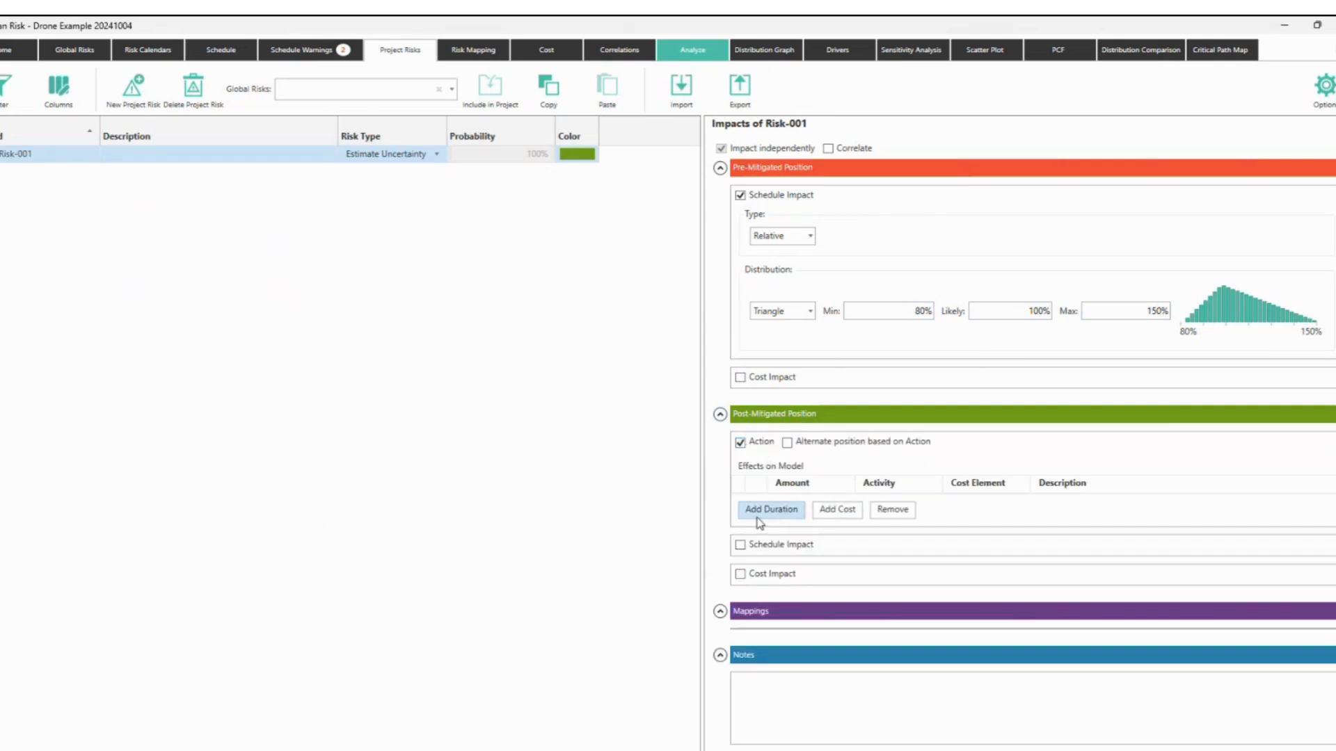
pyautogui.click(740, 443)
pyautogui.click(778, 476)
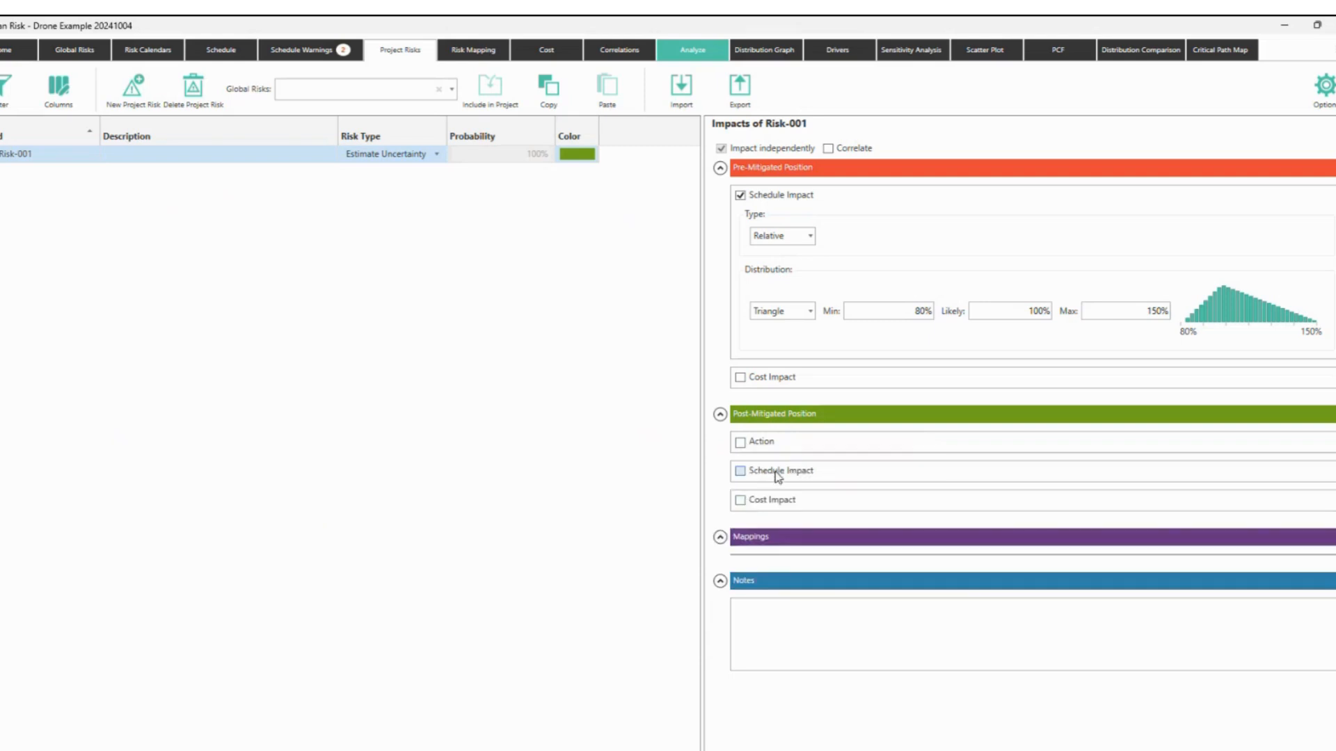
pyautogui.click(741, 471)
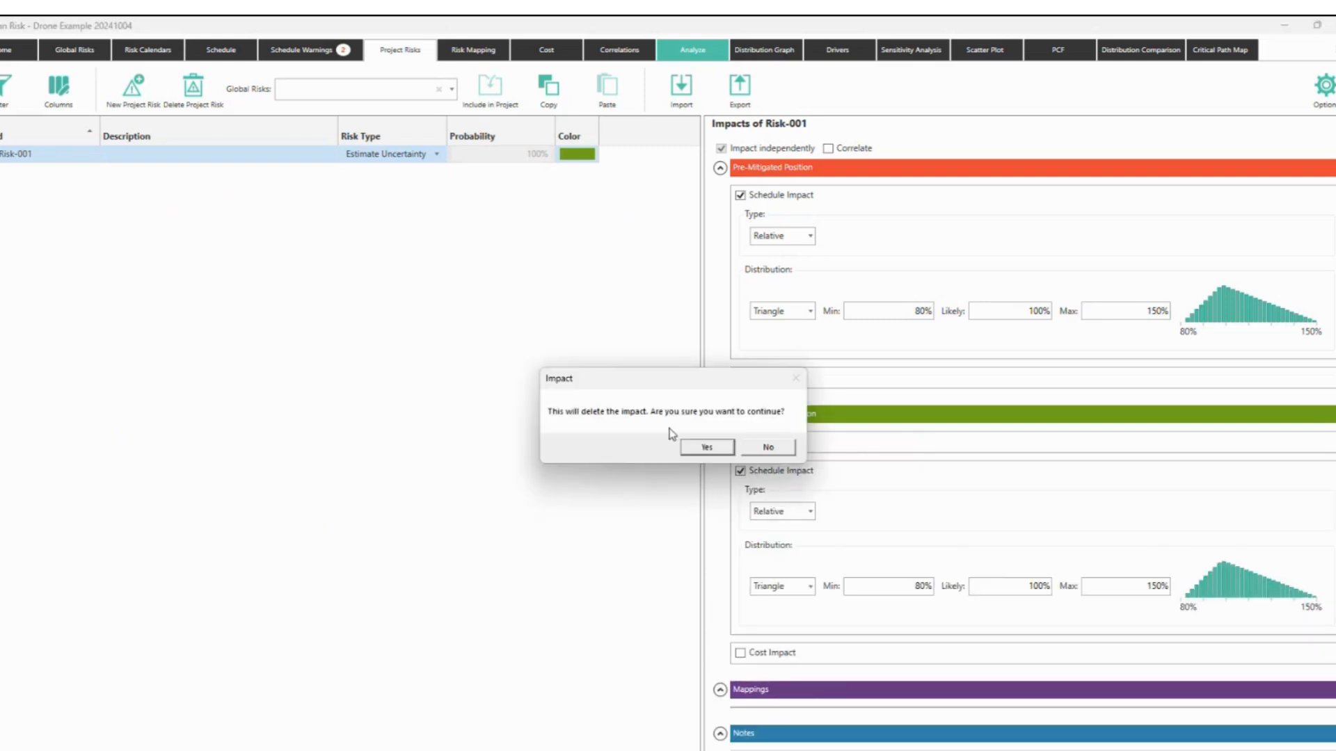
pyautogui.click(707, 447)
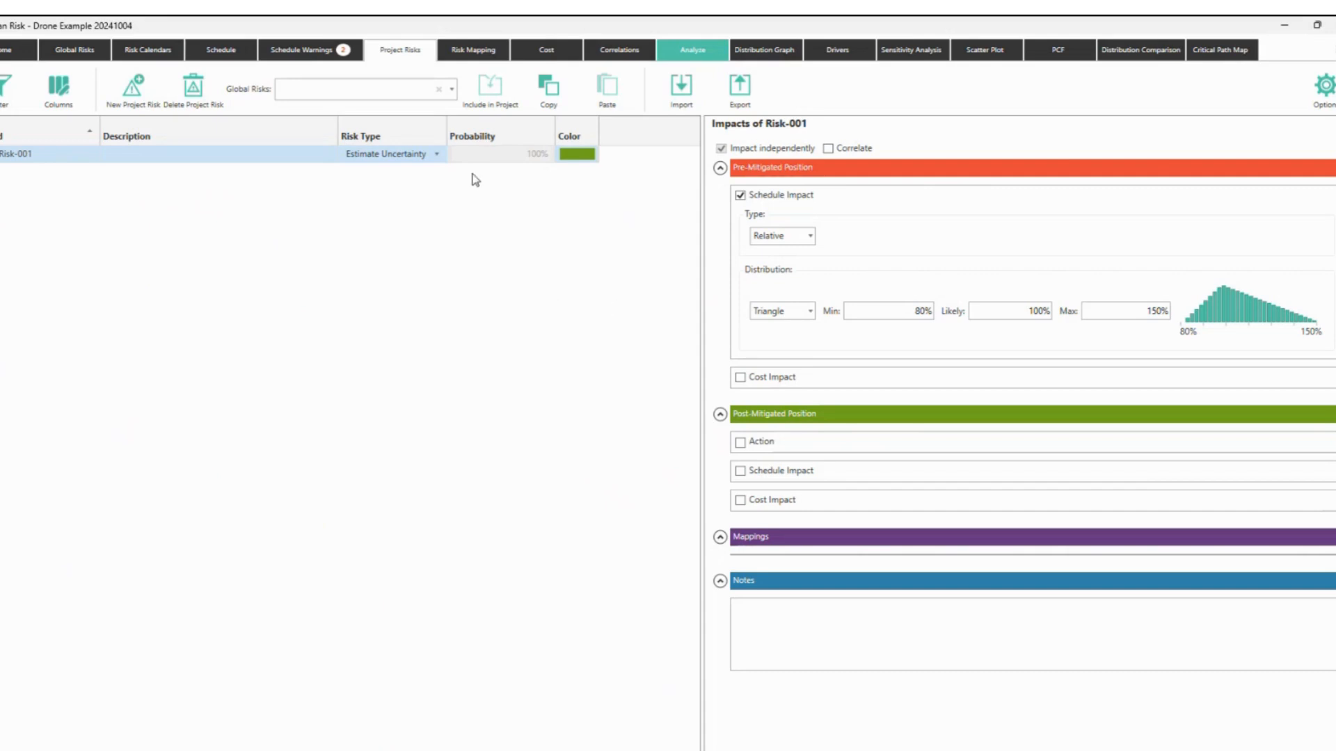
# Set the estimate uncertainty risk's description to "Basic Uncertainty" and its ID to EU-1.
pyautogui.click(220, 154)
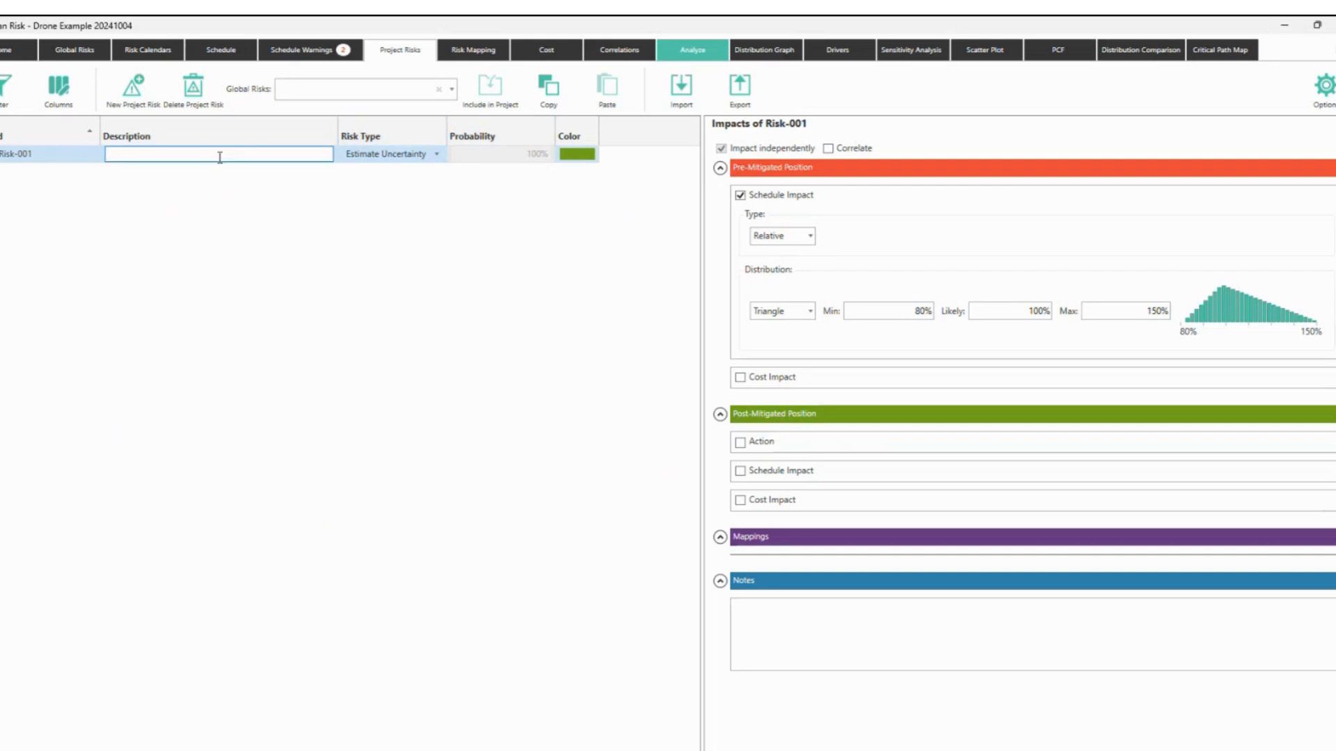
pyautogui.write('Example Uncertainty')
pyautogui.press('Return')
pyautogui.click(219, 158)
pyautogui.press('Home')
pyautogui.hotkey('ctrl', 'shift', 'Right')
pyautogui.write('Basic')
pyautogui.press('Return')
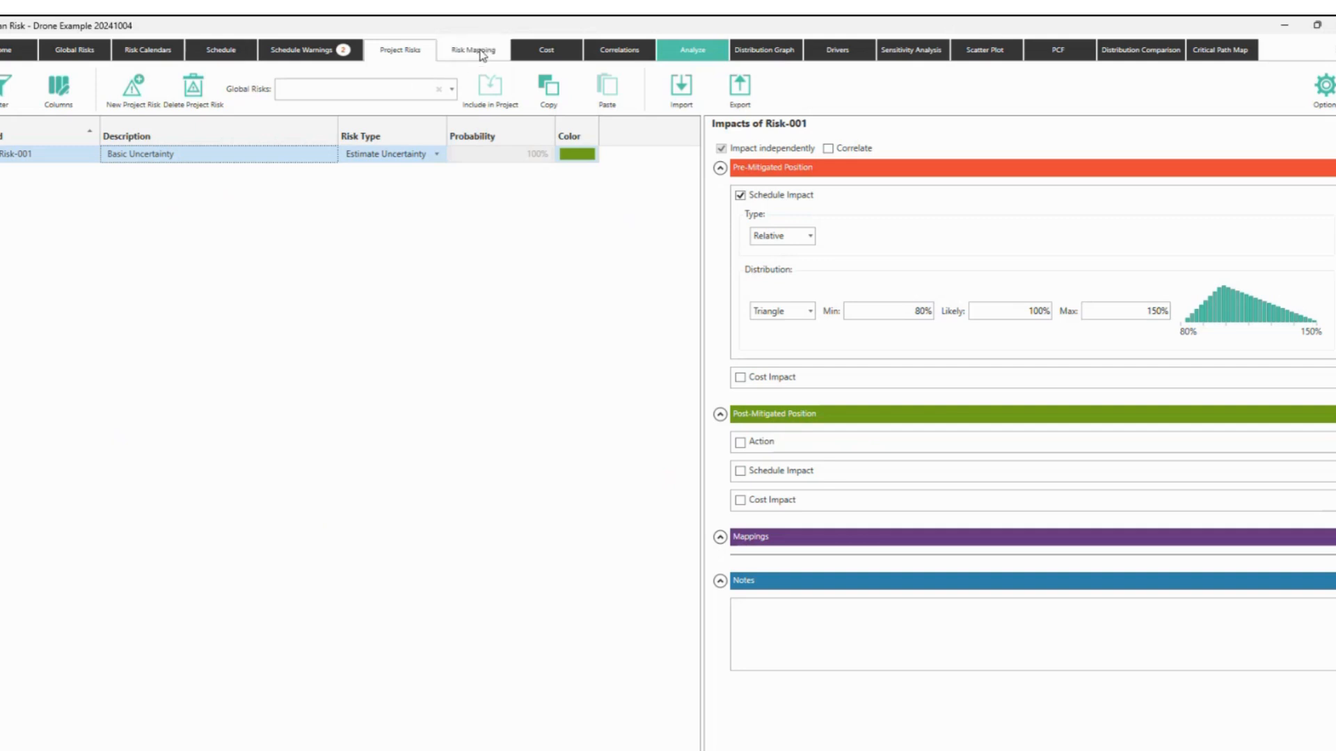
pyautogui.click(61, 152)
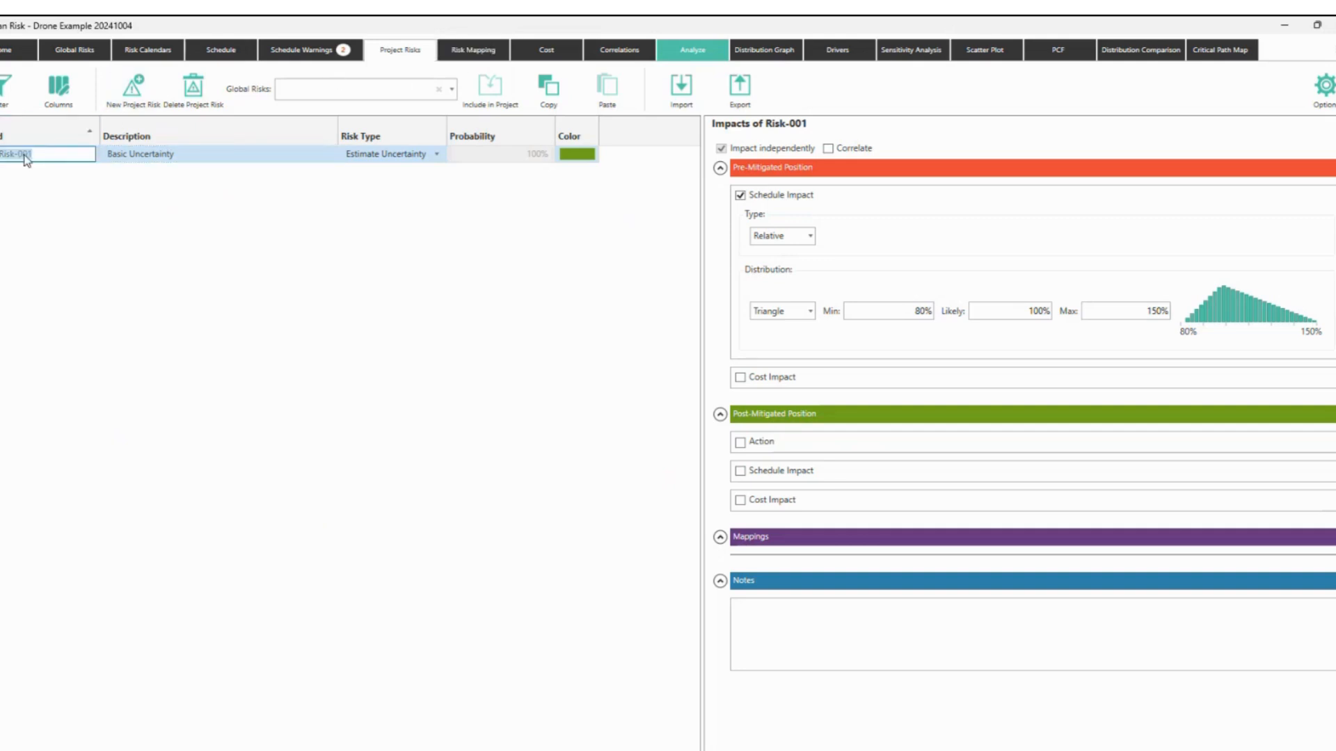
pyautogui.write('EU-1')
pyautogui.press('Return')
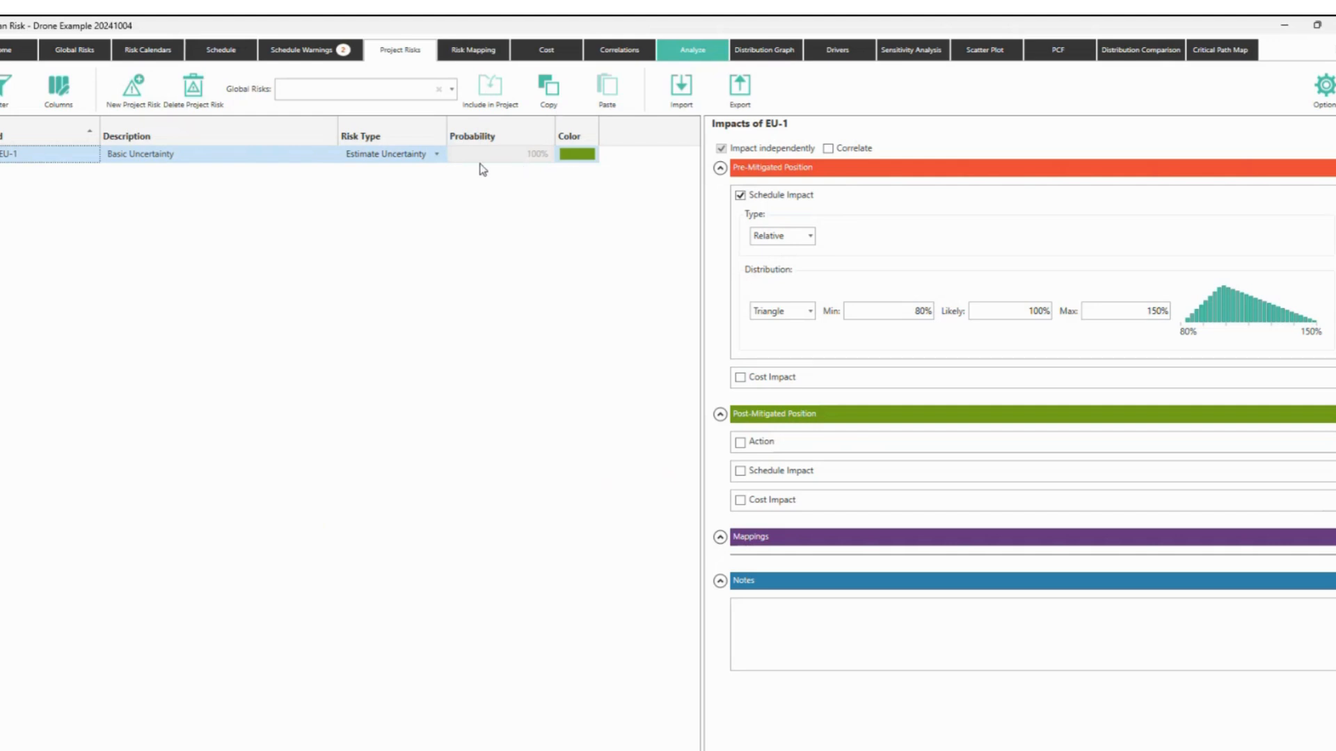
# Open the risk mapping and expand the UAV Prototype project and its Preliminaries group, comparing the structure with the schedule.
pyautogui.click(495, 54)
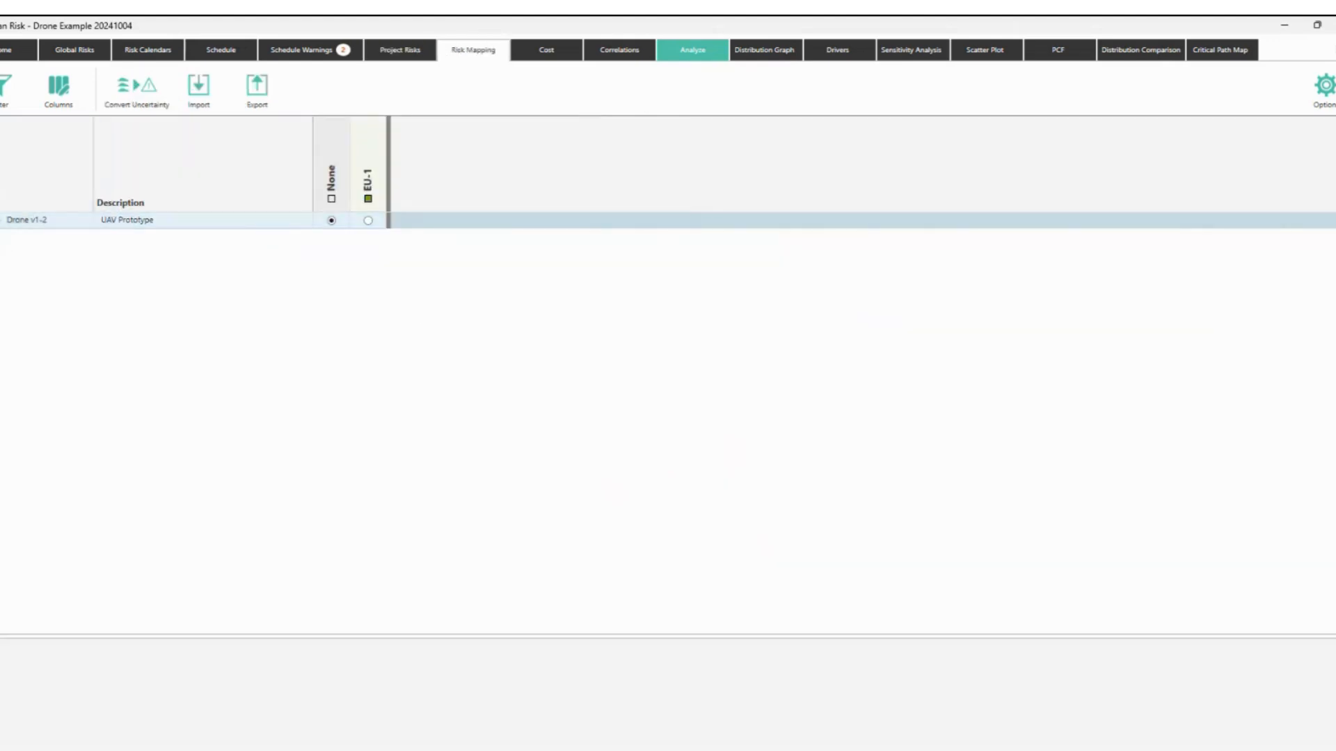
pyautogui.click(0, 220)
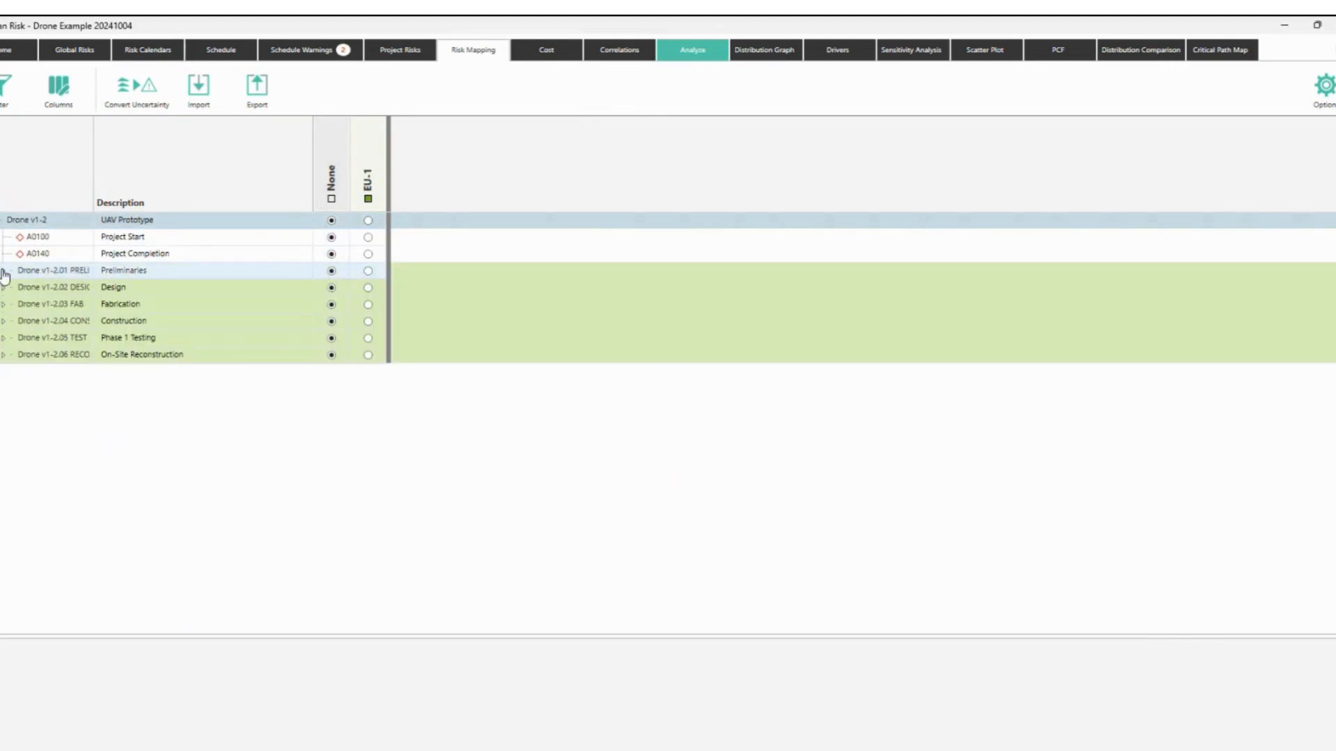
pyautogui.click(219, 51)
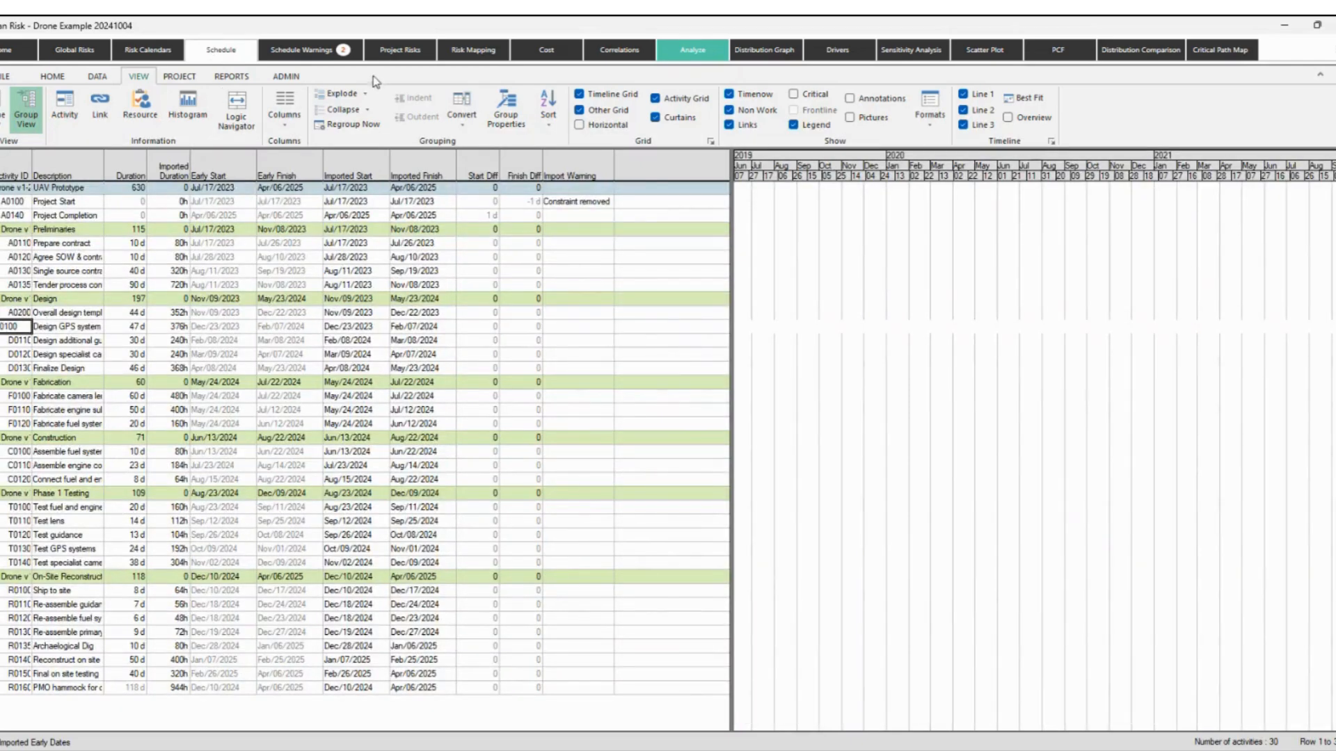
pyautogui.click(466, 50)
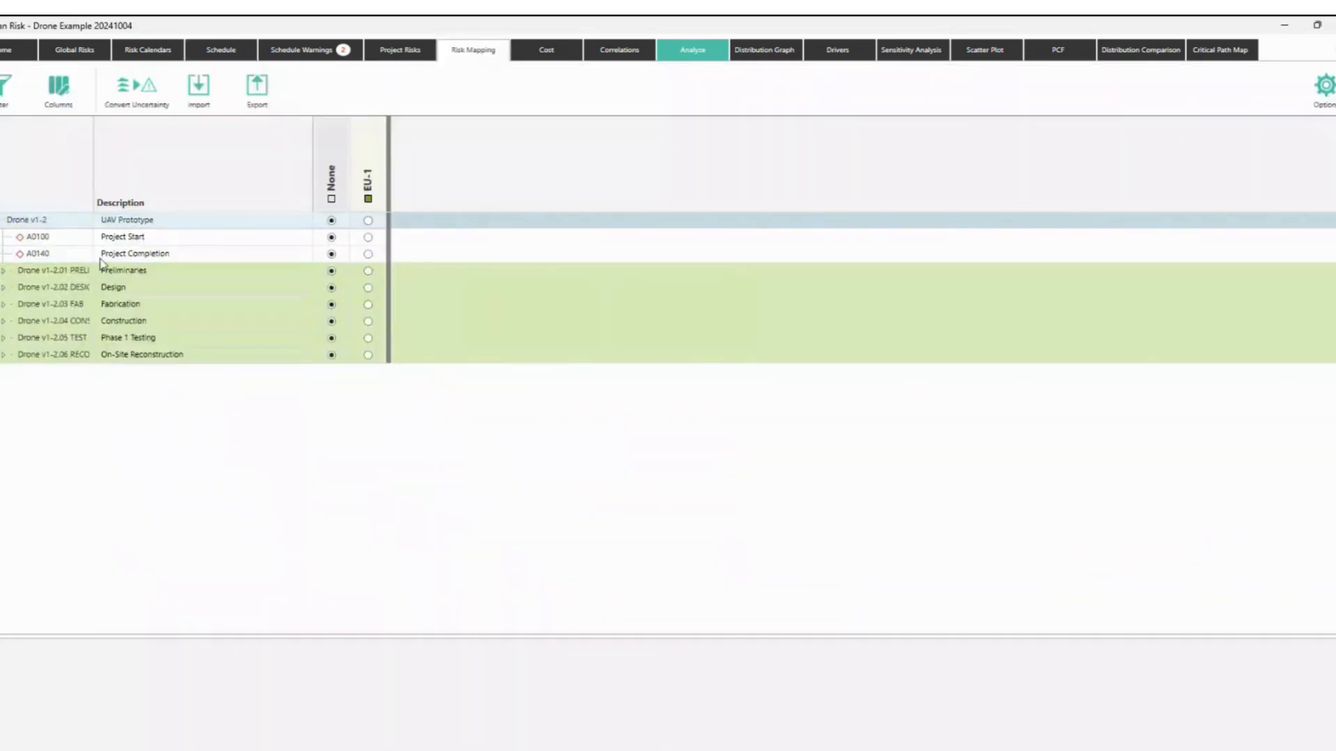
pyautogui.click(6, 271)
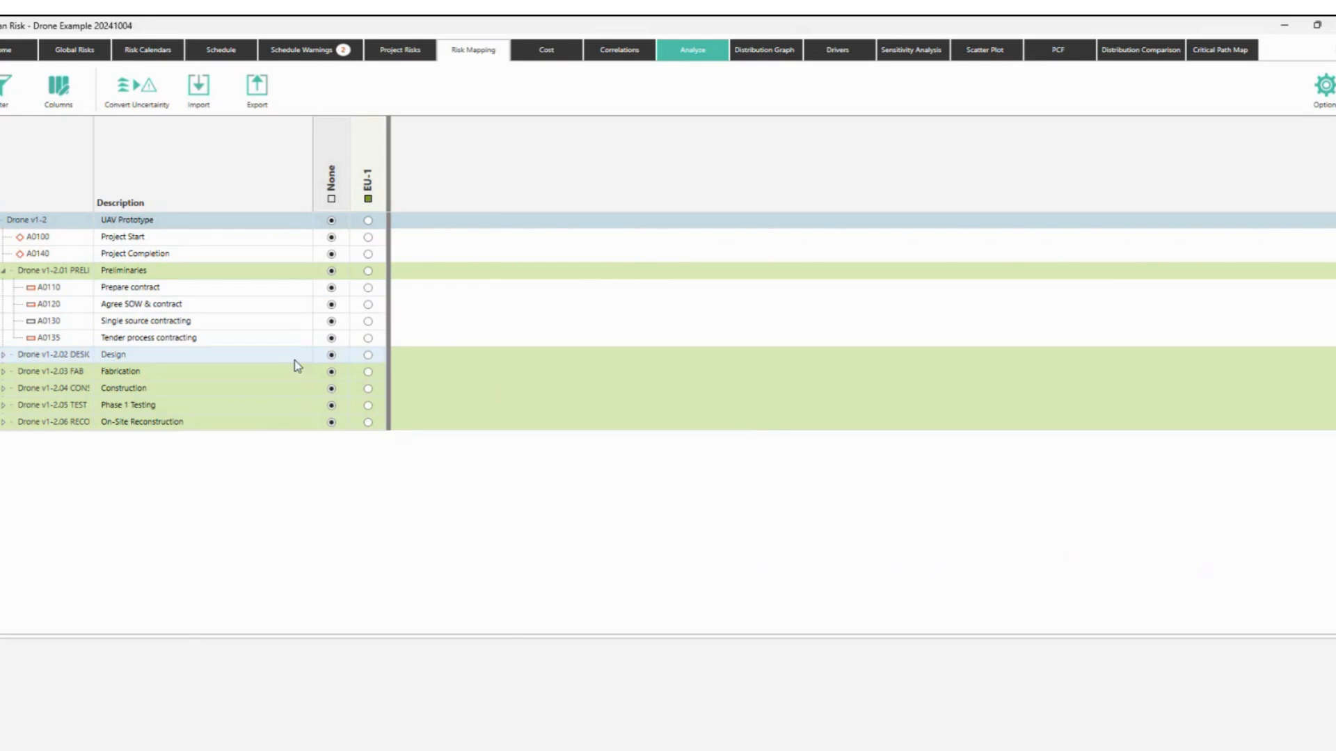
pyautogui.moveTo(304, 212); pyautogui.dragTo(346, 441)
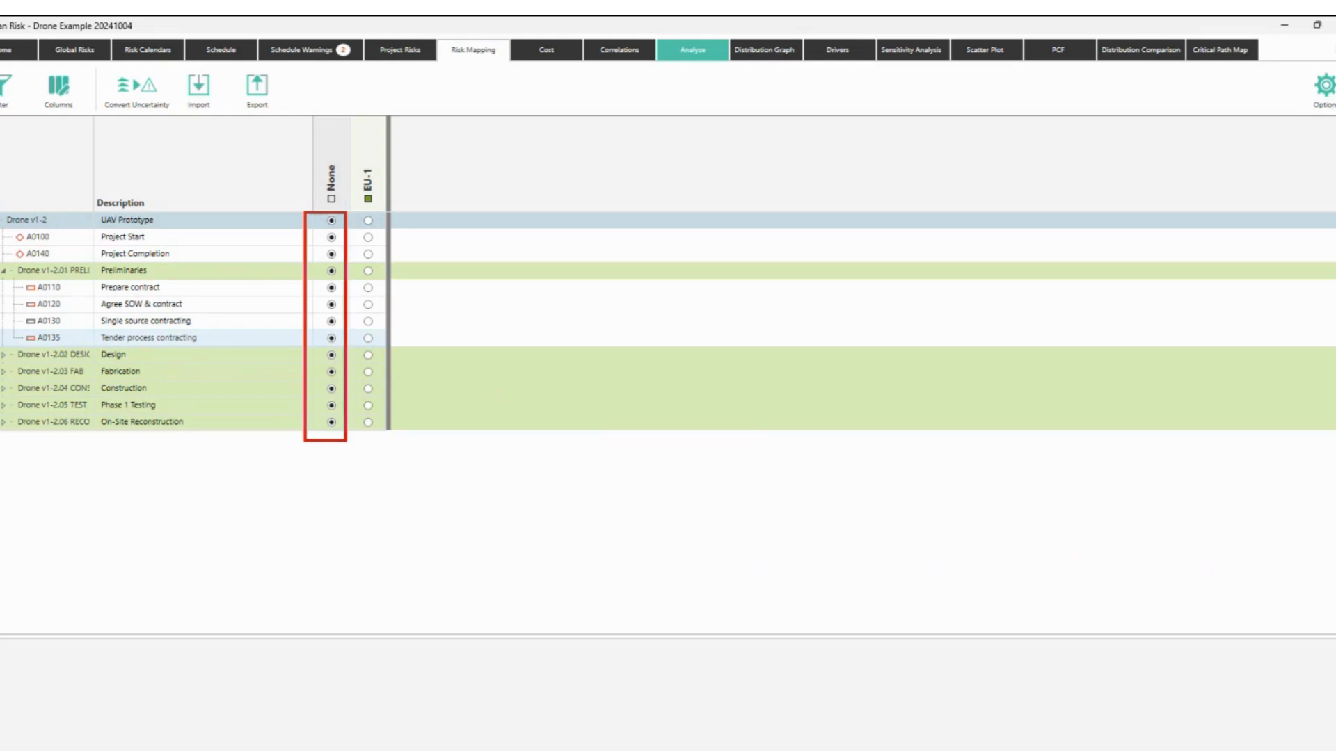
pyautogui.moveTo(338, 229); pyautogui.dragTo(356, 244)
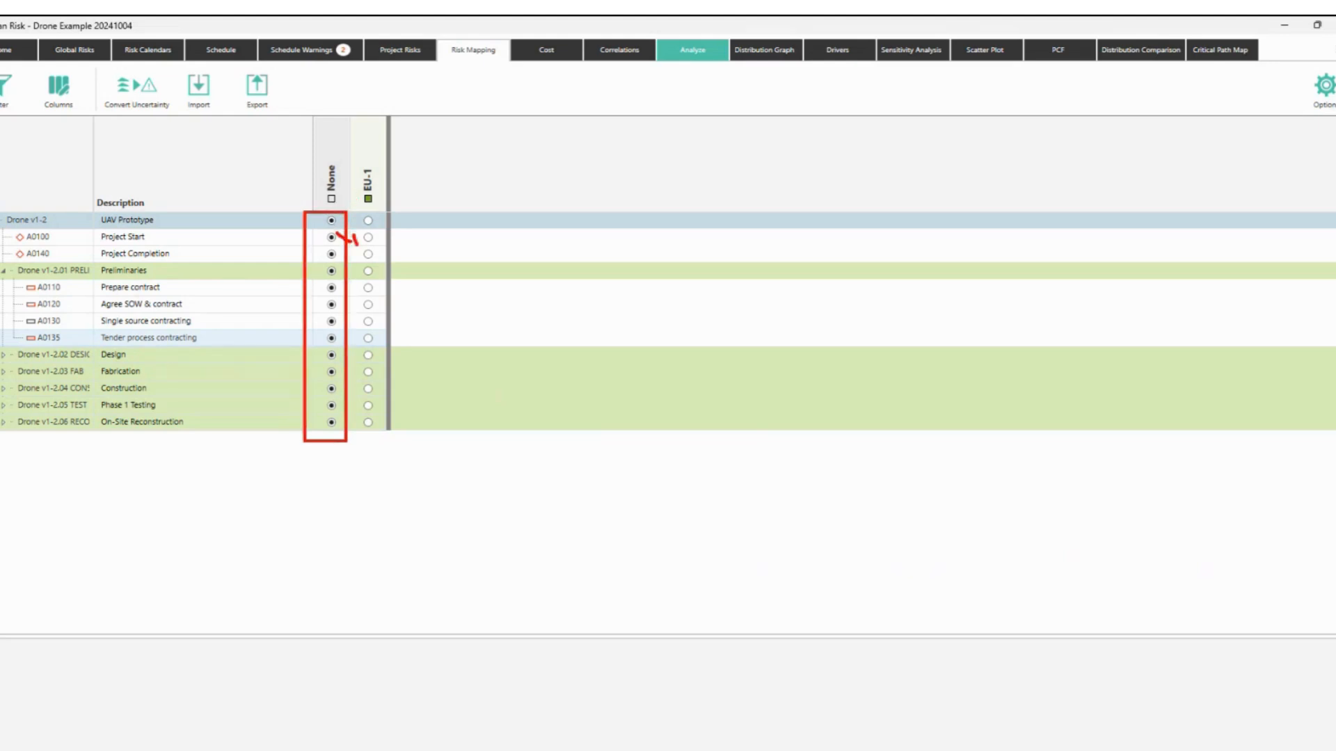
pyautogui.moveTo(343, 296)
pyautogui.mouseDown()
pyautogui.moveTo(361, 277)
pyautogui.moveTo(363, 297)
pyautogui.mouseUp()
pyautogui.press('Escape')
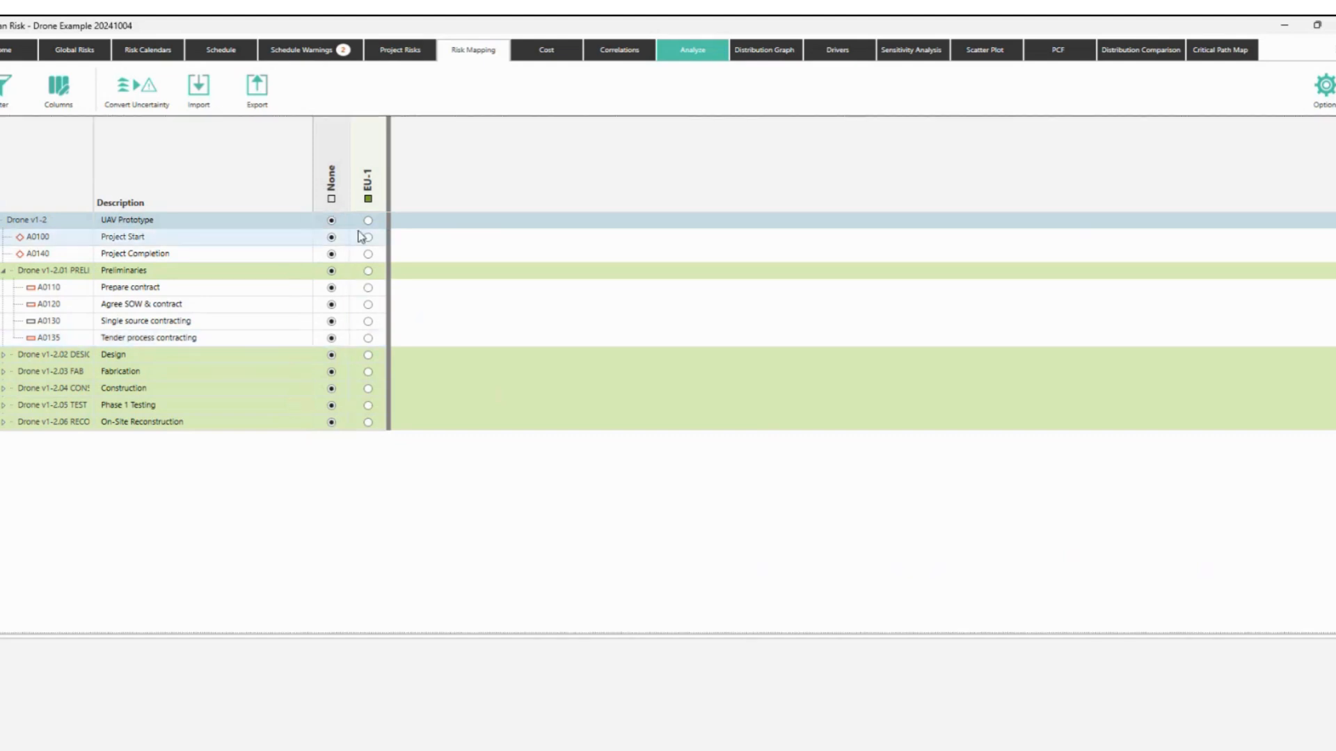
# Map EU-1 to the whole UAV Prototype project, check its mappings in the risk register, and return to the risk mapping.
pyautogui.click(369, 221)
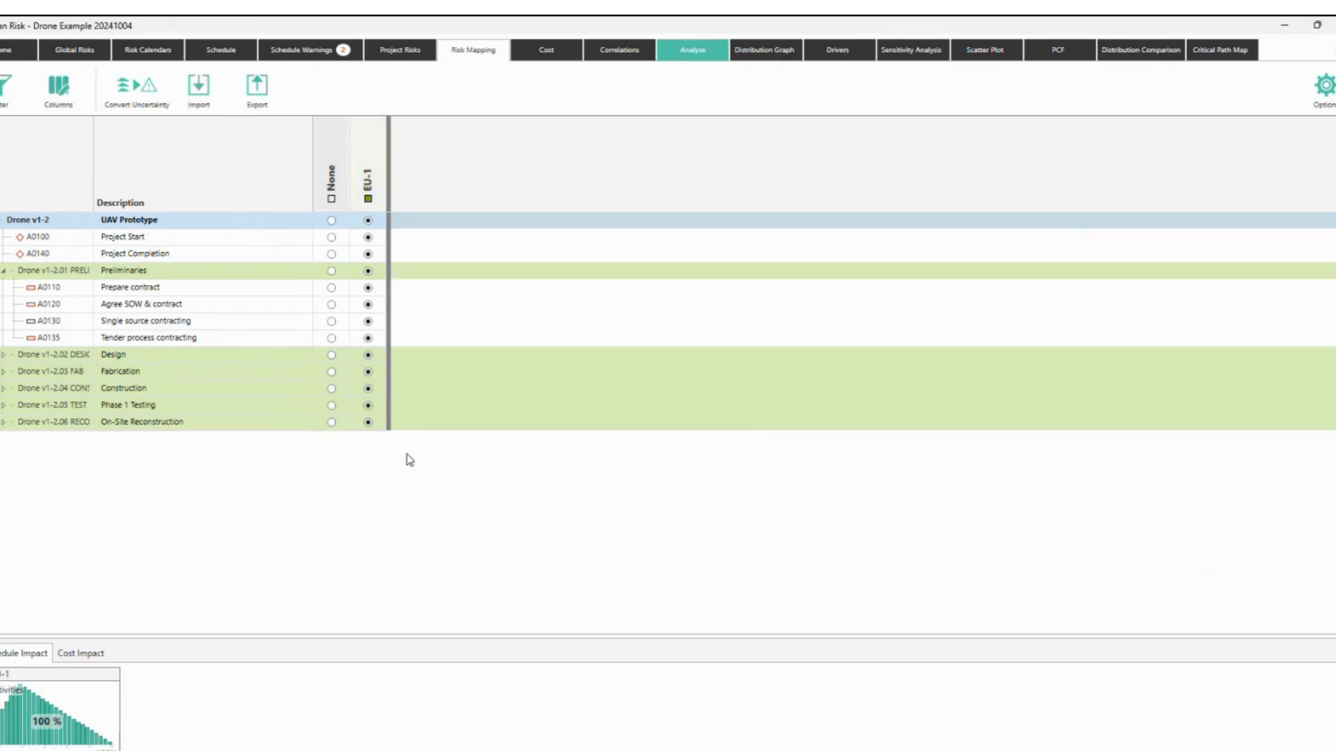
pyautogui.click(379, 53)
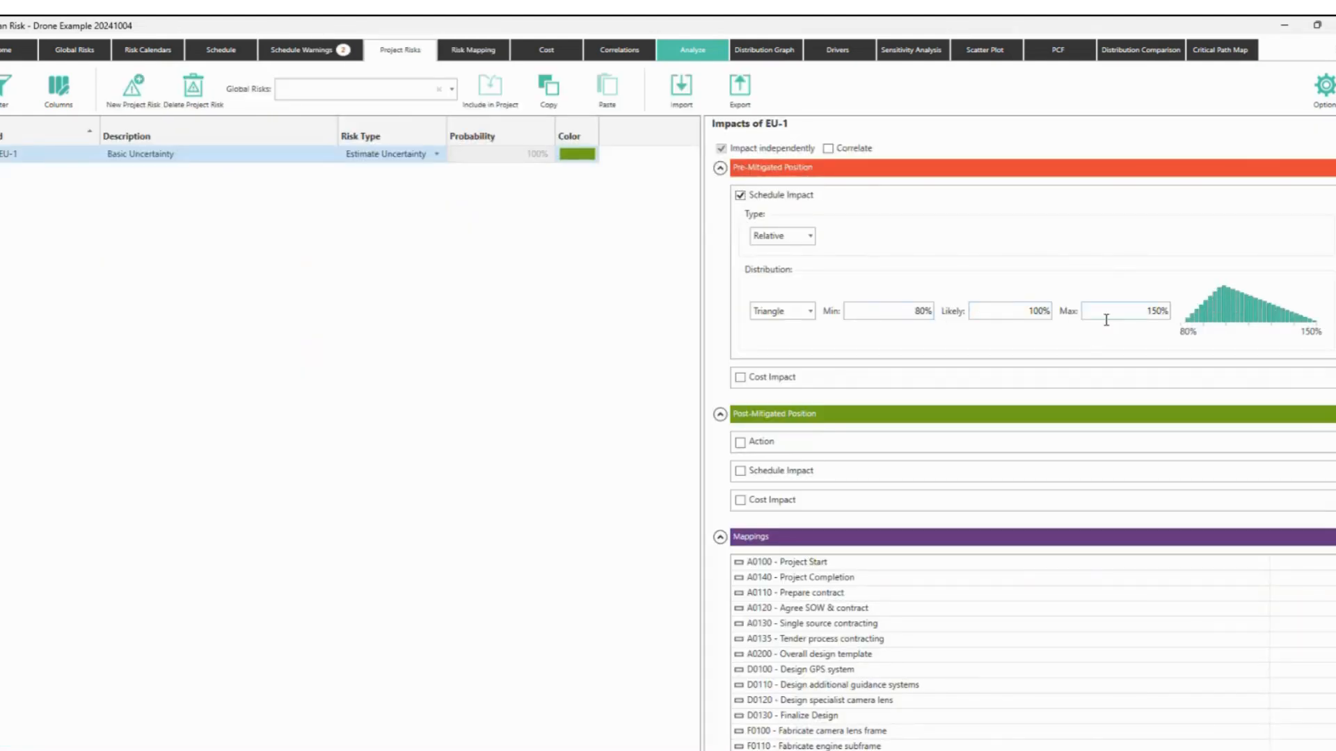
pyautogui.click(471, 54)
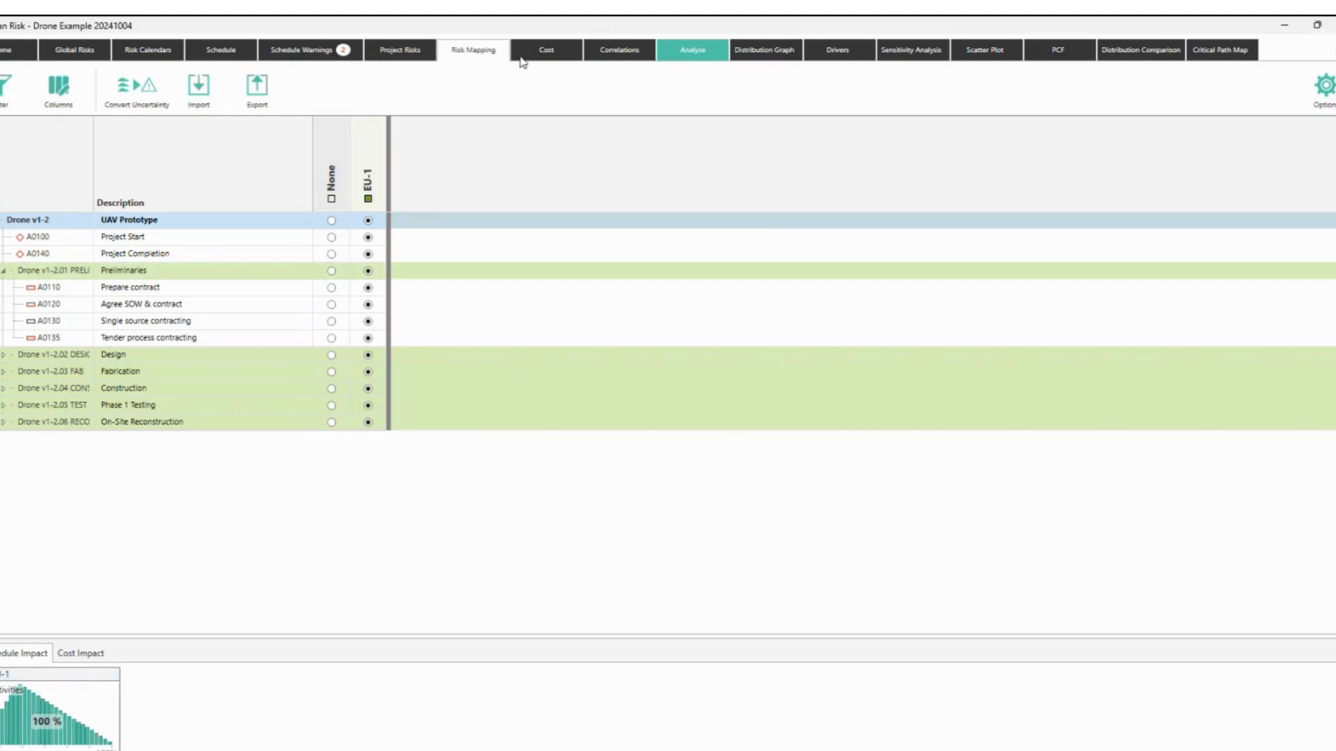
# Enable the Step through option in the analysis options and start the risk analysis.
pyautogui.click(695, 54)
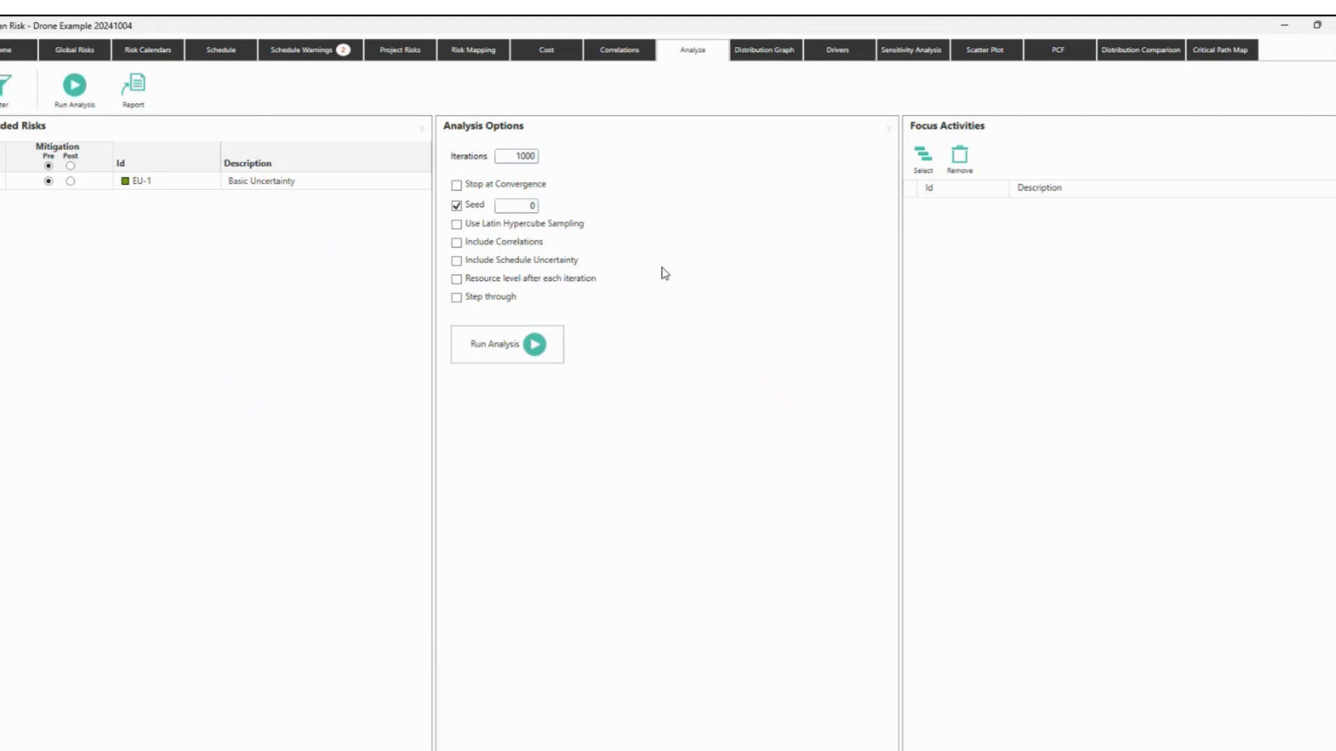
pyautogui.click(516, 155)
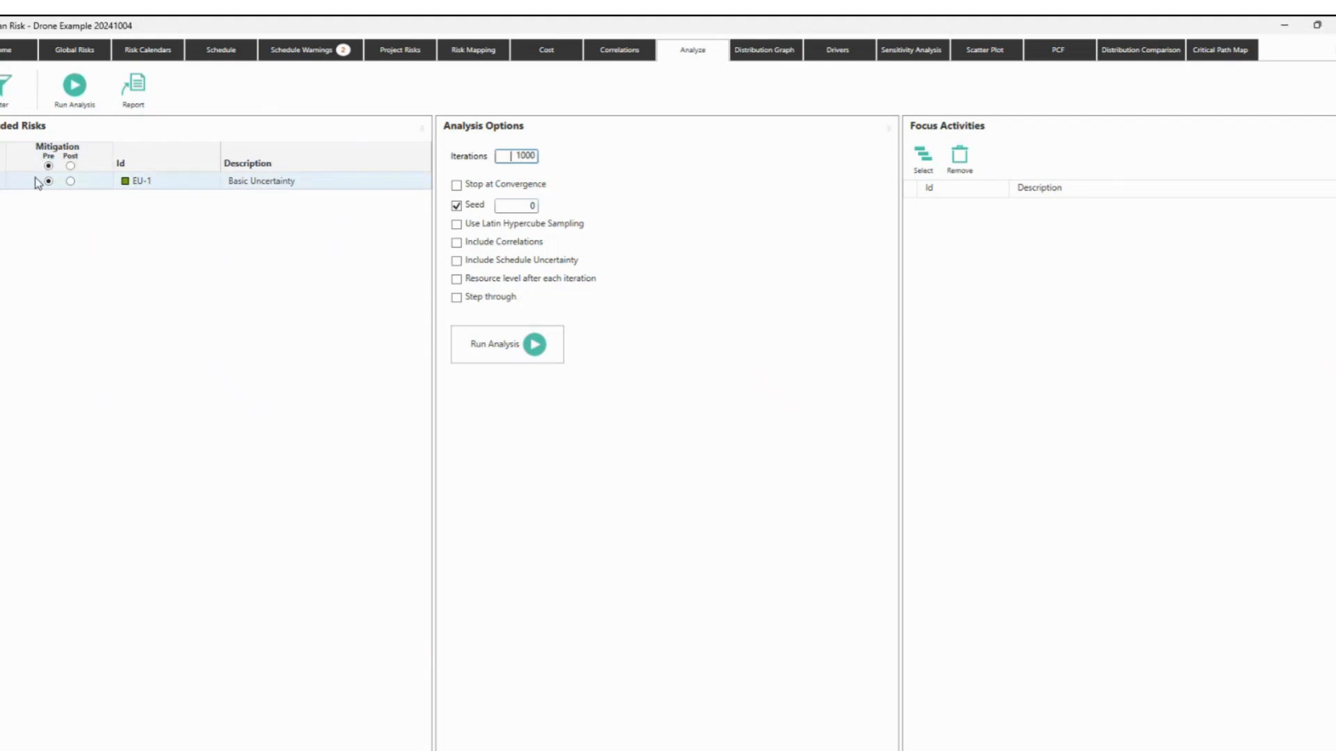
pyautogui.click(457, 298)
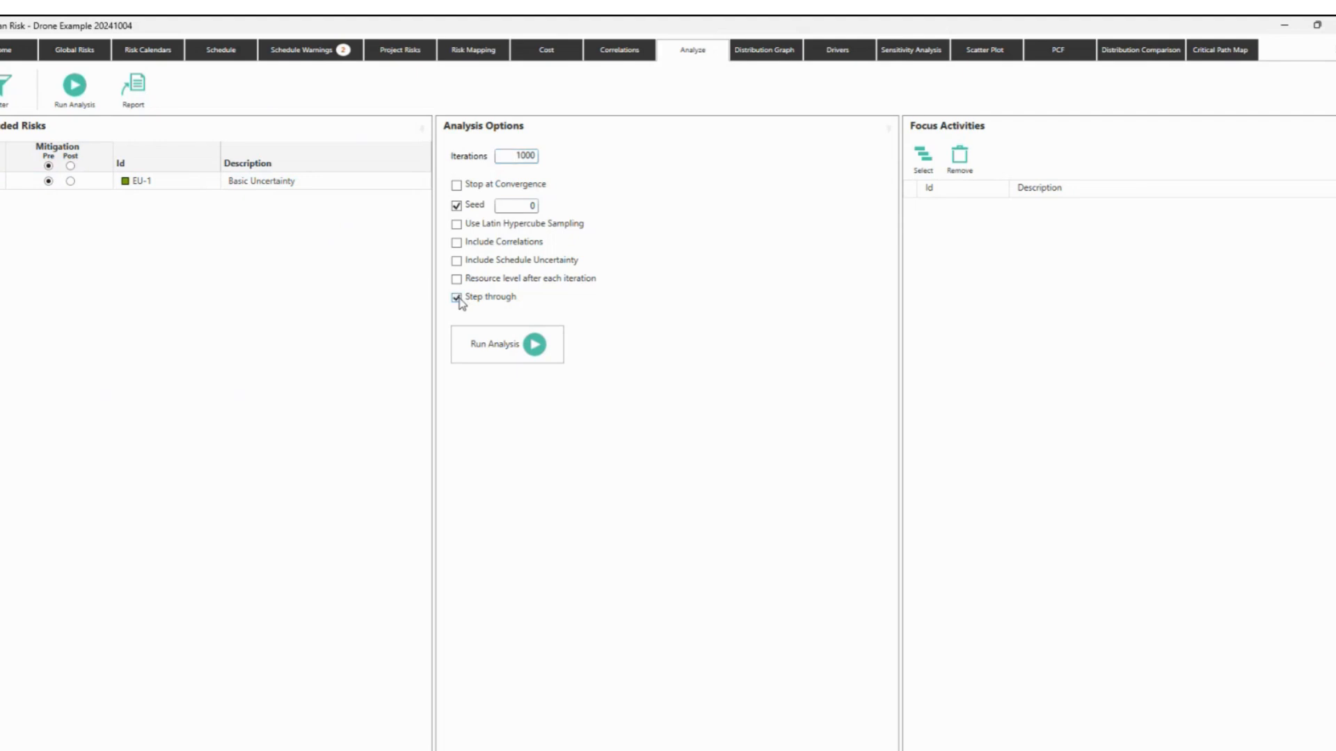
pyautogui.click(492, 359)
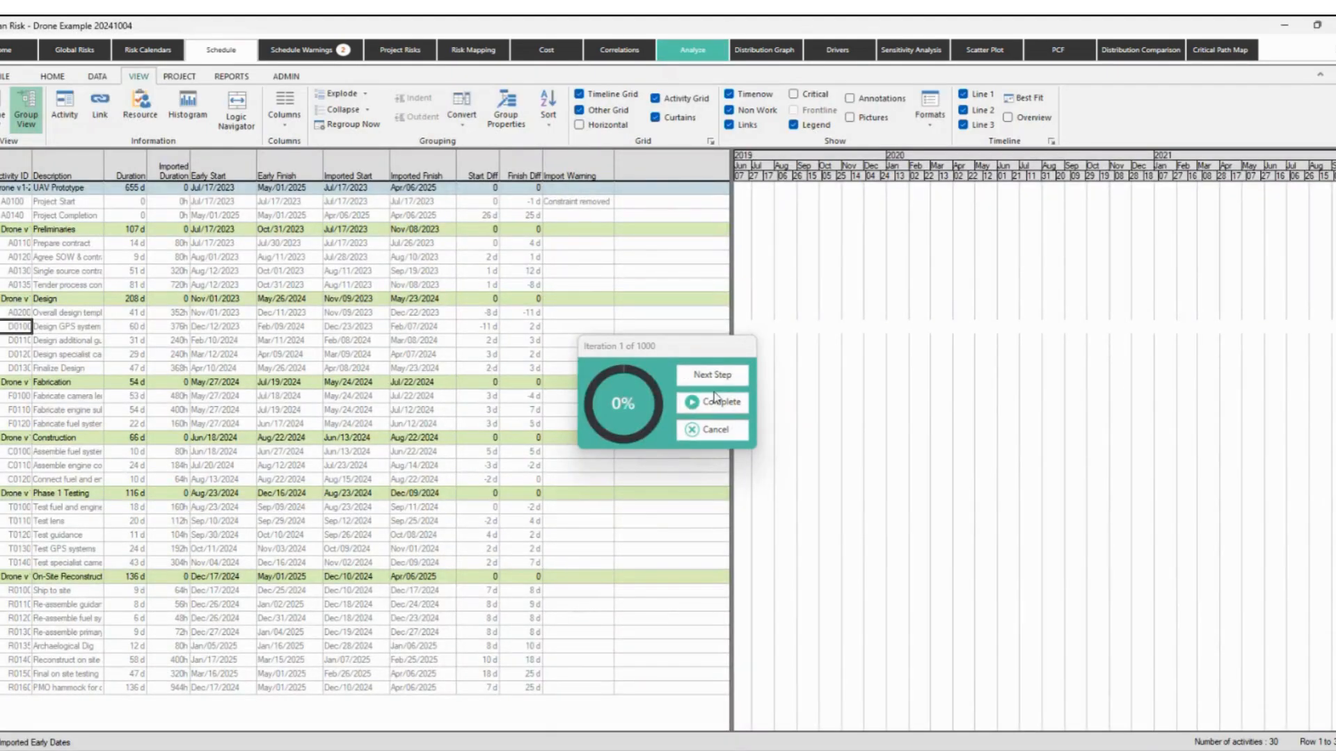
# Step through about the first 30 iterations on the schedule, moving the progress dialog aside, and complete the remaining analysis.
pyautogui.click(721, 387)
pyautogui.click(721, 387)
pyautogui.click(721, 387)
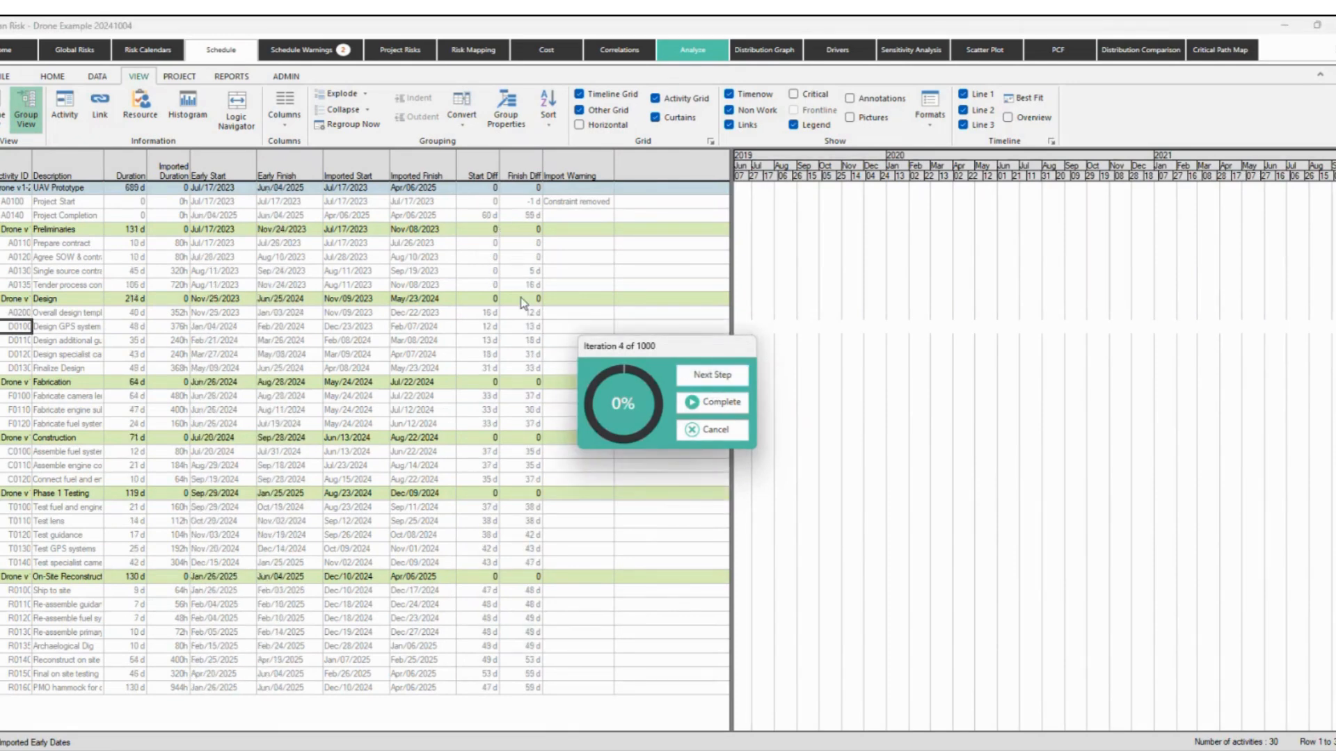
pyautogui.moveTo(632, 347); pyautogui.dragTo(546, 379)
pyautogui.moveTo(236, 249); pyautogui.dragTo(386, 318)
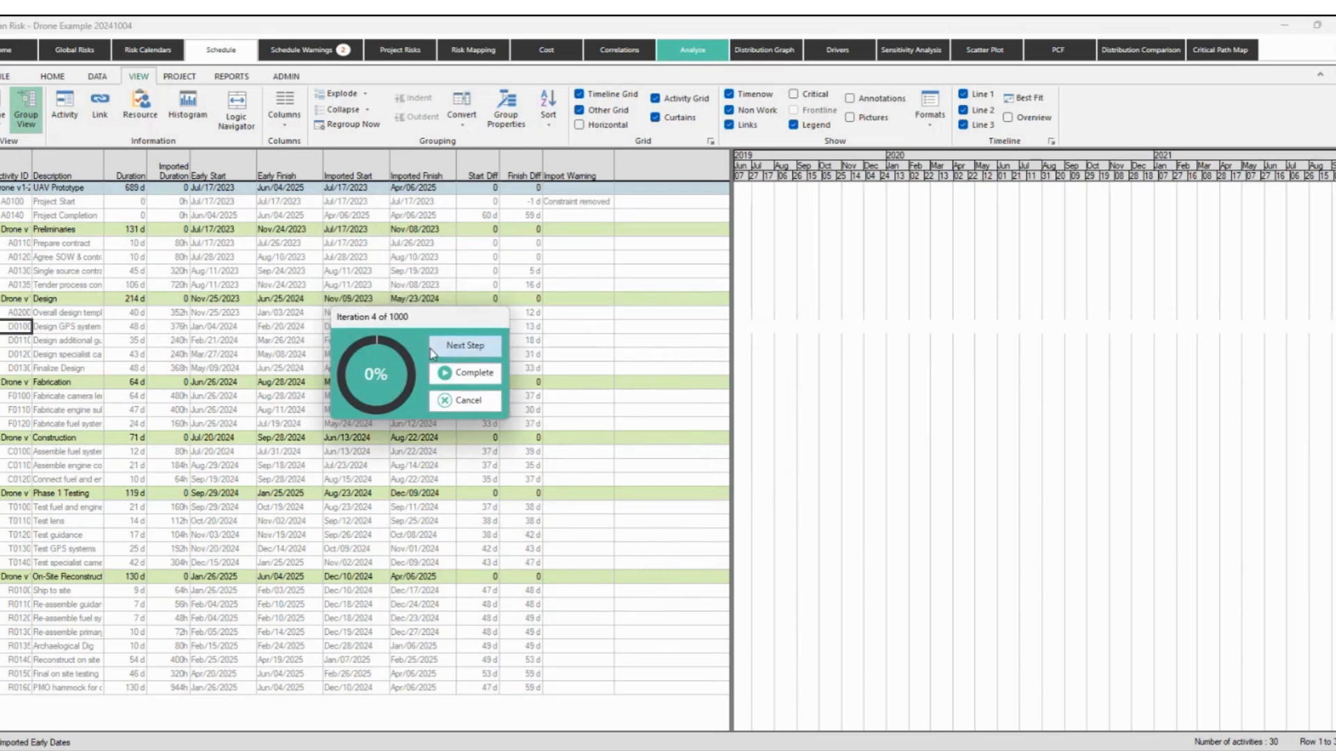
pyautogui.click(464, 346)
pyautogui.click(464, 346)
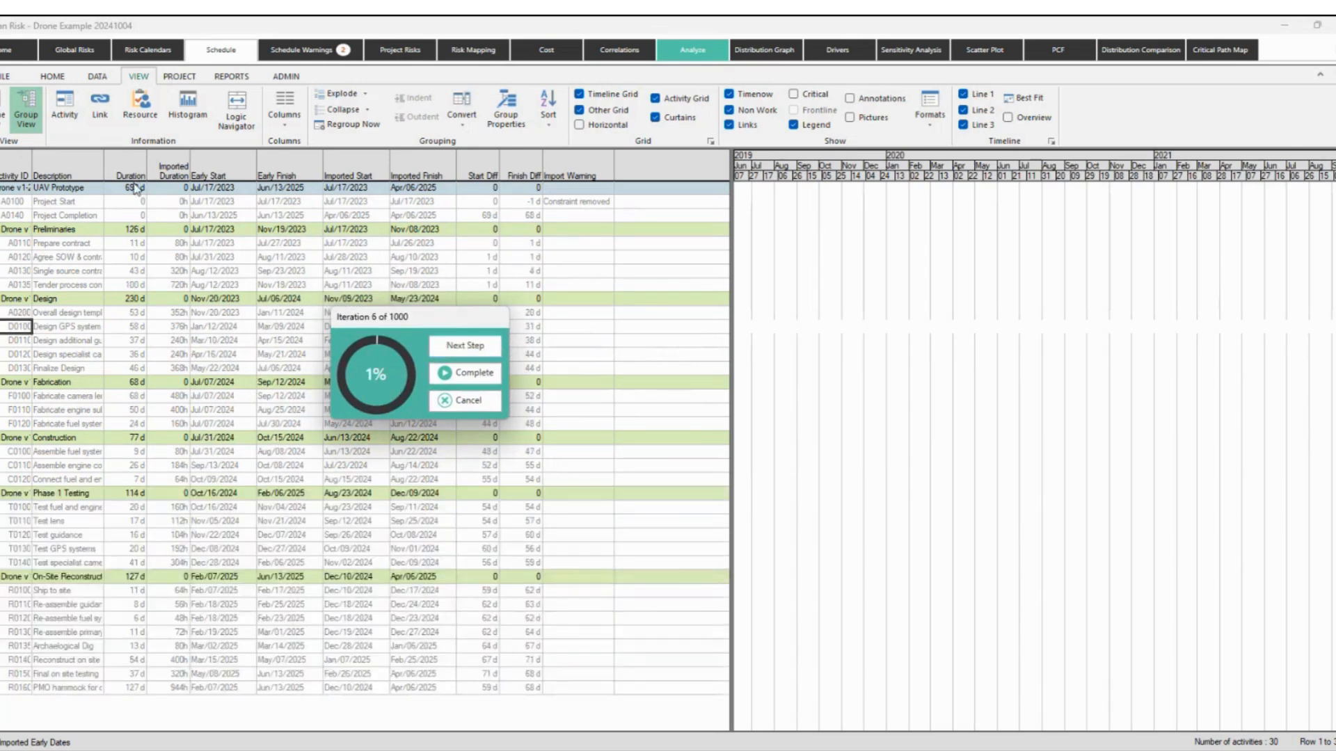
pyautogui.click(459, 352)
pyautogui.click(458, 353)
pyautogui.click(457, 354)
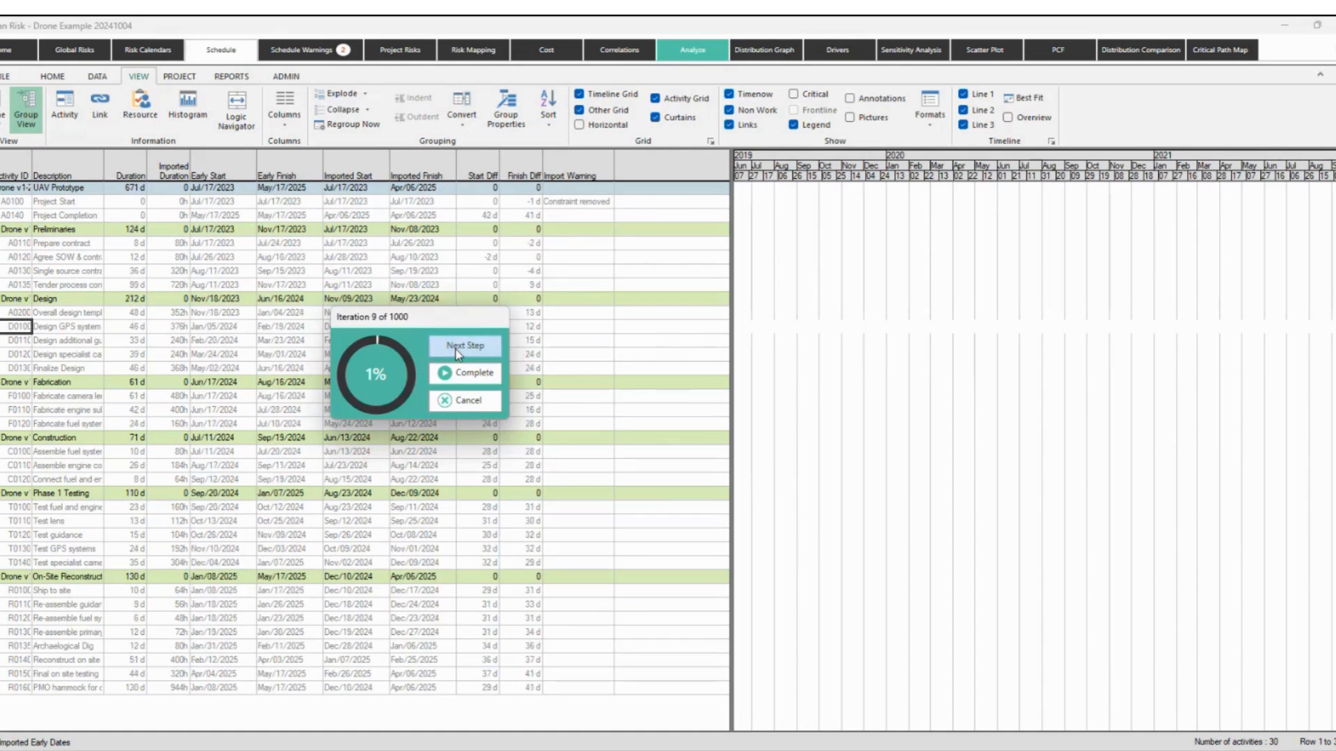
pyautogui.click(458, 353)
pyautogui.click(458, 354)
pyautogui.click(458, 354)
pyautogui.click(458, 353)
pyautogui.click(458, 353)
pyautogui.click(457, 354)
pyautogui.click(457, 353)
pyautogui.click(459, 353)
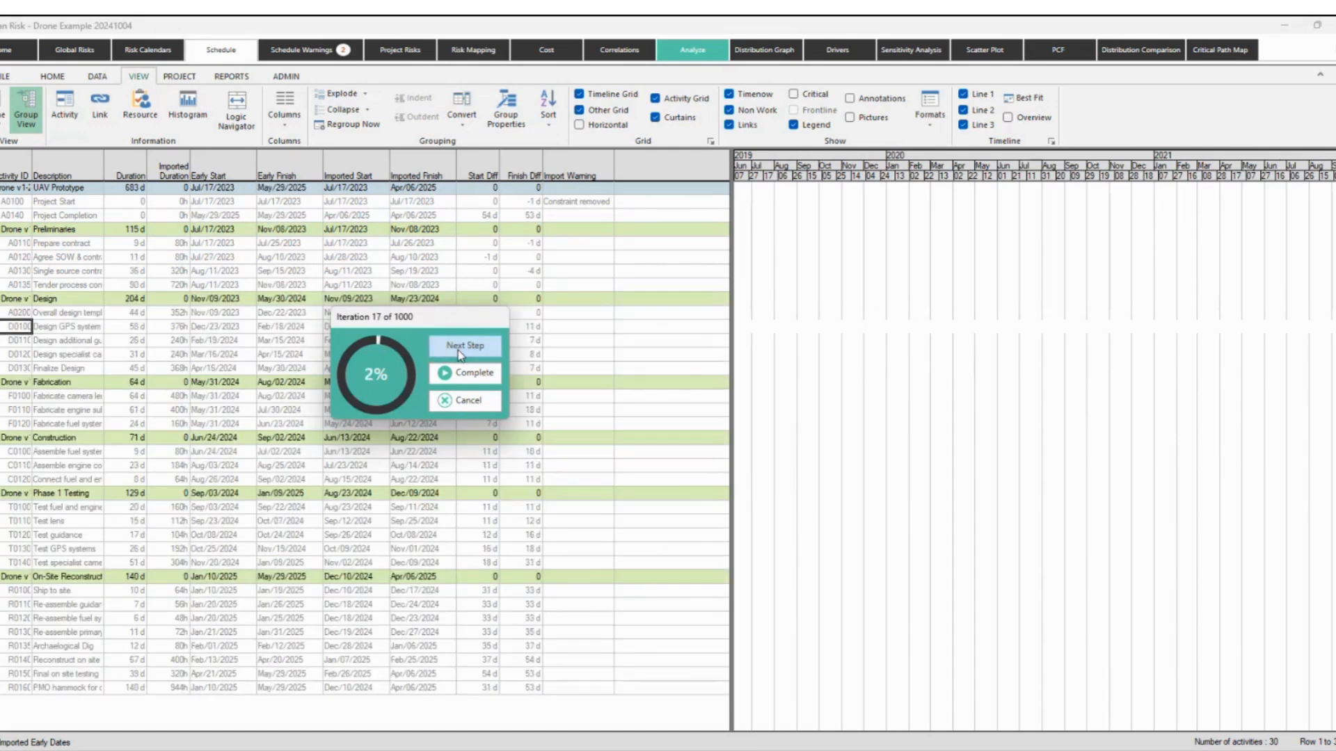
pyautogui.click(457, 353)
pyautogui.click(458, 353)
pyautogui.click(458, 353)
pyautogui.click(458, 353)
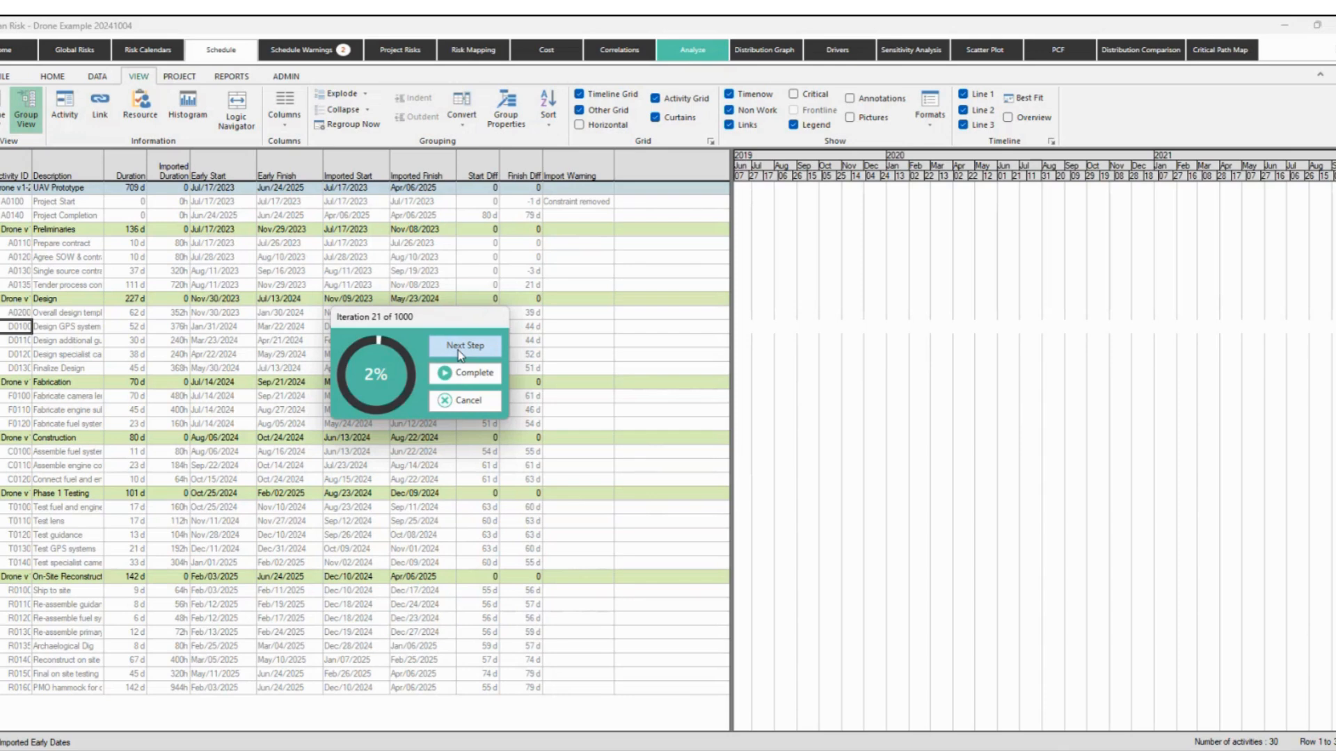
pyautogui.click(458, 349)
pyautogui.click(458, 349)
pyautogui.click(457, 349)
pyautogui.click(458, 349)
pyautogui.click(457, 350)
pyautogui.click(457, 349)
pyautogui.click(457, 349)
pyautogui.click(458, 349)
pyautogui.click(458, 349)
pyautogui.click(457, 349)
pyautogui.click(457, 375)
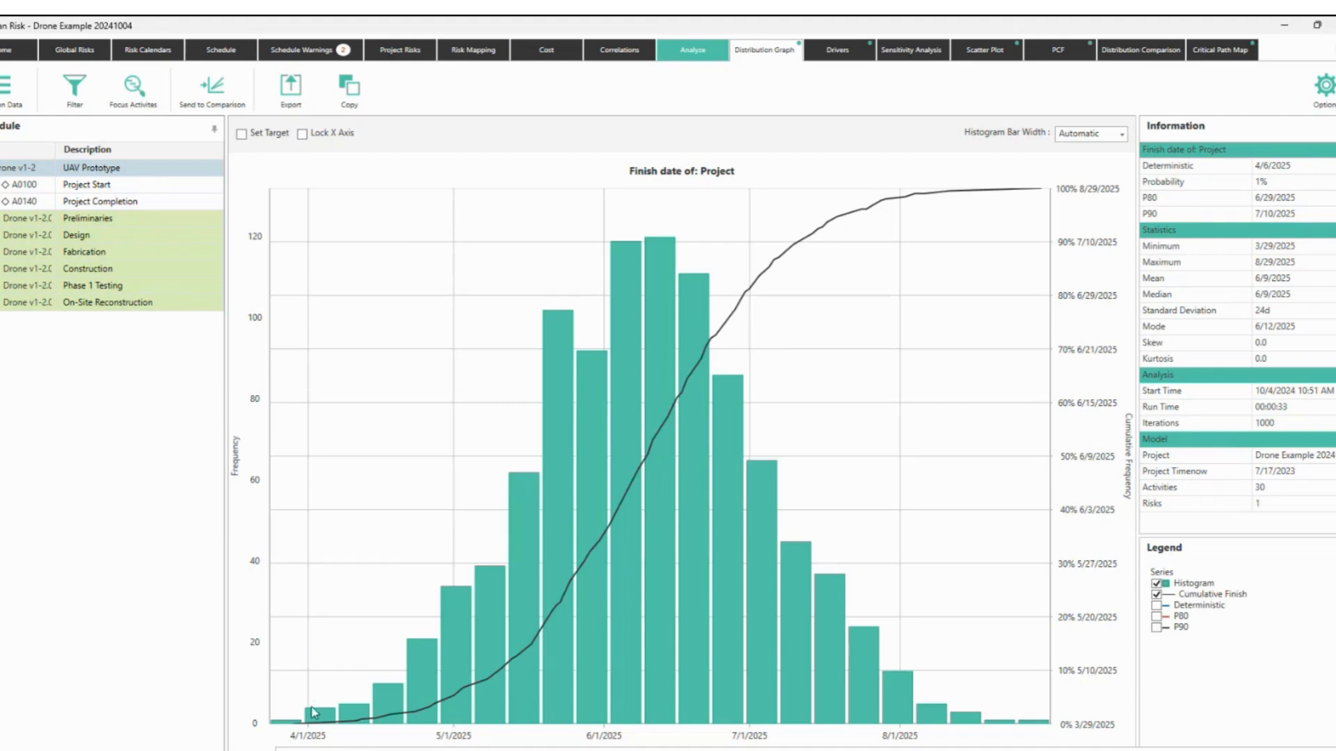
# Review the project's start date, duration and finish date distribution graphs, ending on the duration graph.
pyautogui.click(298, 750)
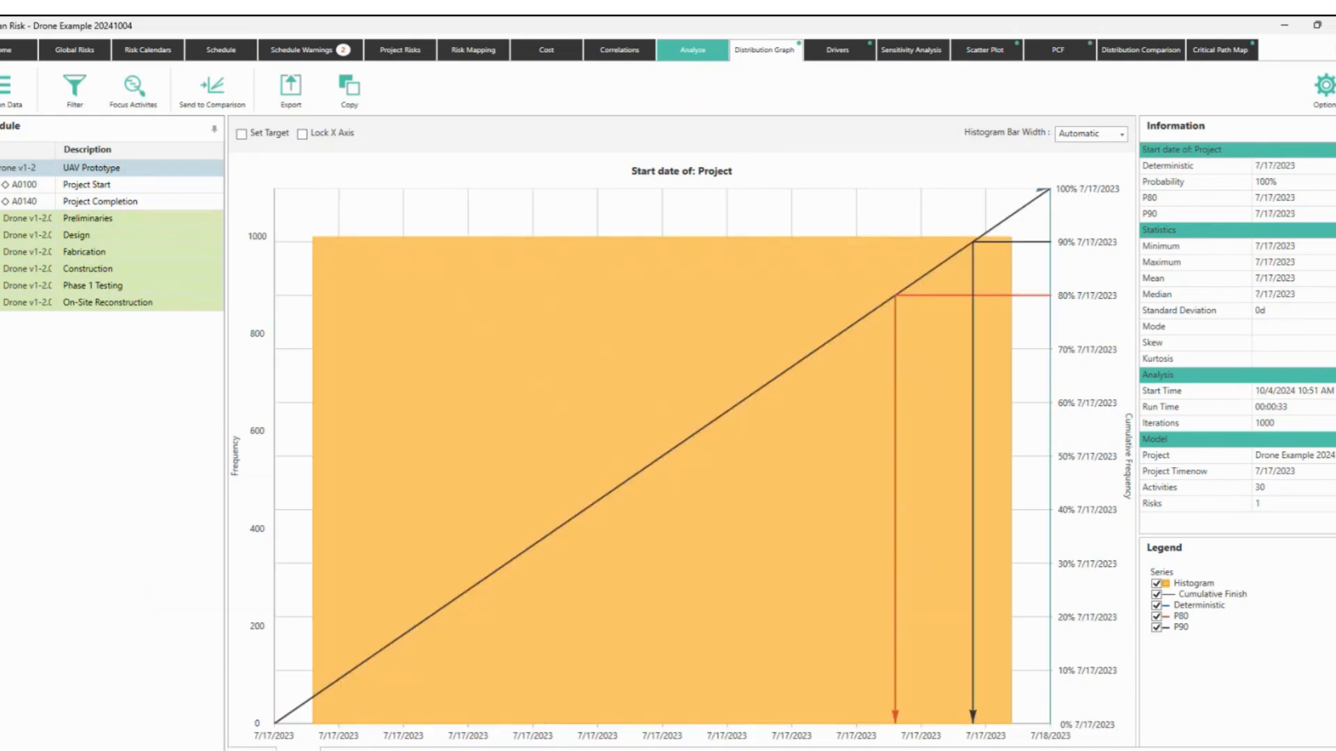
pyautogui.click(340, 749)
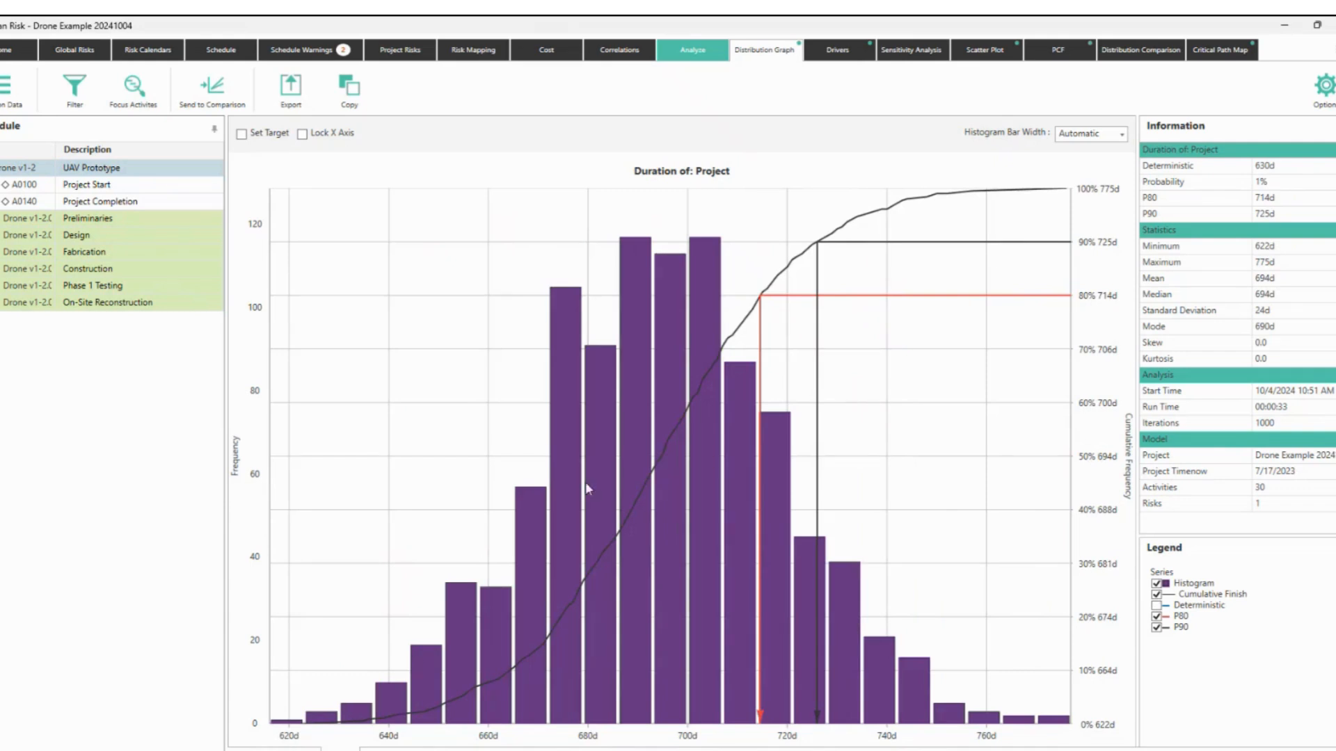
pyautogui.click(251, 749)
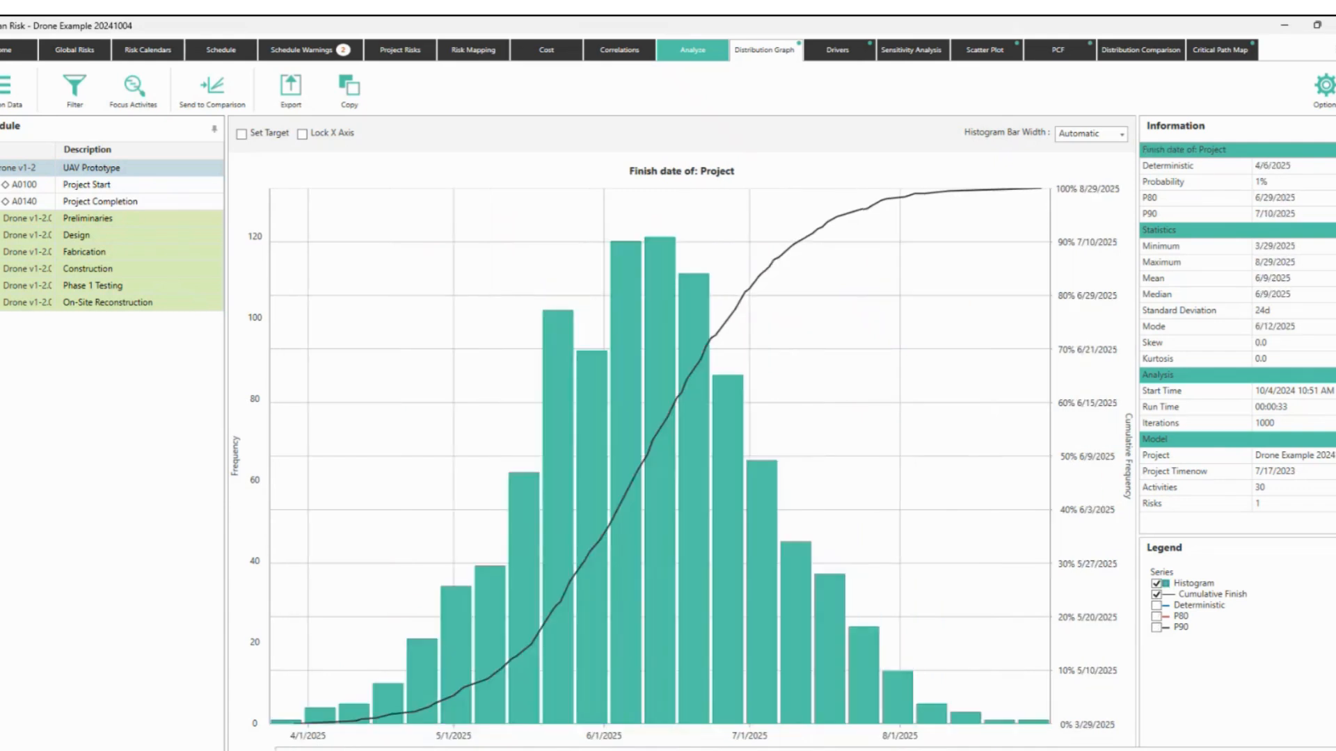
pyautogui.click(340, 749)
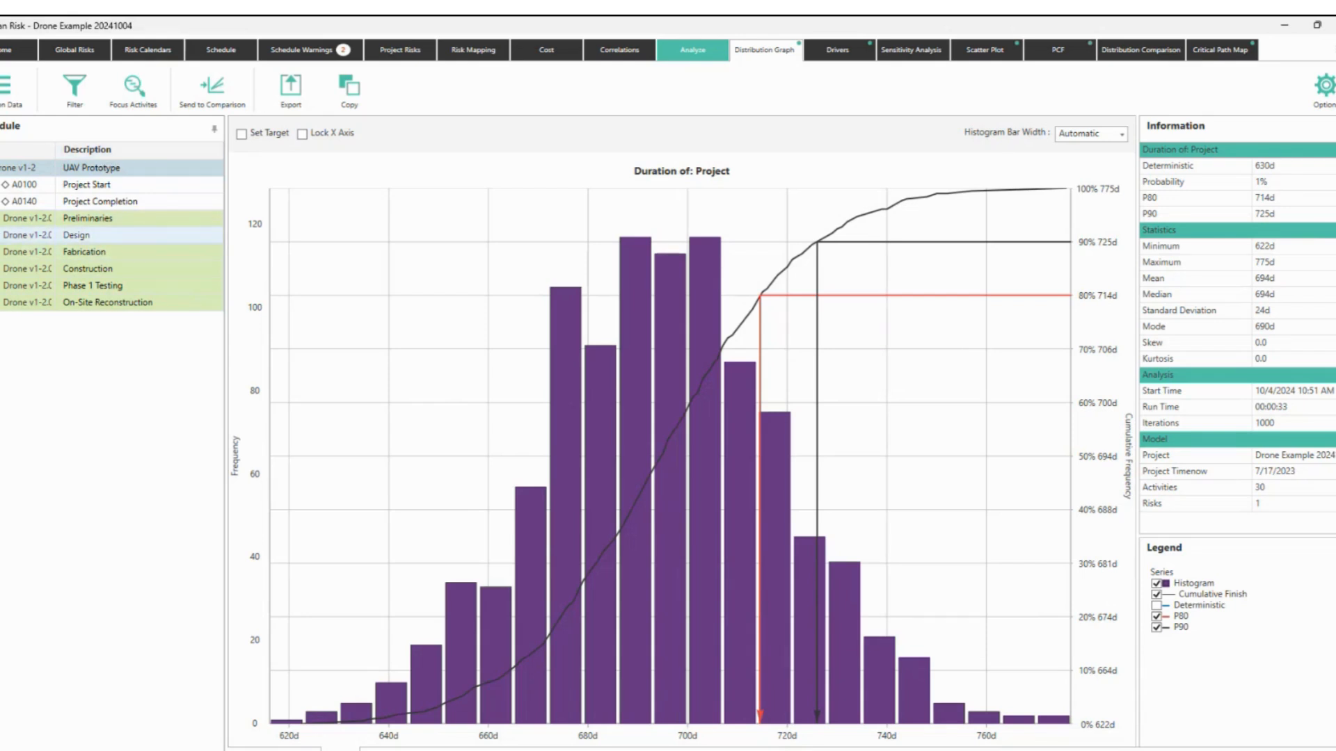
# Review the duration distribution graphs of the Design, Fabrication and Construction summaries in the schedule.
pyautogui.click(102, 240)
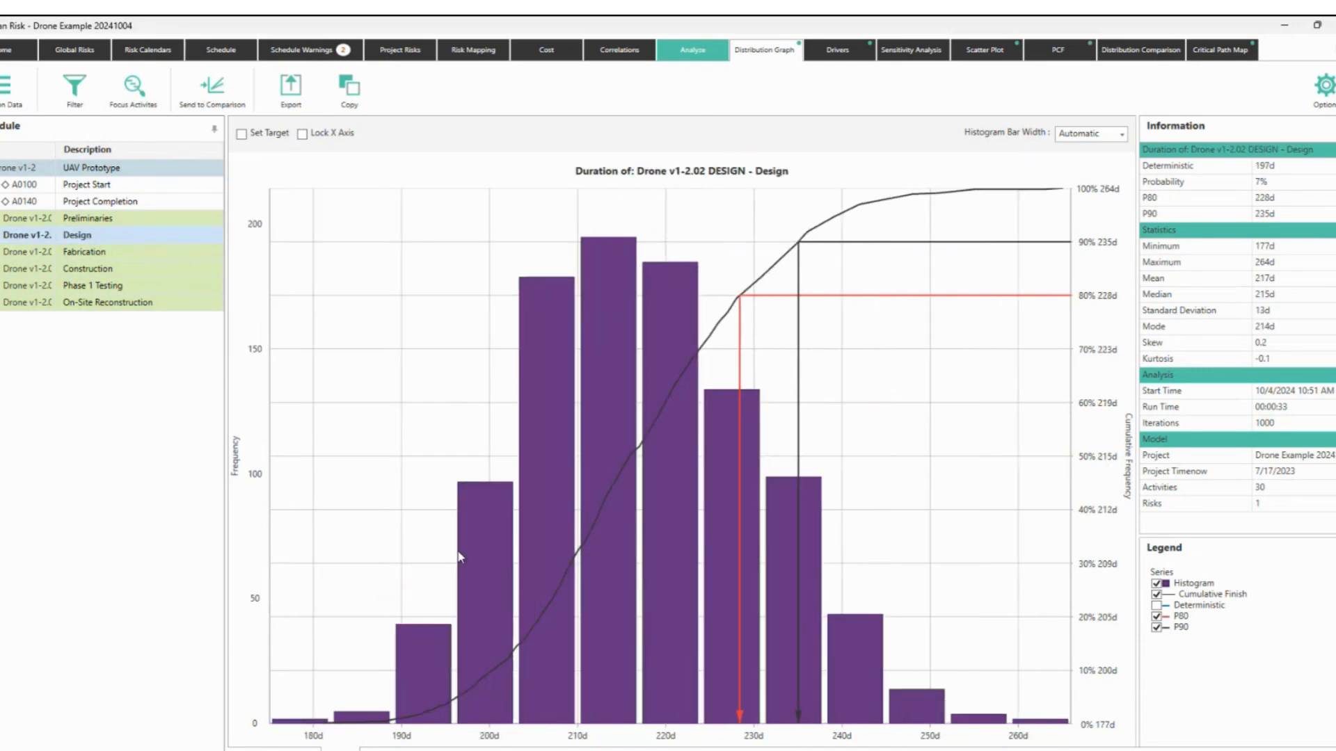
pyautogui.press('Down')
pyautogui.press('Down')
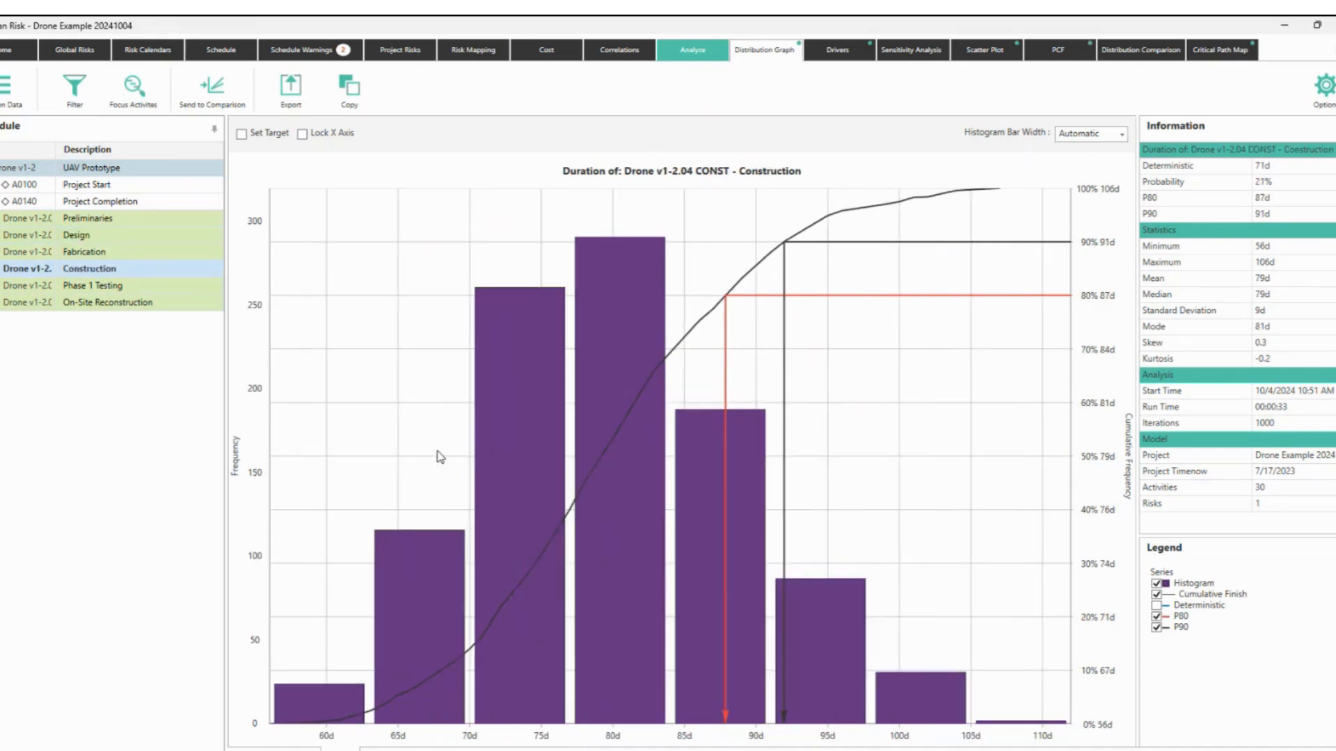
# Expand Construction, review the duration distributions of activities C0100, C0110 and C0120, and collapse the group again.
pyautogui.click(1, 269)
pyautogui.click(58, 287)
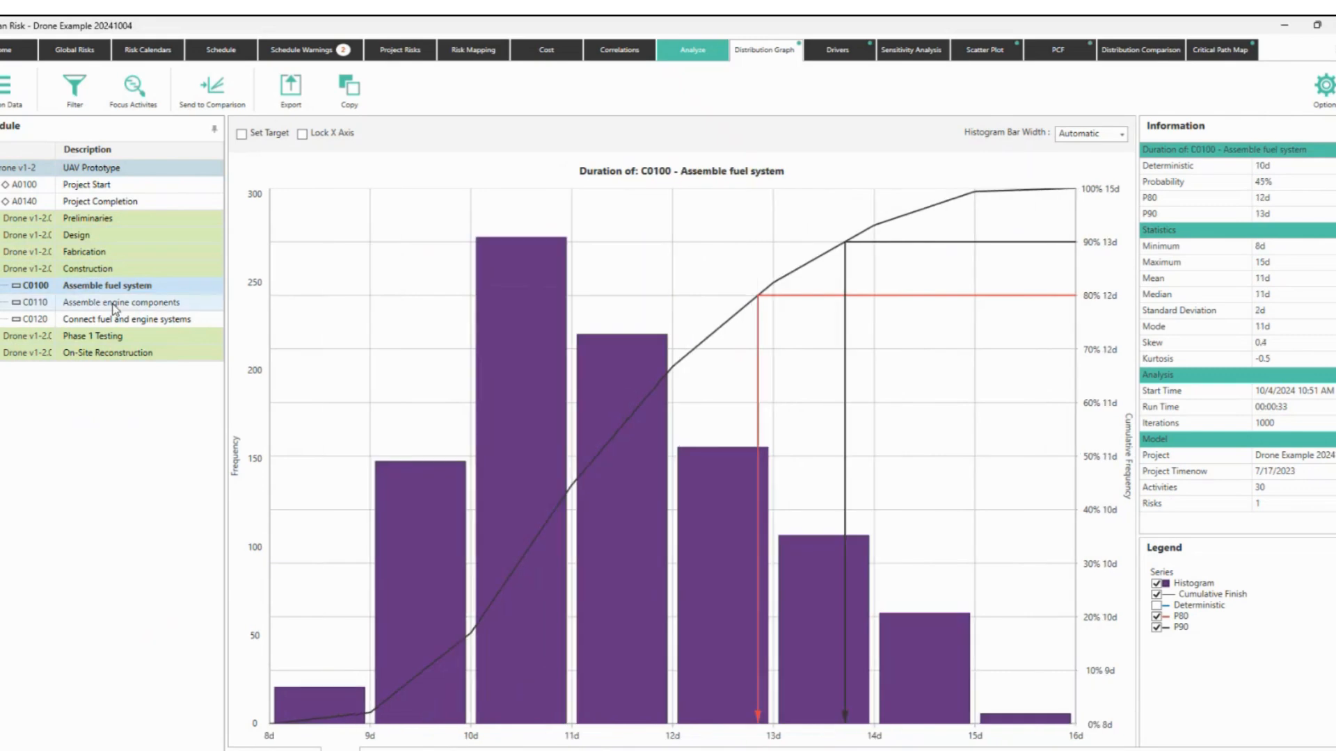
pyautogui.click(116, 308)
pyautogui.click(126, 321)
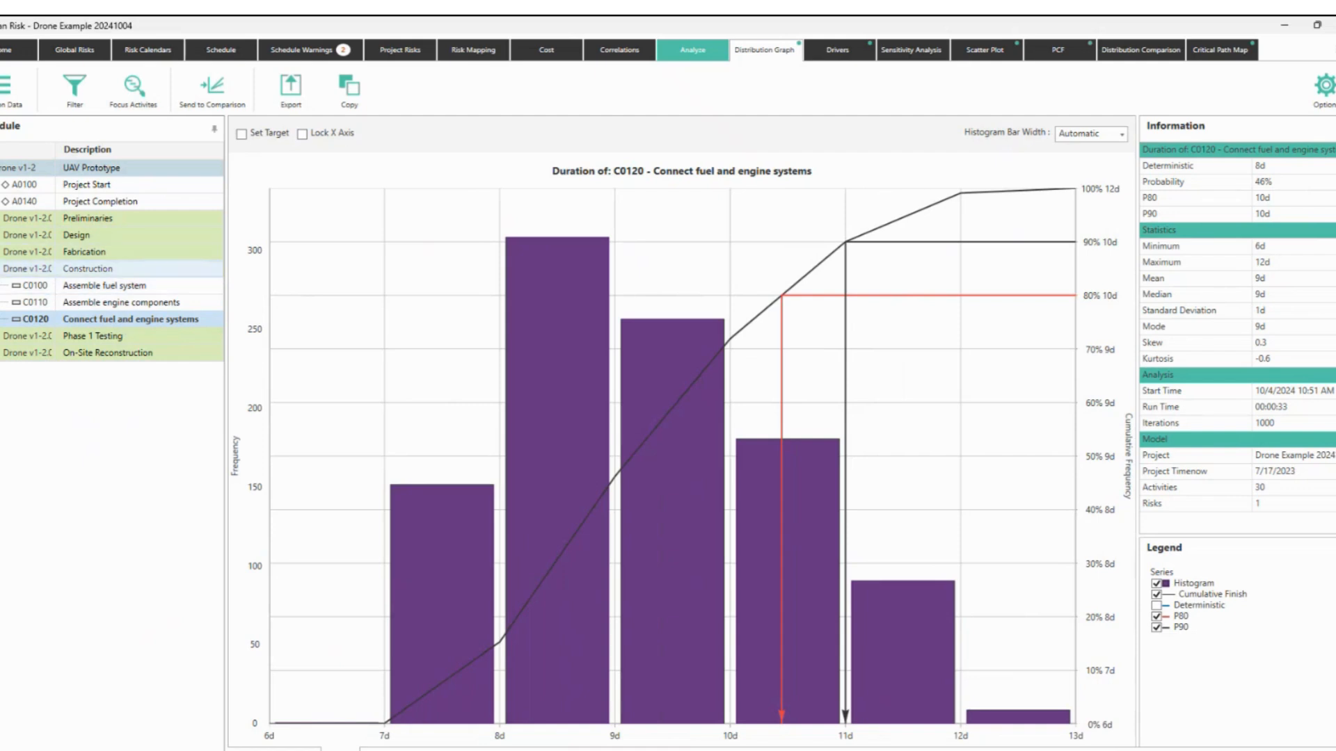
pyautogui.click(0, 269)
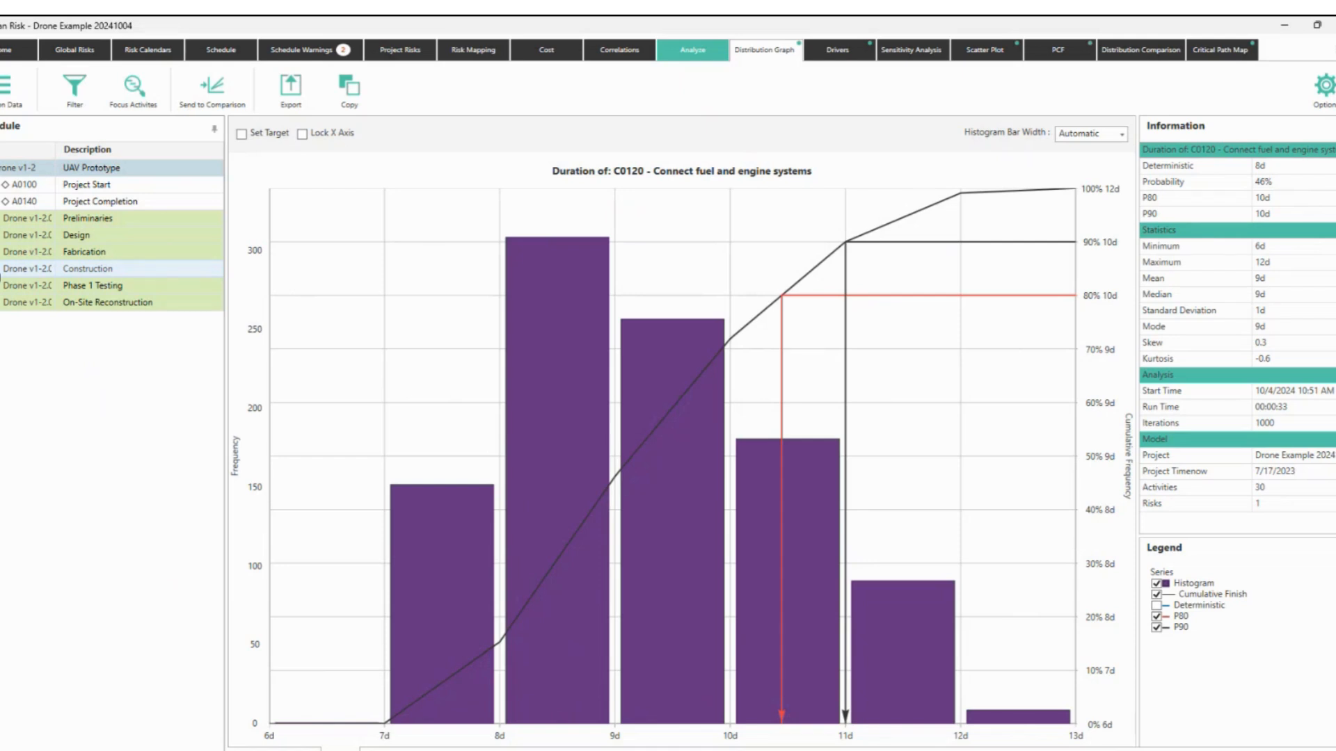
# Display the iteration data for the Design summary and examine the dates and durations of its iterations.
pyautogui.click(80, 235)
pyautogui.click(81, 234)
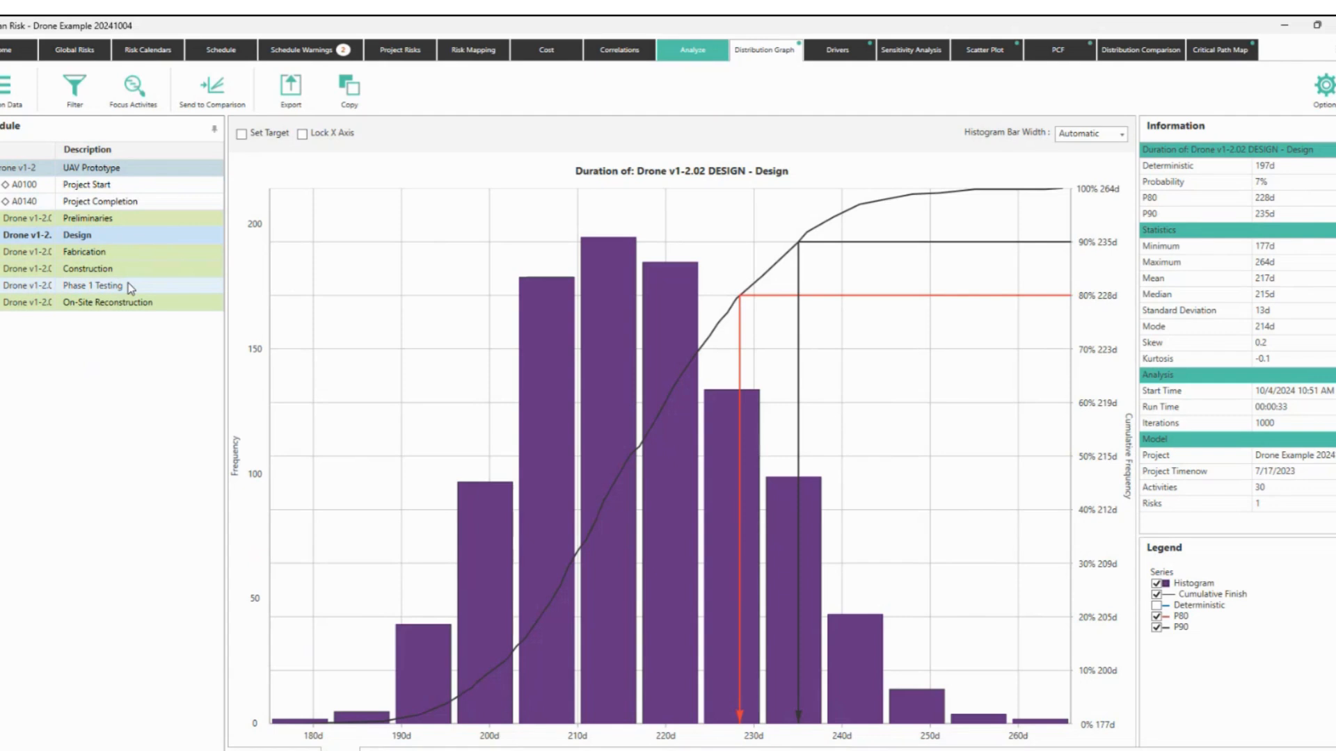
pyautogui.click(6, 98)
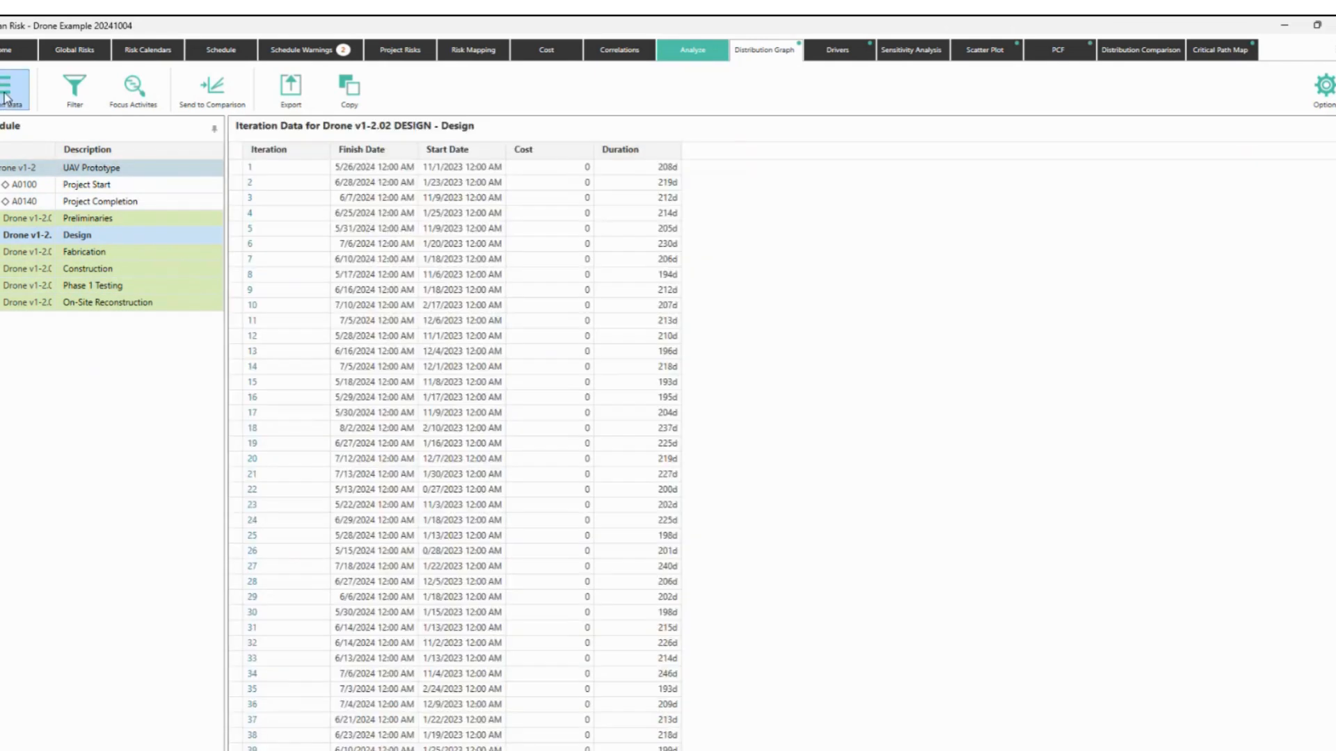
pyautogui.scroll(-11, 628, 441)
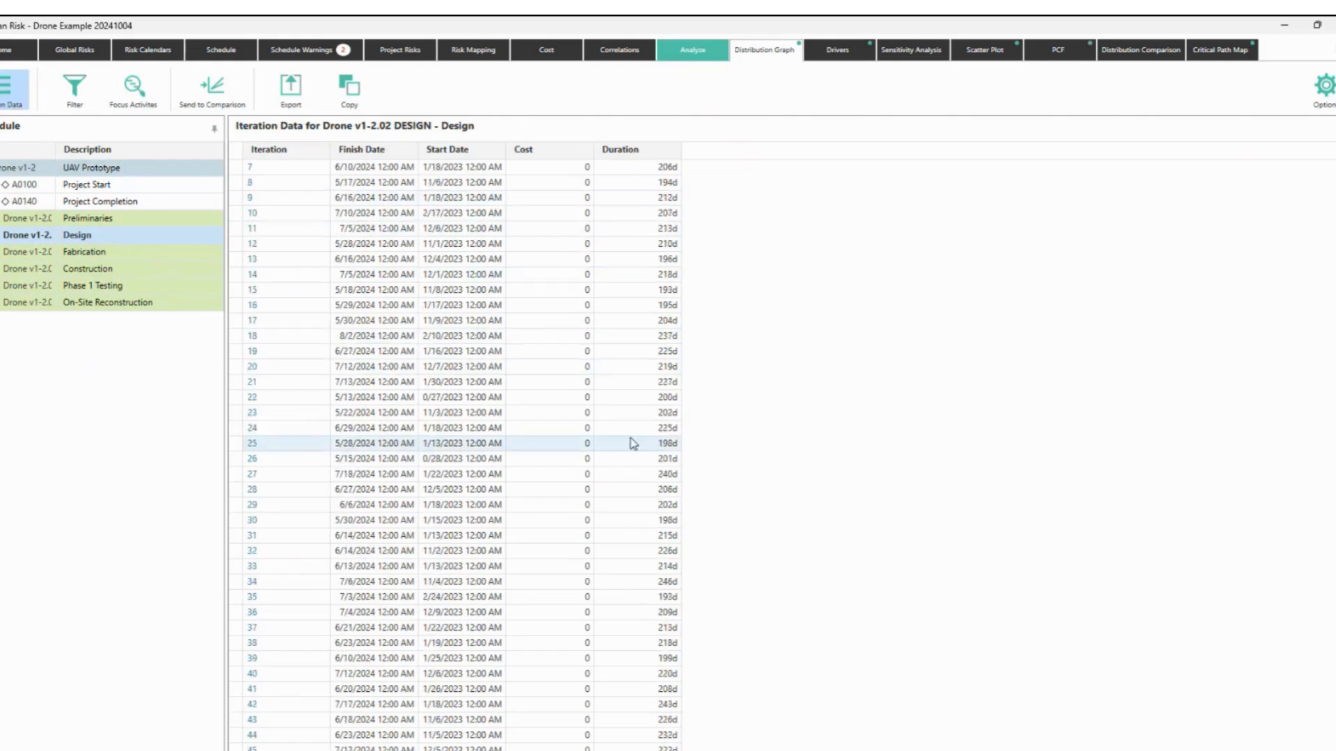
pyautogui.click(681, 201)
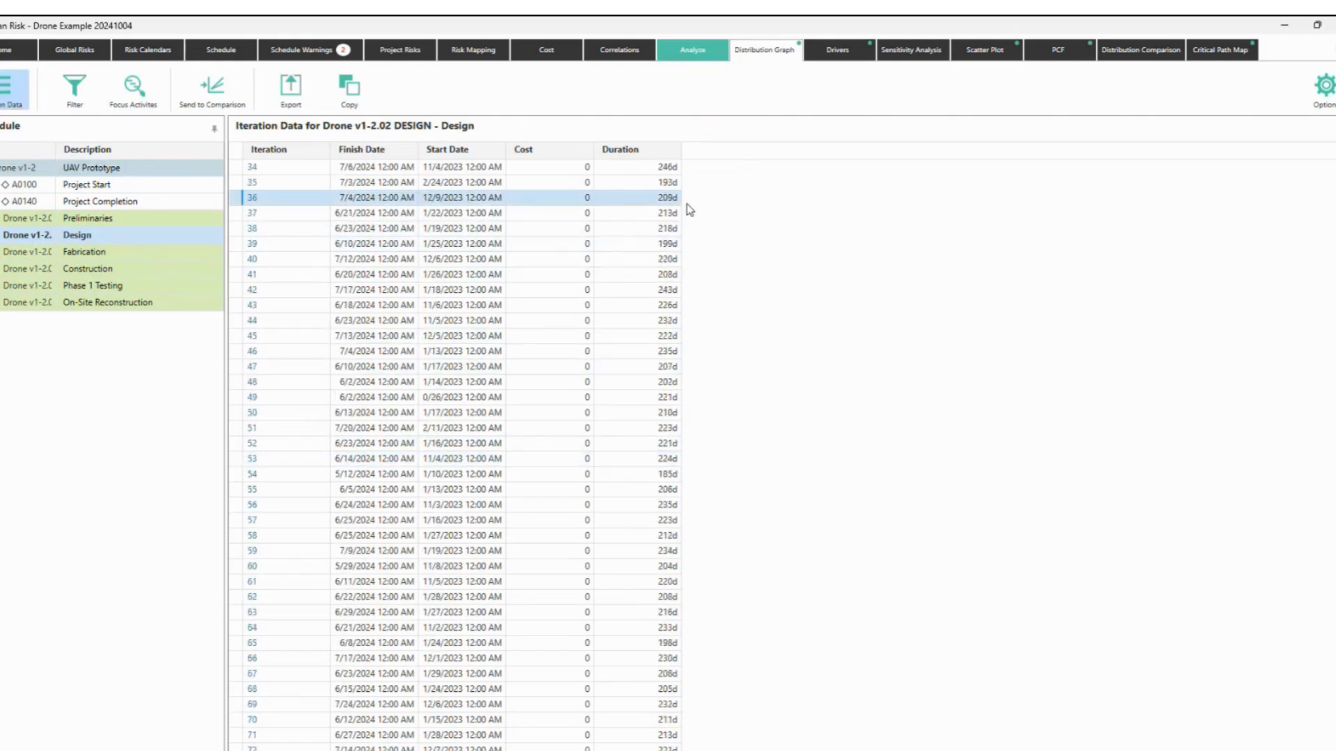
pyautogui.click(640, 381)
pyautogui.click(634, 455)
# Examine the iteration data for the whole UAV Prototype project and return to its duration distribution graph.
pyautogui.click(78, 169)
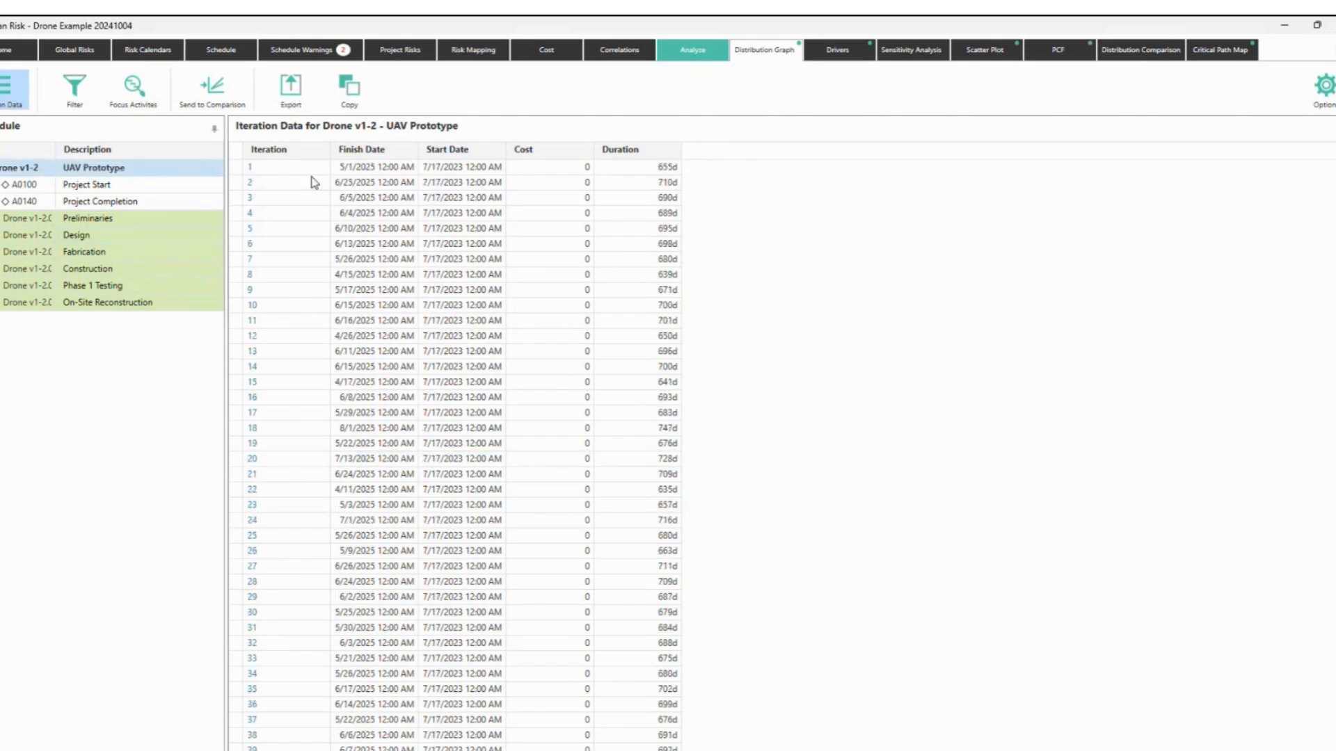
pyautogui.click(673, 260)
pyautogui.click(612, 412)
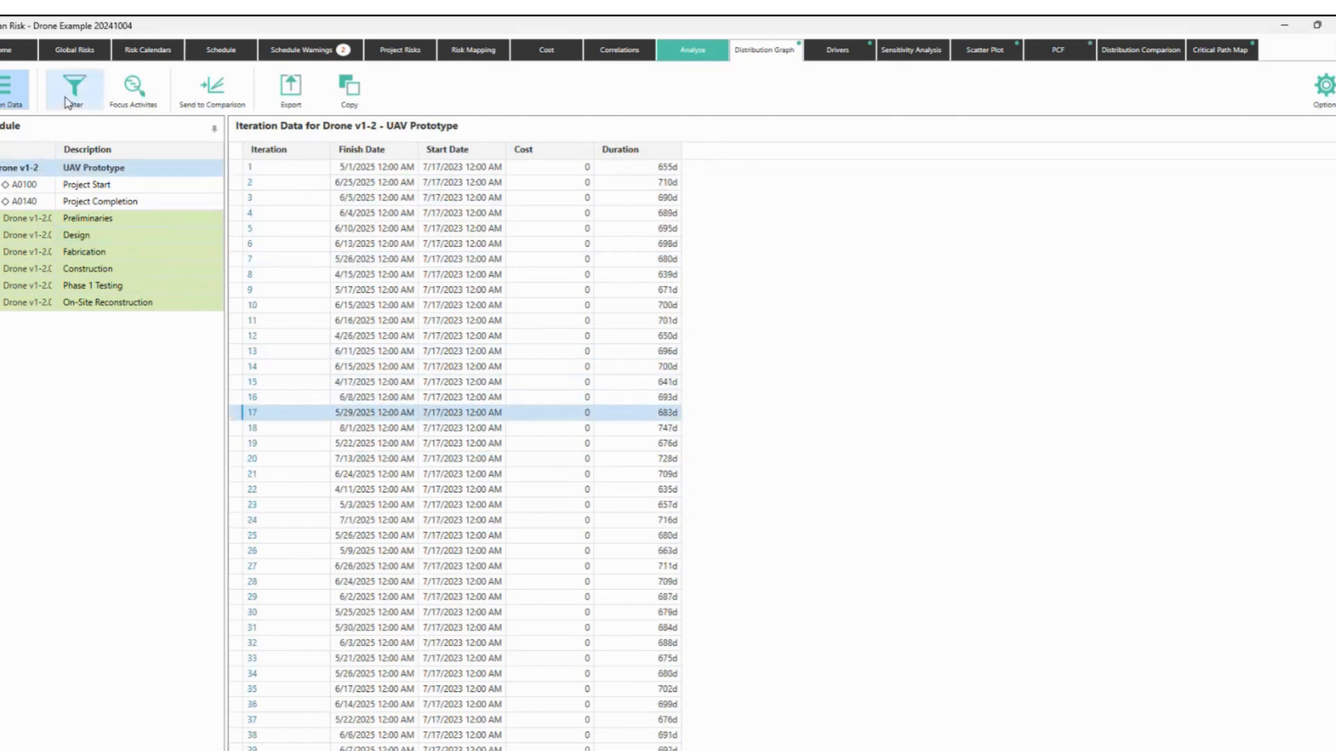
pyautogui.click(2, 103)
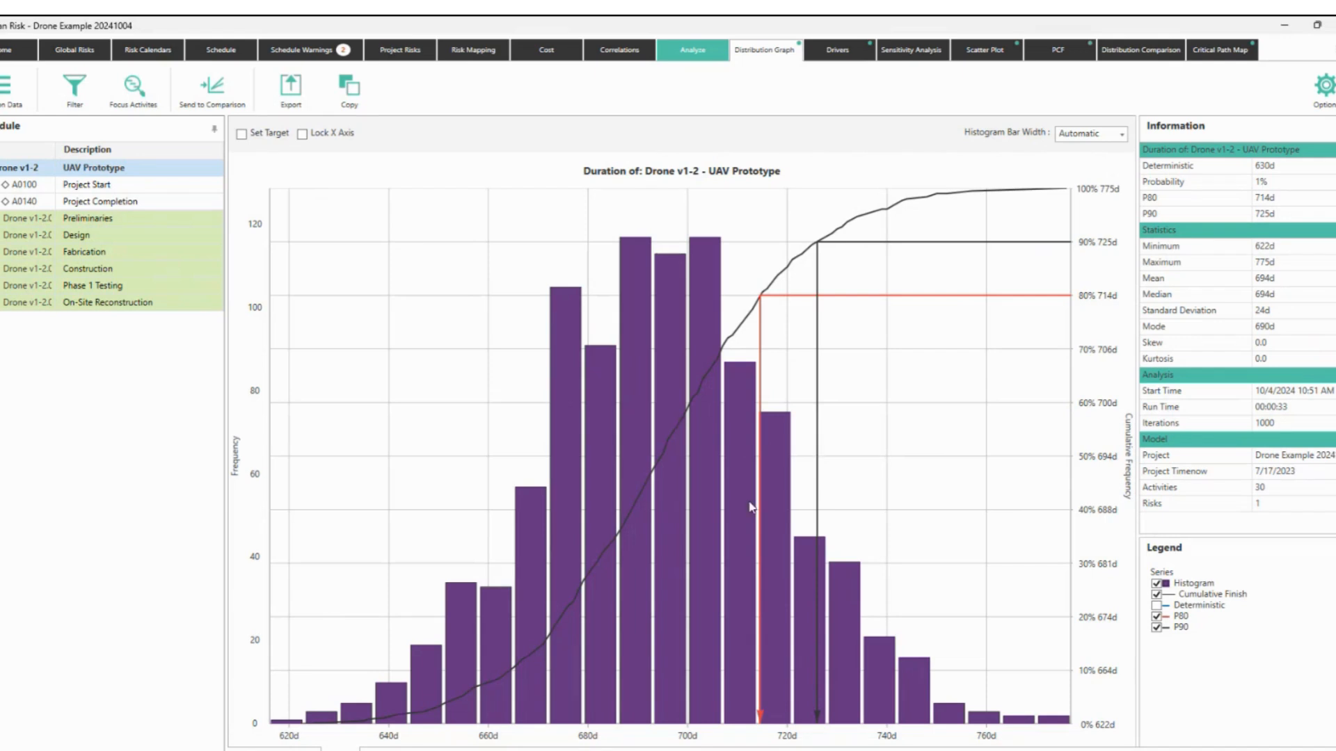
# Examine the UAV Prototype duration histogram's horizontal axis and the statistics listed for it, from minimum to kurtosis.
pyautogui.moveTo(270, 743)
pyautogui.mouseDown()
pyautogui.moveTo(1046, 747)
pyautogui.moveTo(1077, 736)
pyautogui.moveTo(1072, 747)
pyautogui.mouseUp()
pyautogui.moveTo(976, 734)
pyautogui.mouseDown()
pyautogui.moveTo(977, 747)
pyautogui.moveTo(1006, 728)
pyautogui.moveTo(929, 732)
pyautogui.mouseUp()
pyautogui.moveTo(337, 711)
pyautogui.mouseDown()
pyautogui.moveTo(340, 747)
pyautogui.moveTo(315, 750)
pyautogui.moveTo(355, 739)
pyautogui.moveTo(337, 739)
pyautogui.mouseUp()
pyautogui.press('Escape')
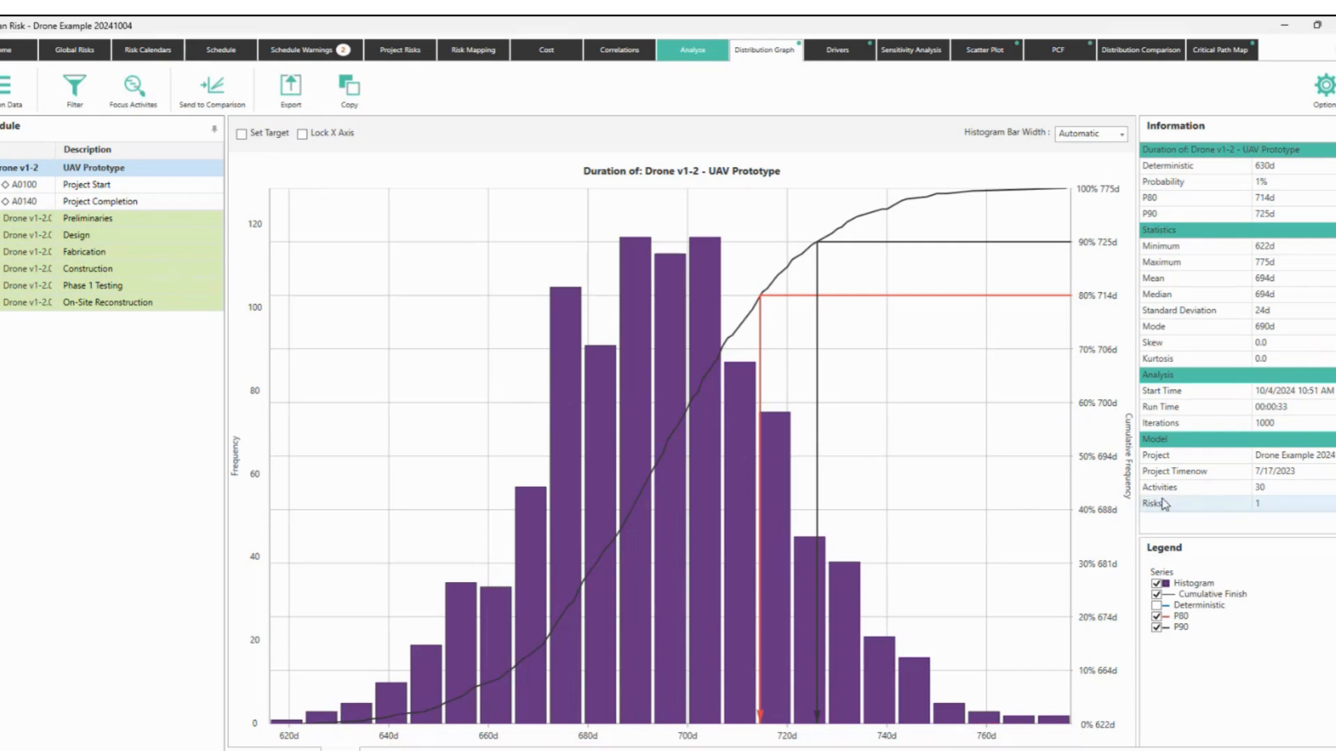
pyautogui.hotkey('ctrl', '2')
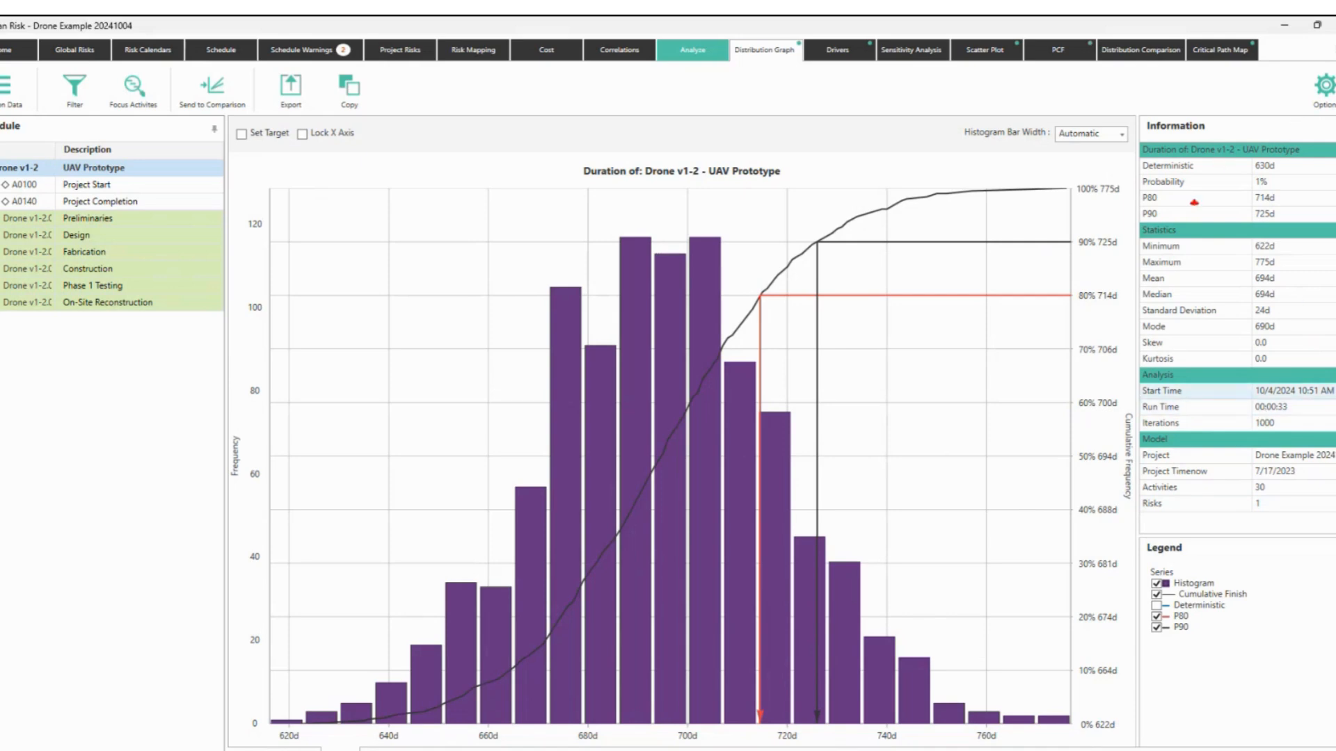
pyautogui.moveTo(1126, 230)
pyautogui.mouseDown()
pyautogui.moveTo(1232, 367)
pyautogui.moveTo(1295, 384)
pyautogui.mouseUp()
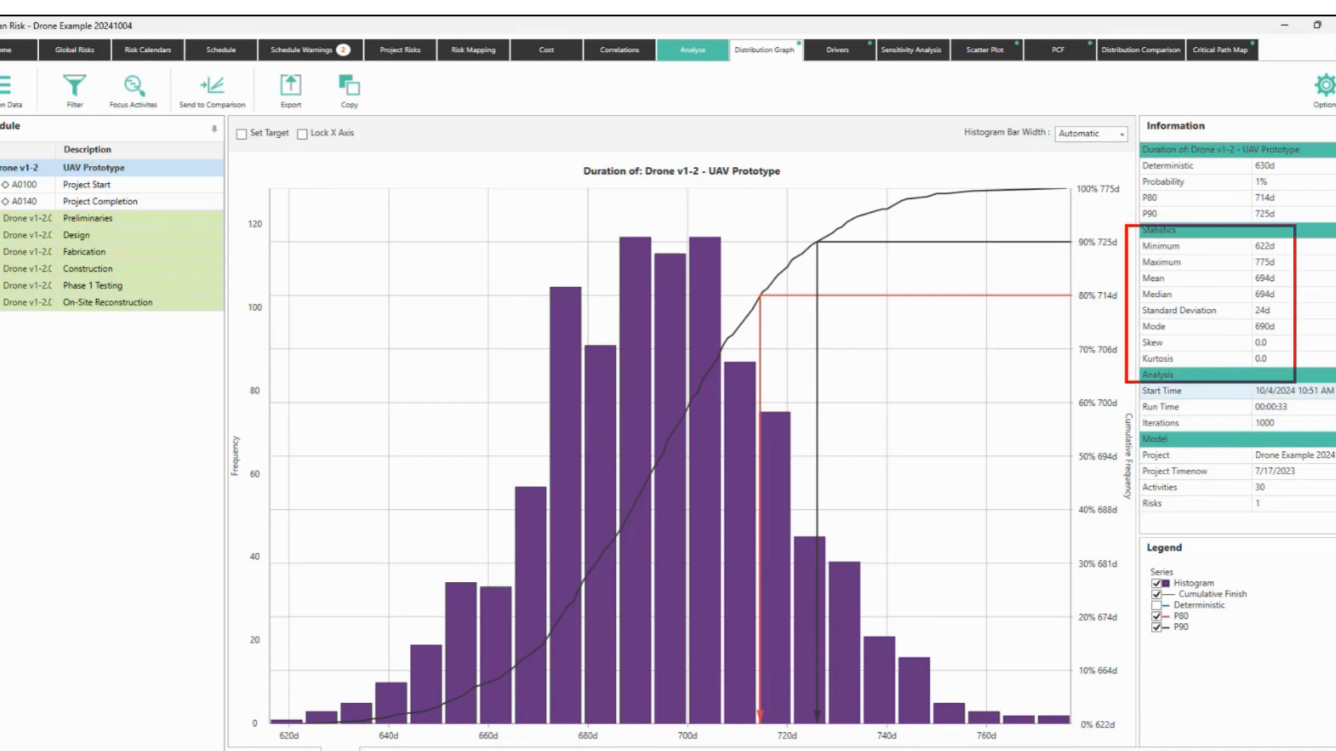
pyautogui.moveTo(1241, 251)
pyautogui.mouseDown()
pyautogui.moveTo(1250, 238)
pyautogui.moveTo(1245, 254)
pyautogui.mouseUp()
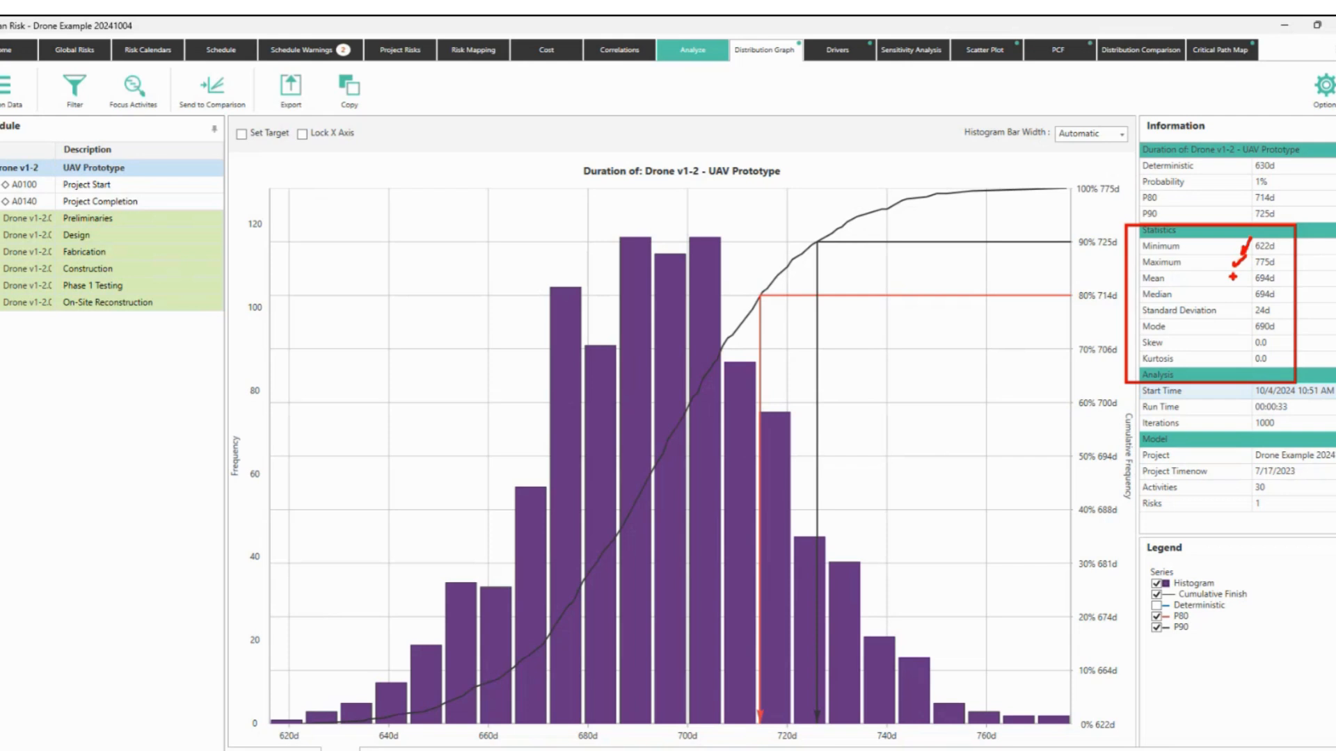
pyautogui.press('Escape')
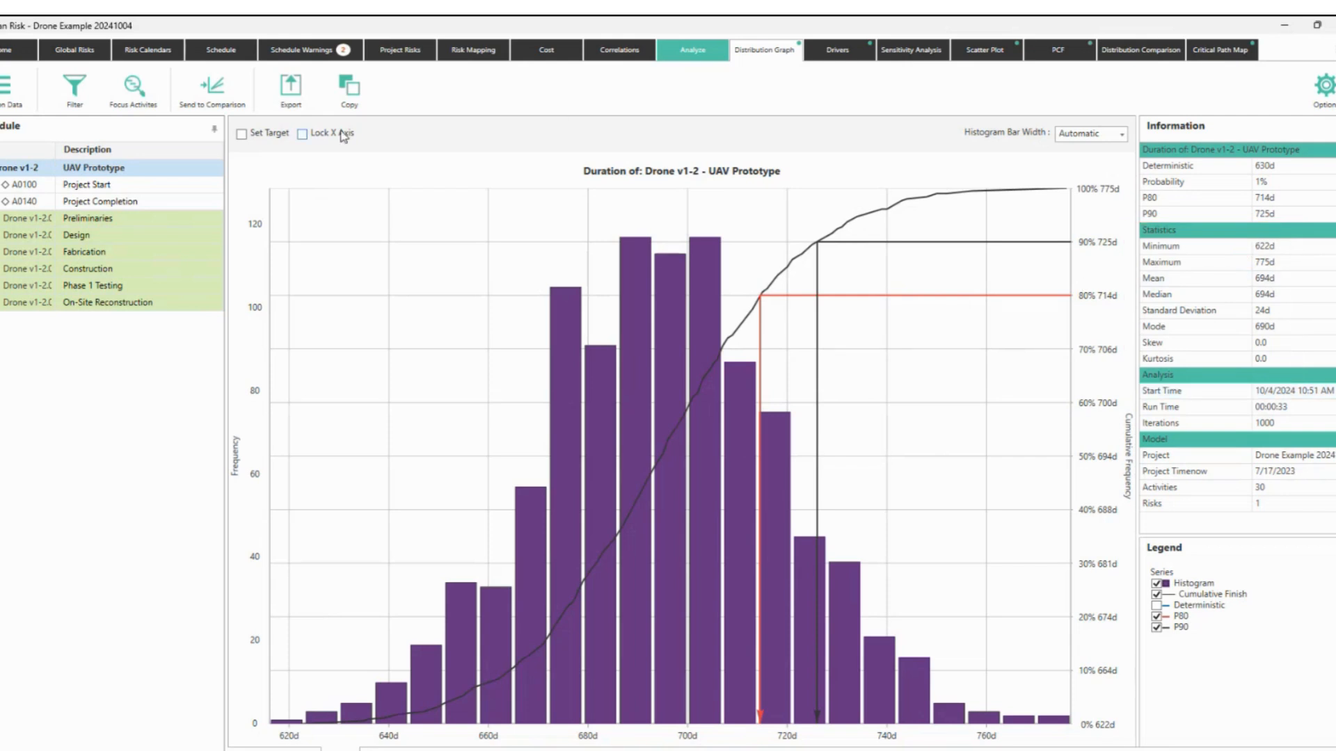
# Enable a target value on the UAV Prototype duration graph and set it to 650 days.
pyautogui.click(277, 138)
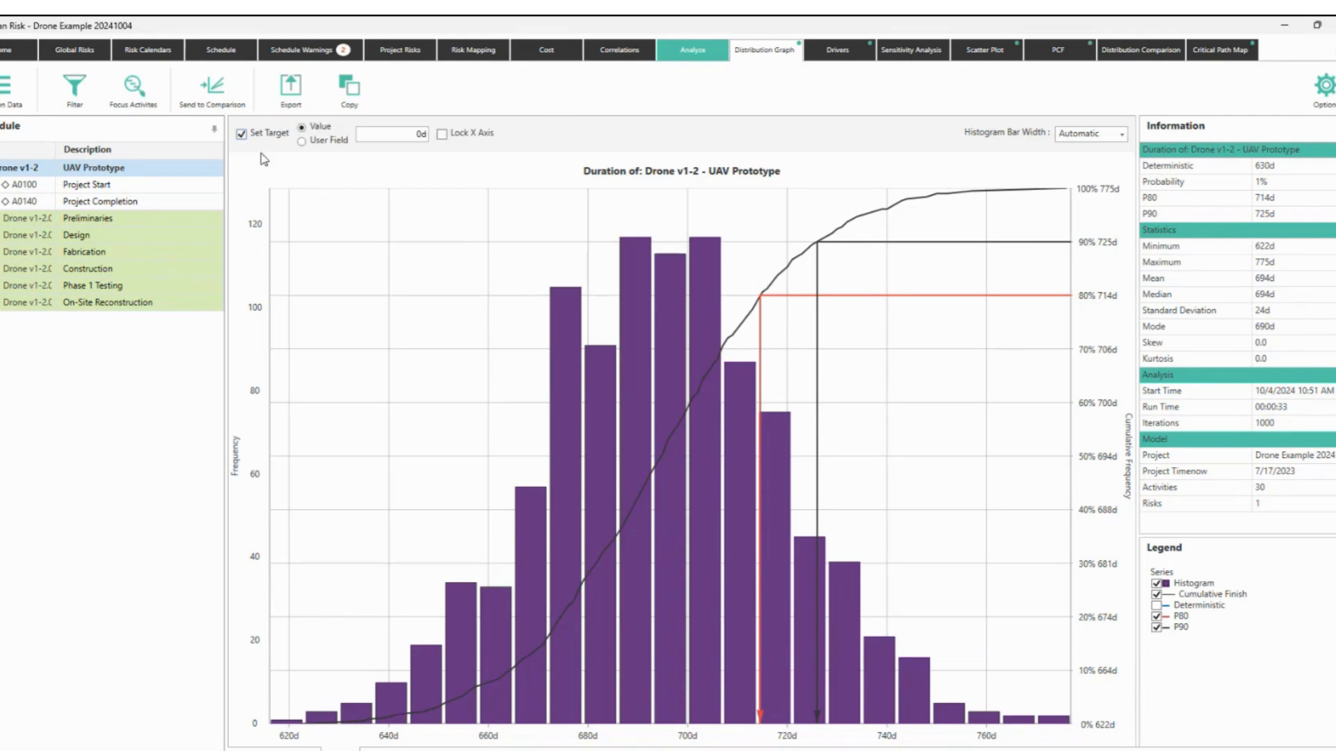
pyautogui.click(396, 135)
pyautogui.write('650')
pyautogui.press('Return')
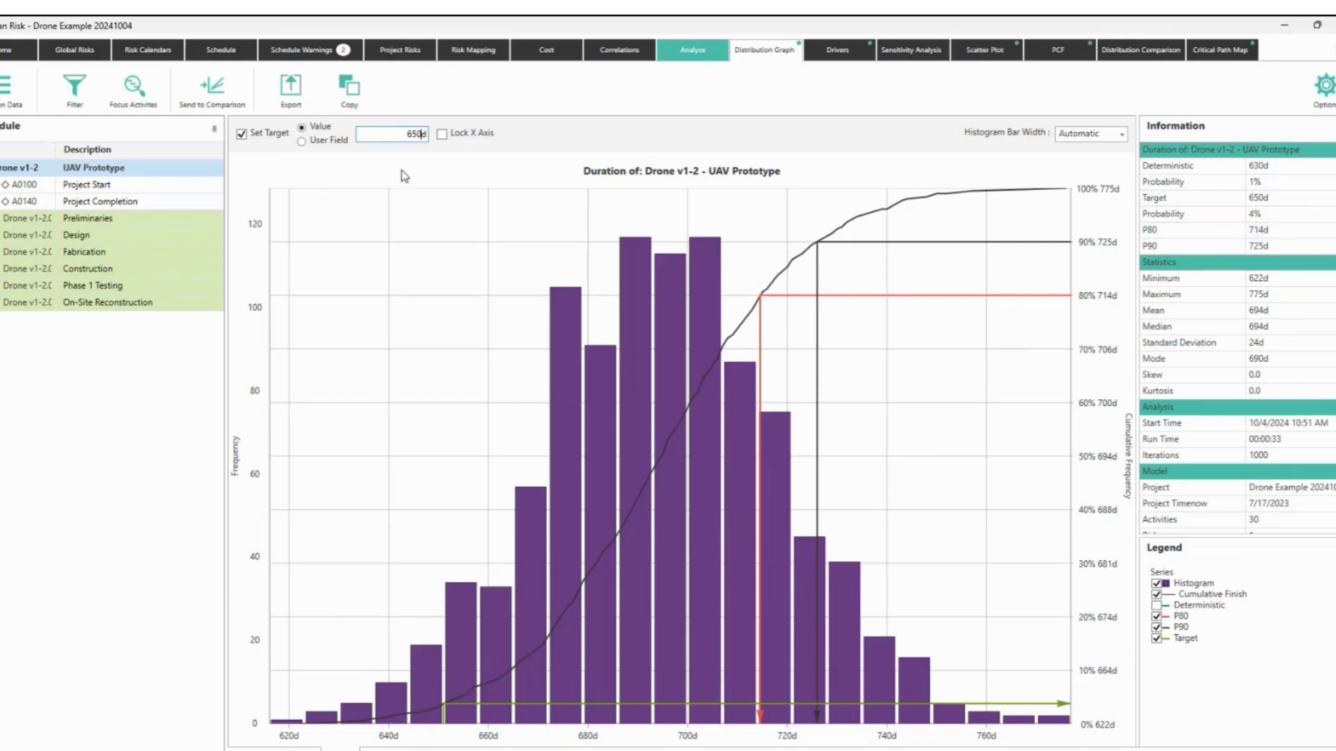
# Set the UAV Prototype duration target to 690 days and check the probability of meeting it.
pyautogui.doubleClick(396, 132)
pyautogui.write('690')
pyautogui.press('Return')
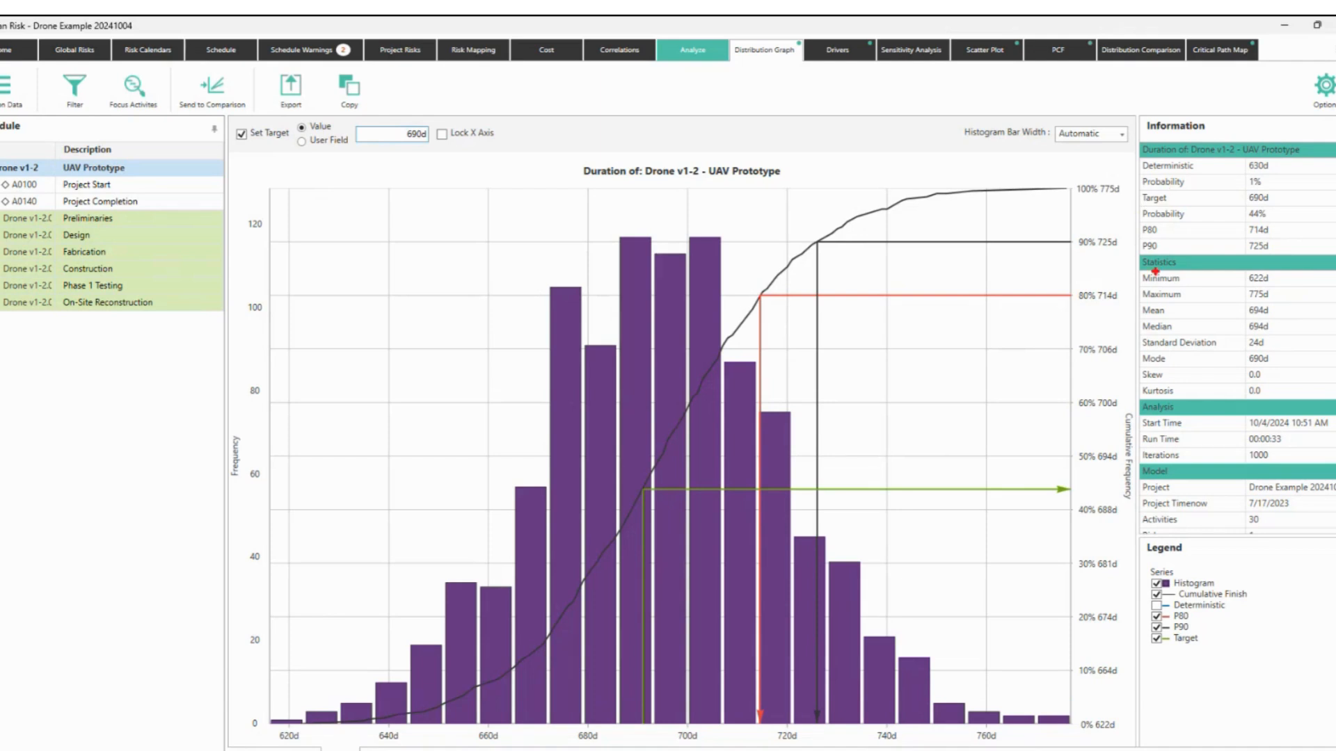
pyautogui.moveTo(1134, 187)
pyautogui.mouseDown()
pyautogui.moveTo(1163, 247)
pyautogui.moveTo(1313, 226)
pyautogui.mouseUp()
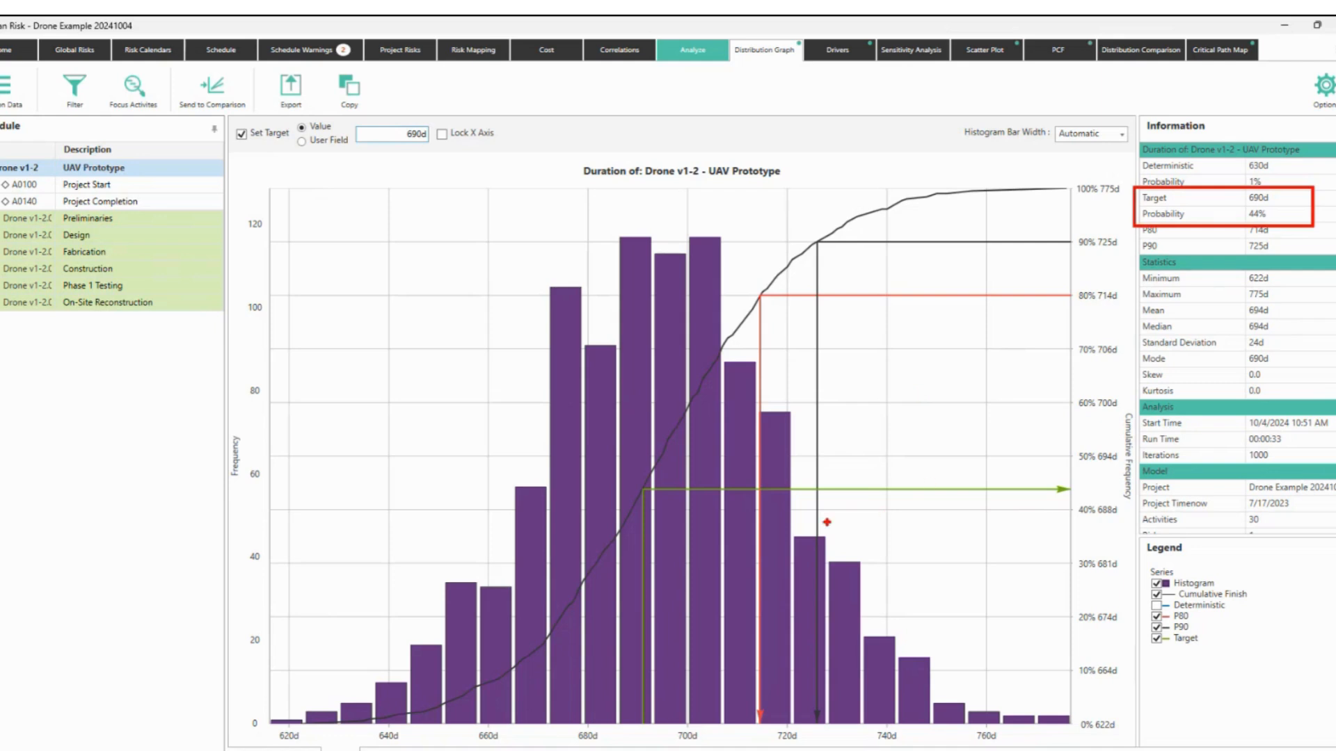
pyautogui.press('Escape')
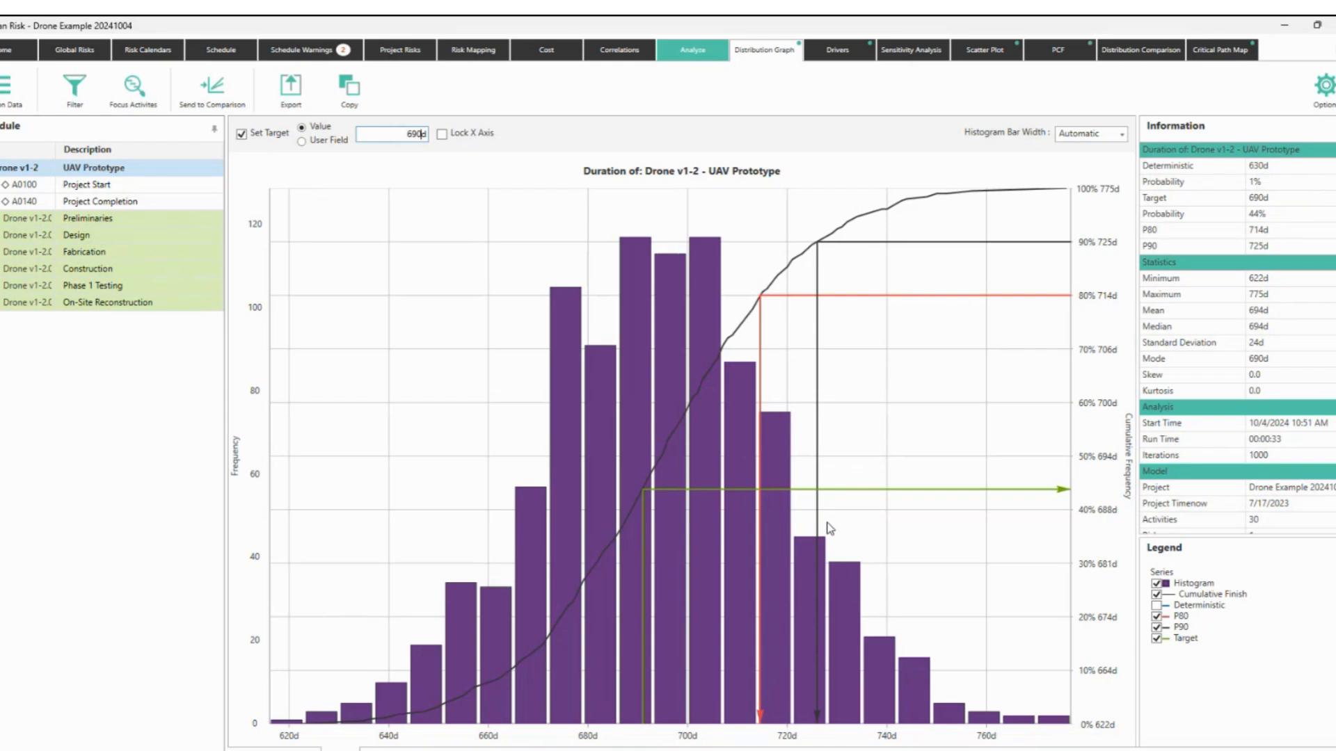
# Set the UAV Prototype duration target to 715 days and compare its probability with the P80 value.
pyautogui.doubleClick(418, 134)
pyautogui.write('715d')
pyautogui.press('Return')
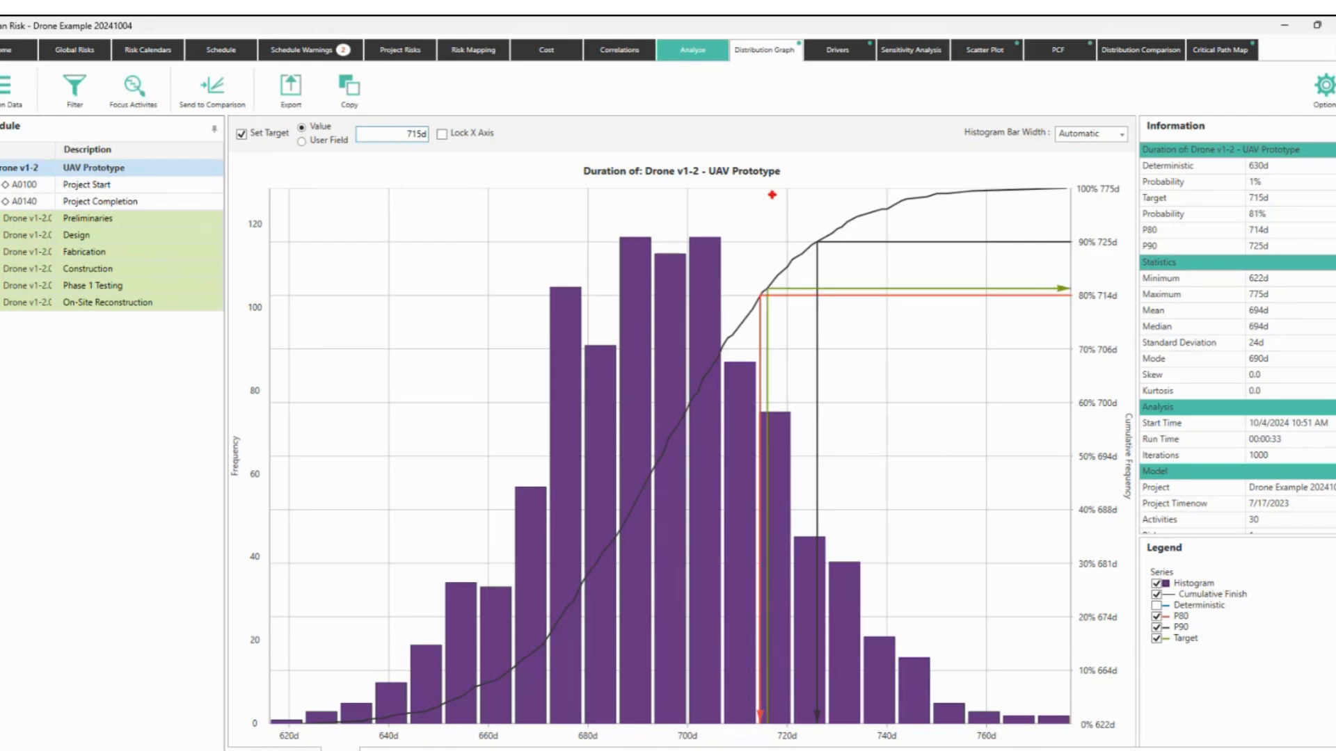
pyautogui.moveTo(1127, 182)
pyautogui.mouseDown()
pyautogui.moveTo(1223, 270)
pyautogui.moveTo(1305, 231)
pyautogui.mouseUp()
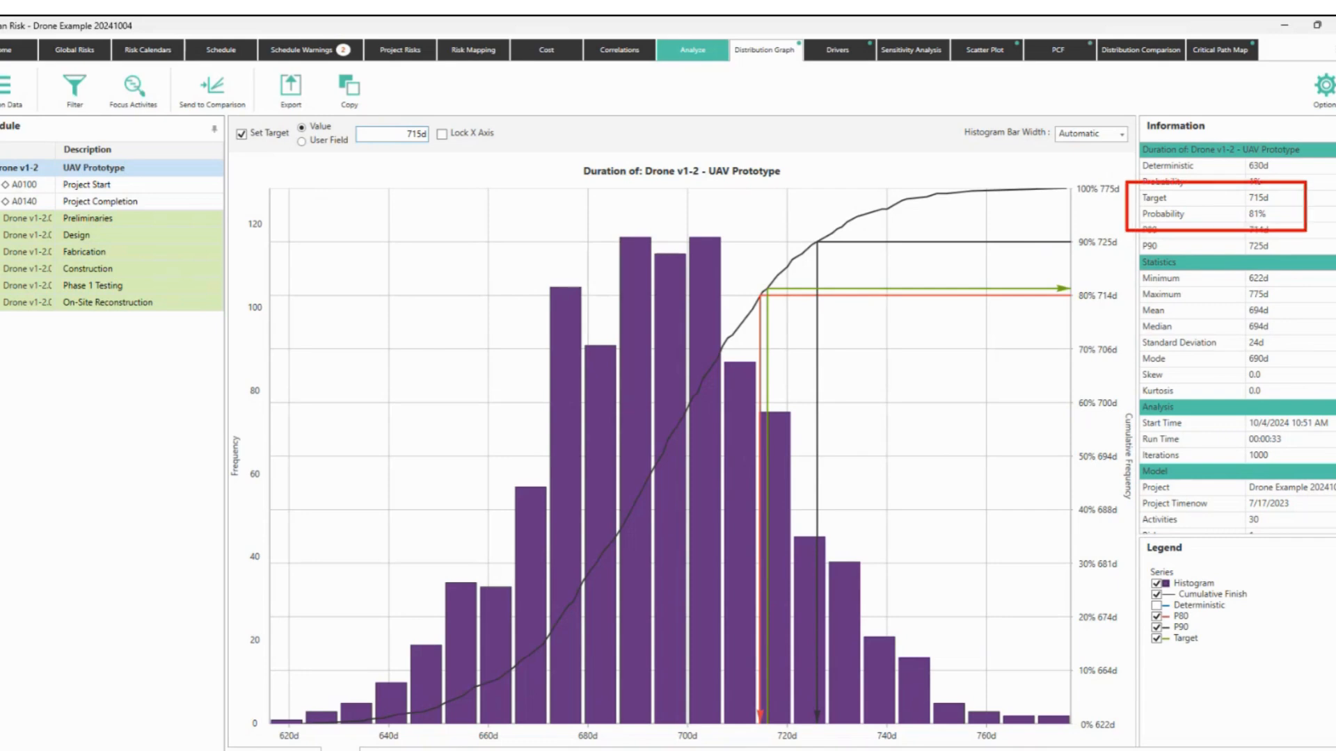
pyautogui.moveTo(1076, 281)
pyautogui.mouseDown()
pyautogui.moveTo(1068, 305)
pyautogui.moveTo(1073, 285)
pyautogui.mouseUp()
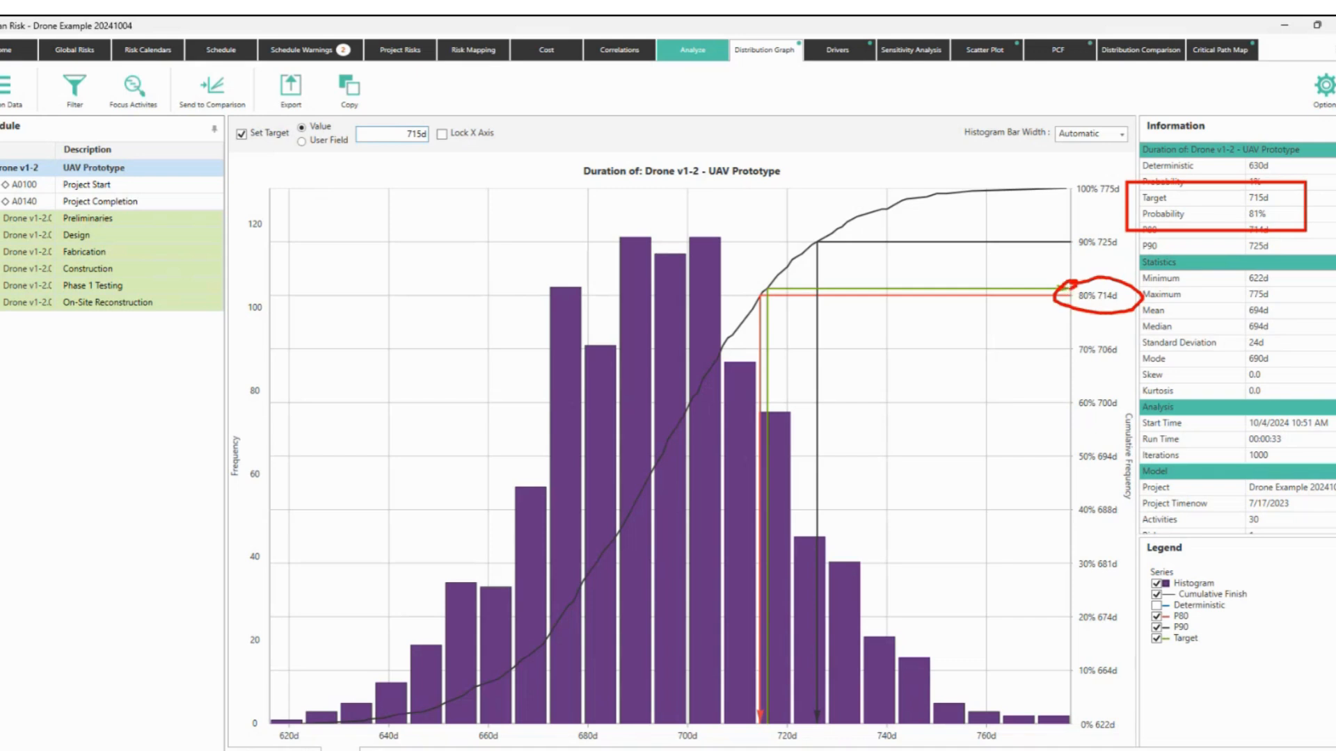
pyautogui.press('Escape')
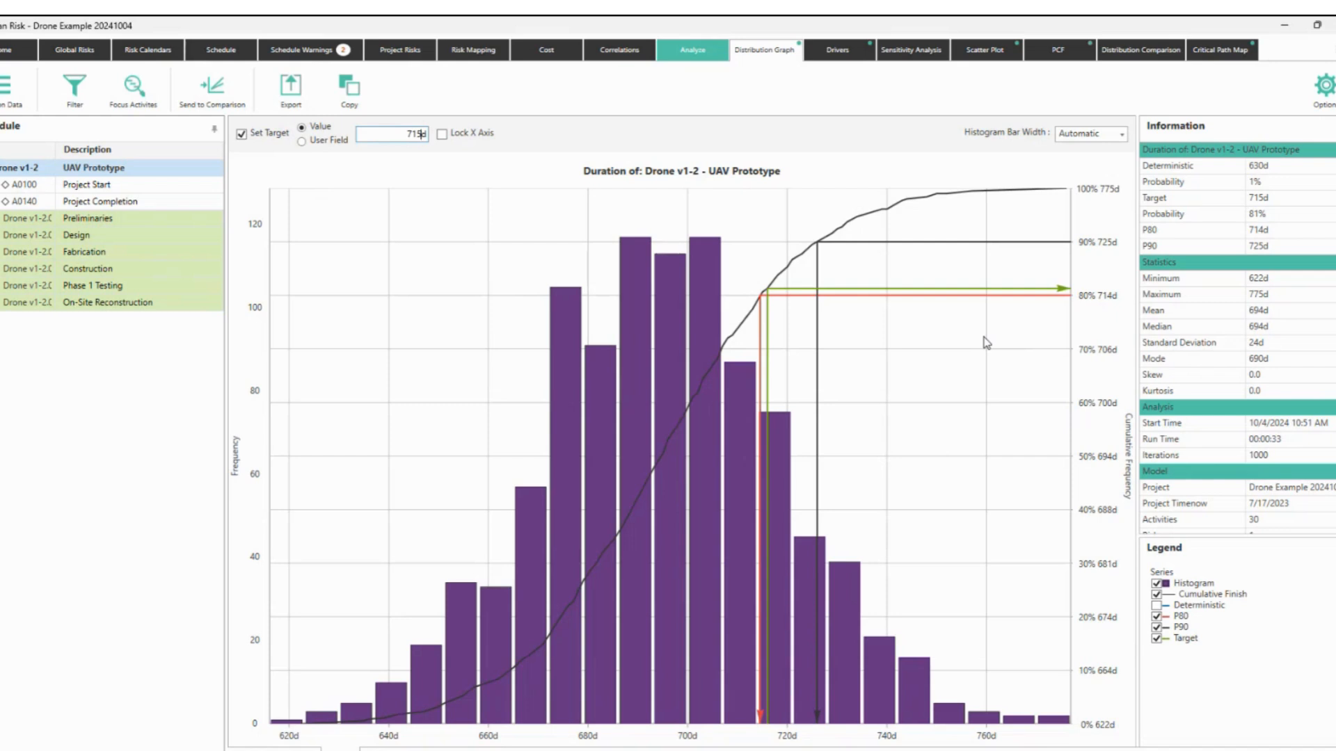
# Open the Drivers results and examine the highest- and lowest-ranked activities driving the project's finish date.
pyautogui.click(846, 58)
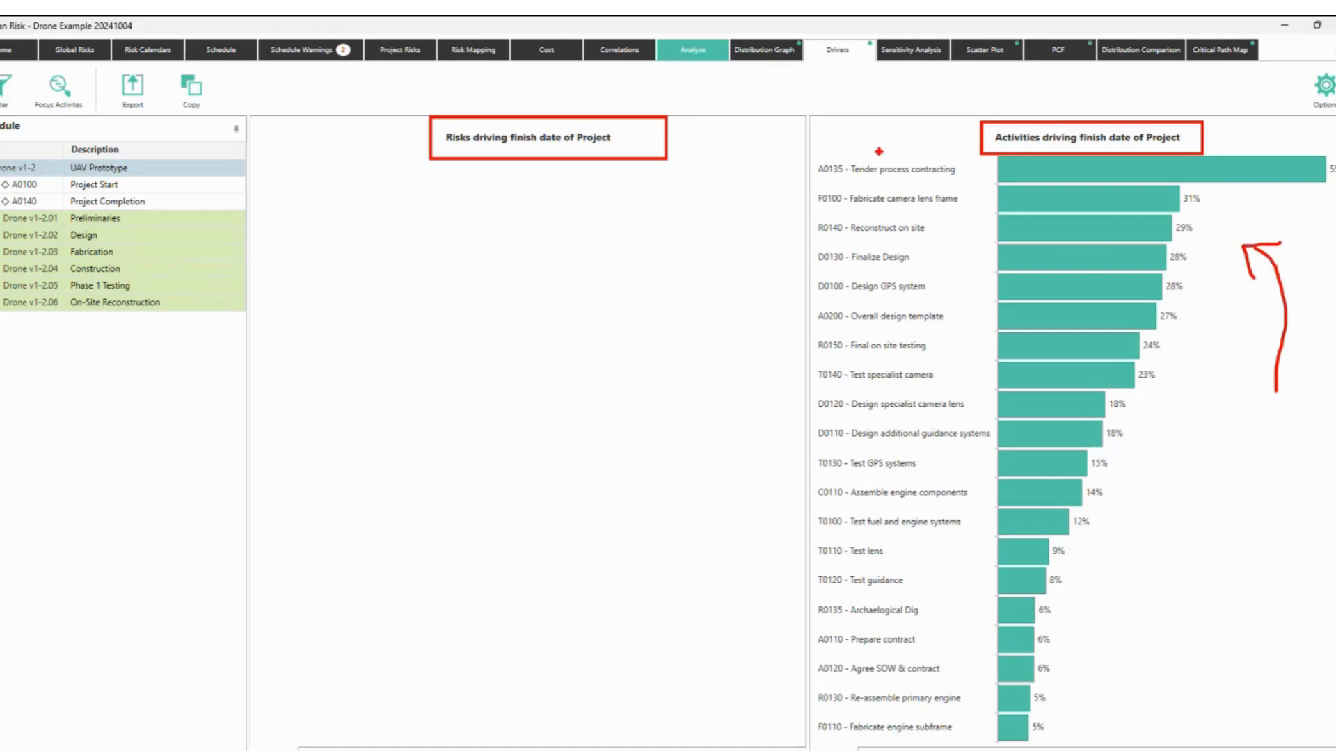
pyautogui.moveTo(958, 169); pyautogui.dragTo(981, 164)
pyautogui.moveTo(962, 199)
pyautogui.mouseDown()
pyautogui.moveTo(983, 190)
pyautogui.moveTo(947, 218)
pyautogui.mouseUp()
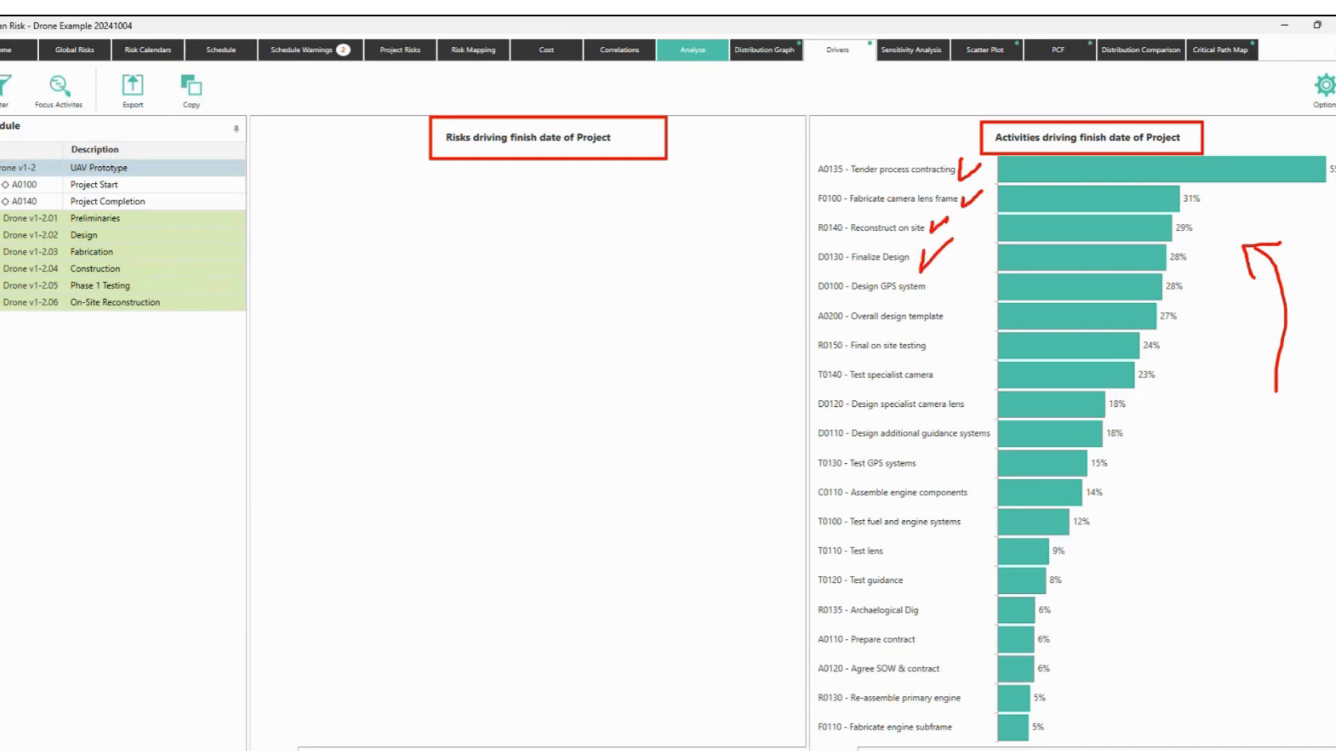
pyautogui.press('Escape')
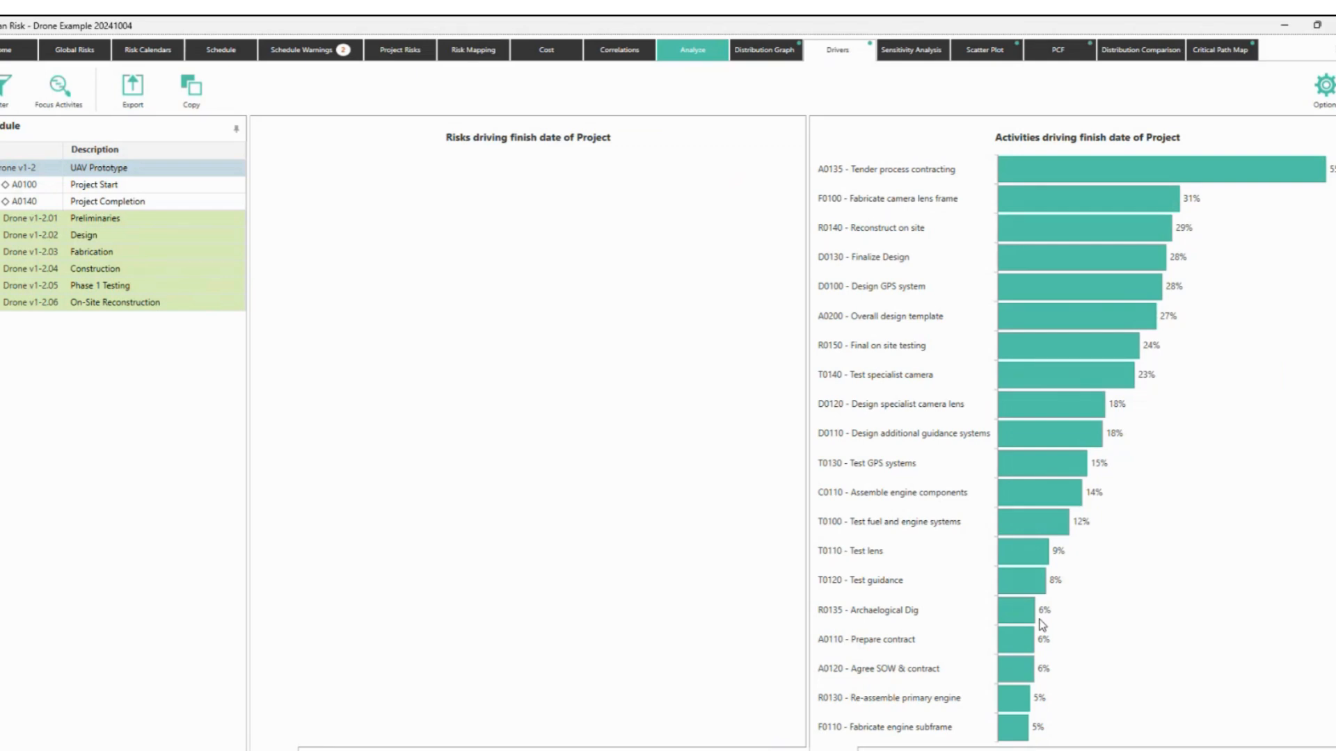
pyautogui.hotkey('ctrl', '2')
pyautogui.moveTo(793, 124)
pyautogui.mouseDown()
pyautogui.moveTo(807, 157)
pyautogui.moveTo(1179, 280)
pyautogui.moveTo(1335, 273)
pyautogui.mouseUp()
pyautogui.moveTo(1273, 336)
pyautogui.mouseDown()
pyautogui.moveTo(1303, 266)
pyautogui.moveTo(1288, 233)
pyautogui.moveTo(1299, 225)
pyautogui.mouseUp()
pyautogui.moveTo(864, 673)
pyautogui.mouseDown()
pyautogui.moveTo(897, 744)
pyautogui.moveTo(881, 670)
pyautogui.moveTo(815, 665)
pyautogui.mouseUp()
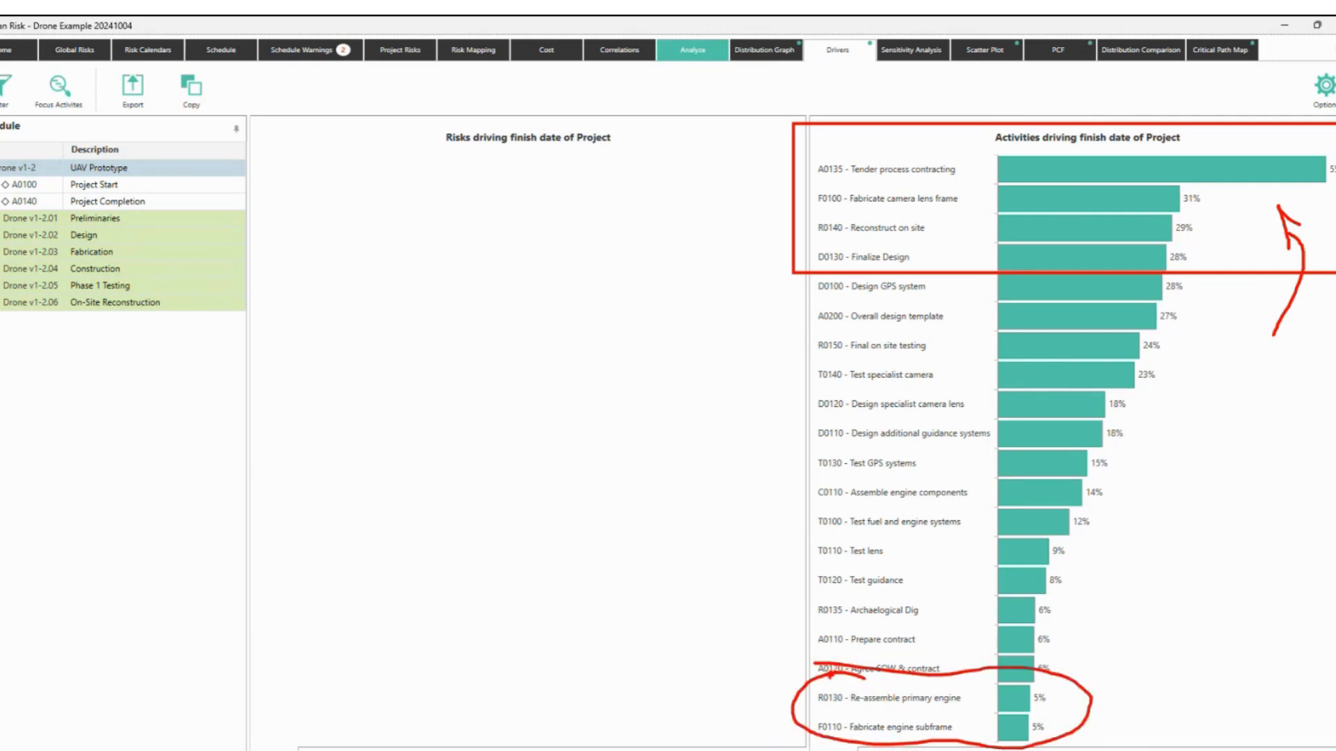
pyautogui.press('Escape')
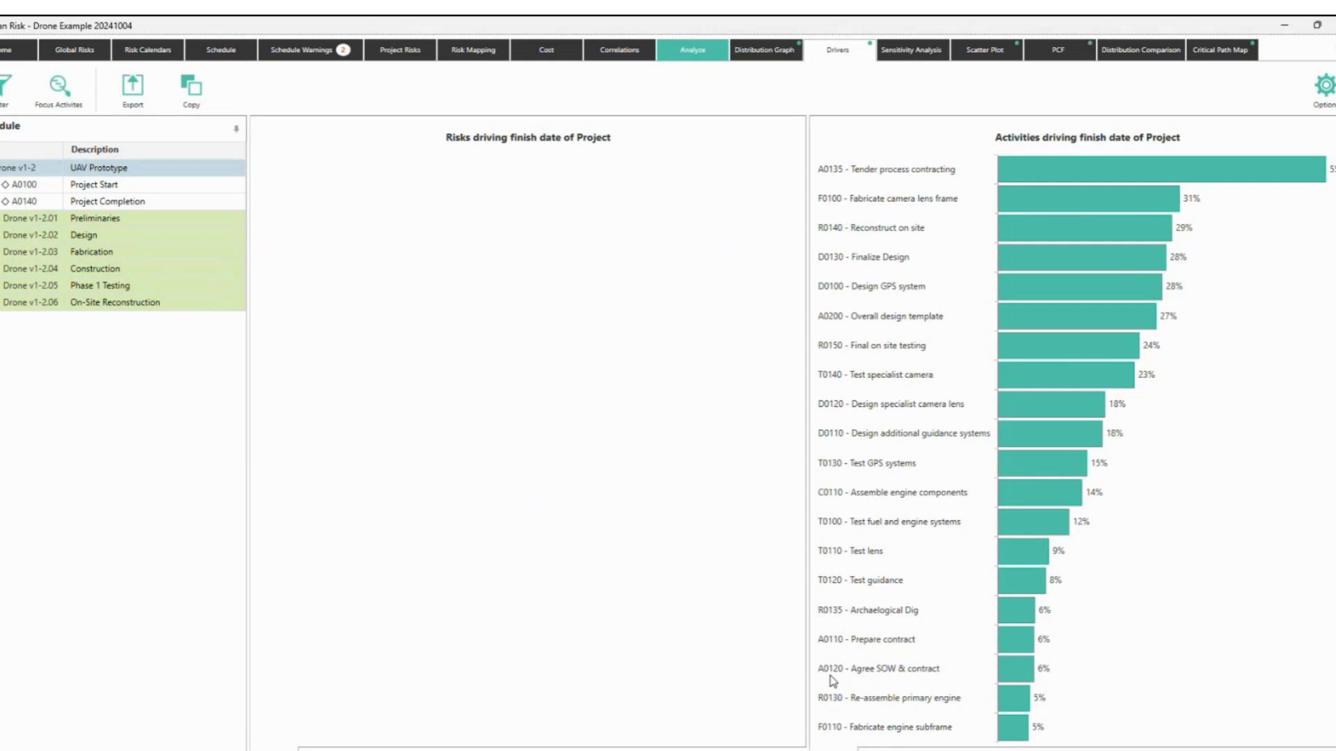
# Check the sensitivity analysis results and the analysis options, and return to the chart of activities driving the finish date.
pyautogui.click(892, 61)
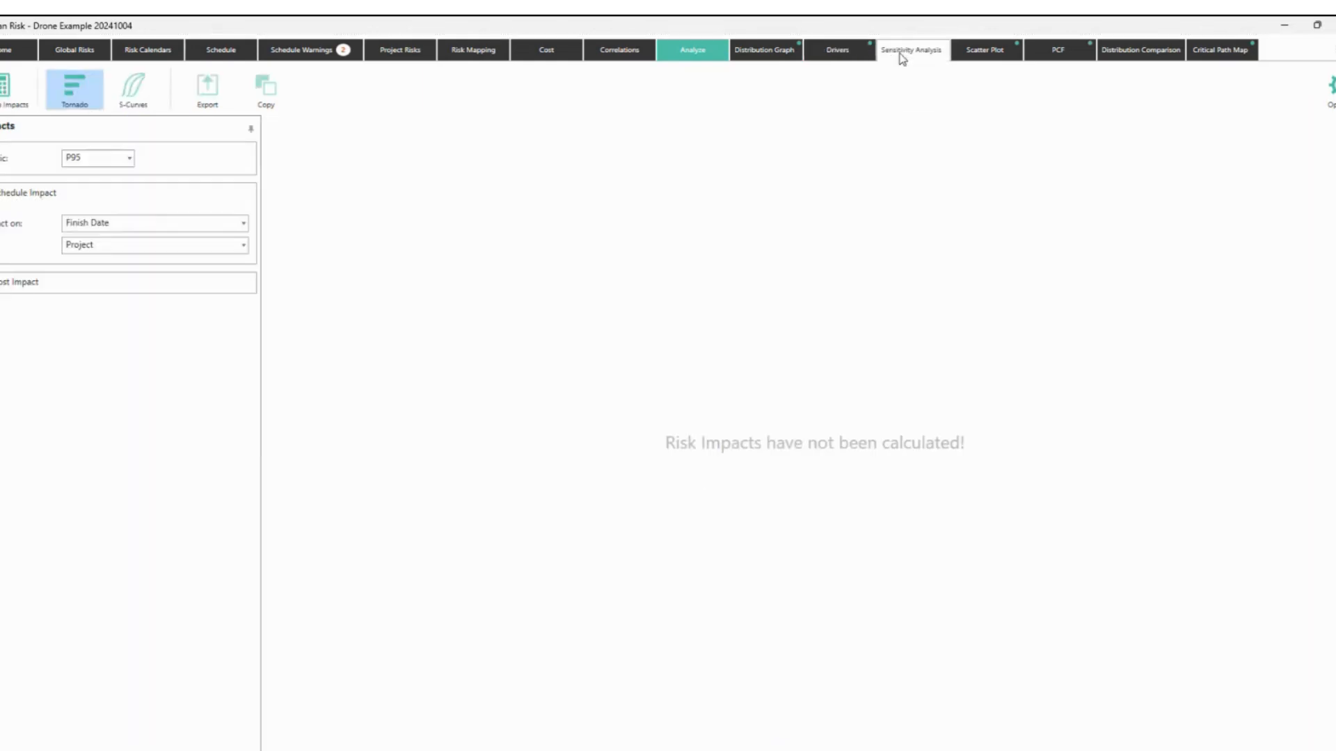
pyautogui.hotkey('ctrl', '2')
pyautogui.moveTo(641, 425); pyautogui.dragTo(1066, 477)
pyautogui.press('Escape')
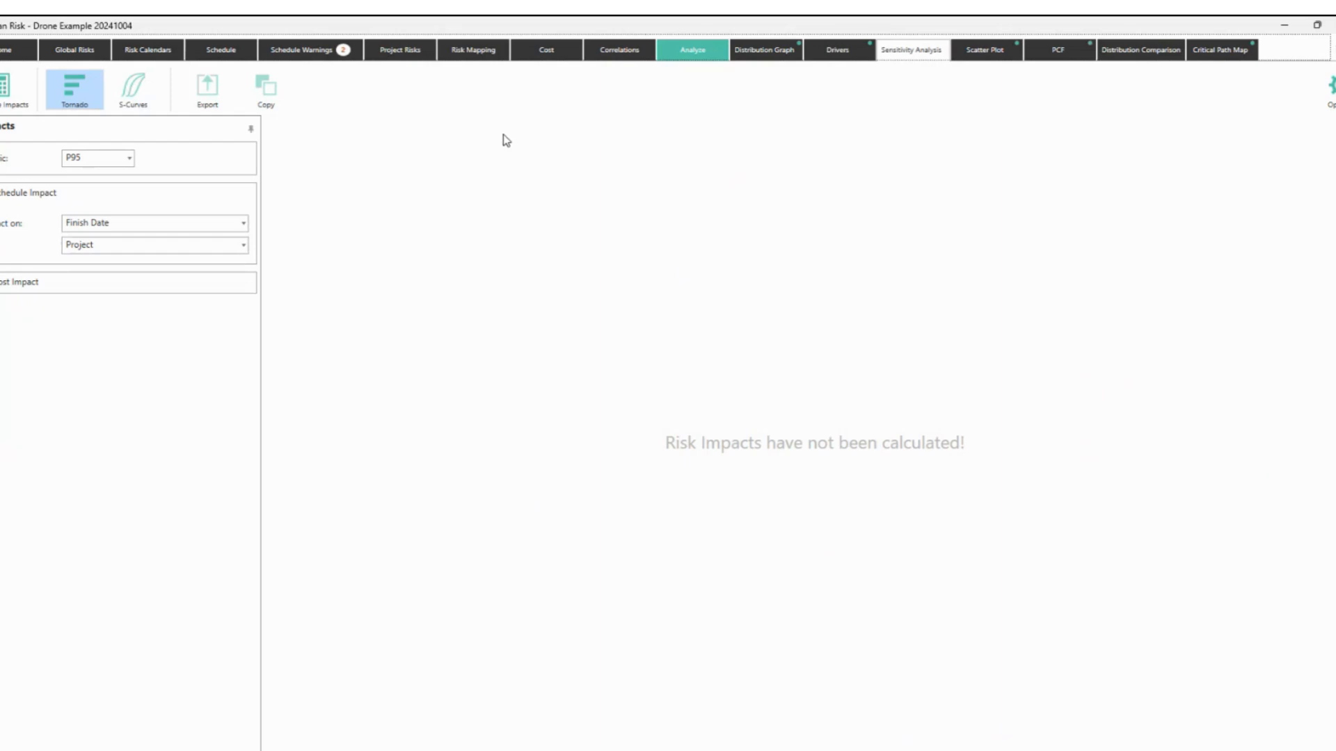
pyautogui.click(685, 52)
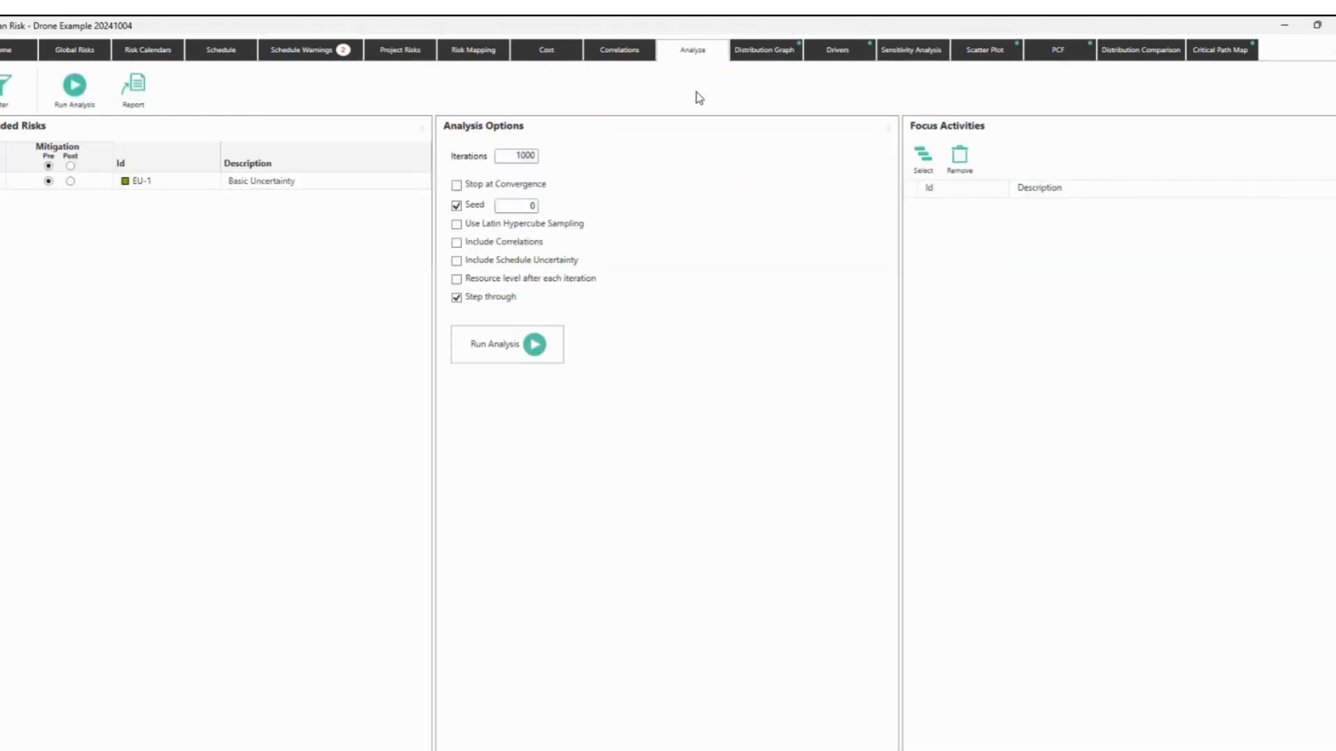
pyautogui.click(837, 50)
pyautogui.moveTo(1173, 205)
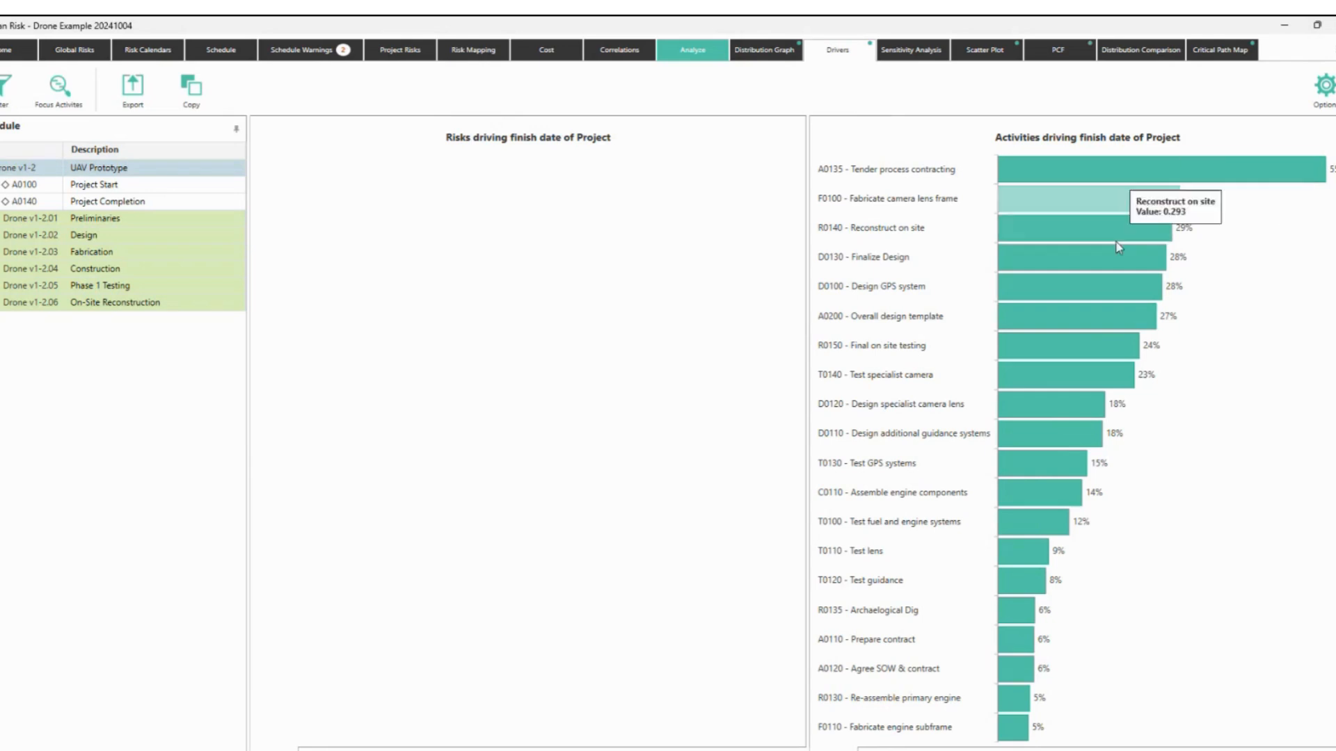
# Examine the Tender process contracting value and the other activities driving the project's finish date.
pyautogui.moveTo(1016, 418)
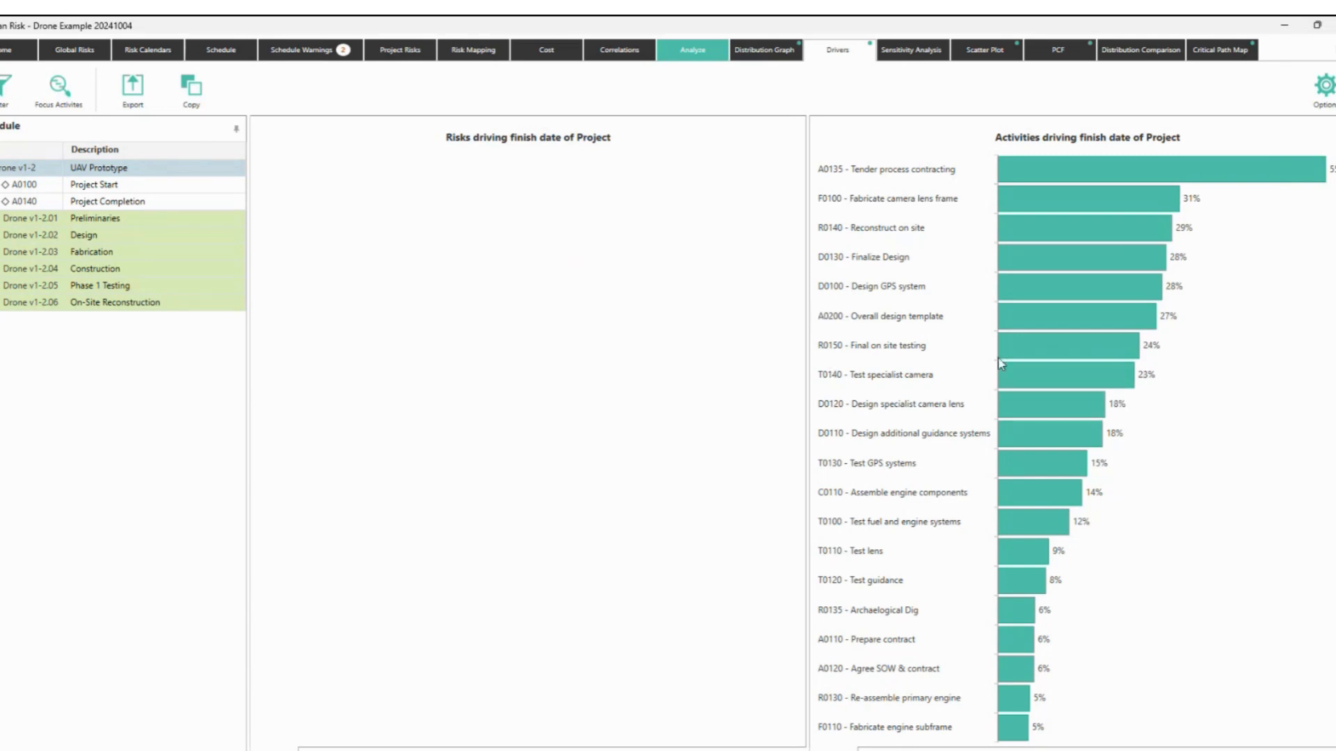
pyautogui.moveTo(1174, 171)
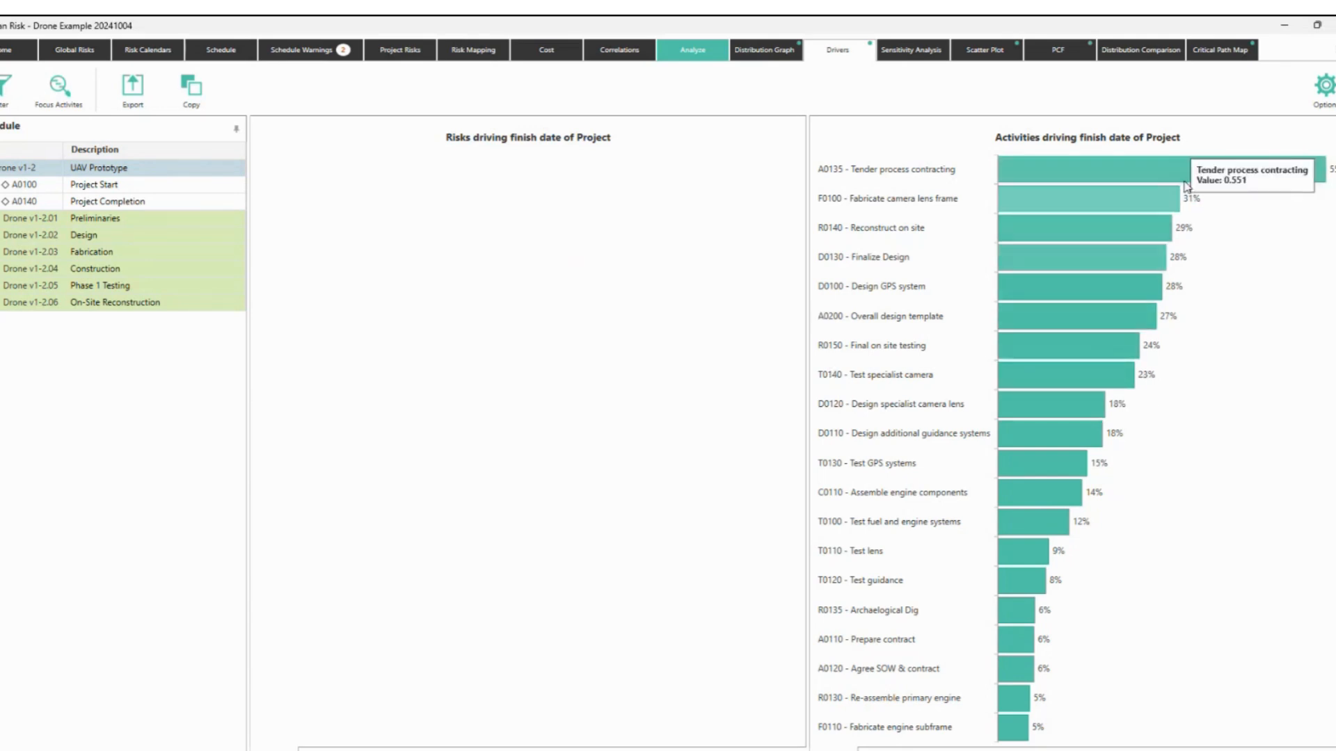
pyautogui.moveTo(1081, 322)
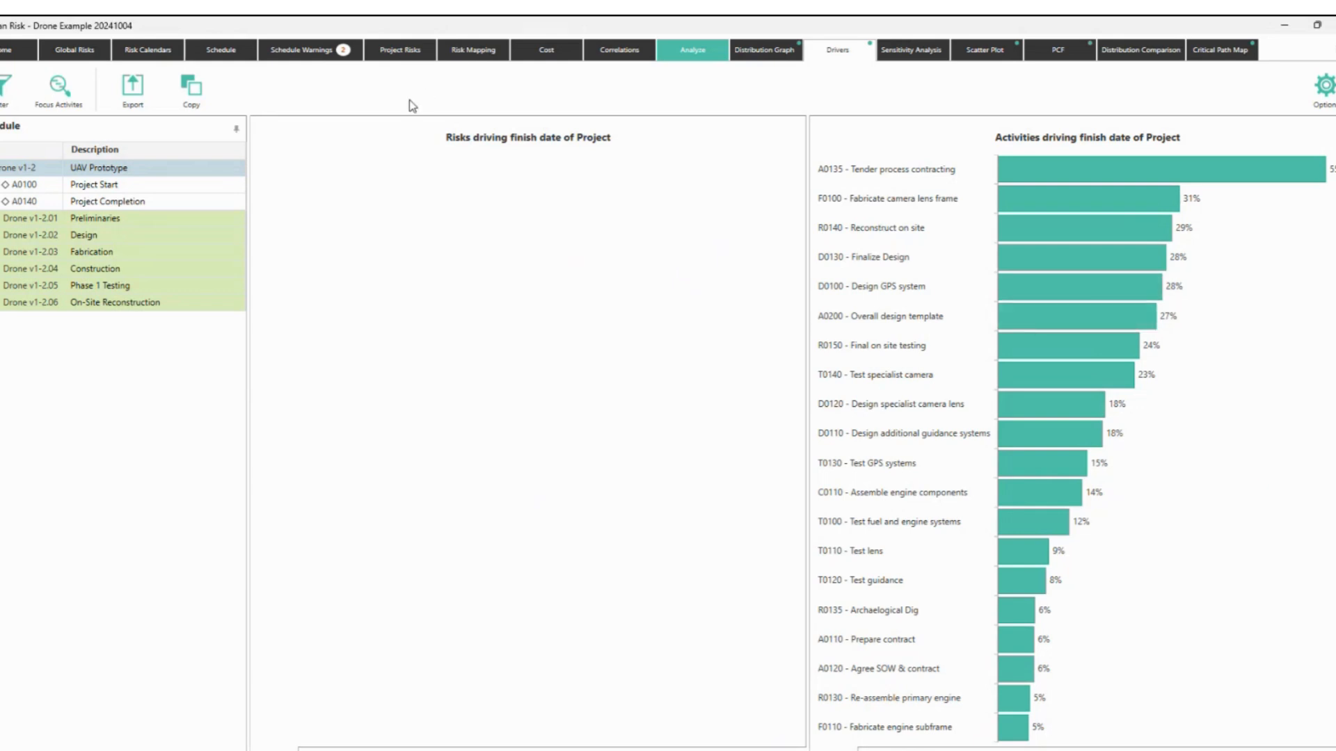
# Open the project risks and check the options for importing and exporting risks.
pyautogui.click(400, 50)
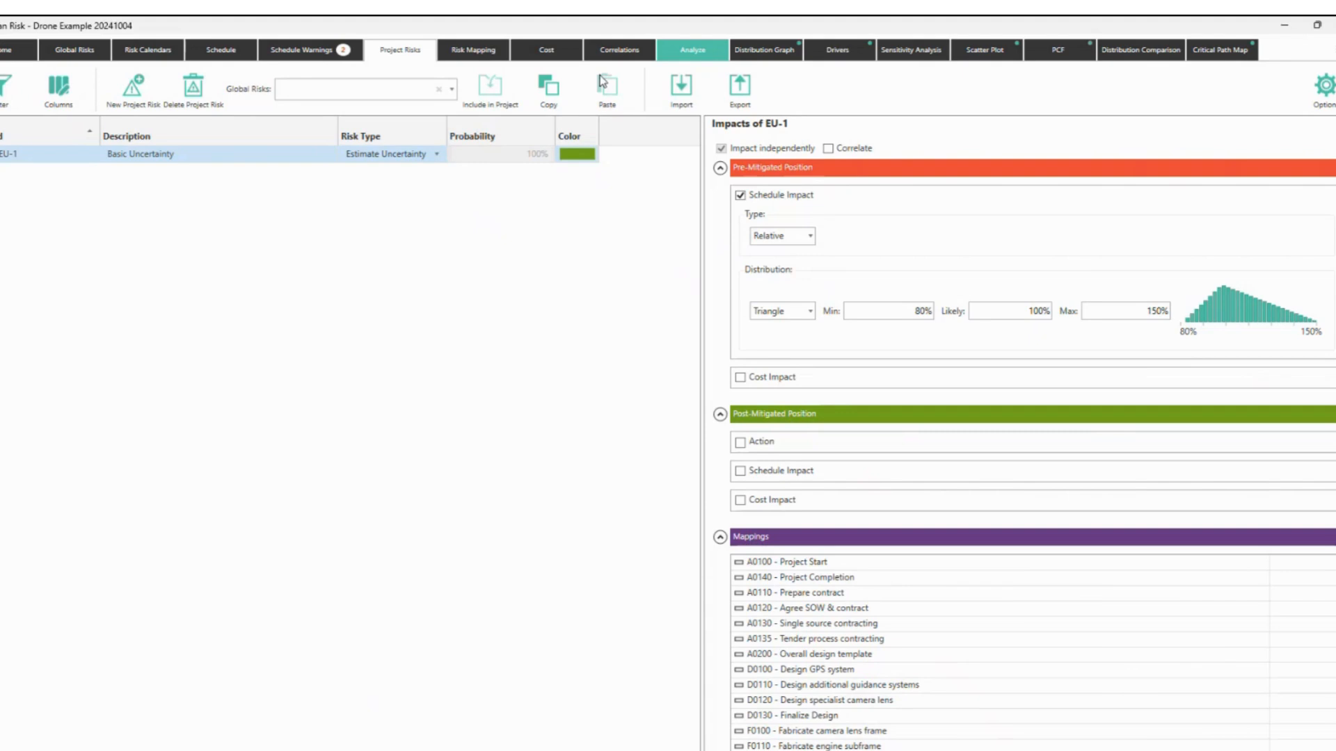
pyautogui.click(680, 94)
pyautogui.click(584, 251)
pyautogui.click(742, 103)
pyautogui.click(602, 235)
# Open the global risks and compare the estimate uncertainties with the standard and calendar risks and their probabilities.
pyautogui.moveTo(91, 112); pyautogui.dragTo(97, 69)
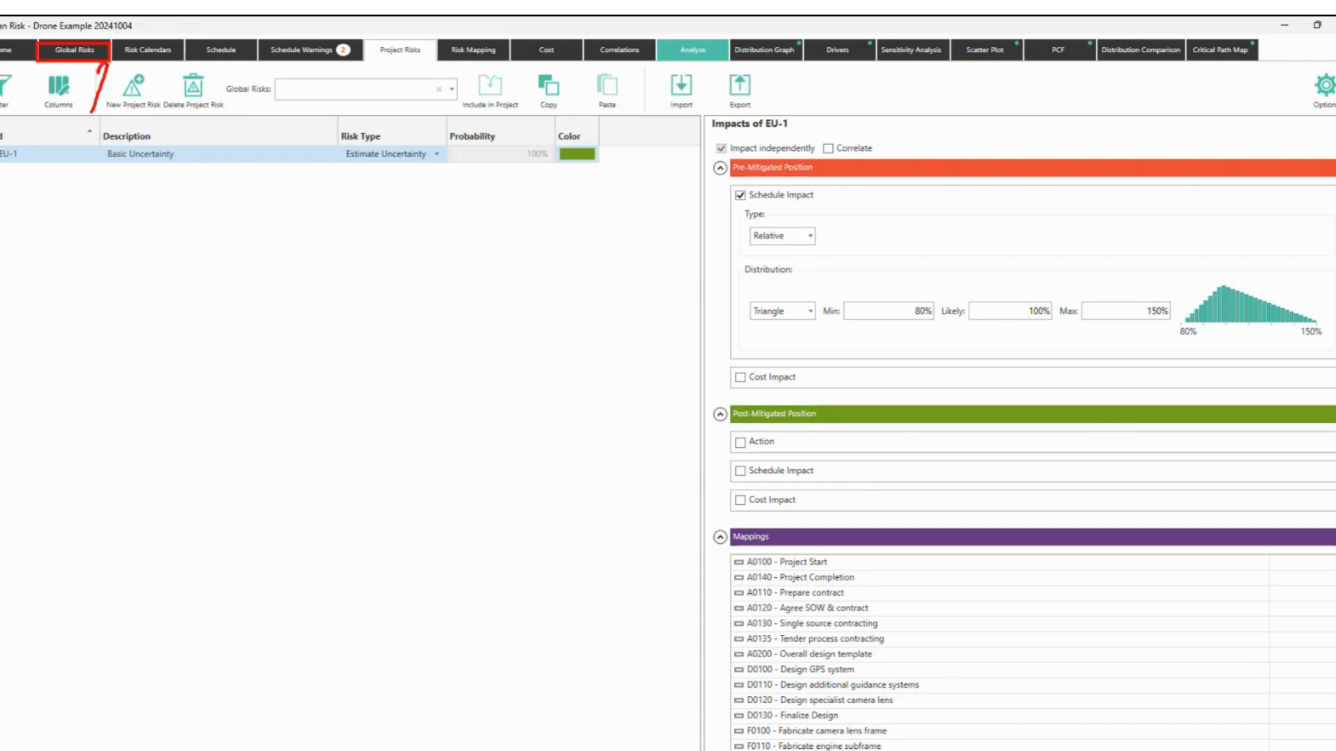
pyautogui.click(90, 48)
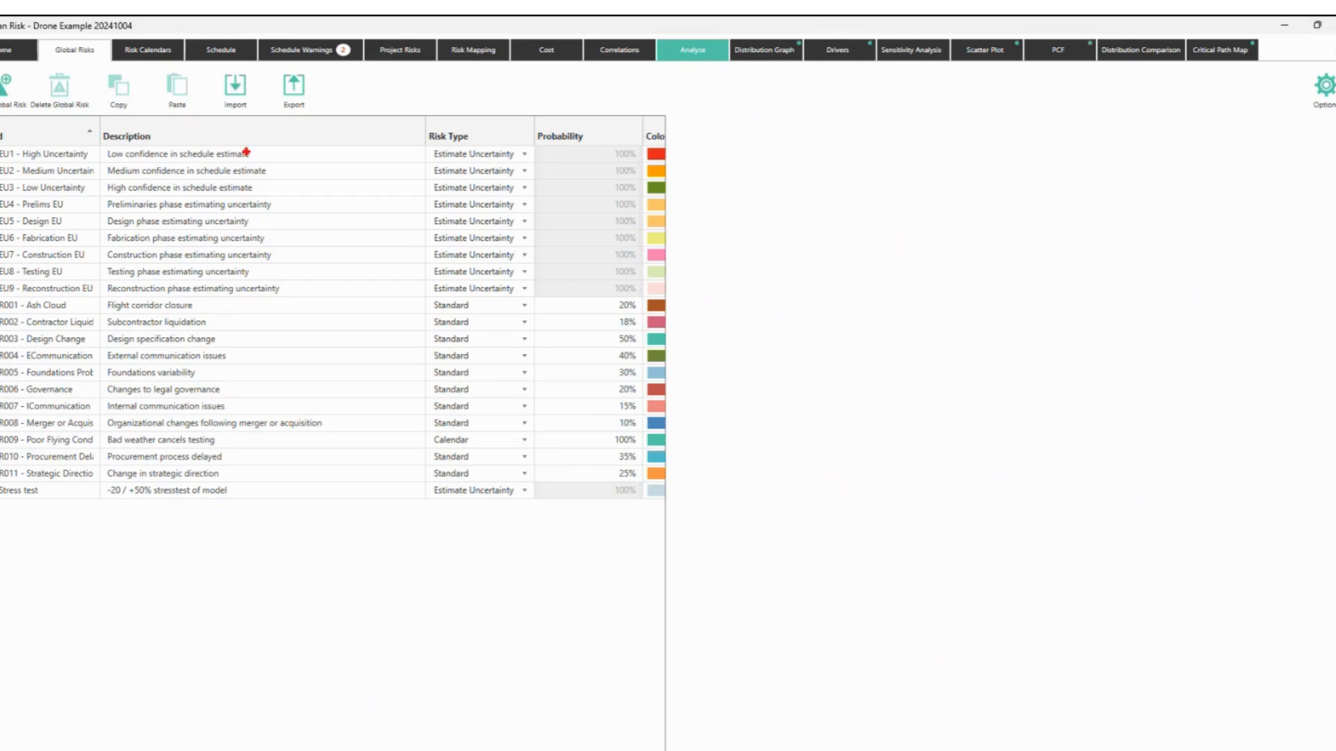
pyautogui.moveTo(1, 126)
pyautogui.mouseDown()
pyautogui.moveTo(522, 209)
pyautogui.moveTo(662, 185)
pyautogui.moveTo(695, 195)
pyautogui.mouseUp()
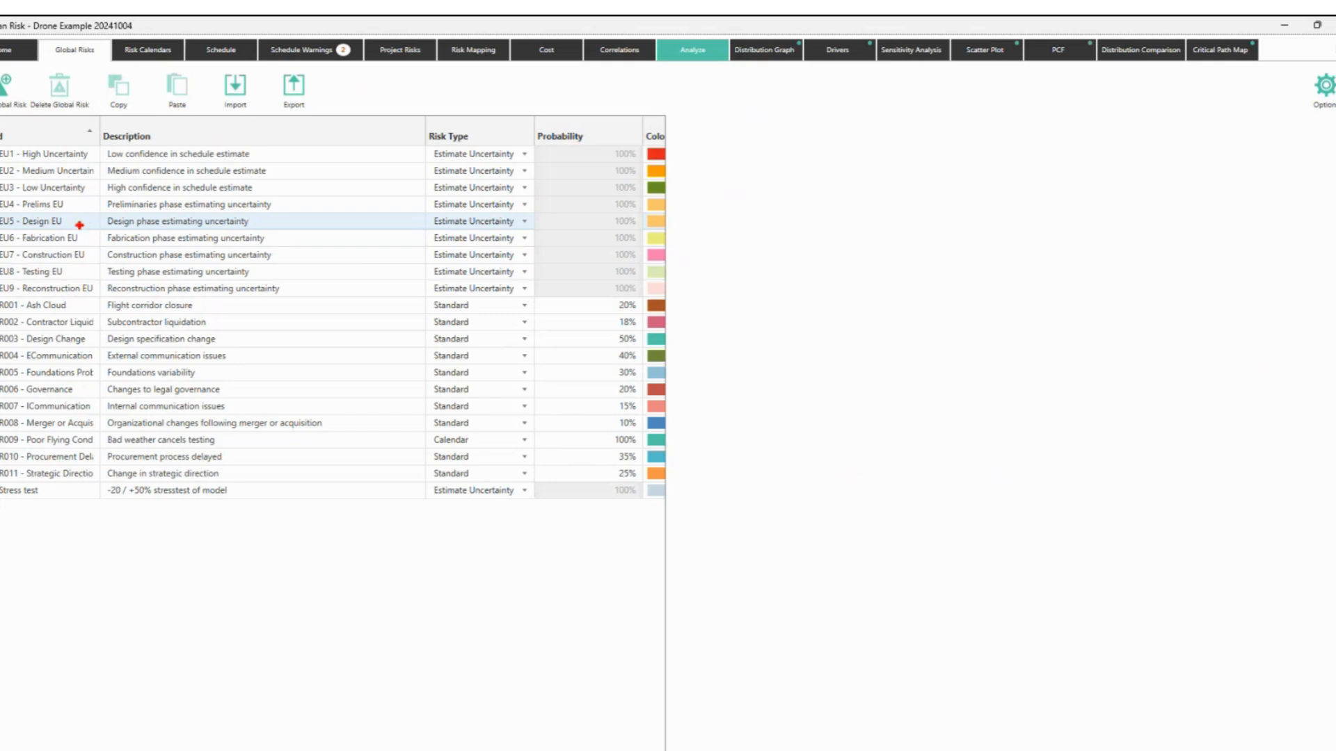
pyautogui.moveTo(418, 129); pyautogui.dragTo(539, 297)
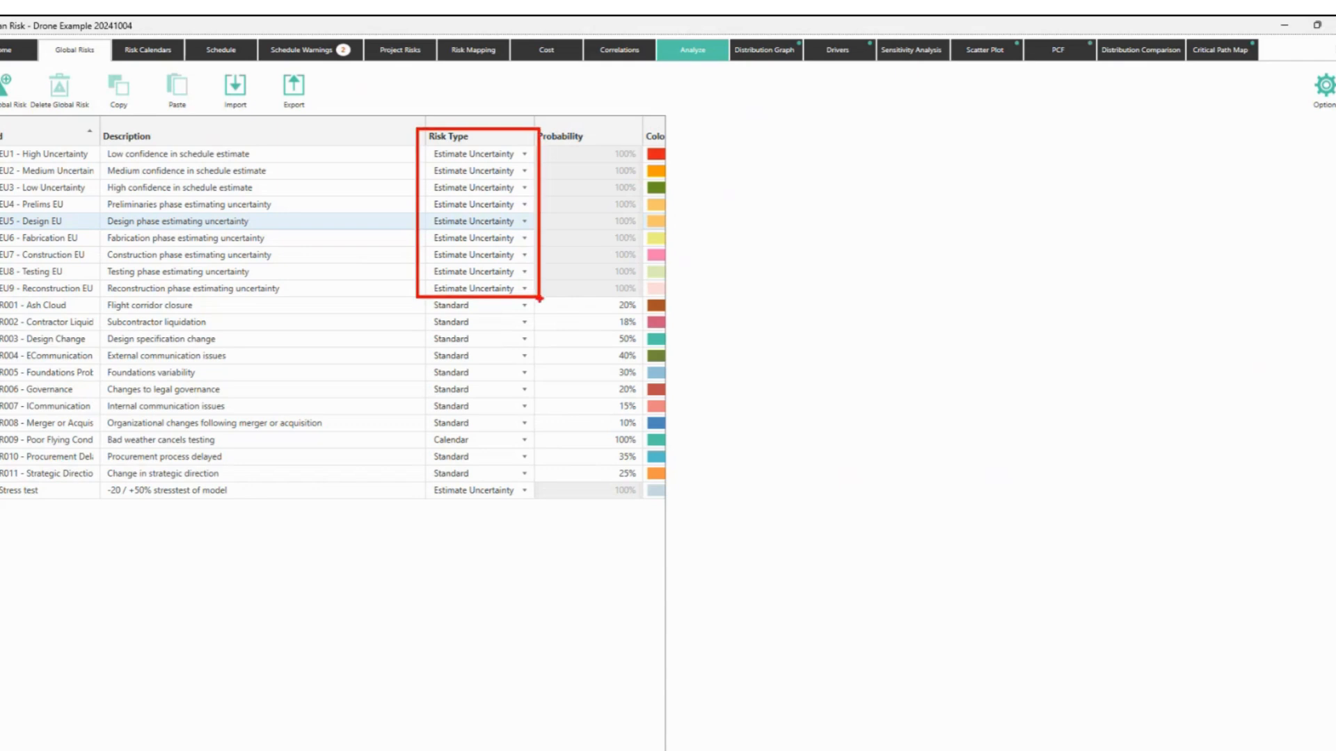
pyautogui.moveTo(415, 296)
pyautogui.mouseDown()
pyautogui.moveTo(476, 500)
pyautogui.moveTo(525, 498)
pyautogui.moveTo(534, 484)
pyautogui.mouseUp()
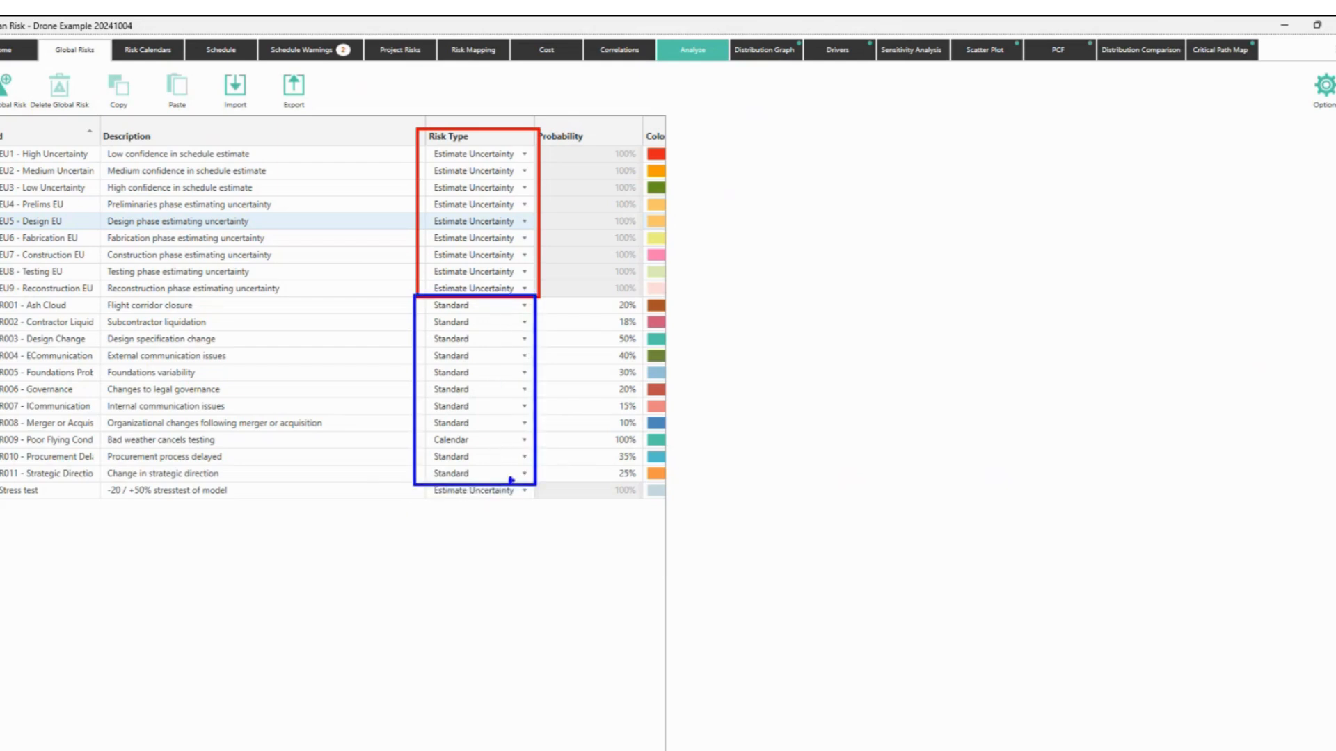
pyautogui.moveTo(547, 396)
pyautogui.mouseDown()
pyautogui.moveTo(567, 343)
pyautogui.moveTo(593, 342)
pyautogui.moveTo(591, 375)
pyautogui.mouseUp()
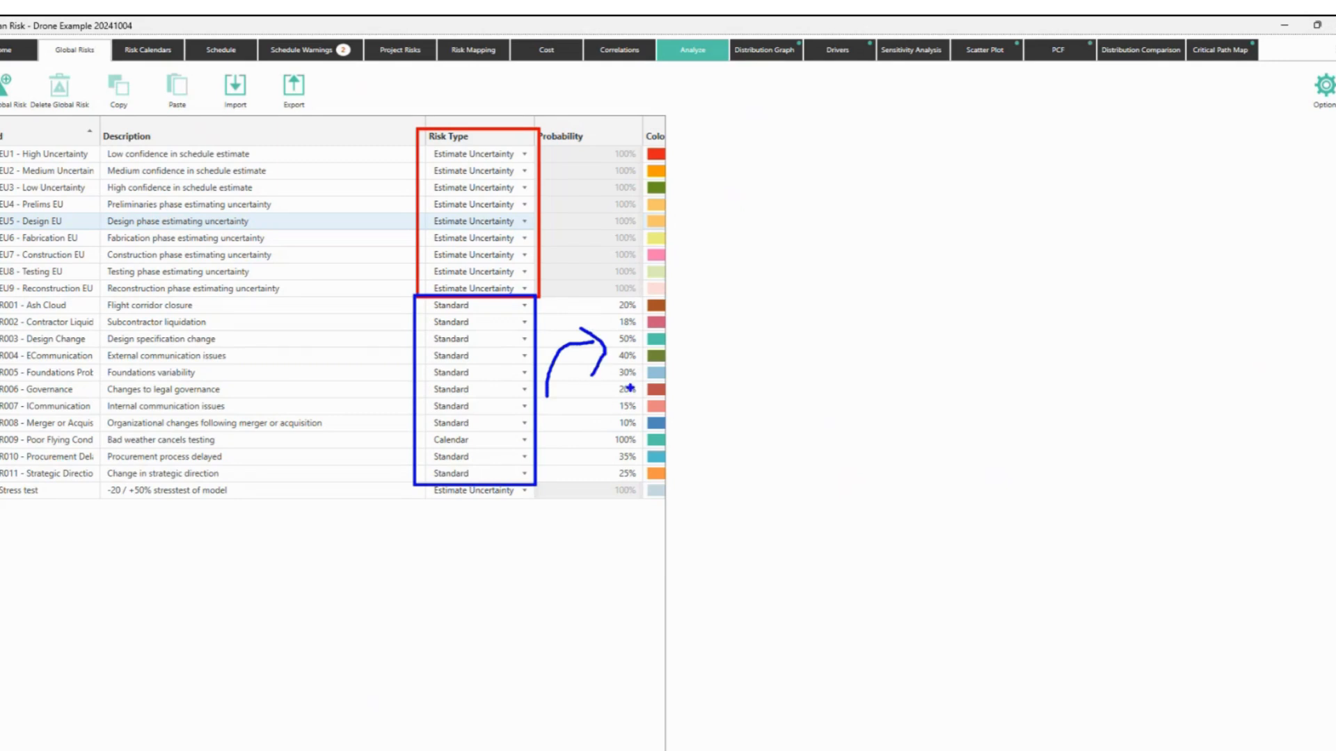
pyautogui.moveTo(708, 292)
pyautogui.mouseDown()
pyautogui.moveTo(779, 208)
pyautogui.moveTo(807, 247)
pyautogui.moveTo(709, 291)
pyautogui.moveTo(413, 161)
pyautogui.moveTo(436, 176)
pyautogui.mouseUp()
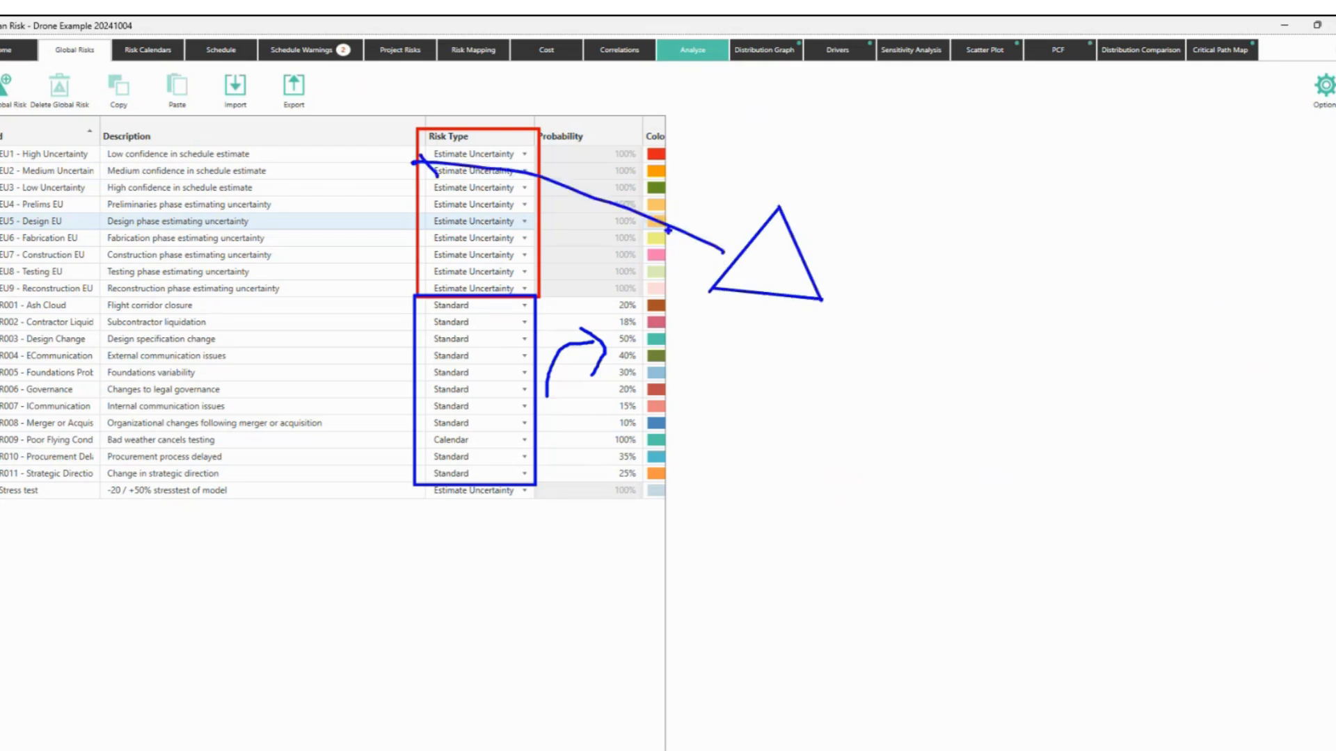
pyautogui.moveTo(824, 301)
pyautogui.mouseDown()
pyautogui.moveTo(848, 263)
pyautogui.moveTo(826, 302)
pyautogui.moveTo(912, 300)
pyautogui.moveTo(835, 313)
pyautogui.moveTo(692, 427)
pyautogui.mouseUp()
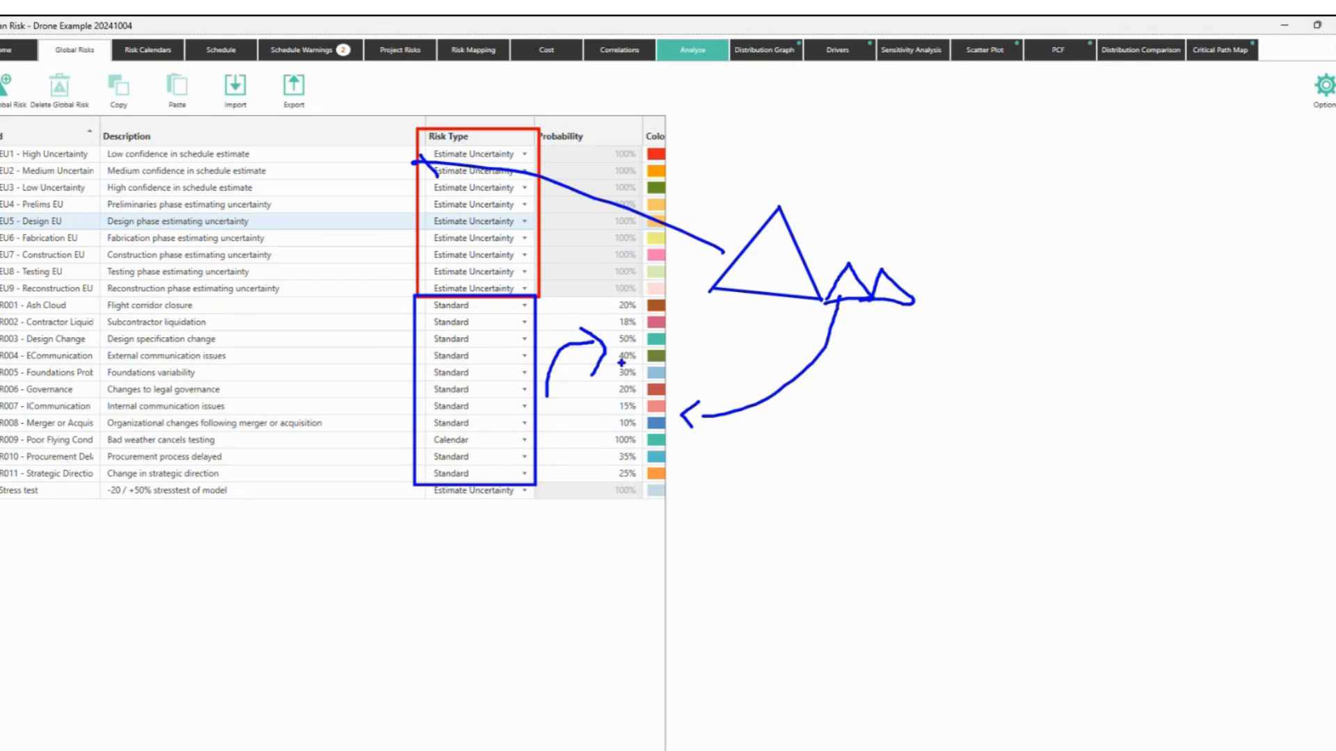
pyautogui.press('Escape')
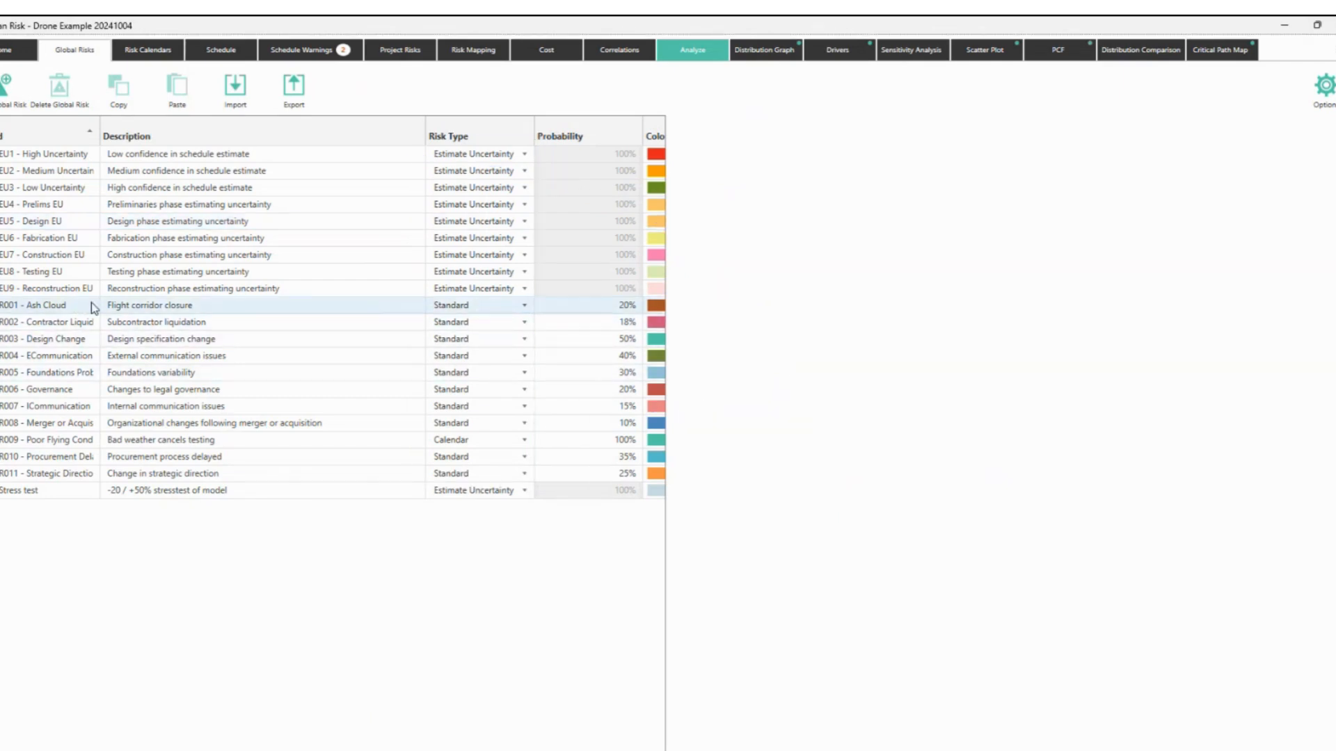
# Review the pre-mitigated schedule impact distribution and the post-mitigated position of global risk R002 - Contractor Liquidation.
pyautogui.click(167, 326)
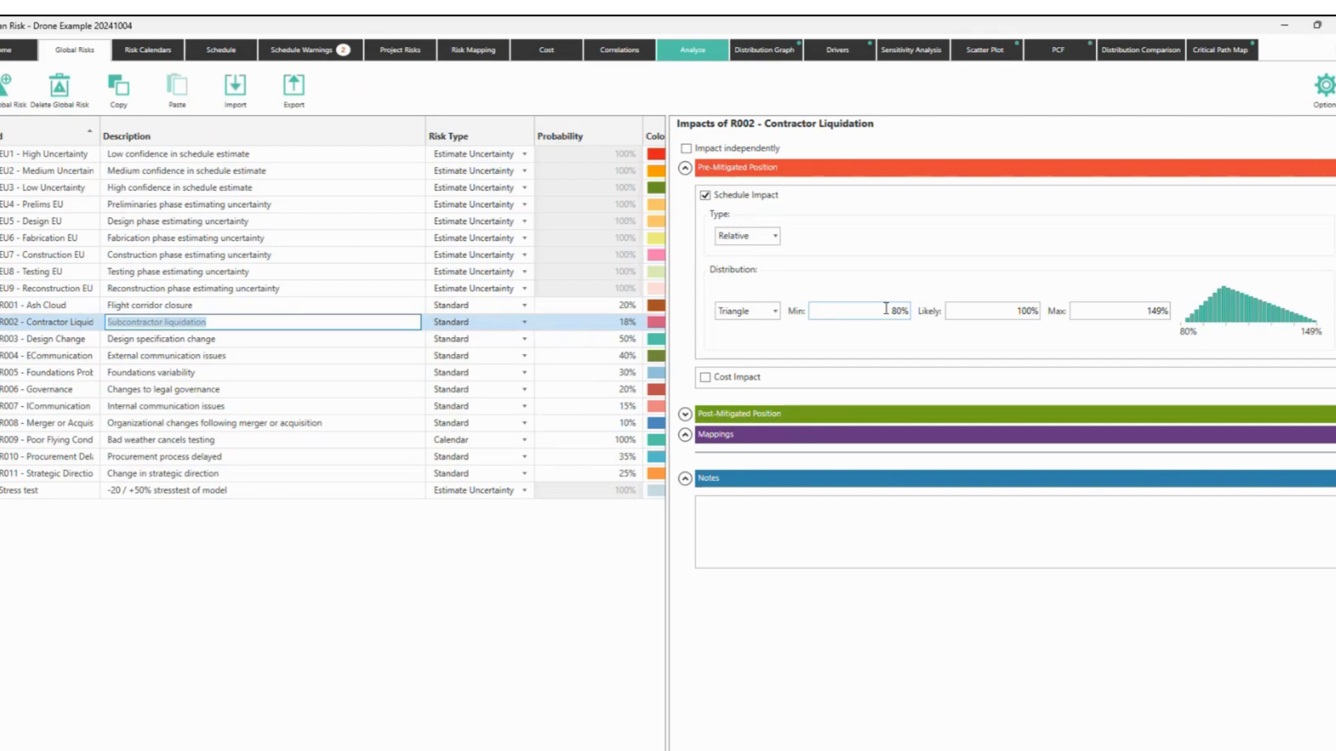
pyautogui.moveTo(696, 253)
pyautogui.mouseDown()
pyautogui.moveTo(835, 340)
pyautogui.moveTo(1333, 353)
pyautogui.mouseUp()
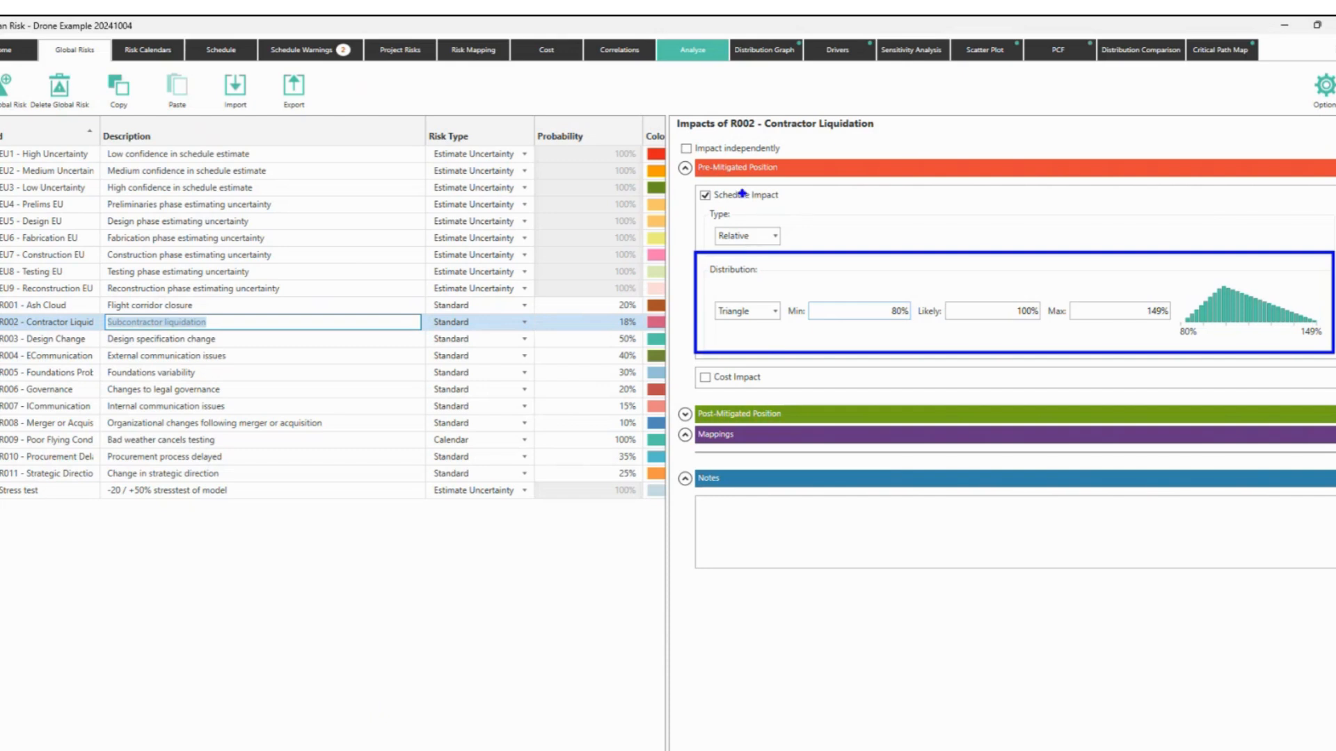
pyautogui.click(684, 414)
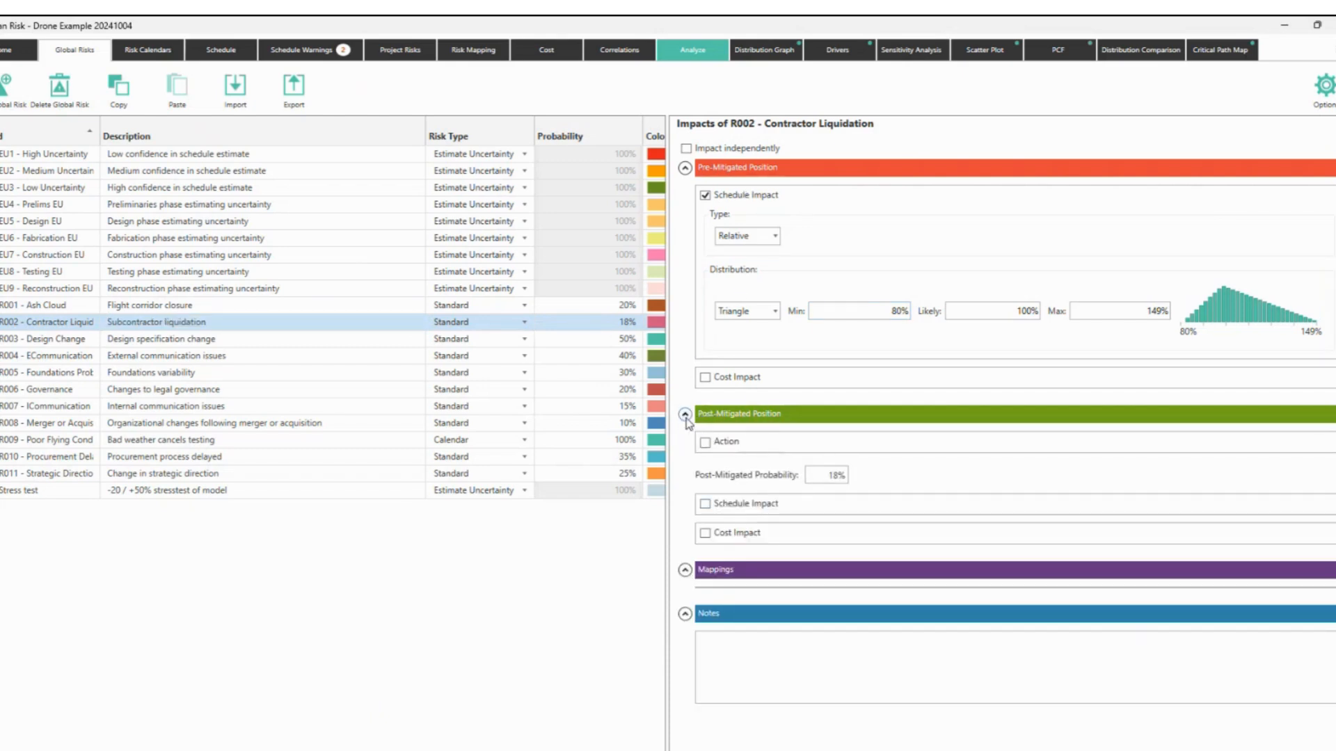
pyautogui.click(686, 416)
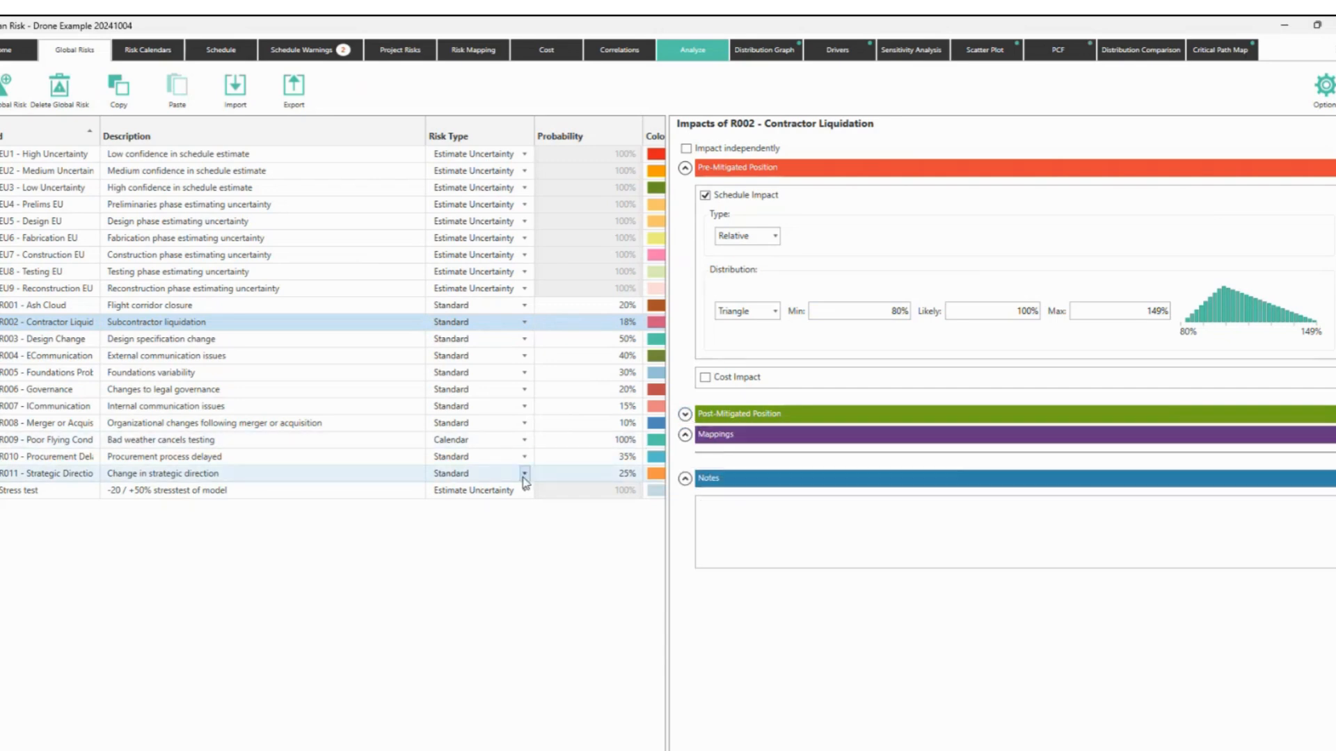
# Compare the impacts of R005 - Foundations Problems and R006 - Governance, and check the distribution types available for R005.
pyautogui.click(49, 380)
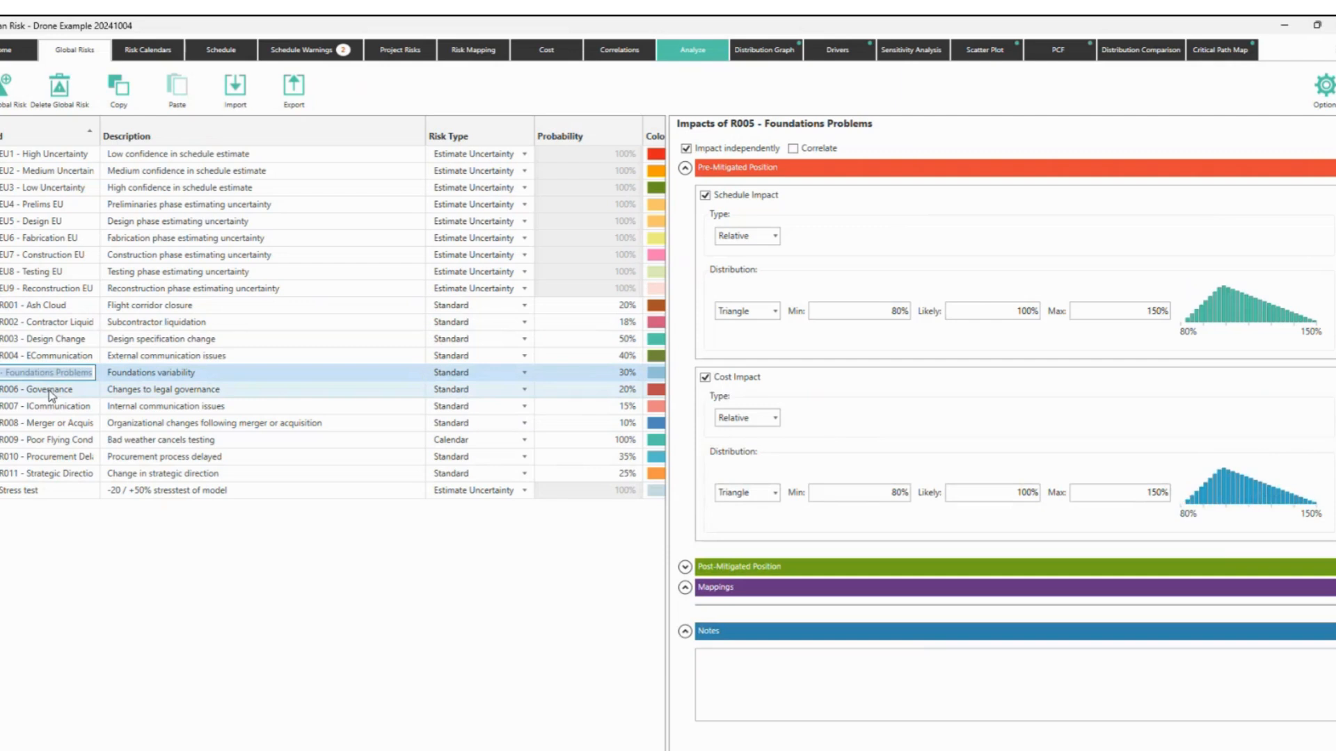
pyautogui.click(56, 389)
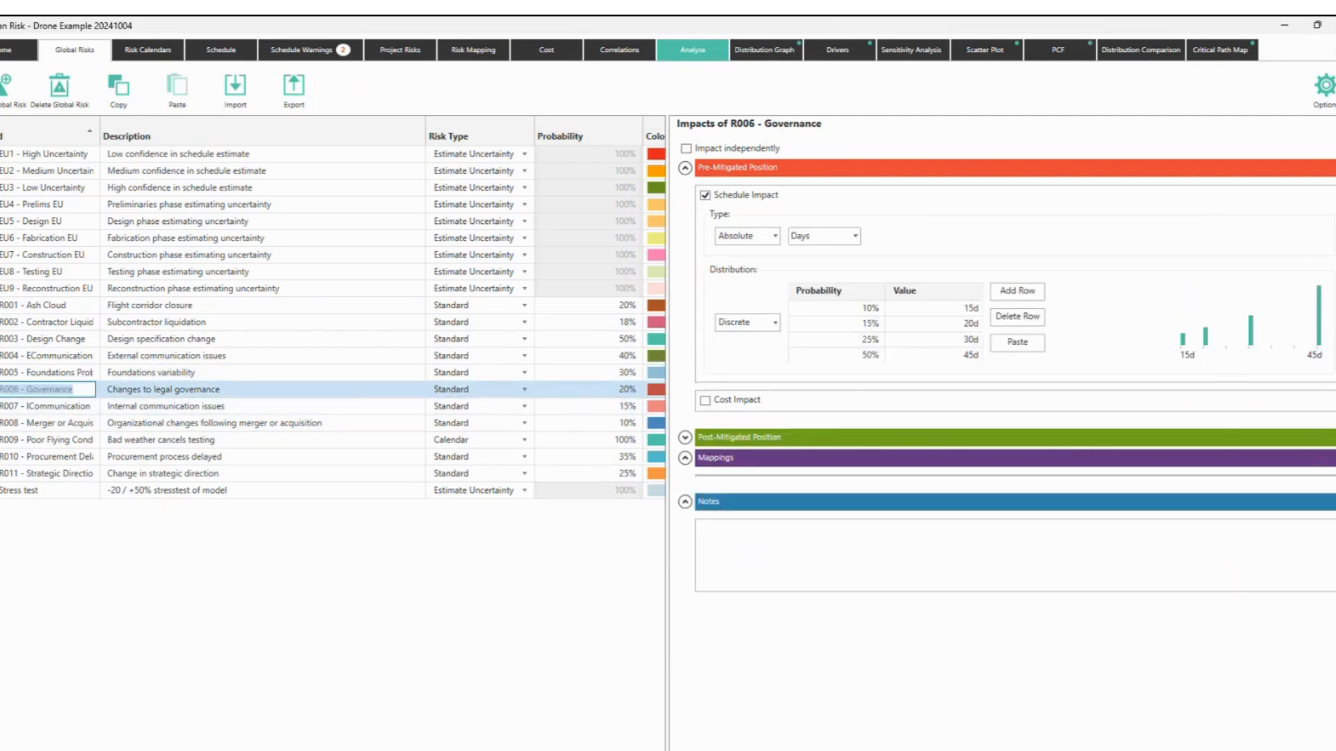
pyautogui.click(353, 374)
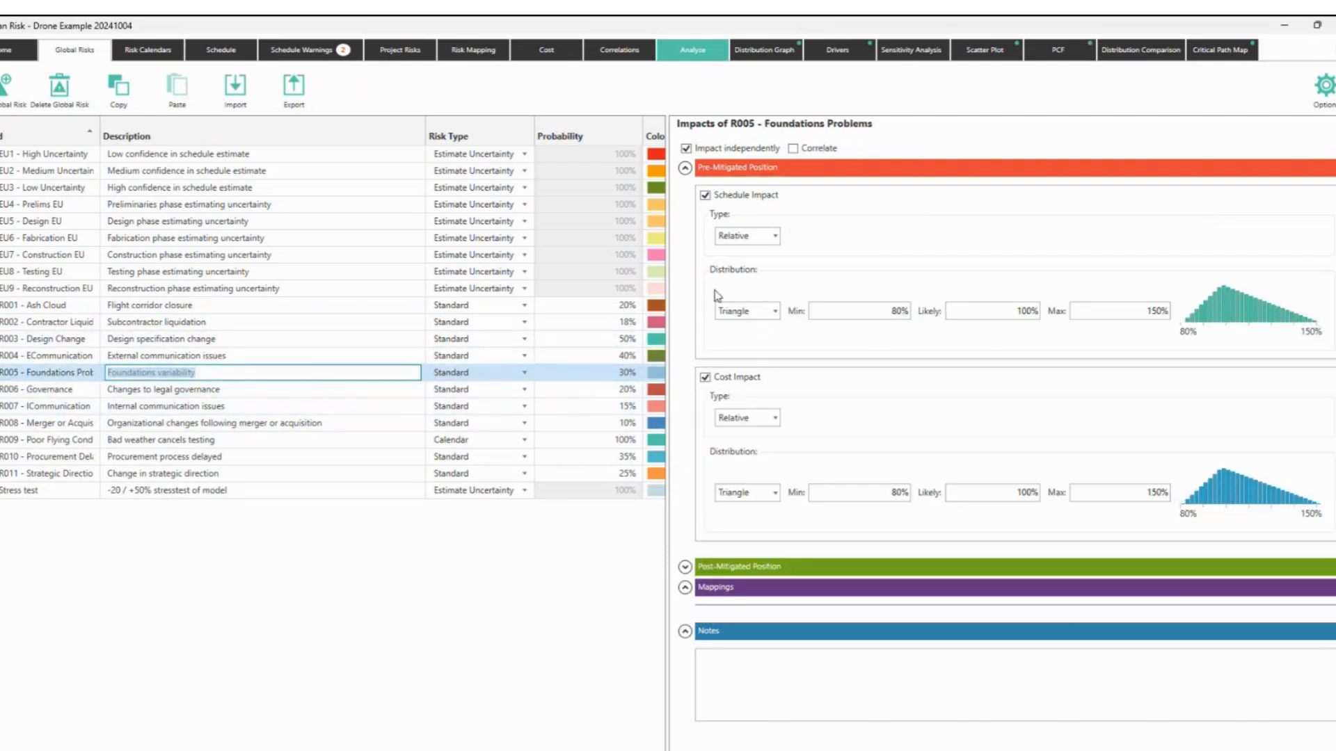
pyautogui.click(772, 312)
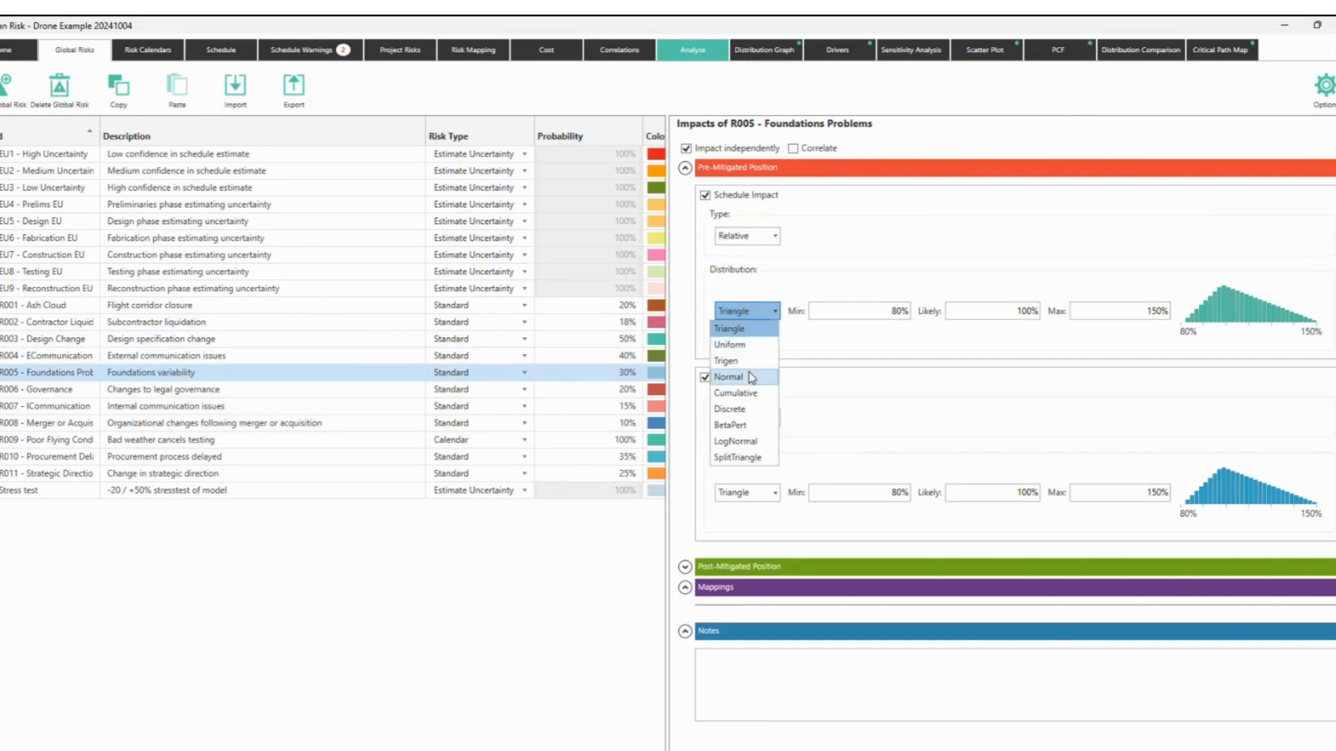
pyautogui.click(844, 291)
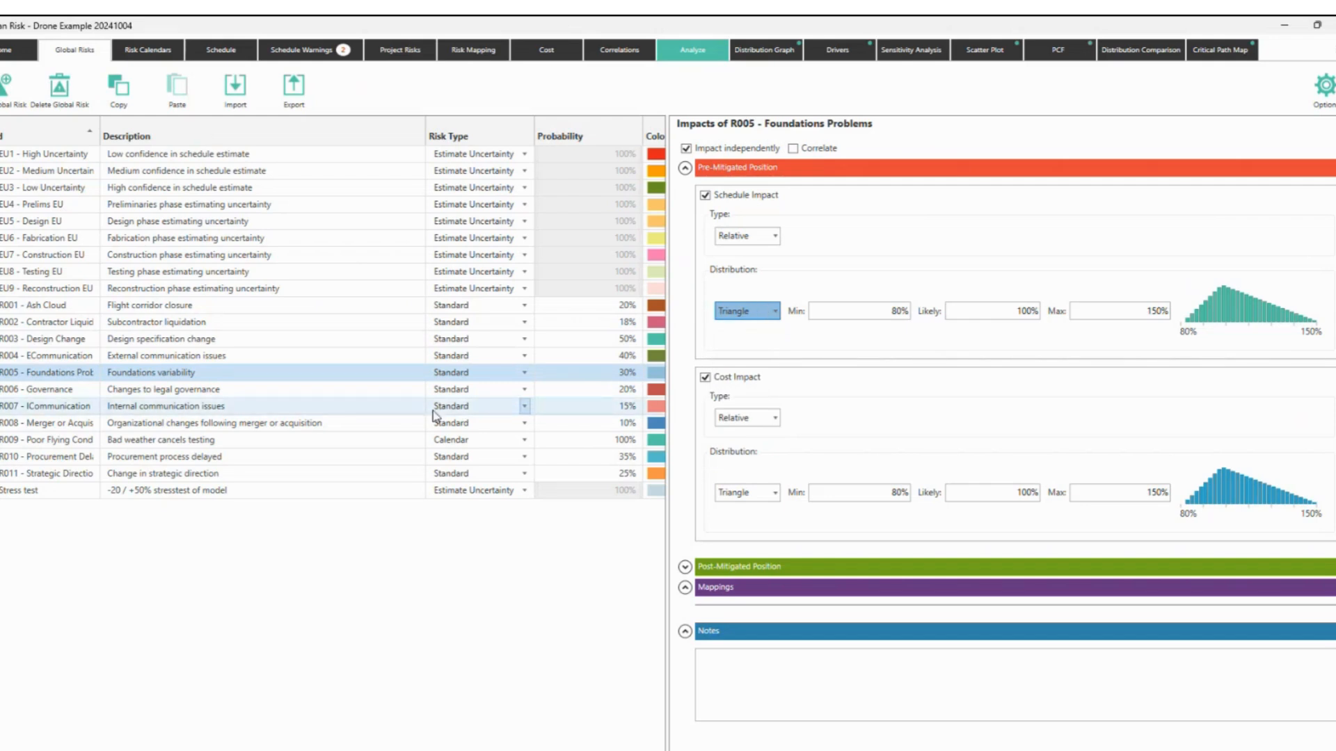
# Review the impacts of R009 - Poor Flying Conditions, R010 - Procurement Delays and R011 - Strategic Direction Change.
pyautogui.click(149, 442)
pyautogui.click(163, 443)
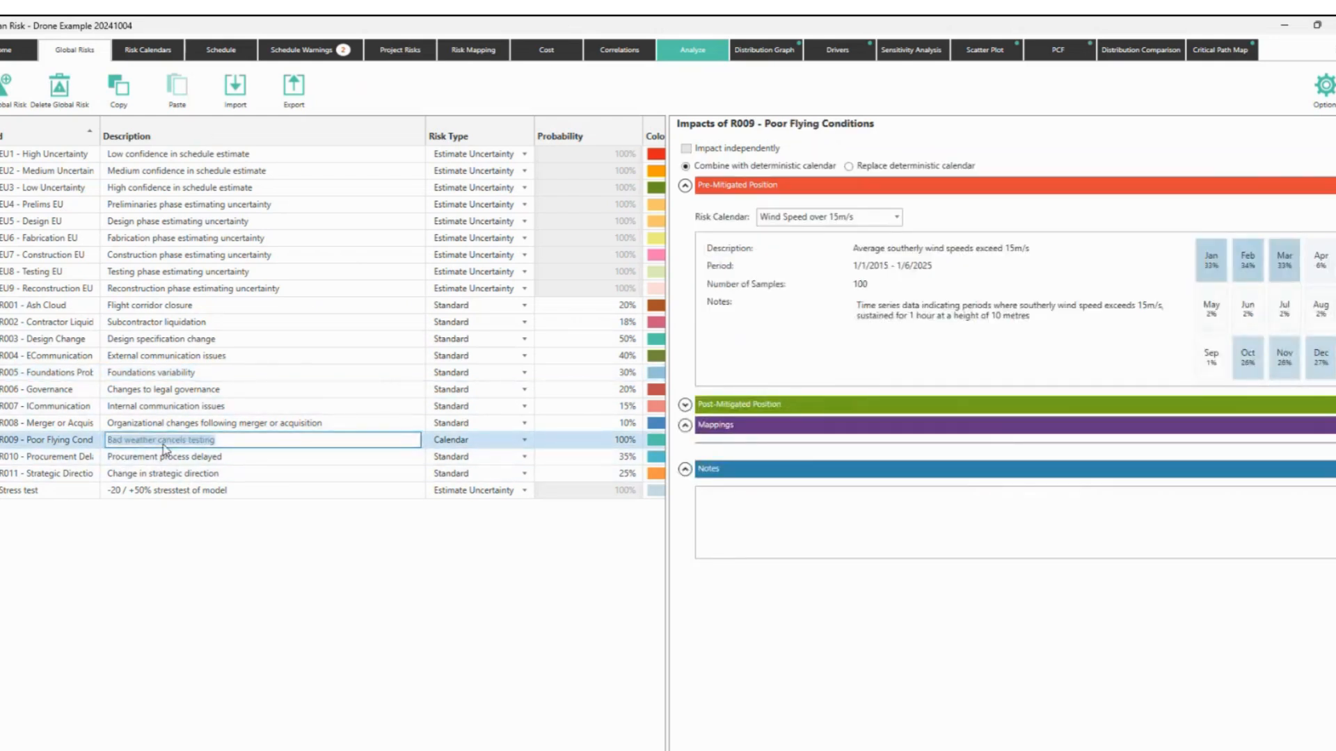
pyautogui.click(195, 459)
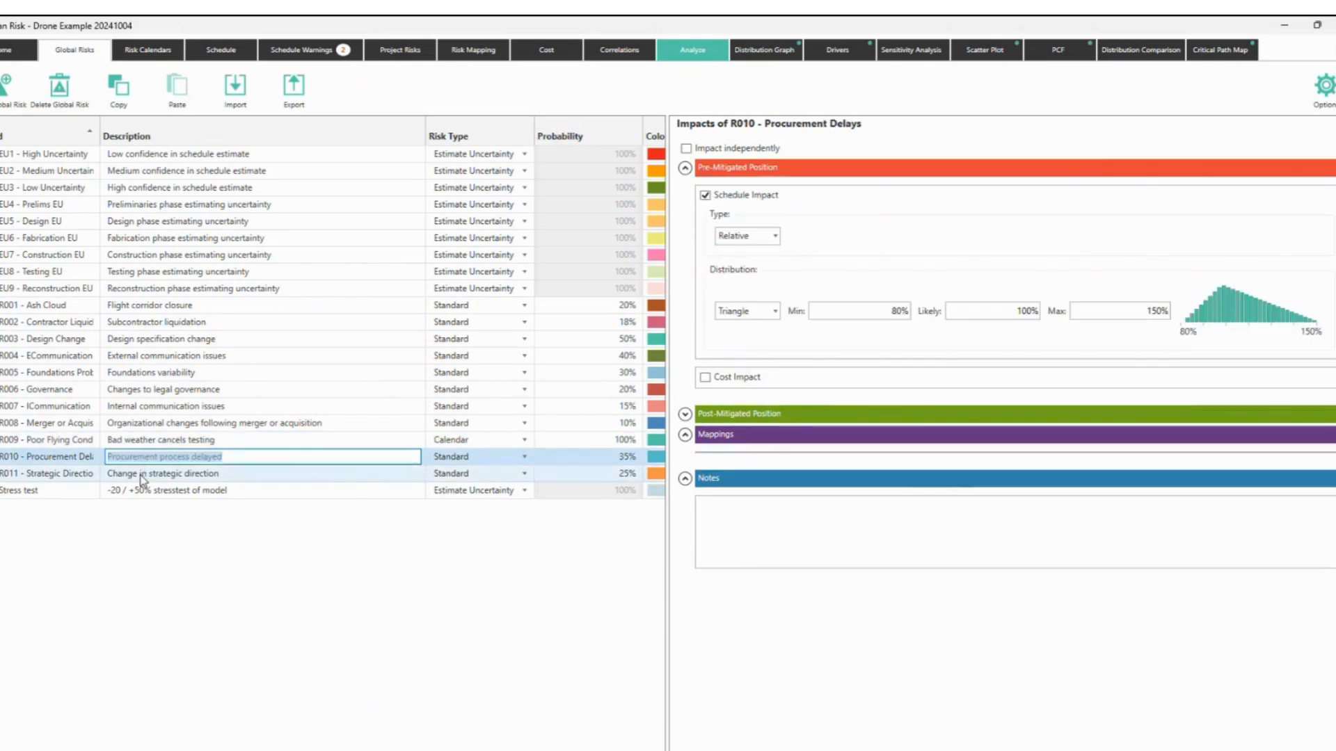
pyautogui.click(143, 474)
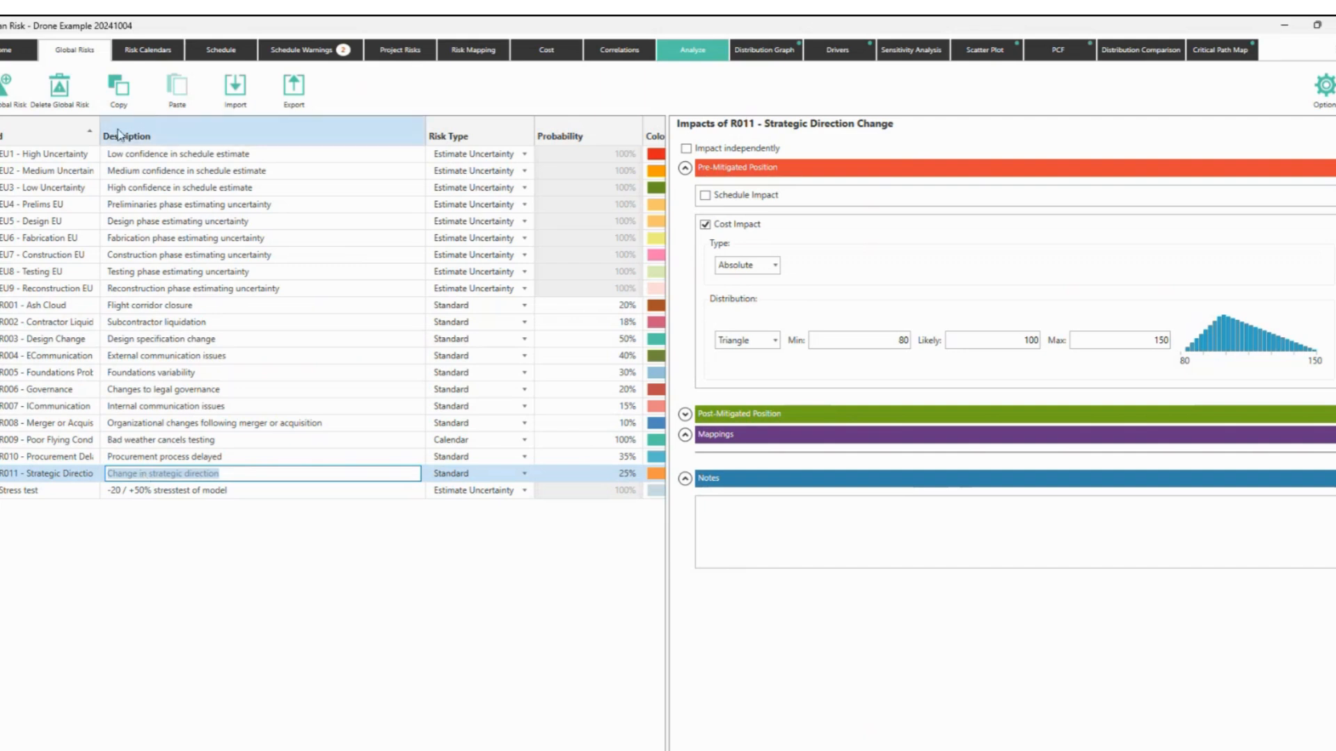
# Return to the project risks and include the global risk EU1 - High Uncertainty in the project.
pyautogui.click(396, 50)
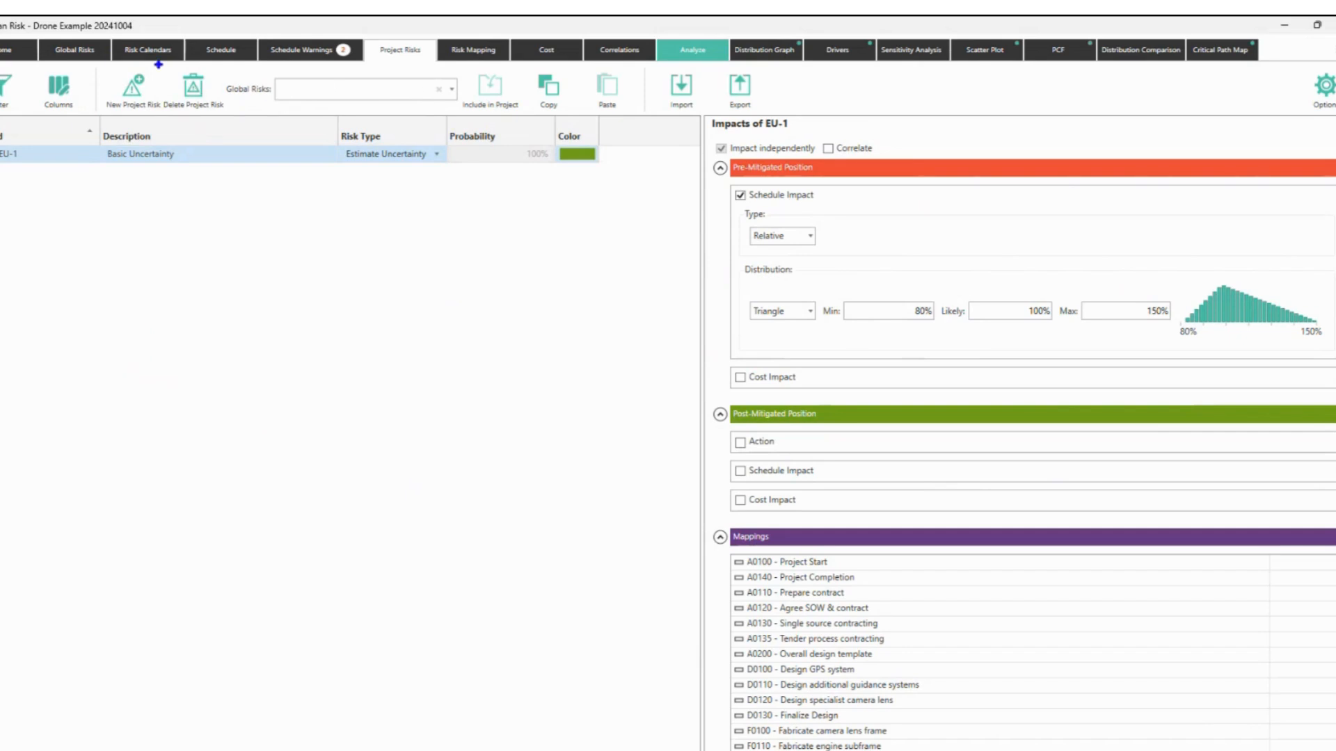
pyautogui.moveTo(91, 59); pyautogui.dragTo(219, 89)
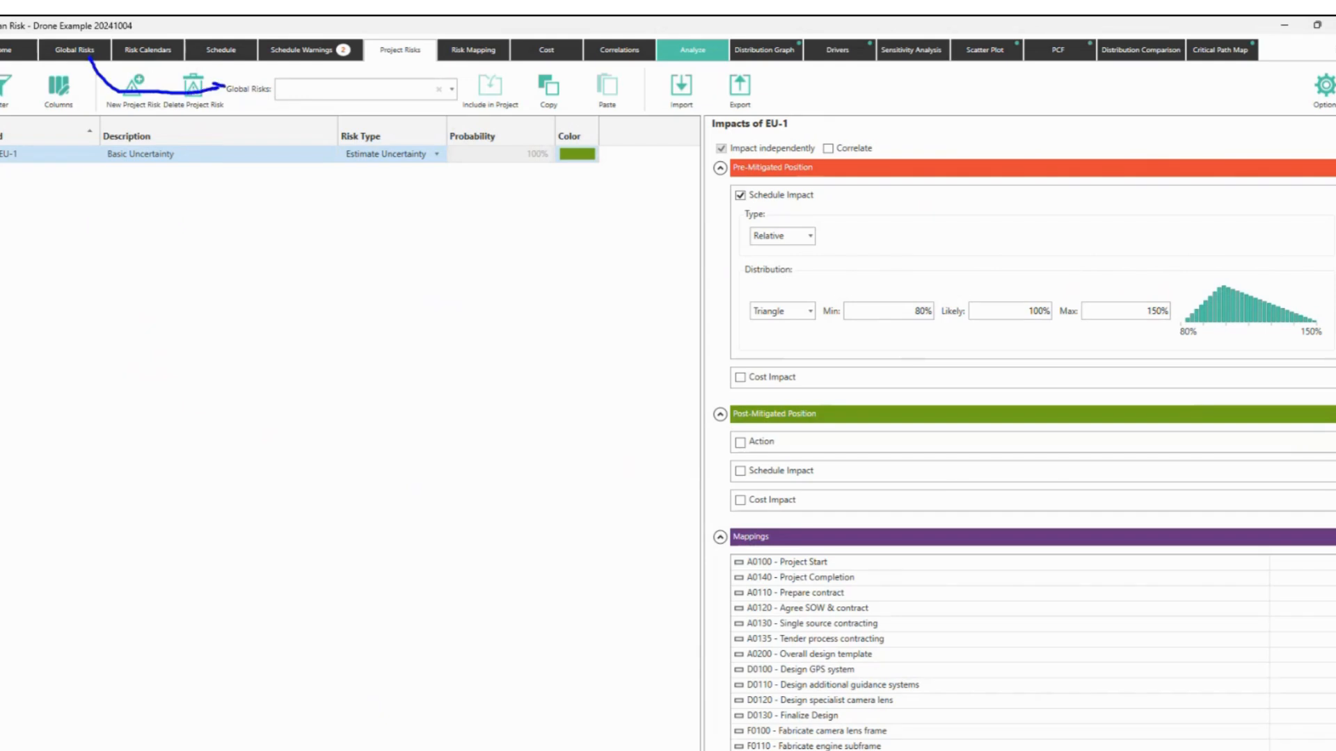
pyautogui.press('Escape')
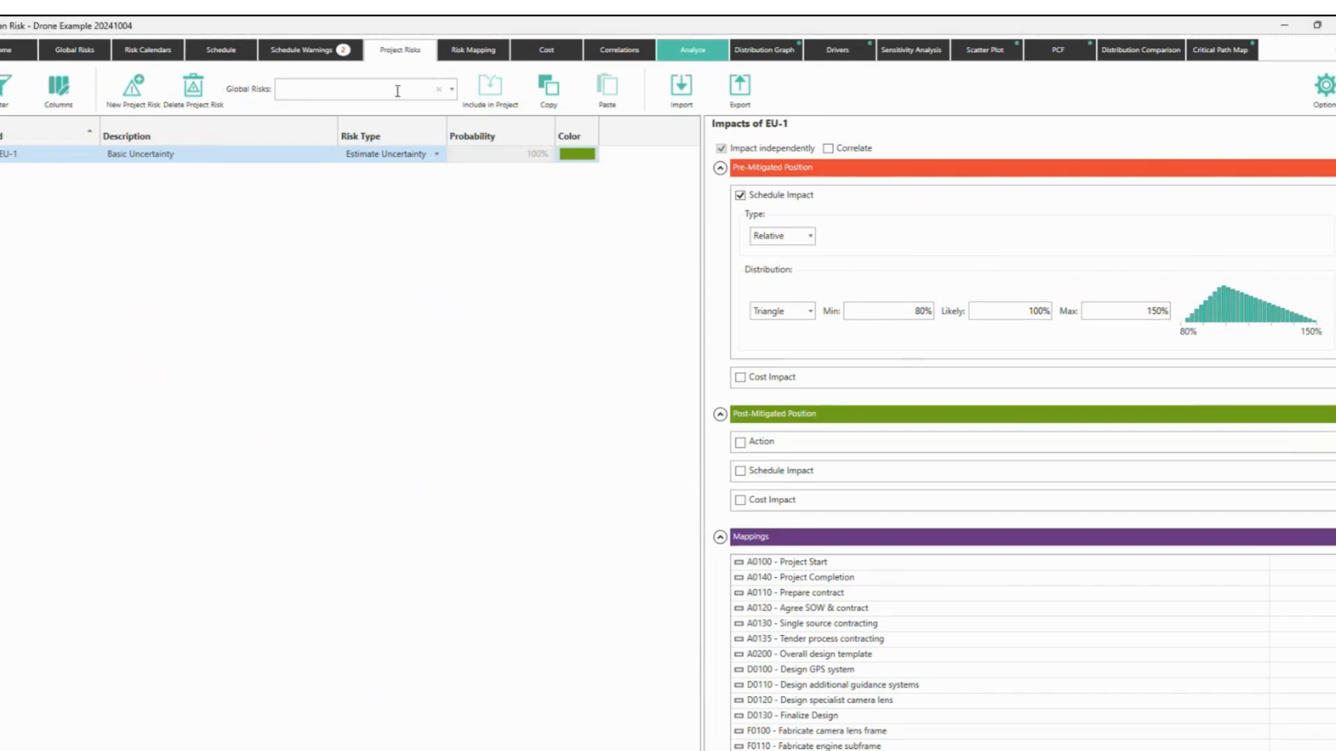
pyautogui.click(452, 93)
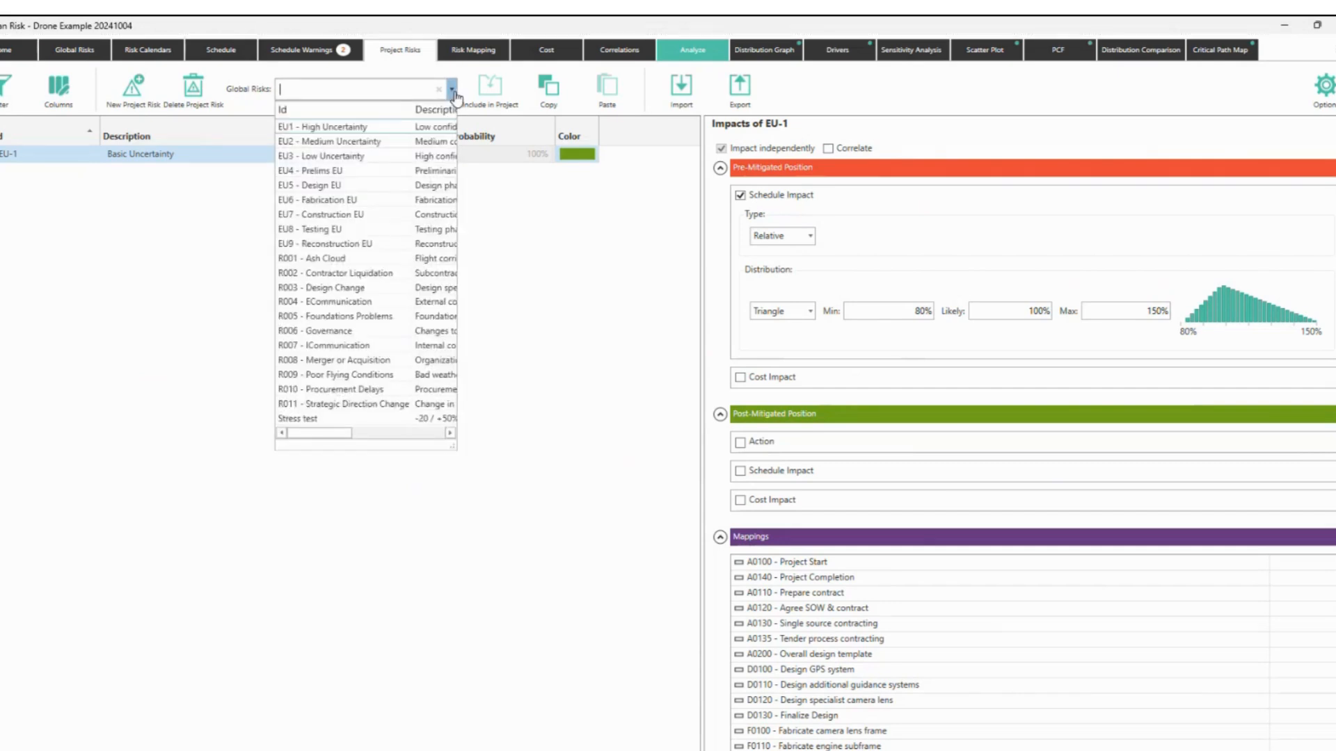
pyautogui.click(338, 129)
pyautogui.click(490, 89)
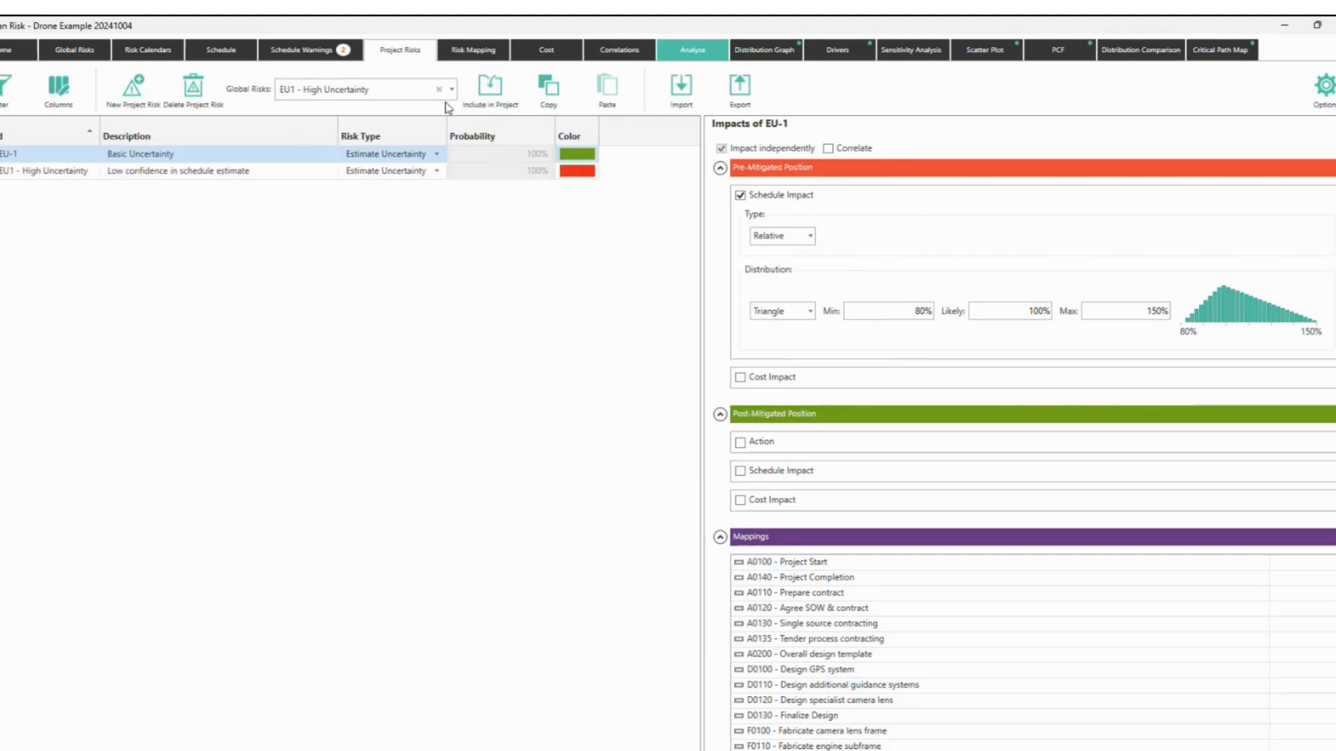
# Include the global risks EU2 - Medium Uncertainty and EU3 - Low Uncertainty in the project.
pyautogui.click(451, 93)
pyautogui.click(341, 144)
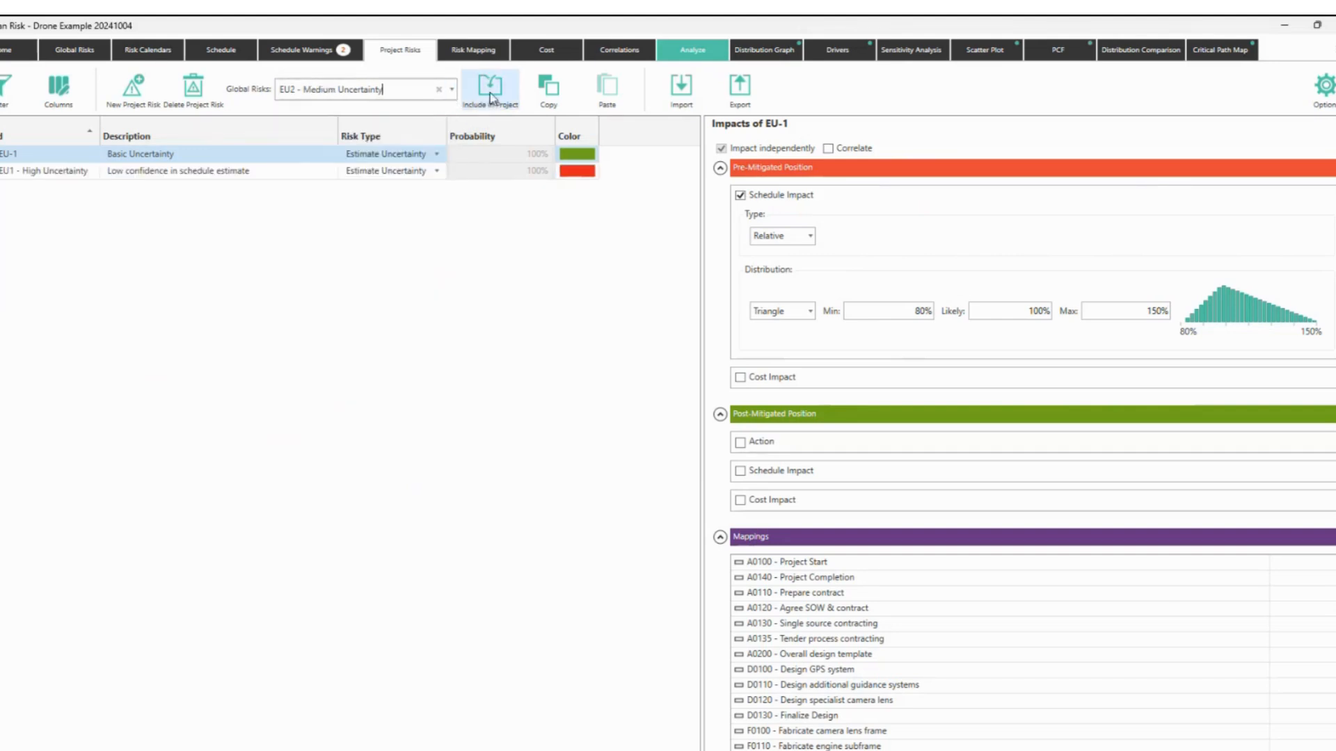
pyautogui.click(490, 92)
pyautogui.click(451, 91)
pyautogui.click(347, 158)
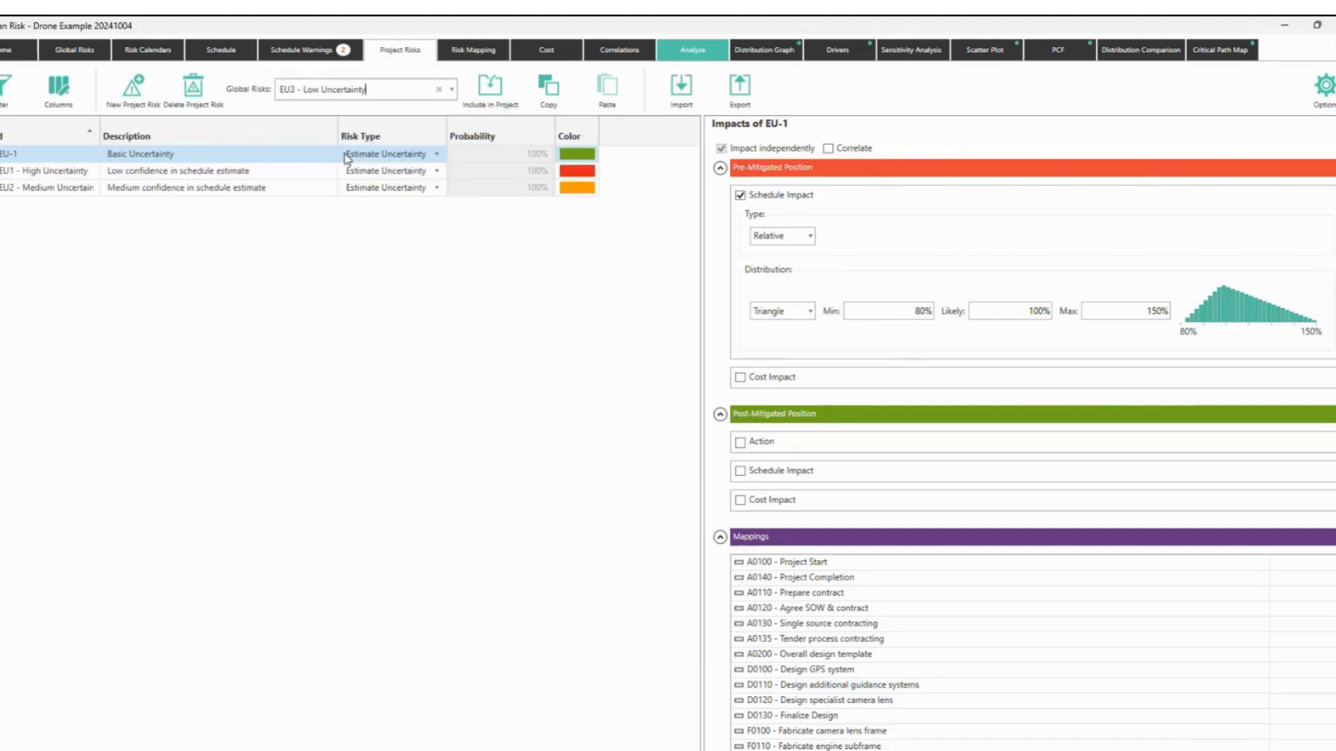
pyautogui.click(491, 89)
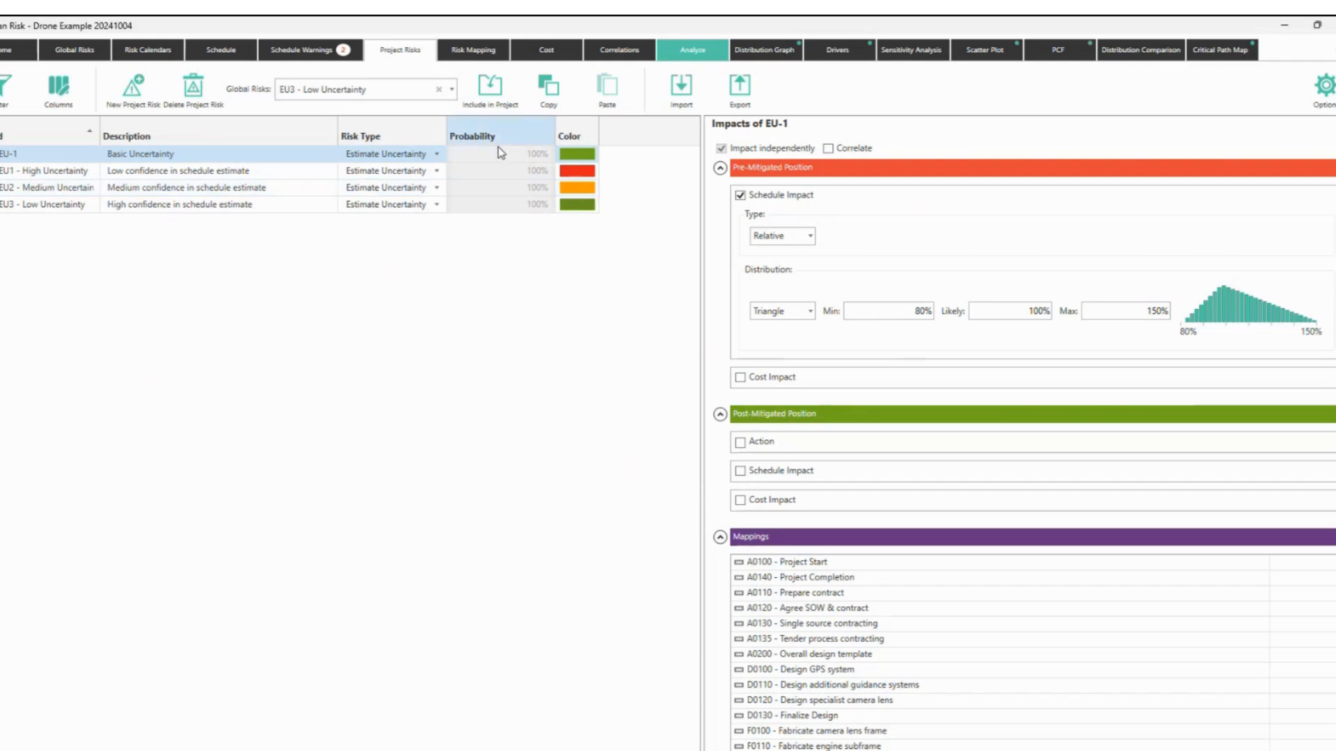
# Include the global risks R002 - Contractor Liquidation and R006 - Governance in the project.
pyautogui.click(453, 89)
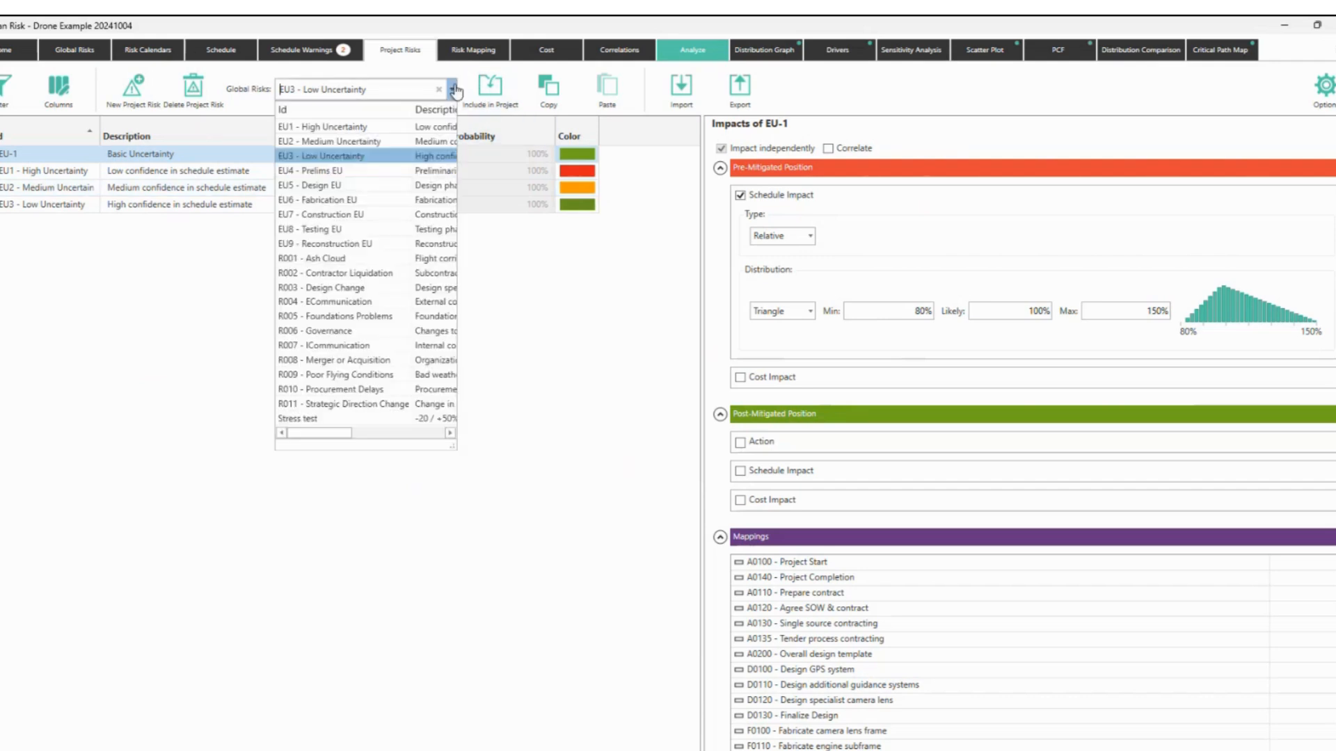
pyautogui.click(303, 275)
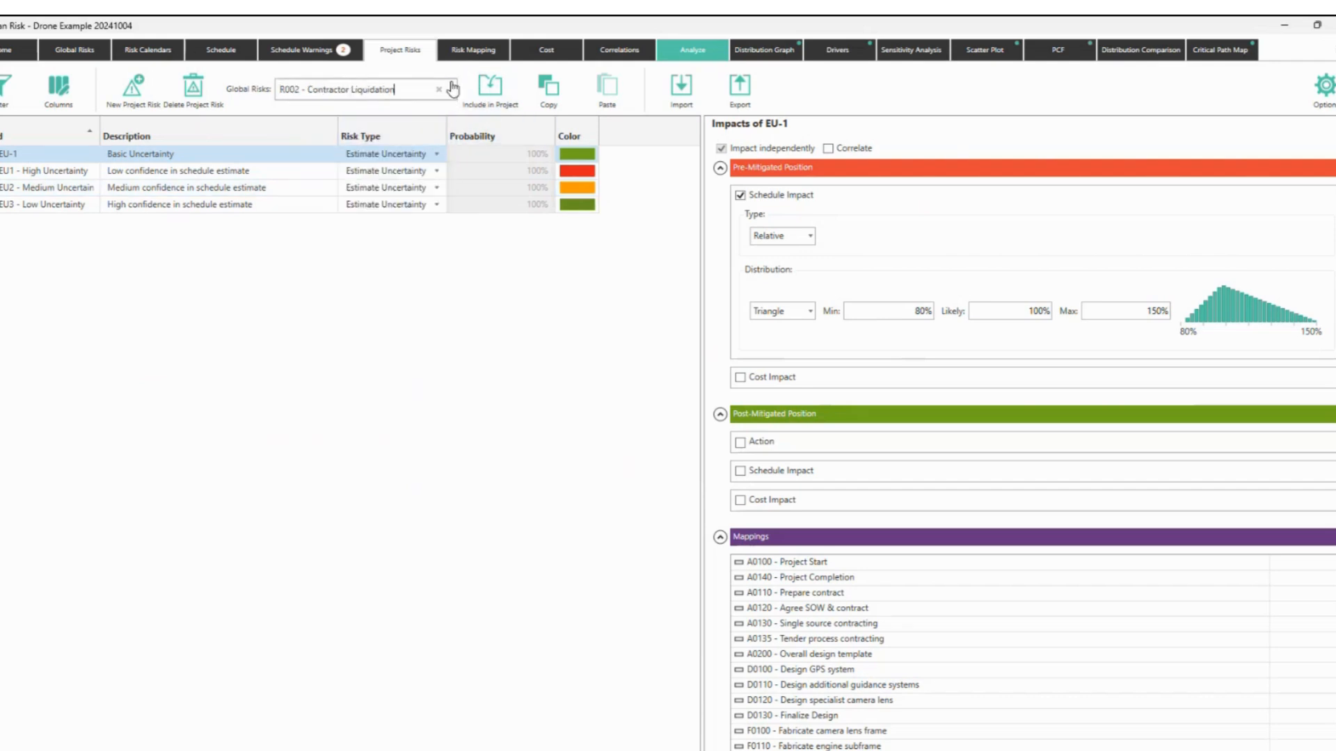
pyautogui.click(491, 89)
pyautogui.click(453, 89)
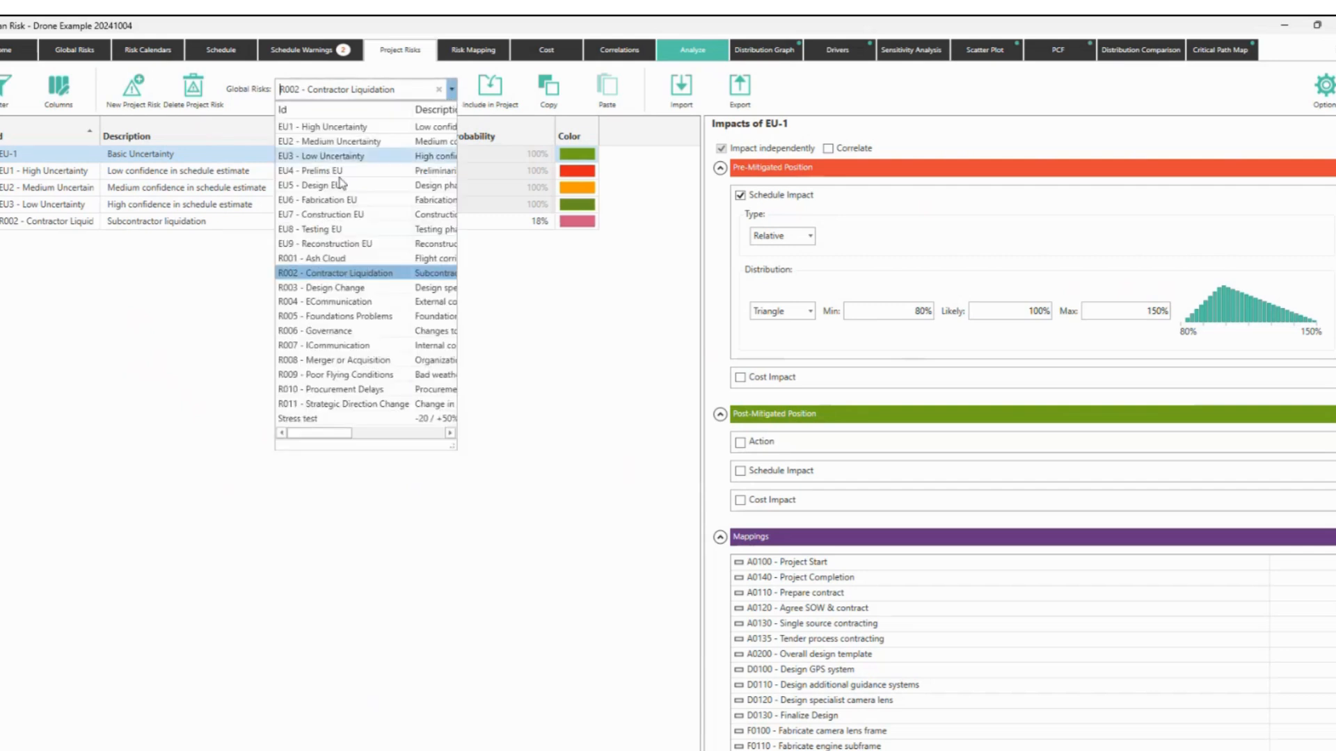
pyautogui.click(315, 331)
pyautogui.click(459, 100)
# Include the global risk R008 - Merger or Acquisition in the project.
pyautogui.click(452, 91)
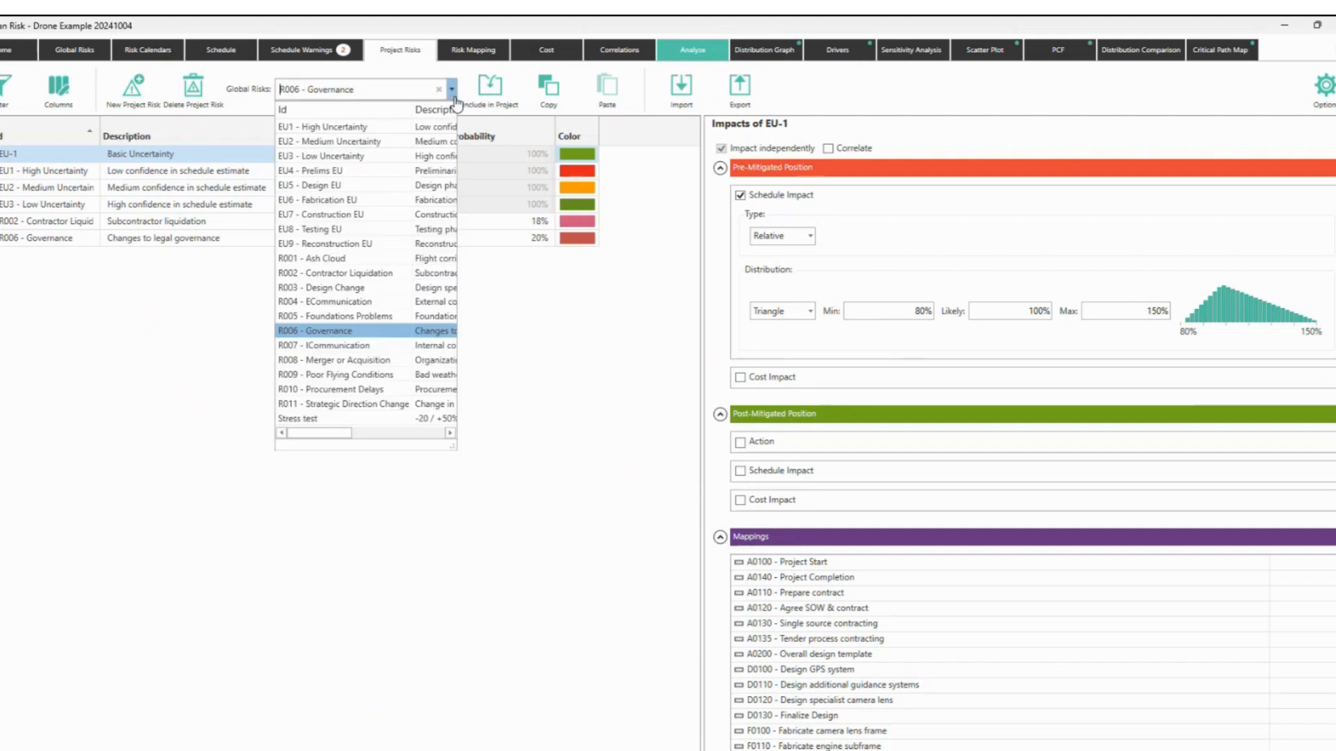
pyautogui.click(322, 375)
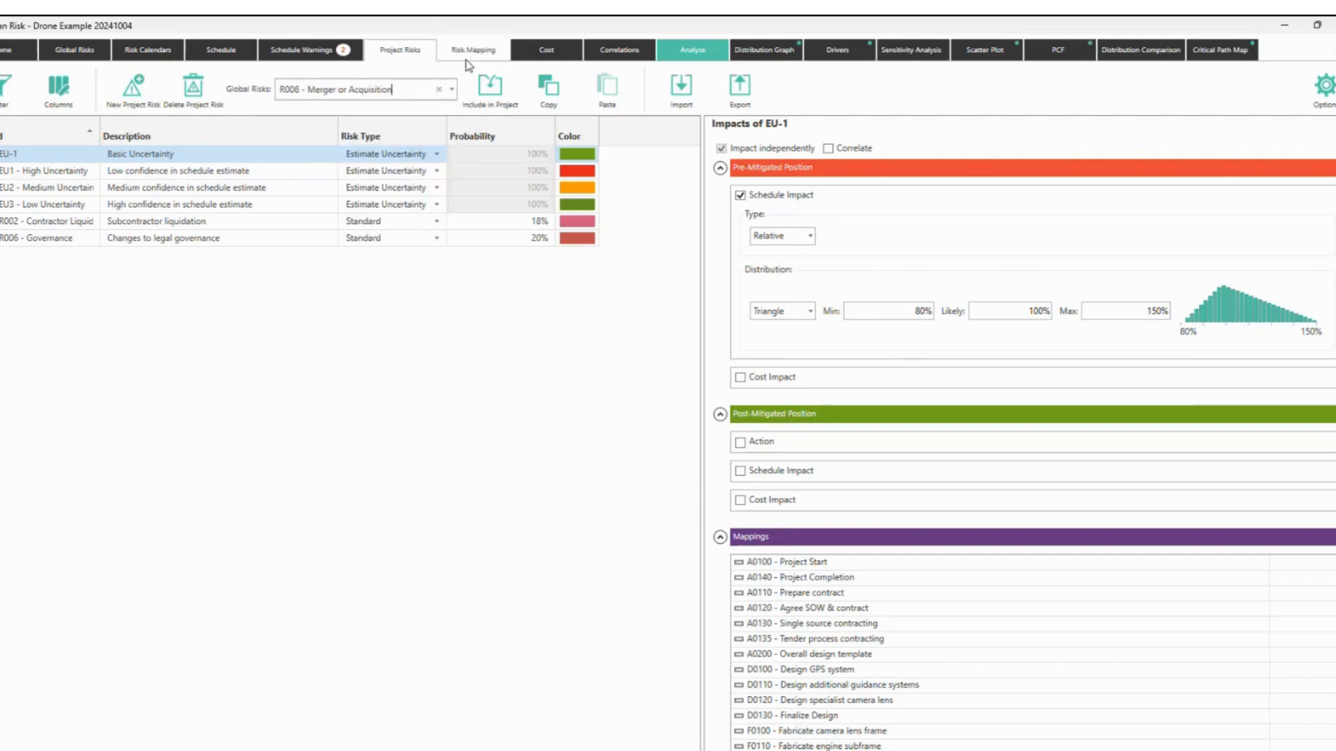
pyautogui.click(490, 89)
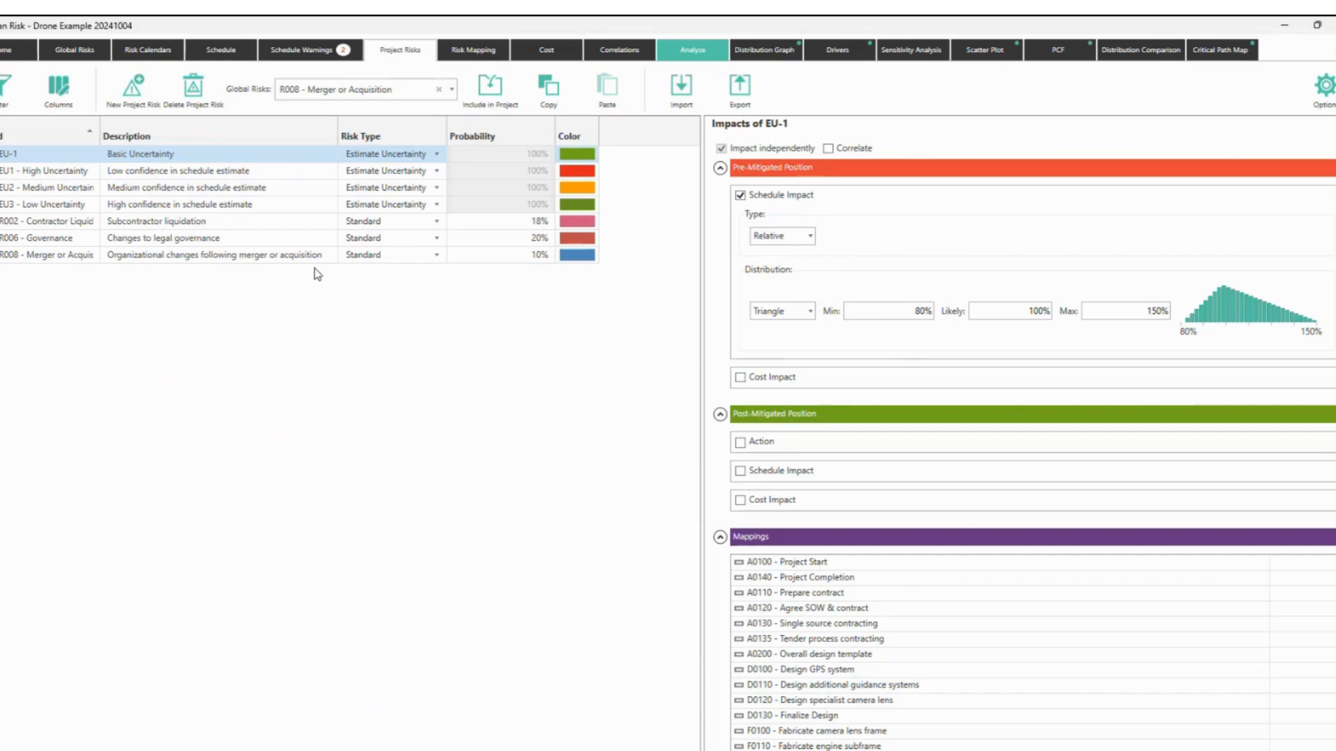
# Open the risk mapping and collapse the Preliminaries group so that only the phase summaries are listed.
pyautogui.click(474, 54)
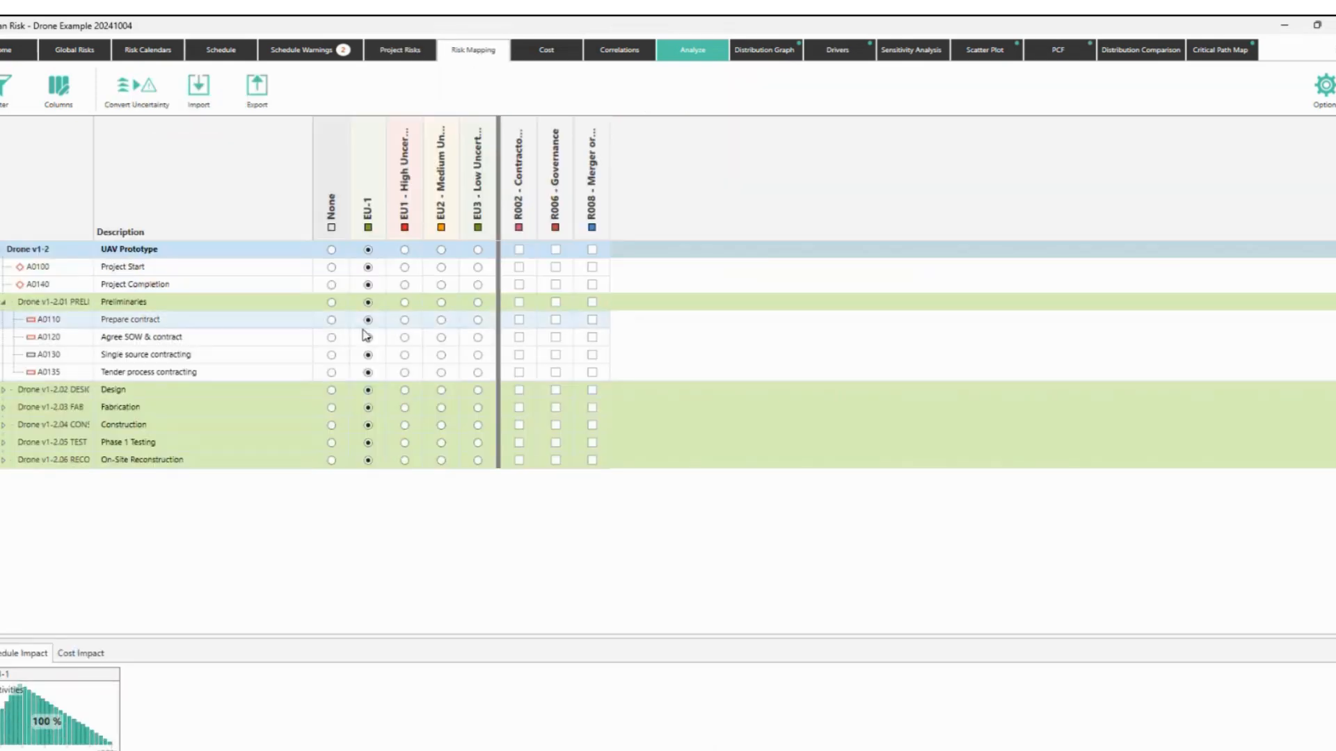
pyautogui.hotkey('ctrl', '2')
pyautogui.moveTo(351, 131)
pyautogui.mouseDown()
pyautogui.moveTo(450, 266)
pyautogui.moveTo(497, 265)
pyautogui.mouseUp()
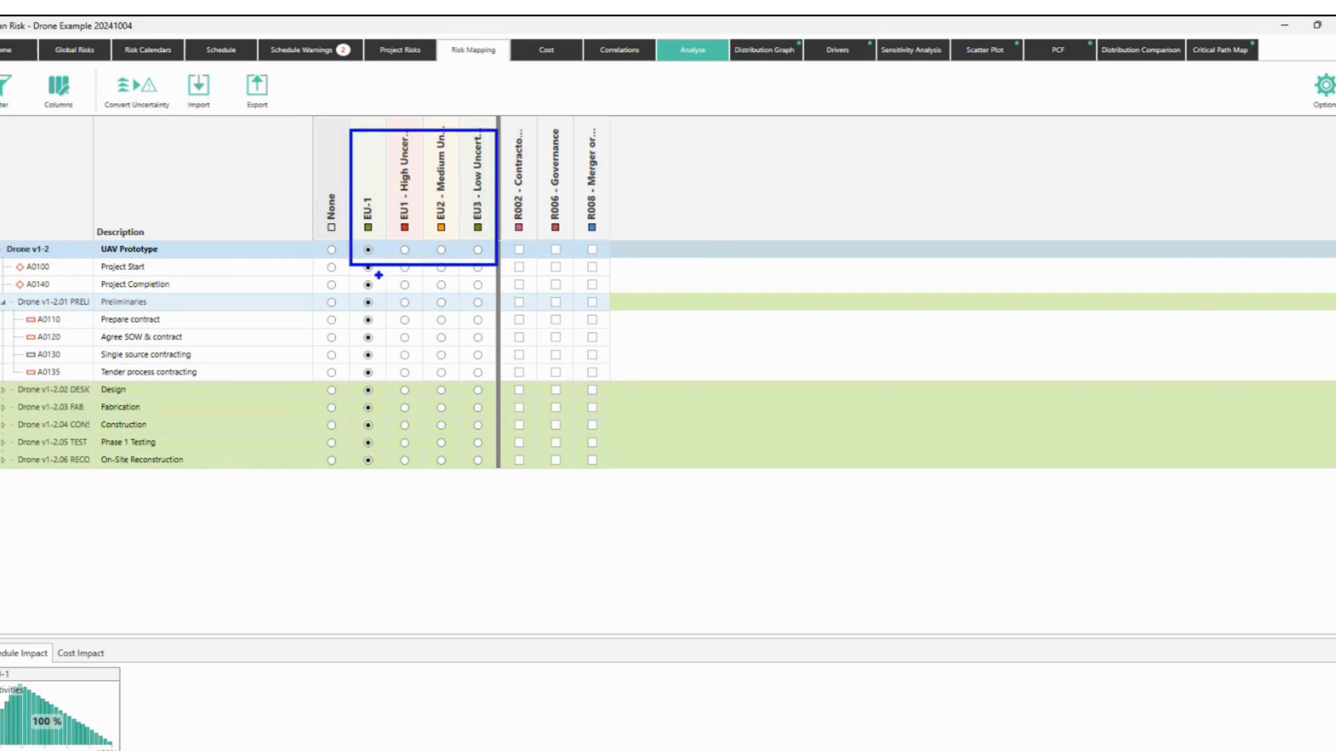
pyautogui.press('Escape')
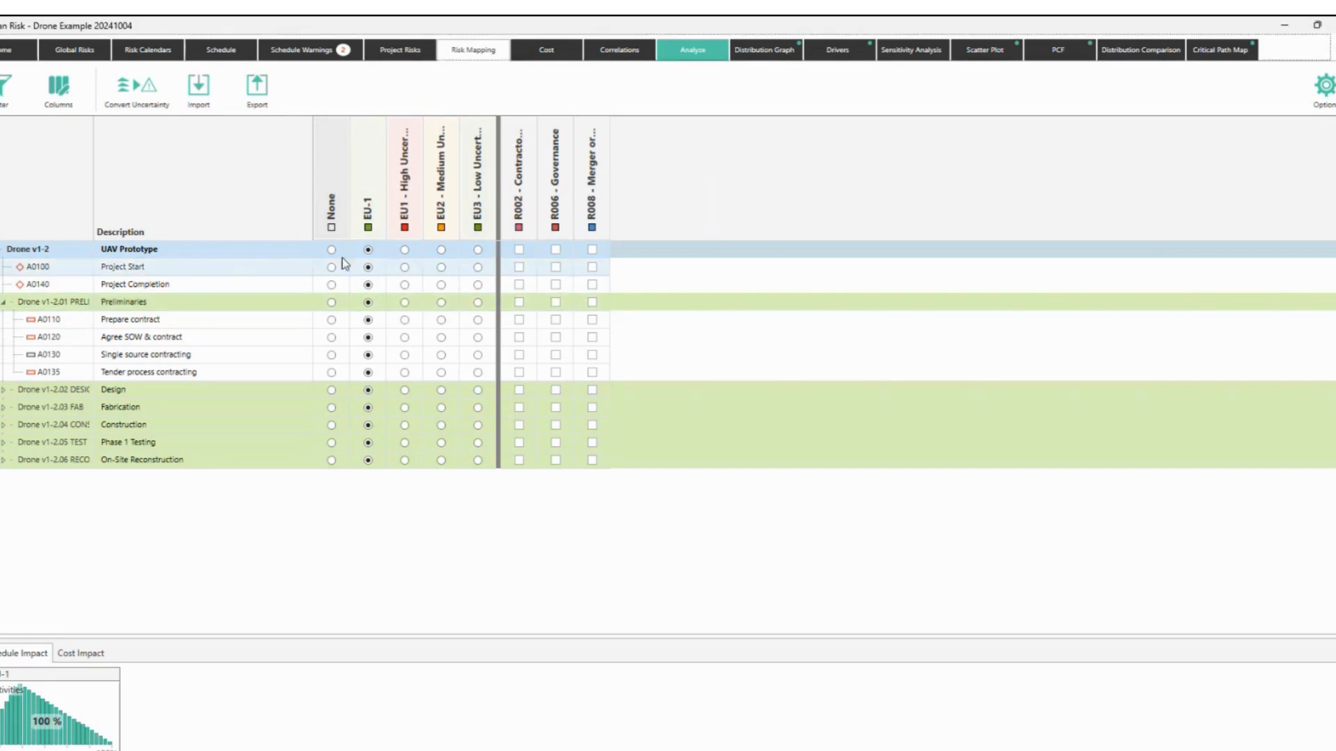
pyautogui.click(0, 250)
pyautogui.click(0, 250)
pyautogui.click(3, 303)
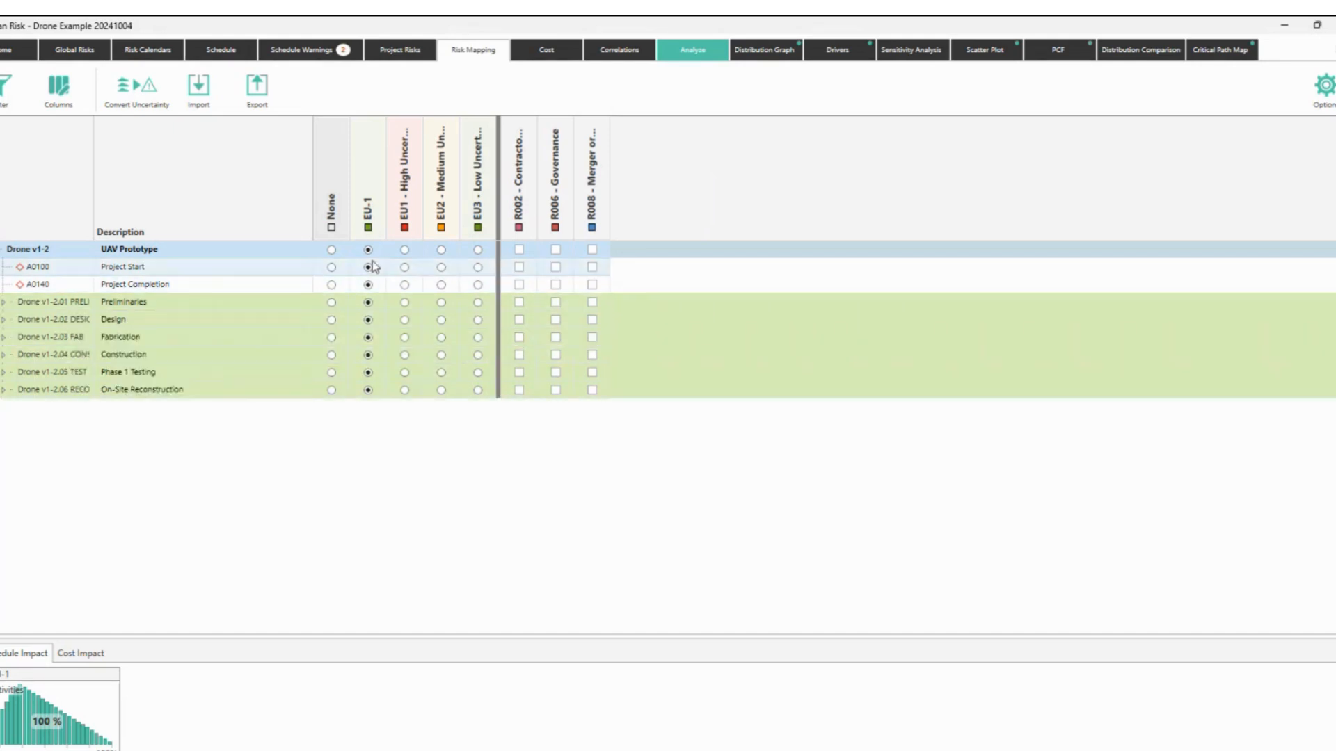
# Map Preliminaries to EU1 - High Uncertainty, Design to EU2 - Medium Uncertainty and Fabrication to EU3 - Low Uncertainty.
pyautogui.click(404, 302)
pyautogui.click(441, 320)
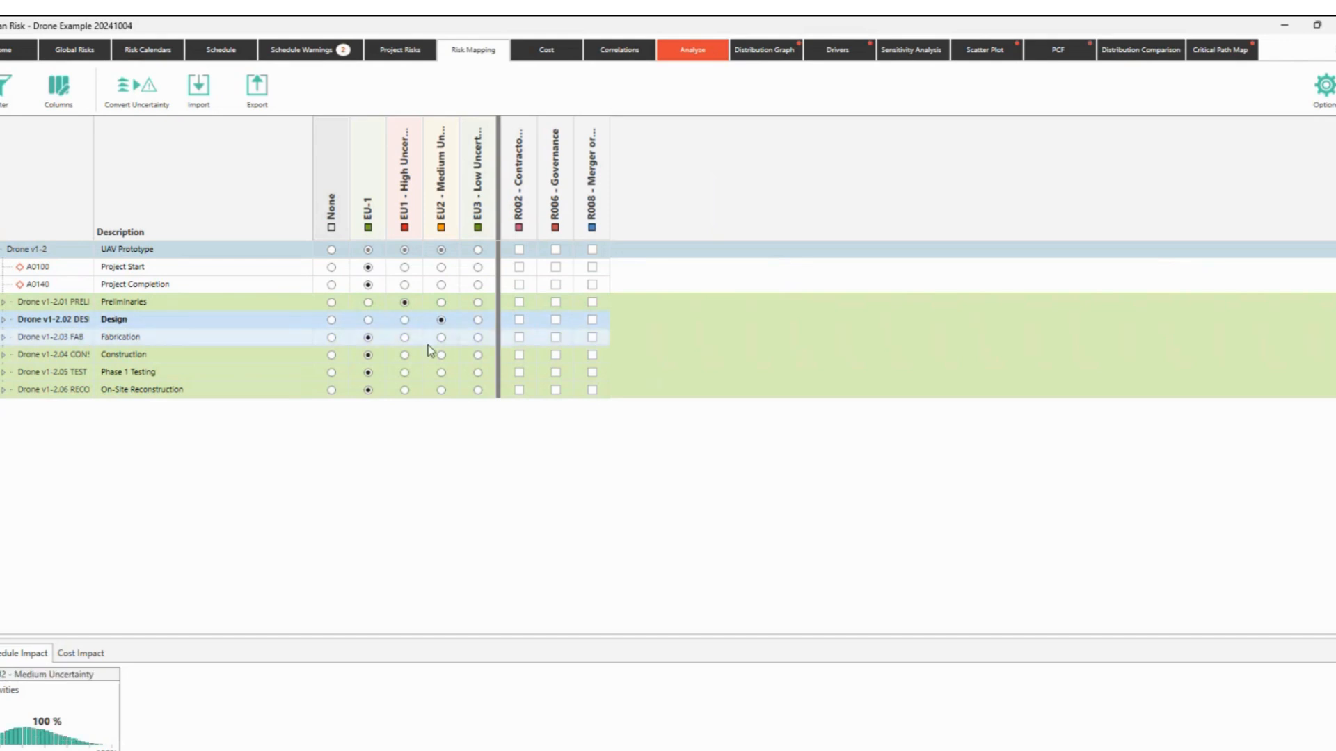
pyautogui.click(477, 338)
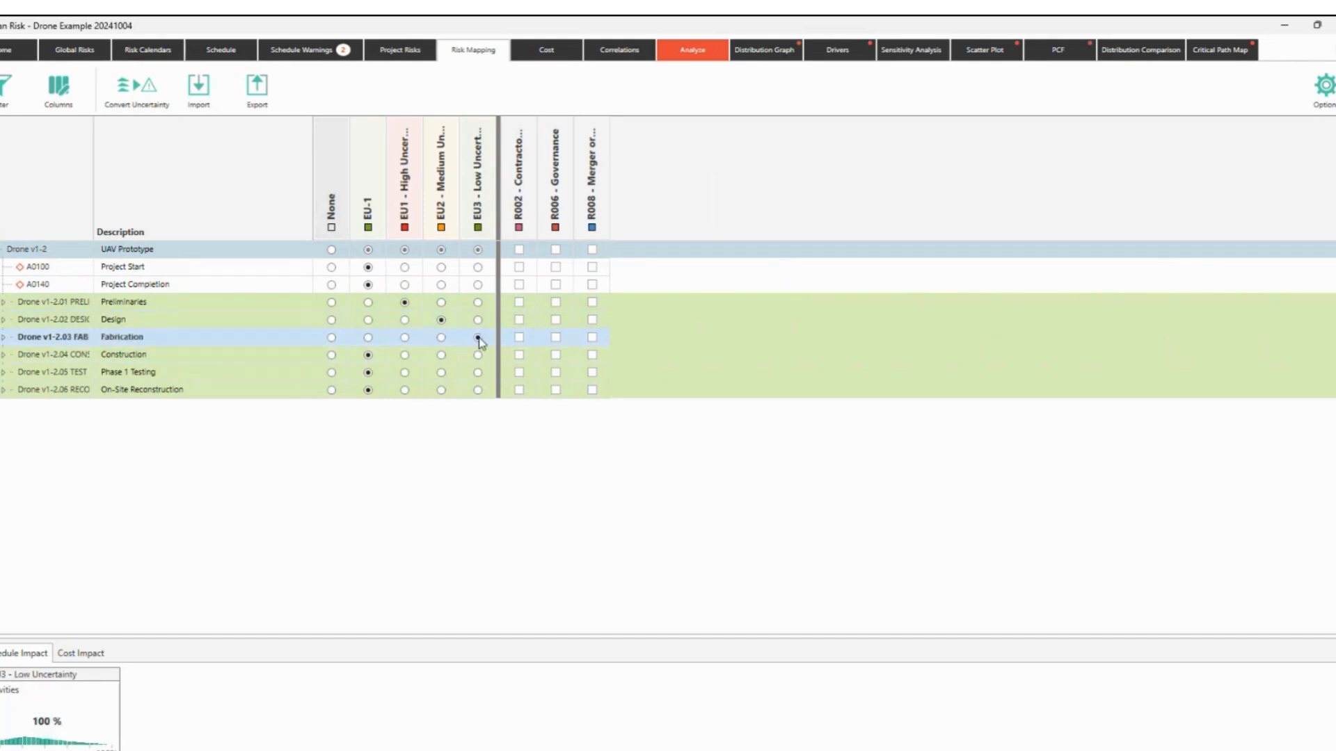
# Map Construction to EU2 - Medium Uncertainty, Phase 1 Testing to EU3 - Low Uncertainty and On-Site Reconstruction to EU1 - High Uncertainty.
pyautogui.click(441, 355)
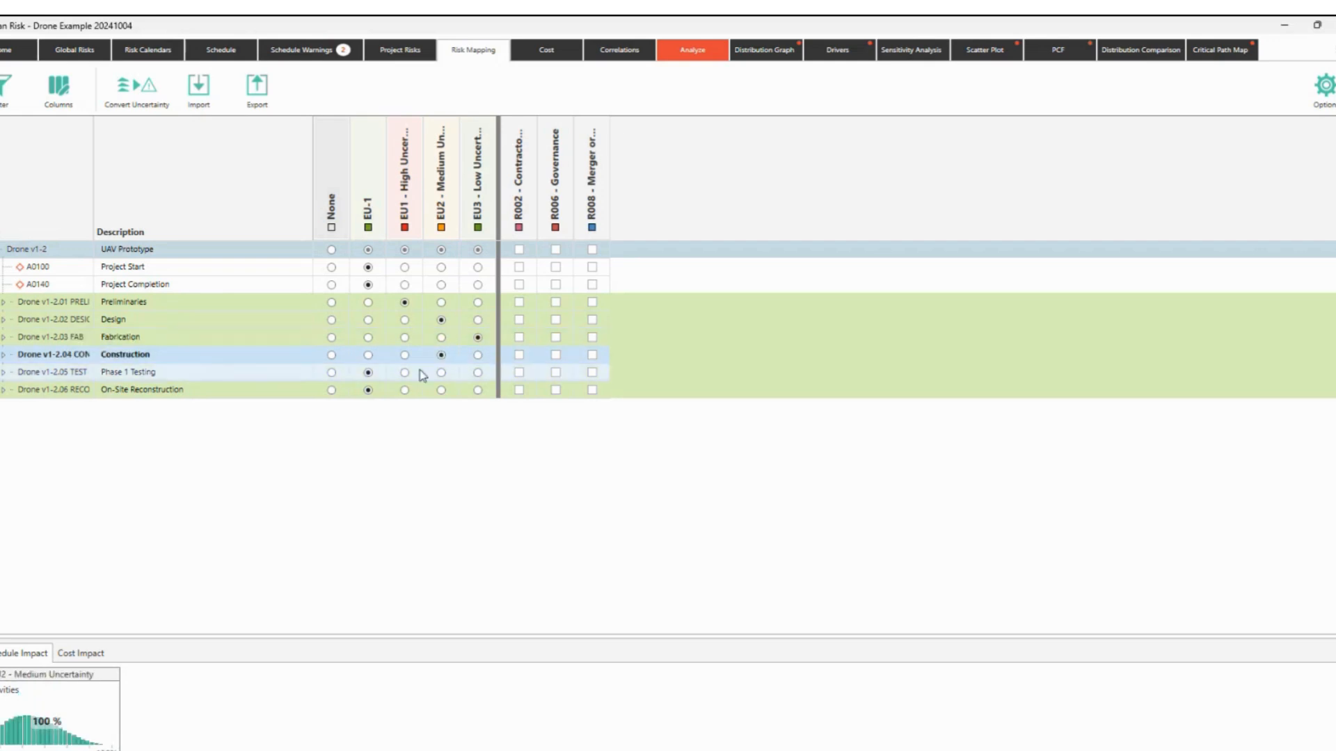
pyautogui.click(476, 373)
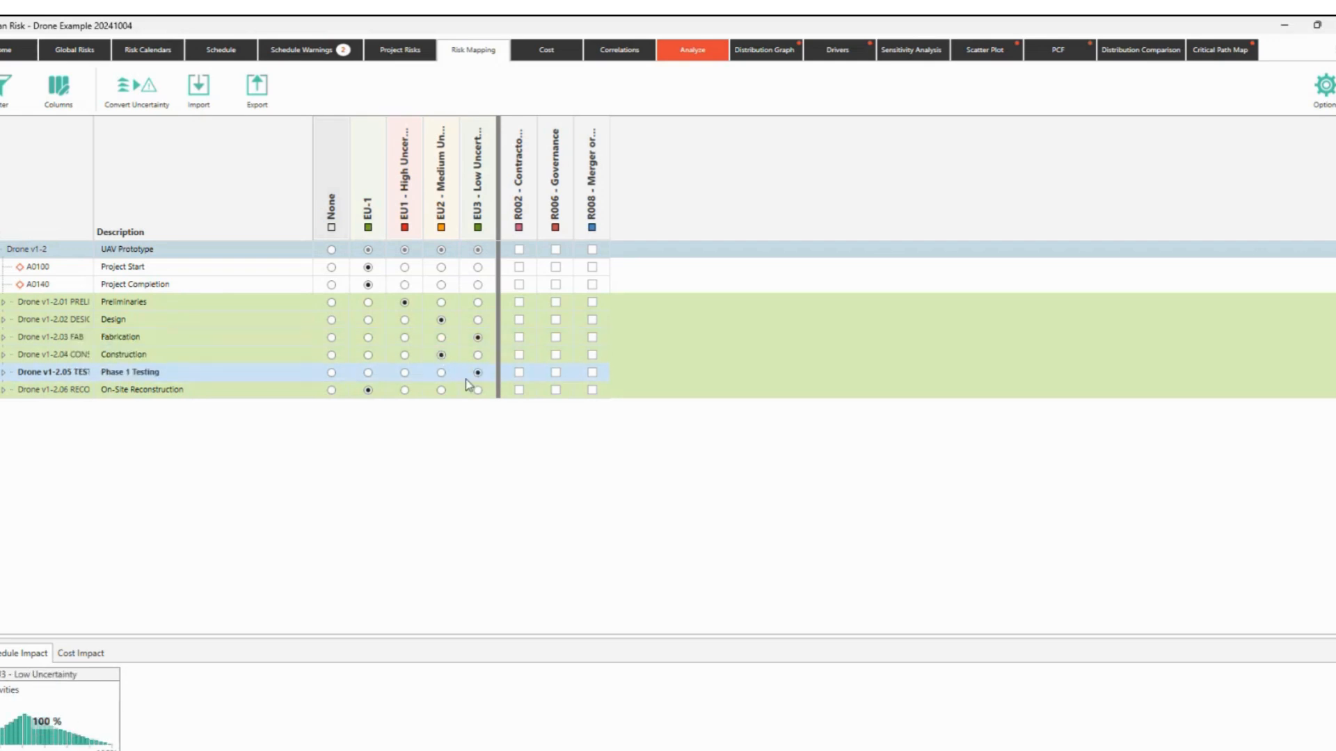
pyautogui.click(402, 391)
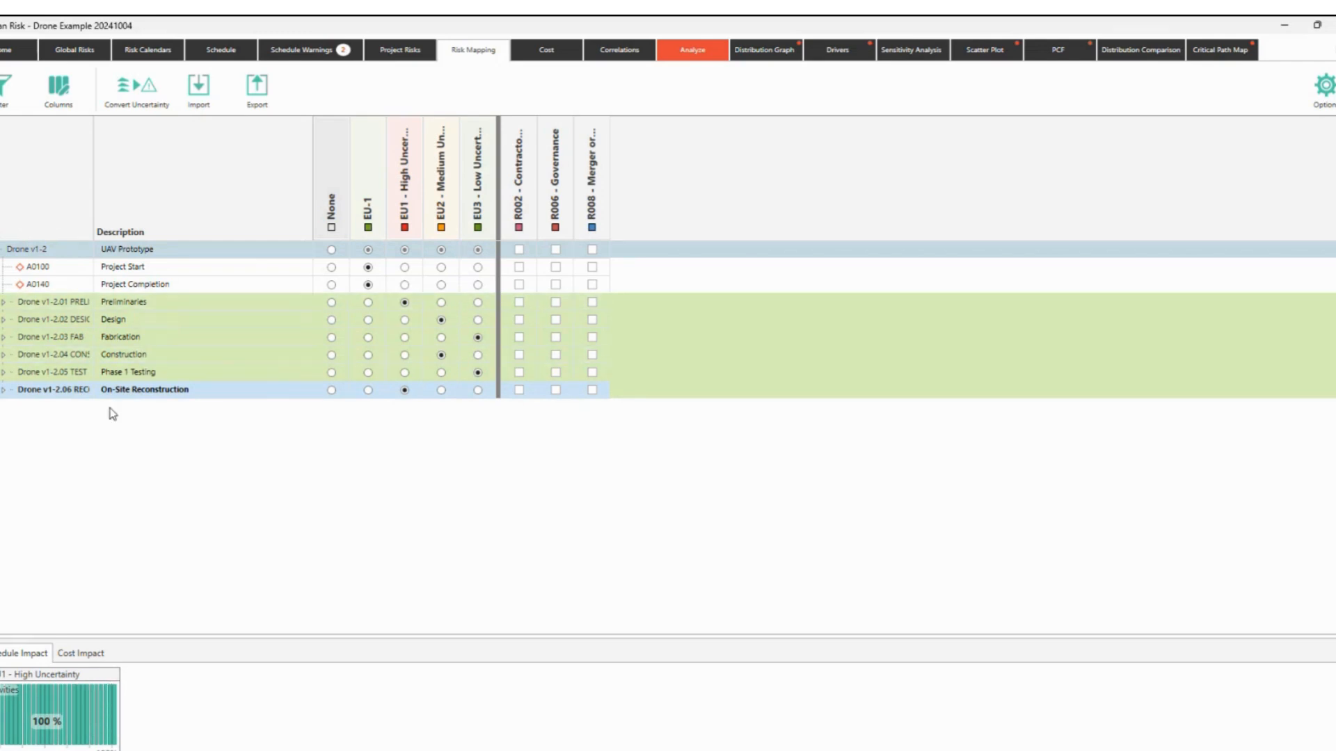
pyautogui.click(265, 368)
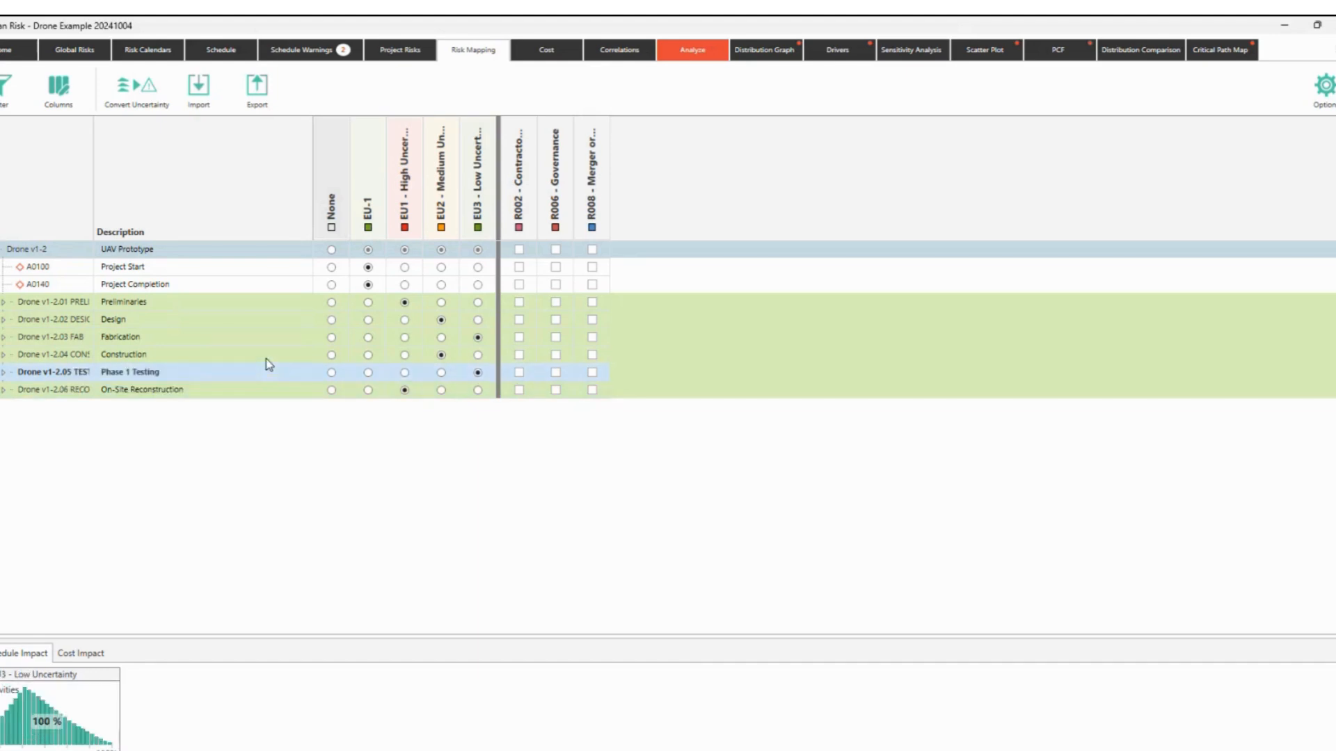
pyautogui.click(266, 352)
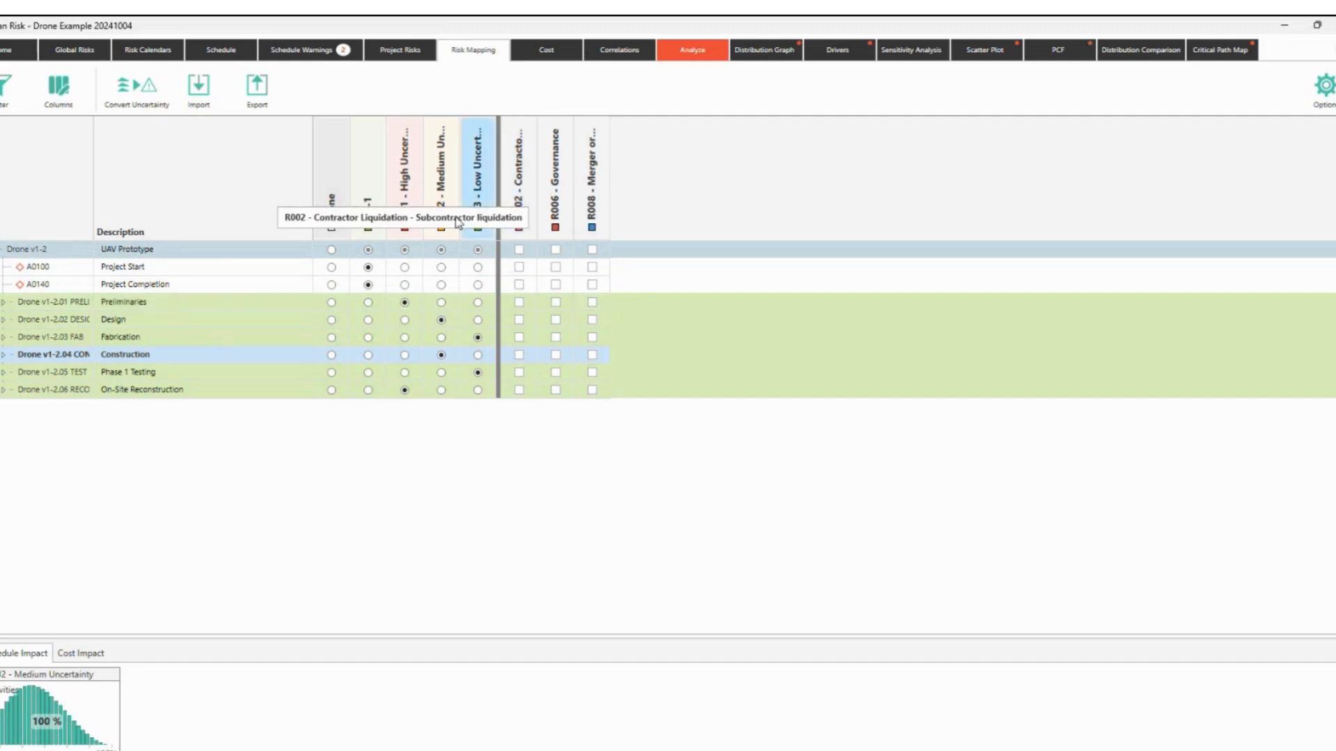
# Within Design, map R002 - Contractor Liquidation to D0110 Design additional guidance systems and R006 - Governance to D0130 Finalize Design.
pyautogui.click(4, 319)
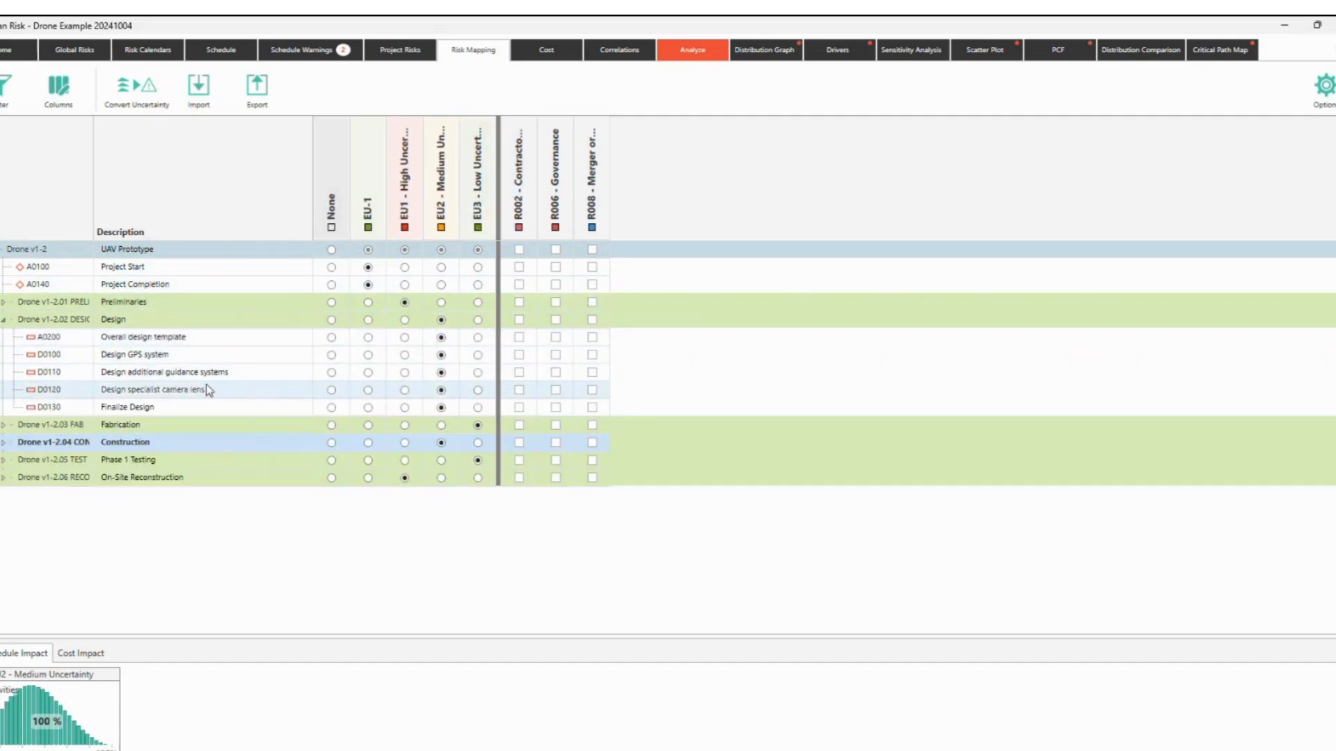
pyautogui.click(519, 372)
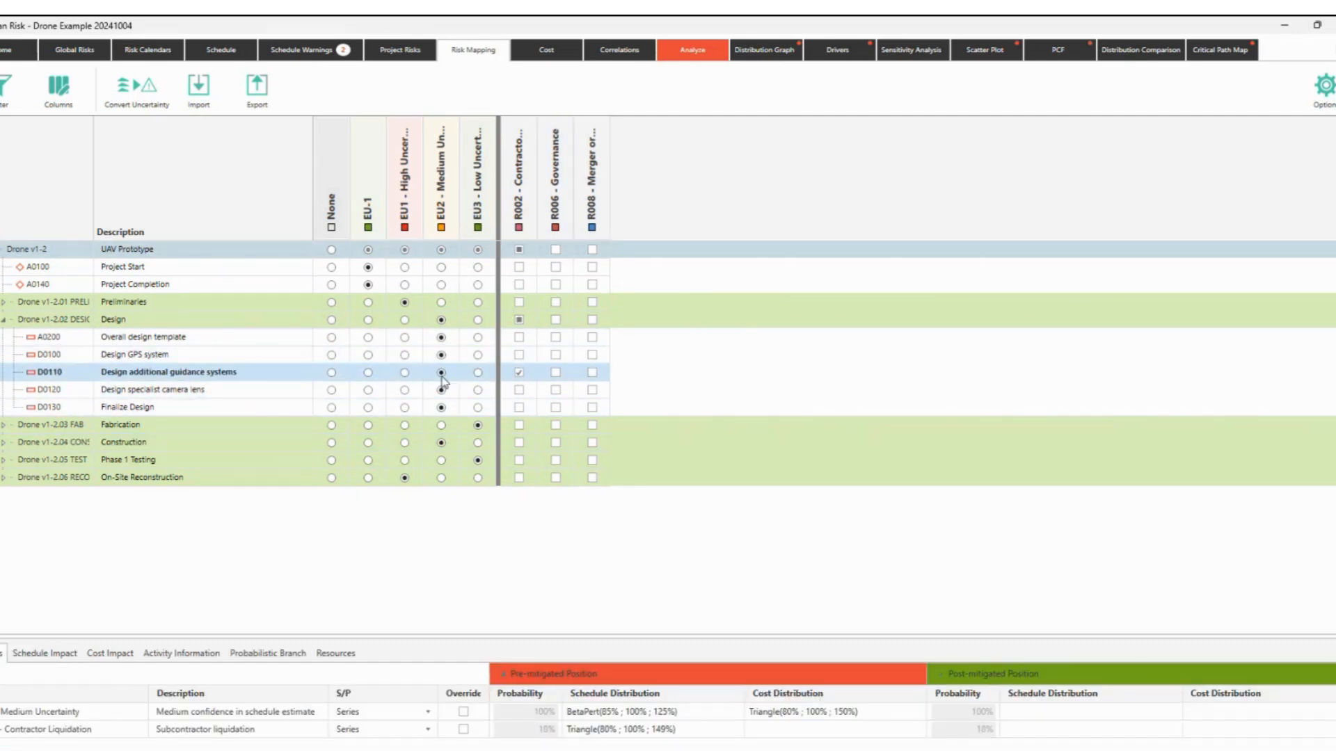
pyautogui.click(555, 407)
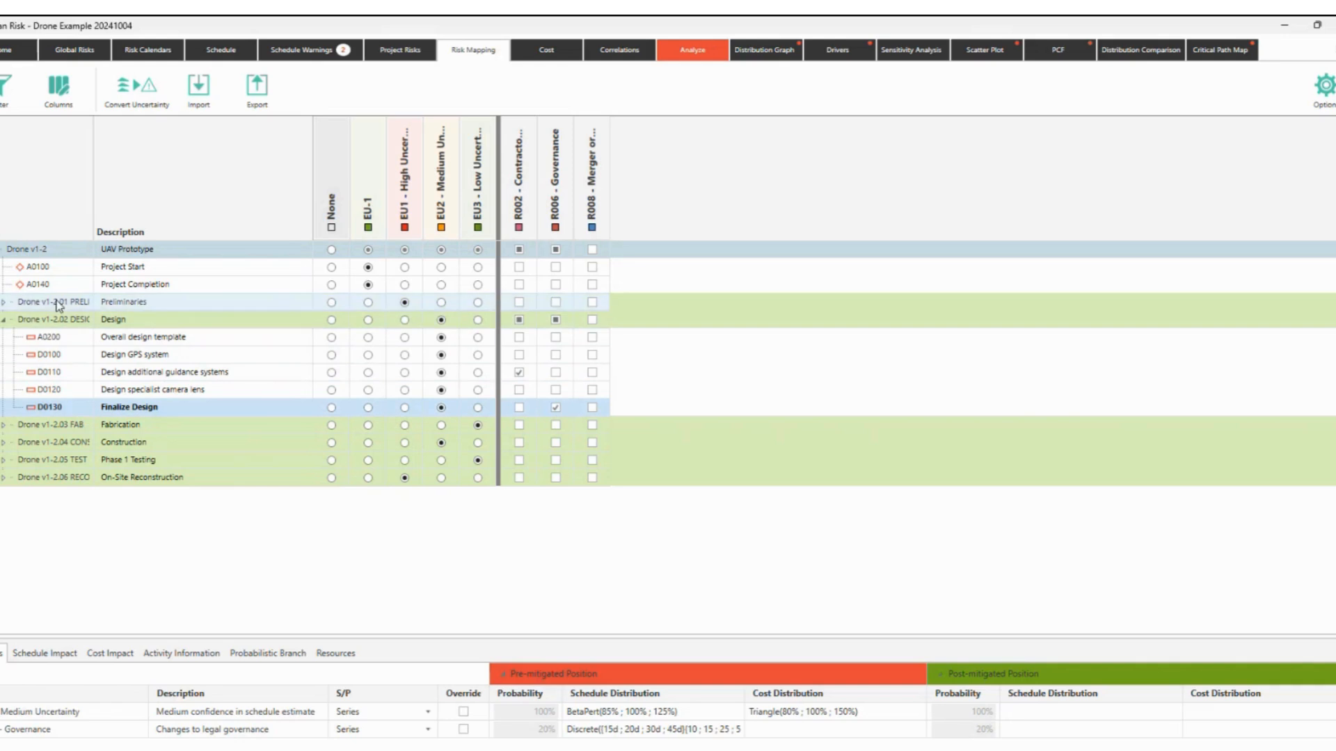
# Map R006 - Governance to all Preliminaries activities and R008 - Merger or Acquisition to A0135 Tender process contracting.
pyautogui.click(3, 302)
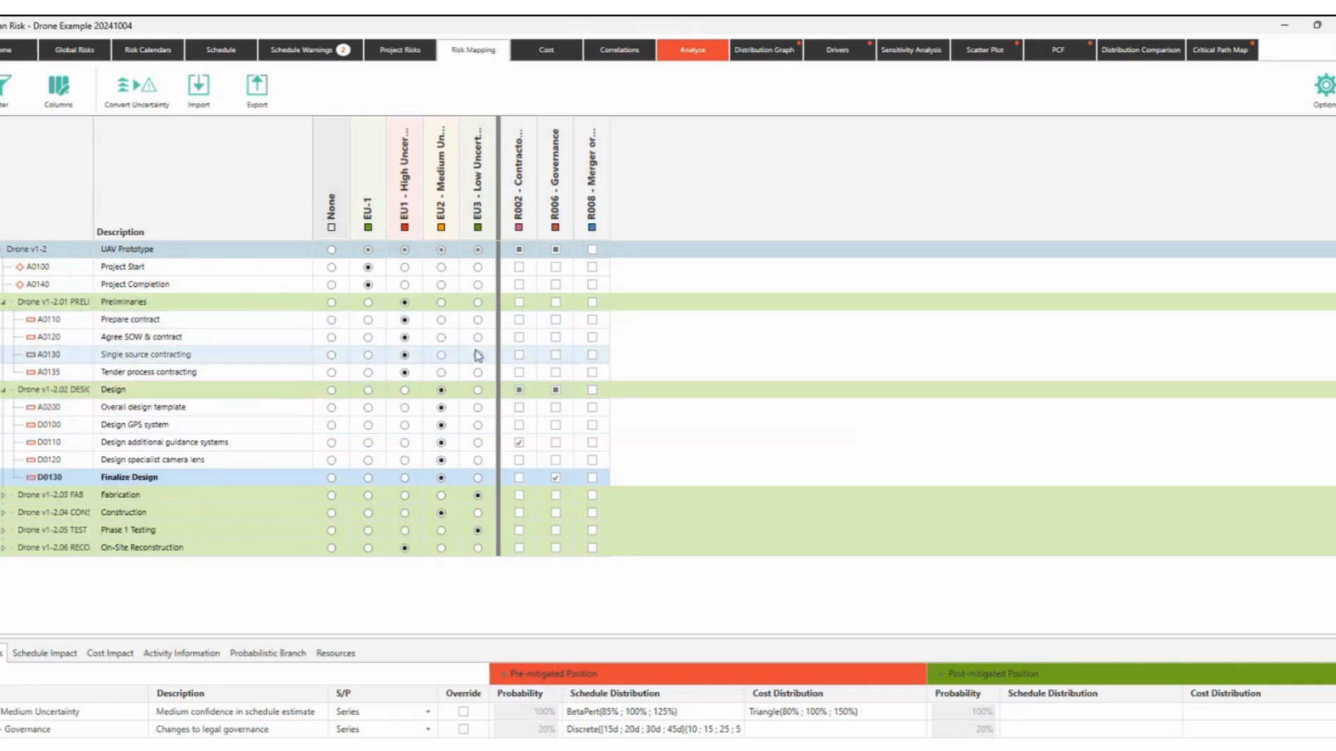
pyautogui.click(556, 303)
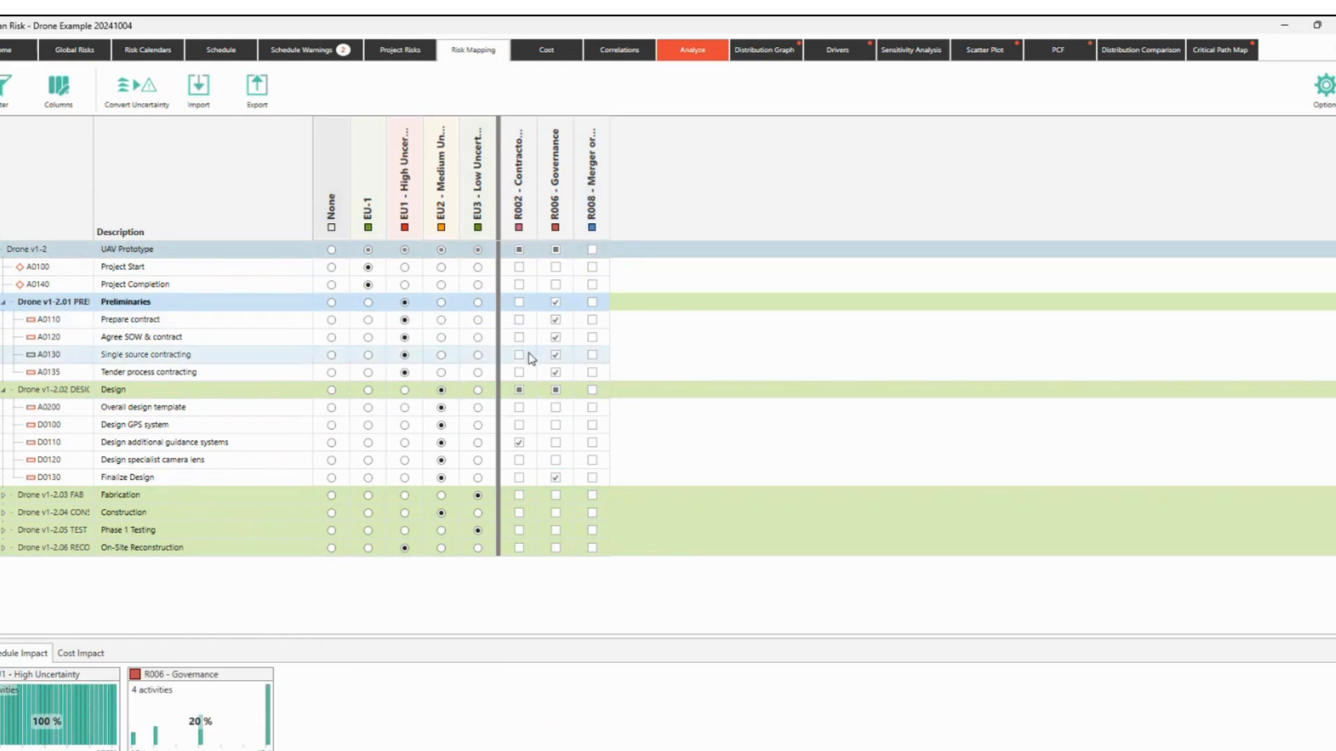
pyautogui.click(593, 372)
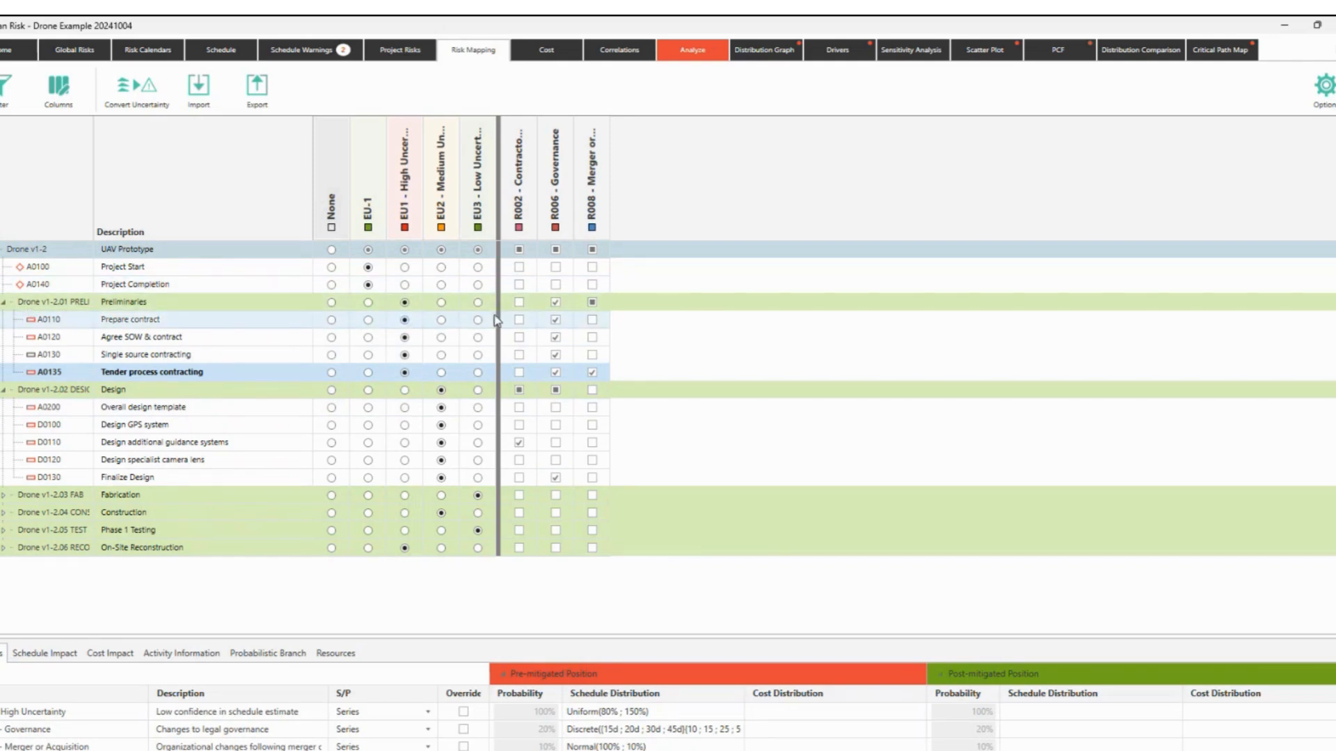
# Limit R006 - Governance within Preliminaries to A0120 and A0130, and also map it to D0120 Design specialist camera lens.
pyautogui.click(556, 303)
pyautogui.click(555, 337)
pyautogui.click(555, 355)
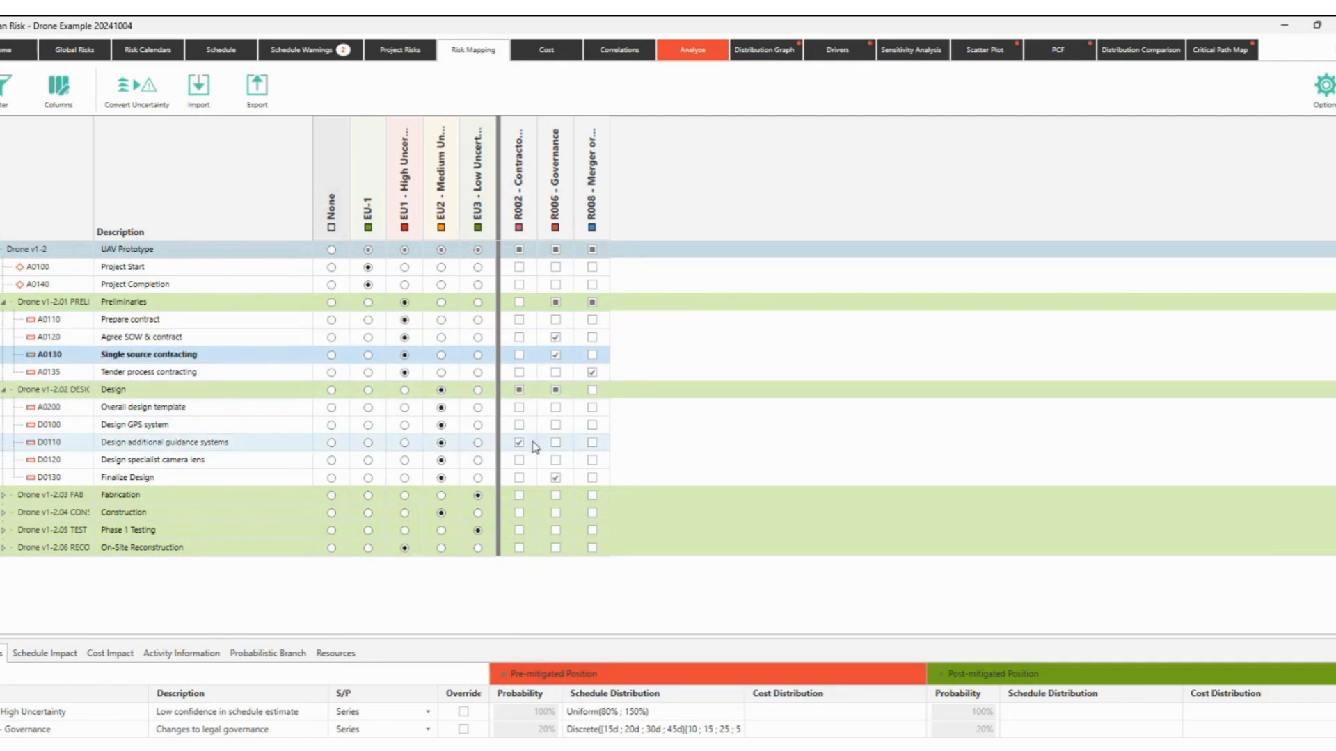
pyautogui.click(555, 459)
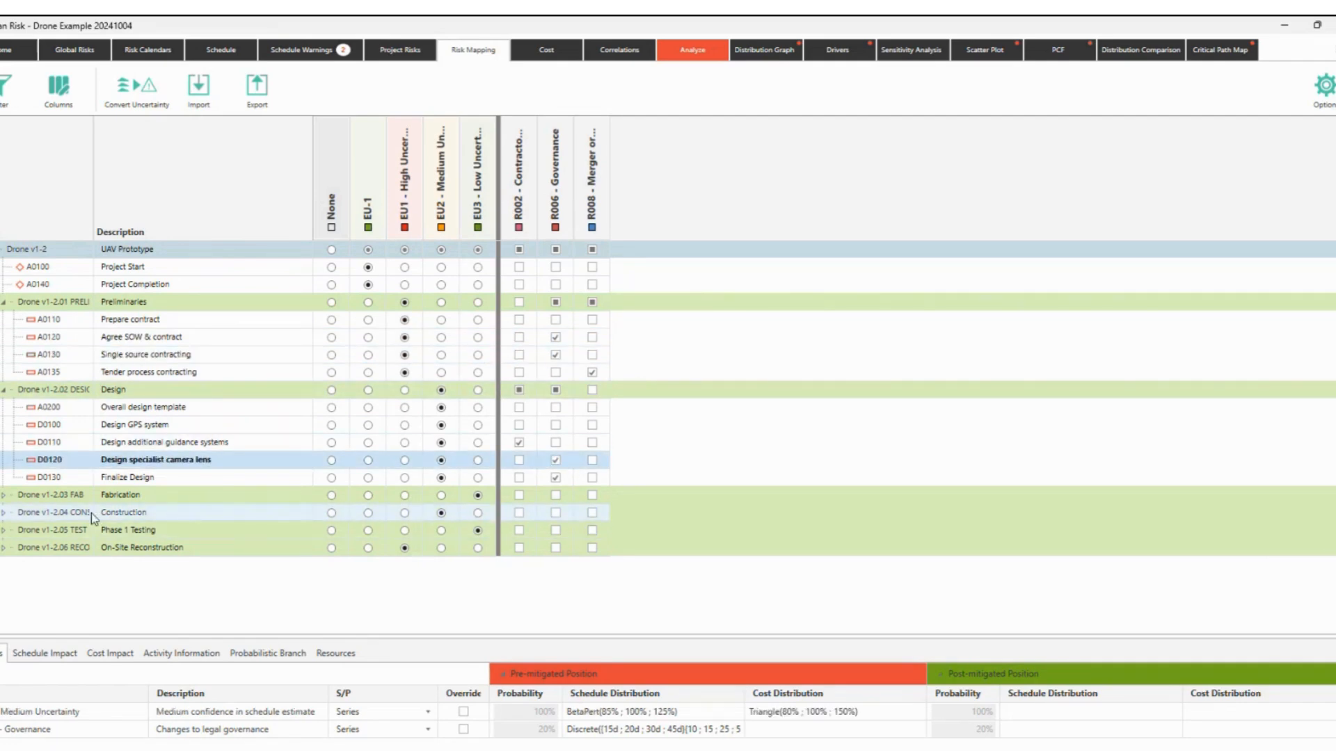
# Map R006 - Governance to C0110 Assemble engine components, and R008 - Merger or Acquisition to C0120 and A0120.
pyautogui.click(3, 513)
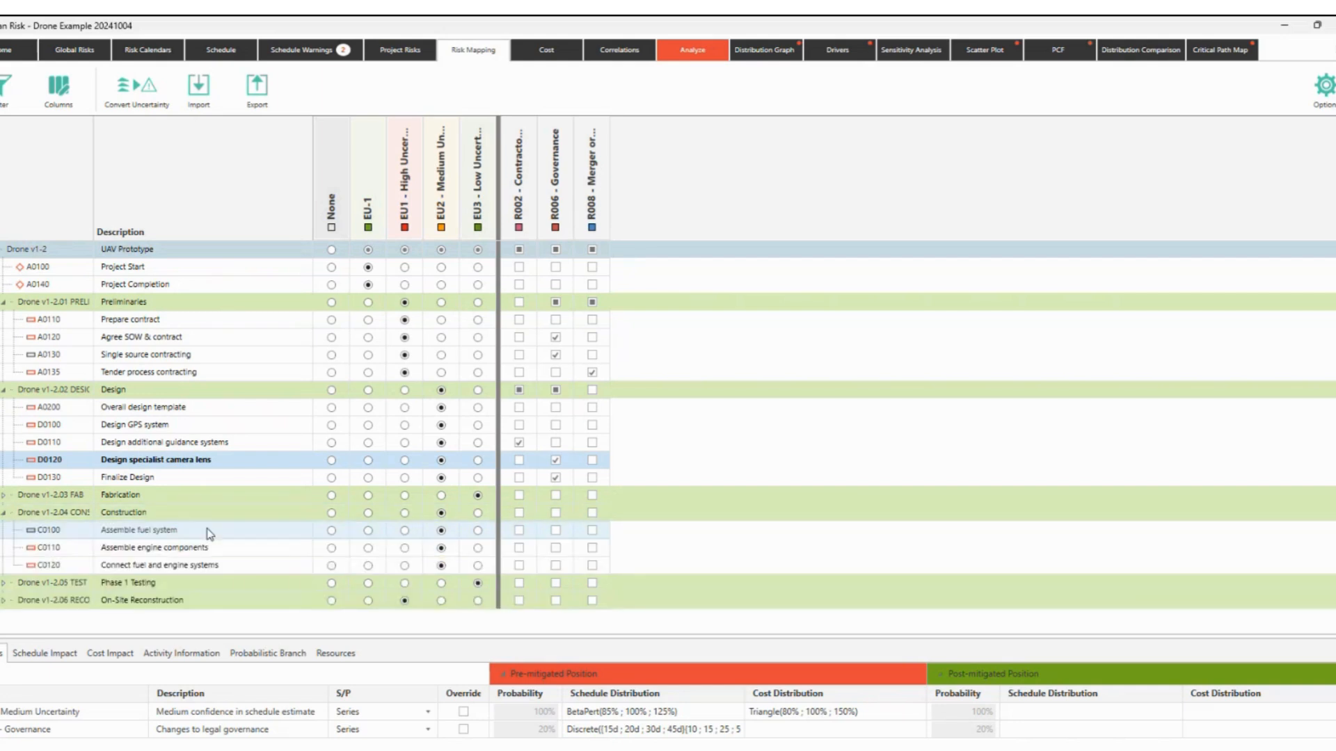
pyautogui.click(555, 548)
pyautogui.click(591, 566)
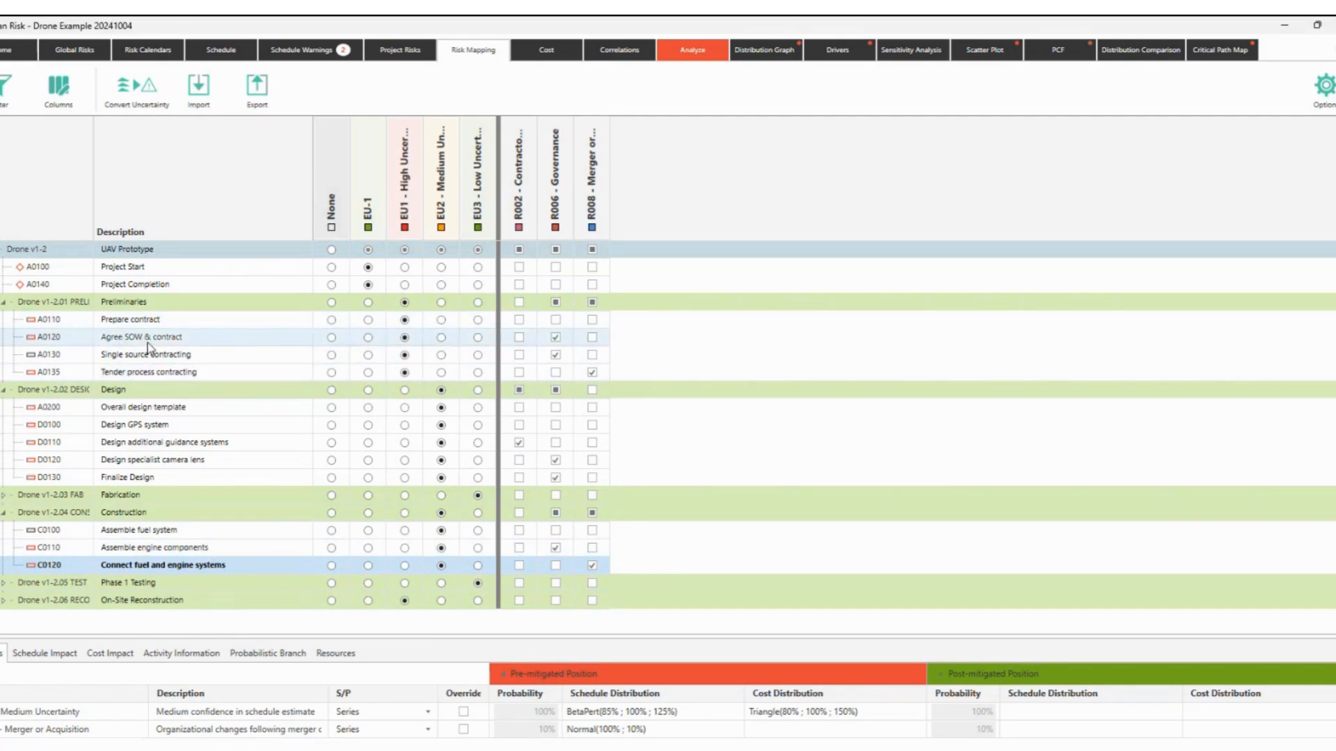
pyautogui.click(591, 337)
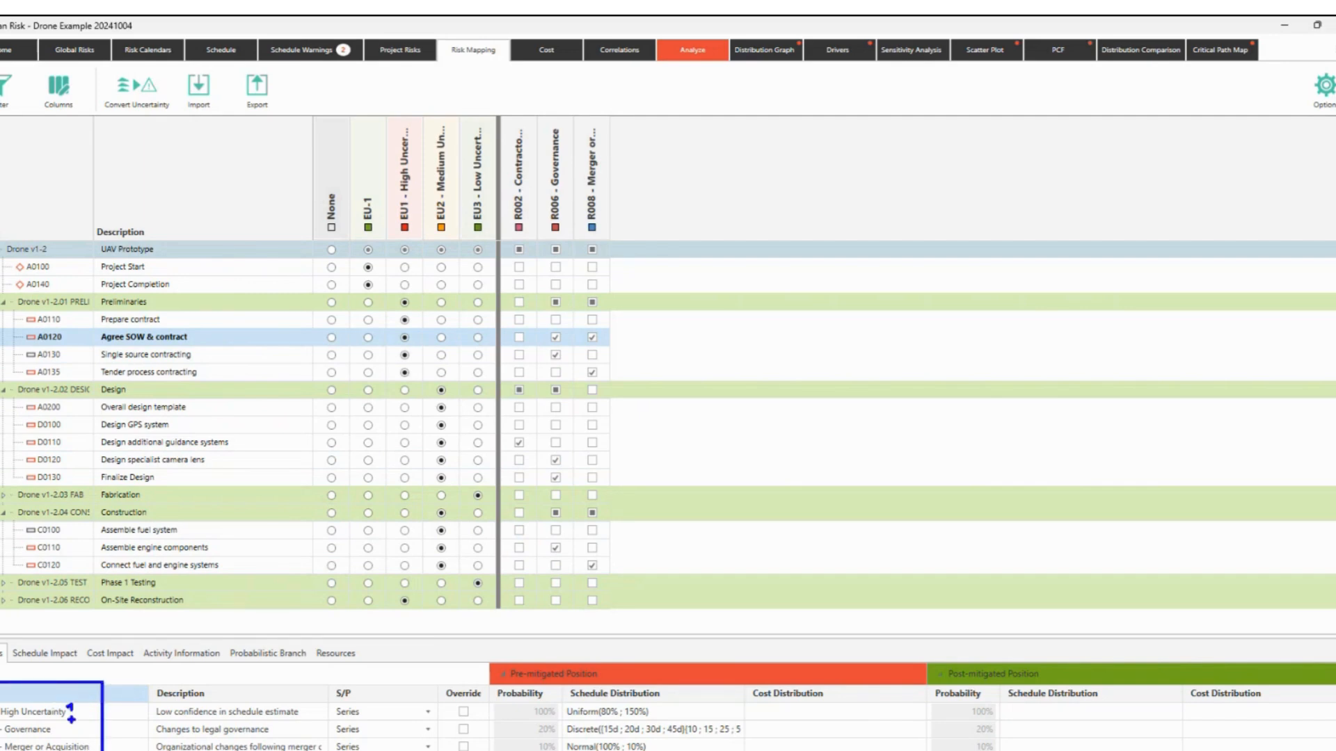
# Examine the combined schedule impact of the risks mapped to A0120 Agree SOW & contract.
pyautogui.click(49, 654)
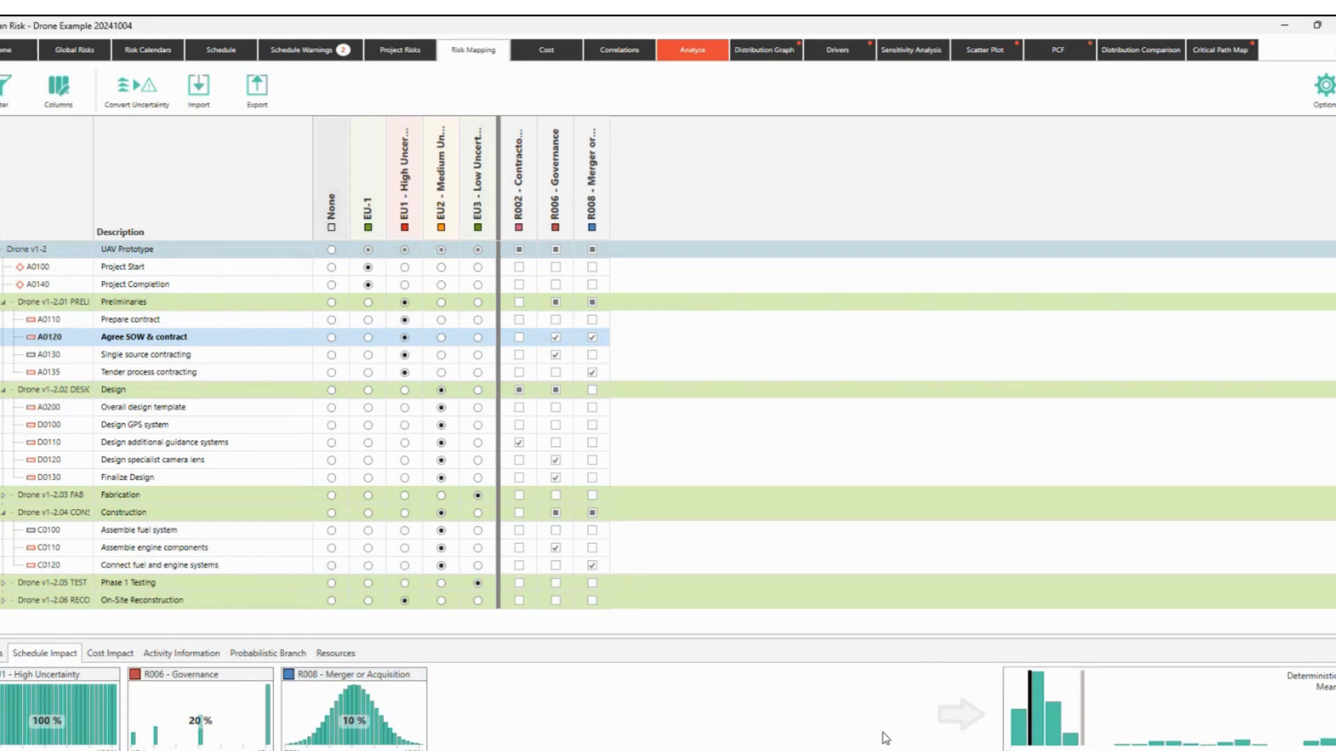
pyautogui.moveTo(995, 745); pyautogui.dragTo(1334, 750)
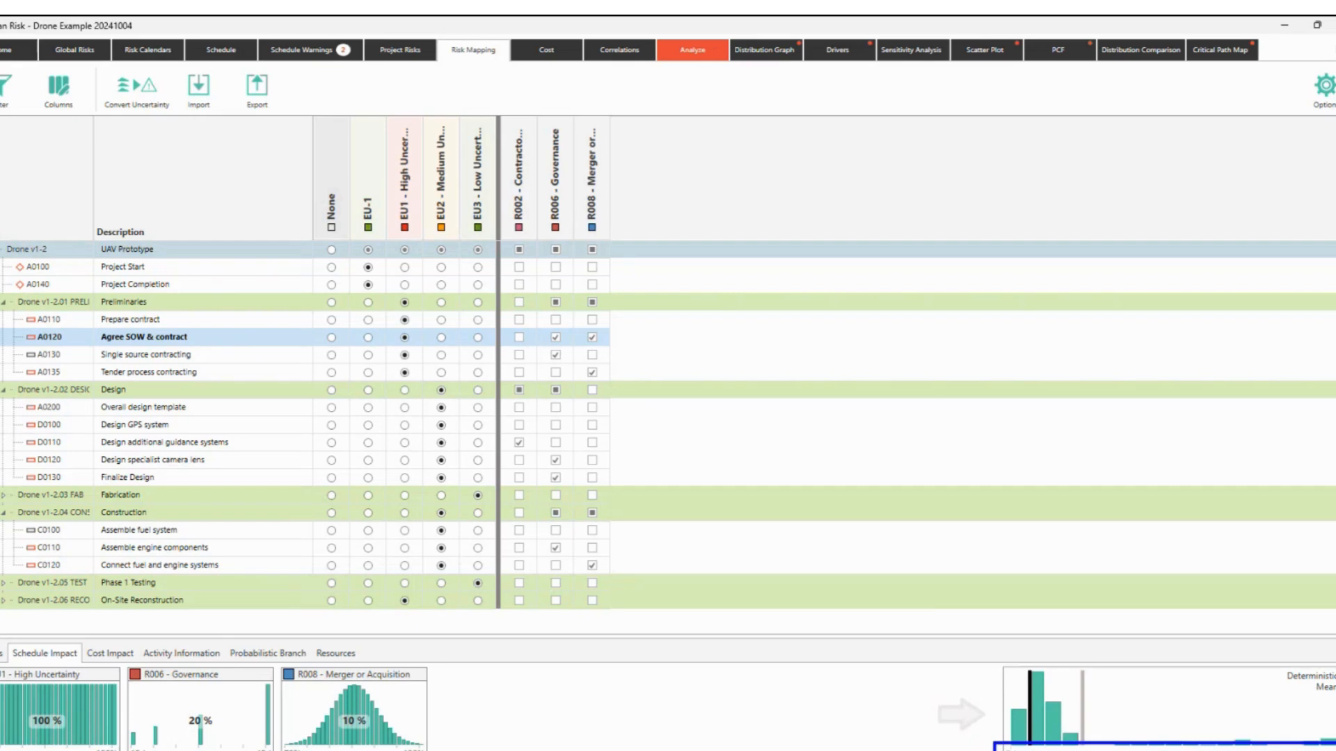
pyautogui.moveTo(15, 327)
pyautogui.mouseDown()
pyautogui.moveTo(109, 364)
pyautogui.moveTo(631, 349)
pyautogui.mouseUp()
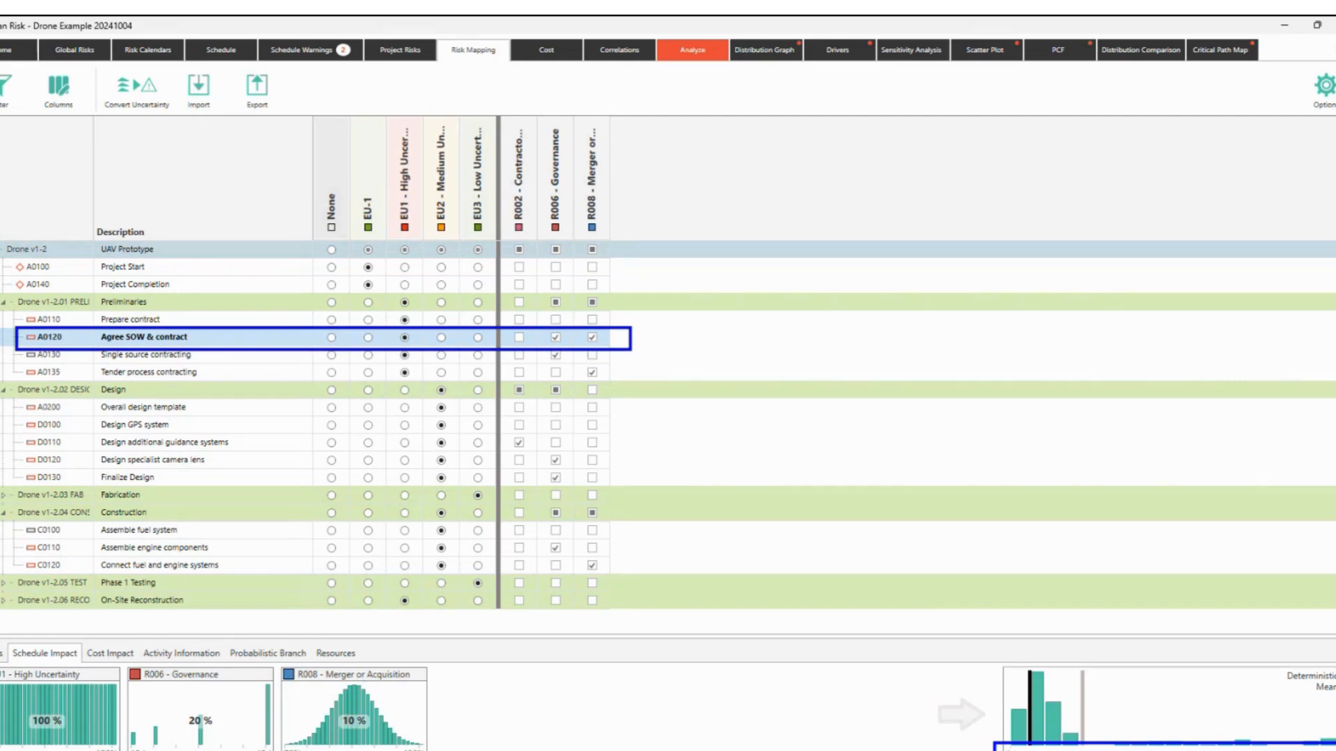
pyautogui.press('Escape')
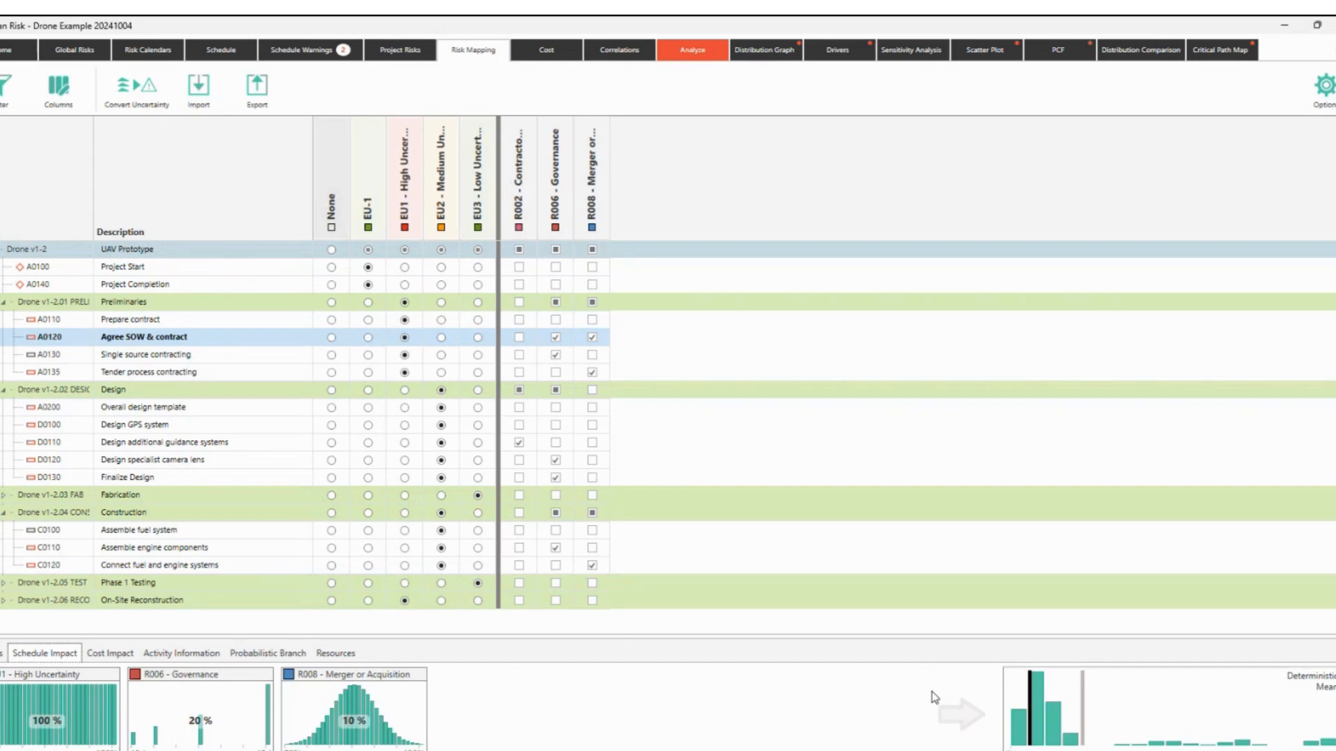
# Remove R006 - Governance from A0120 Agree SOW & contract and D0130 Finalize Design, and return to the project risks.
pyautogui.click(556, 338)
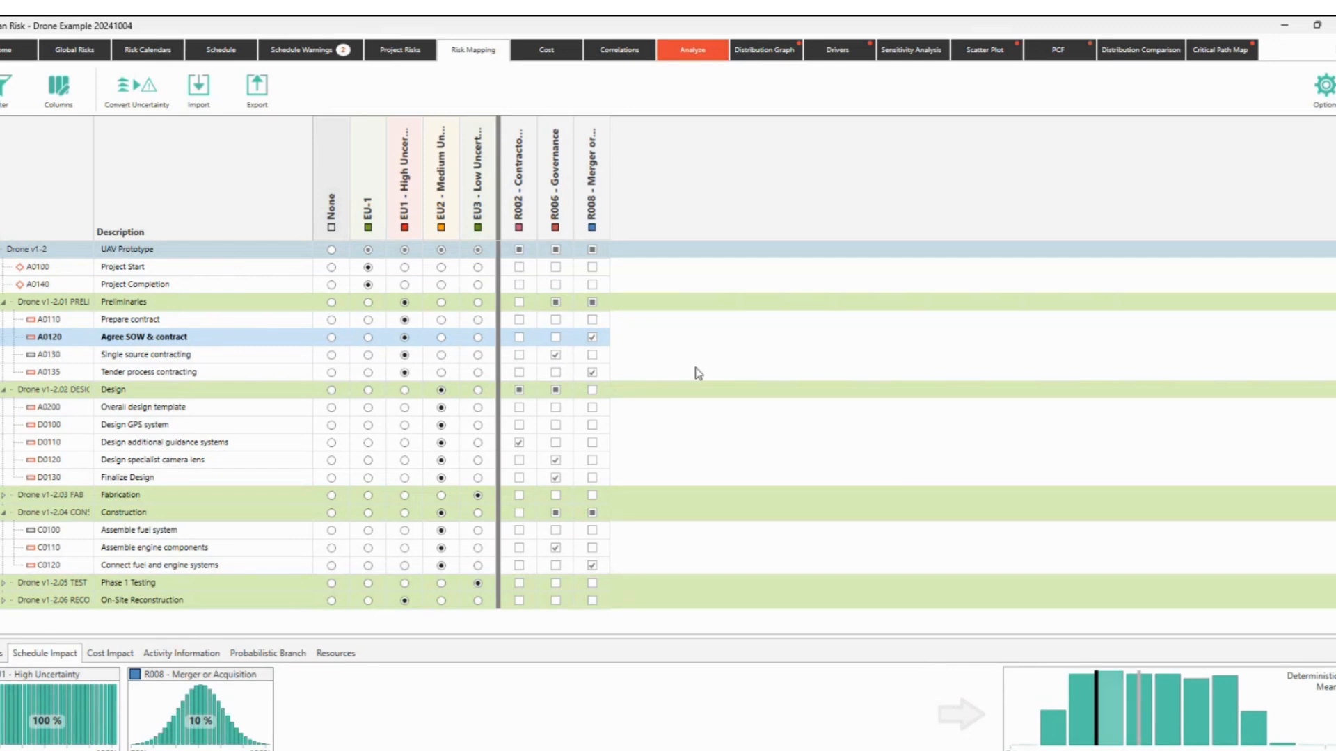
pyautogui.click(555, 480)
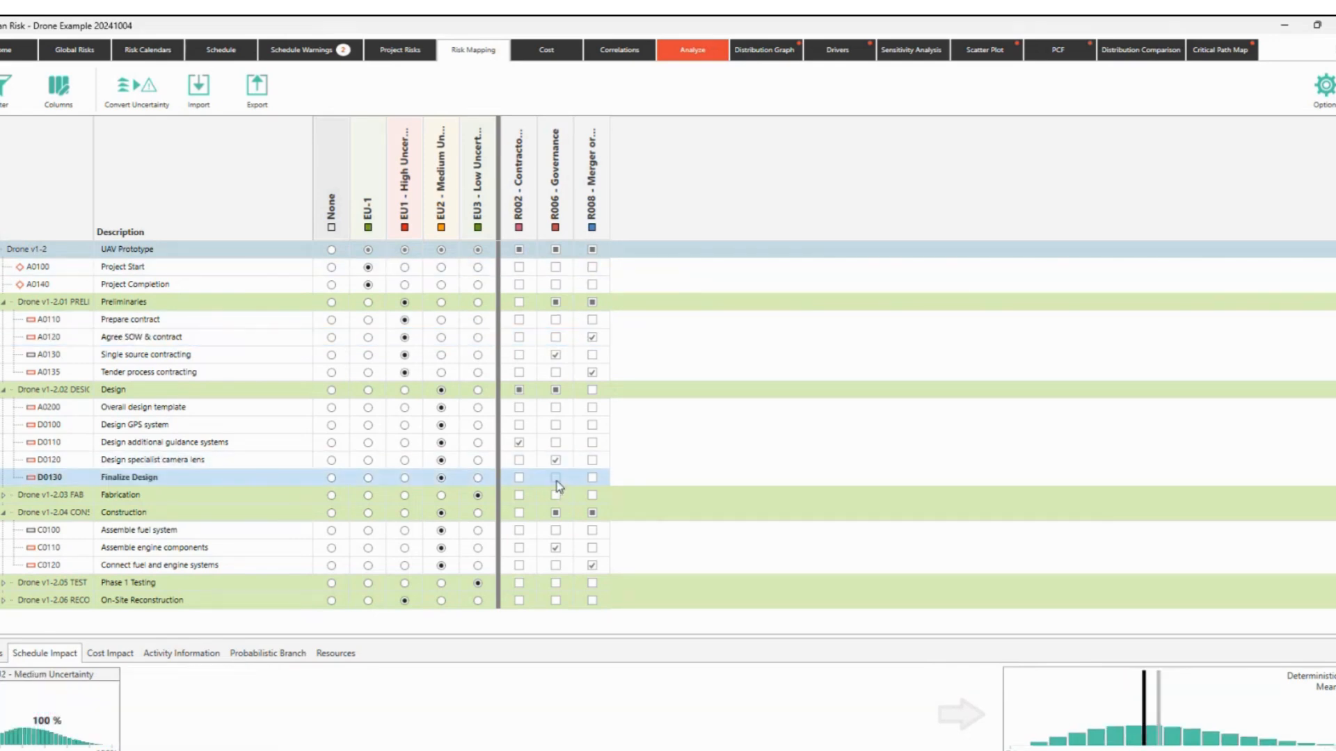
pyautogui.click(387, 55)
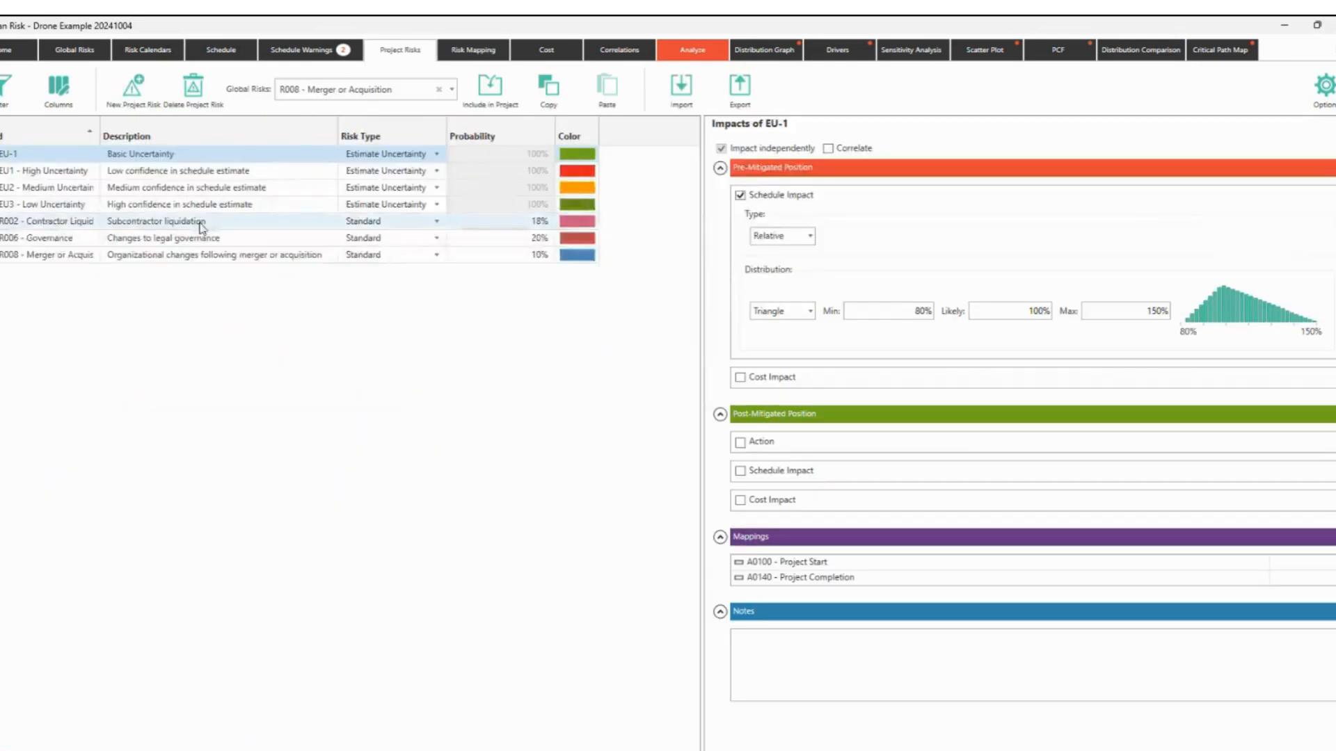
# Review the schedule impact and mappings of R006 - Governance, and return to the risk mapping.
pyautogui.click(315, 238)
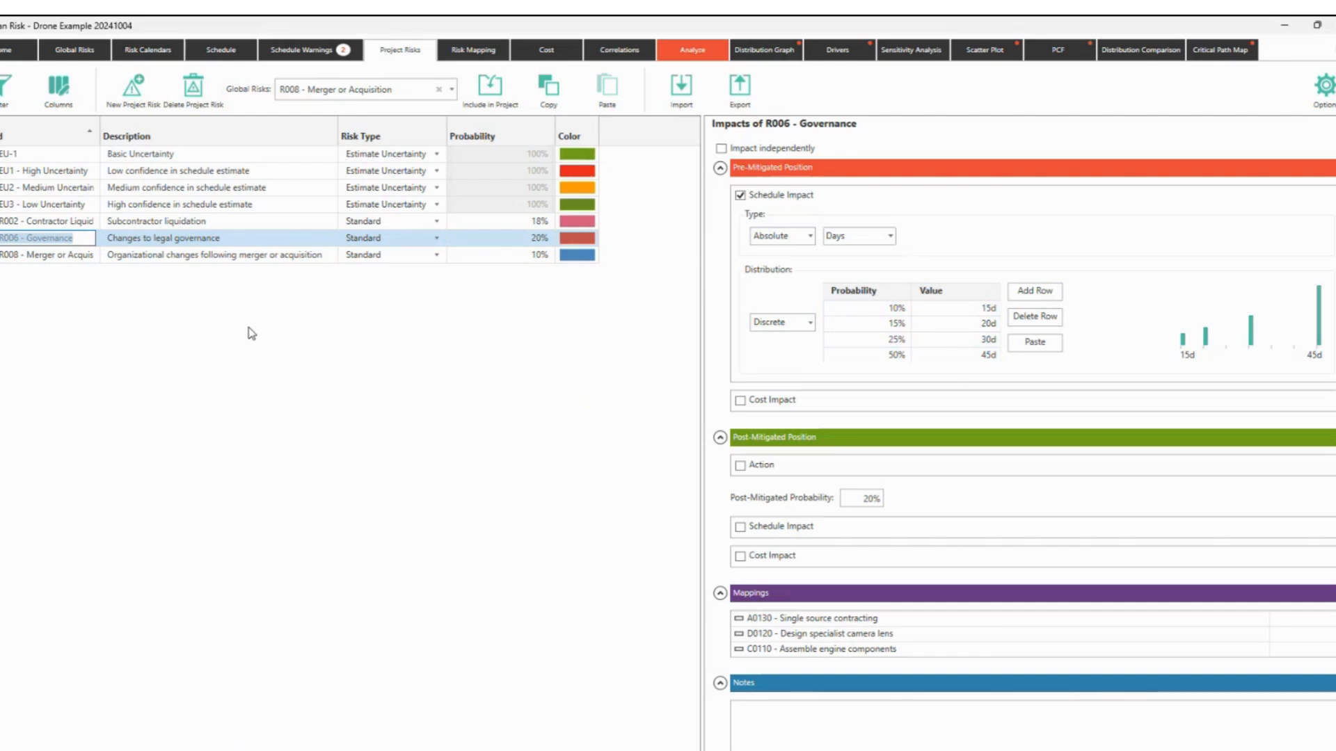
pyautogui.click(476, 53)
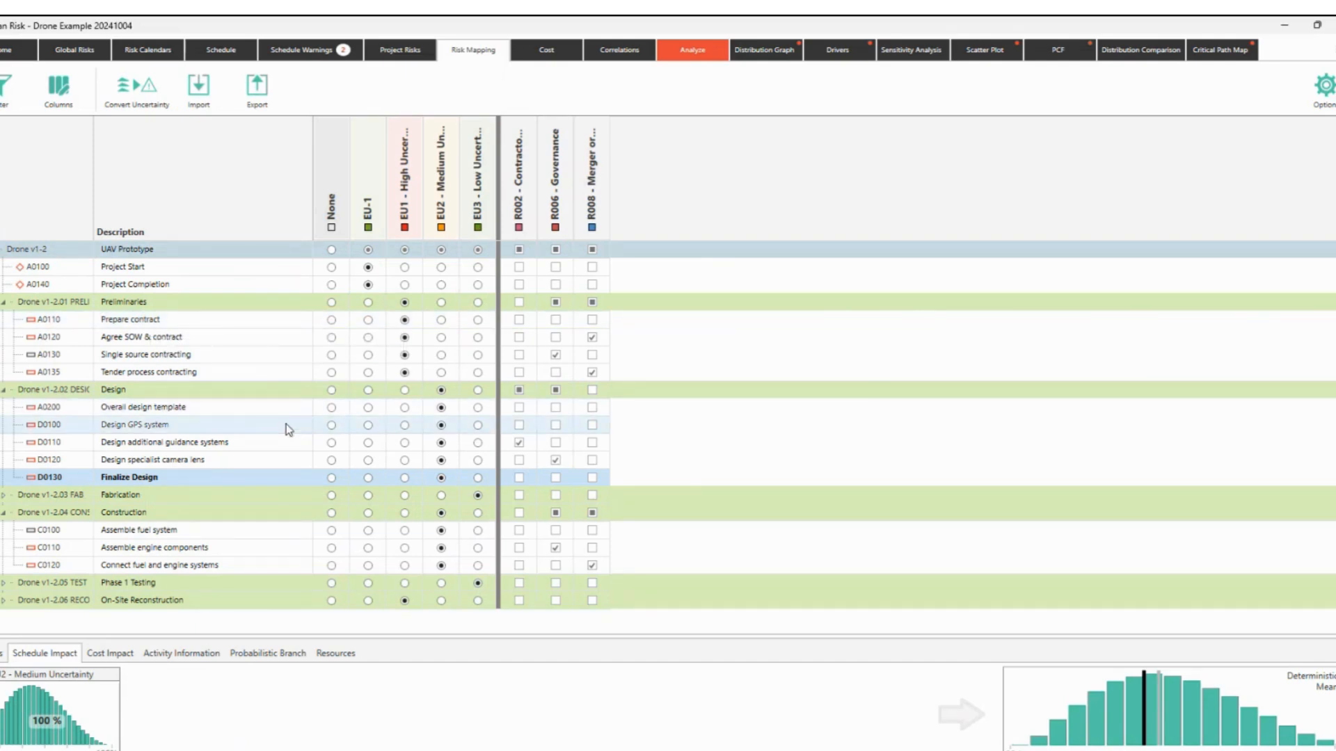
pyautogui.click(400, 49)
pyautogui.click(473, 50)
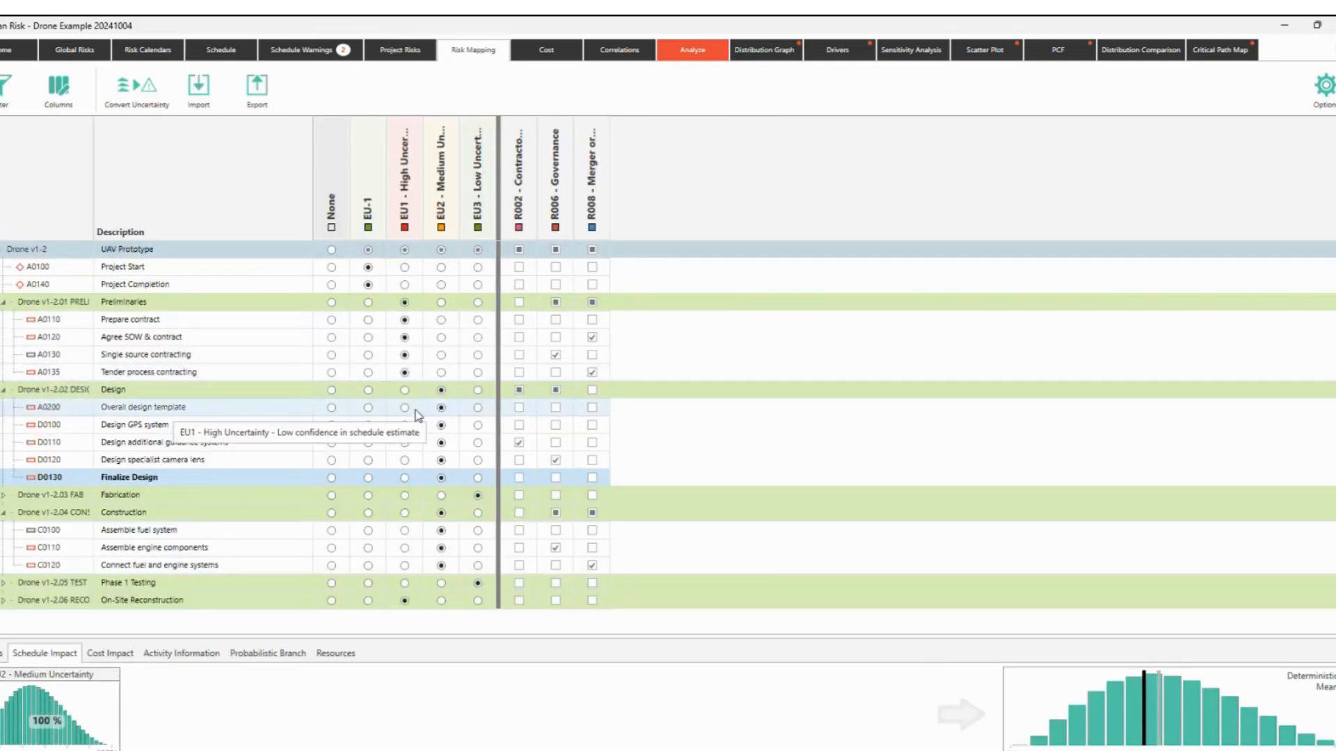
# Filter the activity descriptions by "fuel" and replace R008 - Merger or Acquisition with R002 - Contractor Liquidation on C0120 Connect fuel and engine systems.
pyautogui.click(10, 89)
pyautogui.click(138, 249)
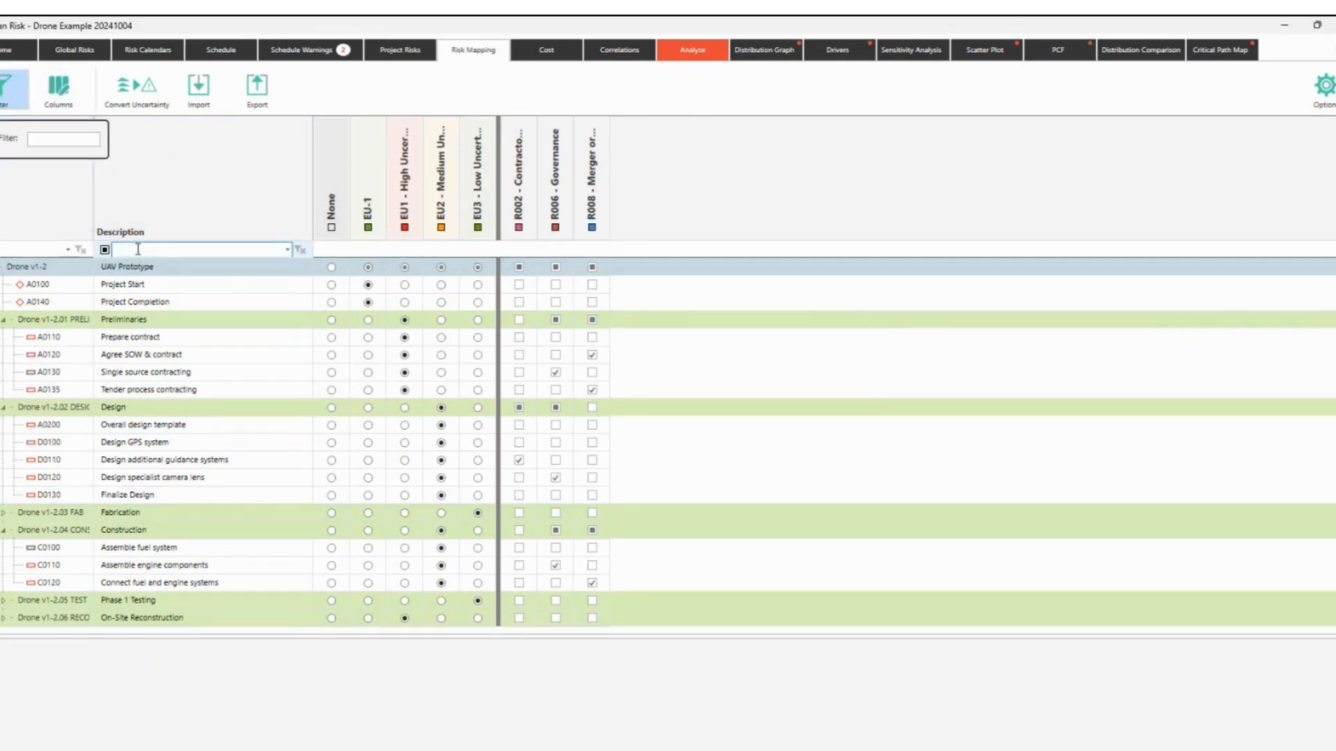
pyautogui.write('fuel')
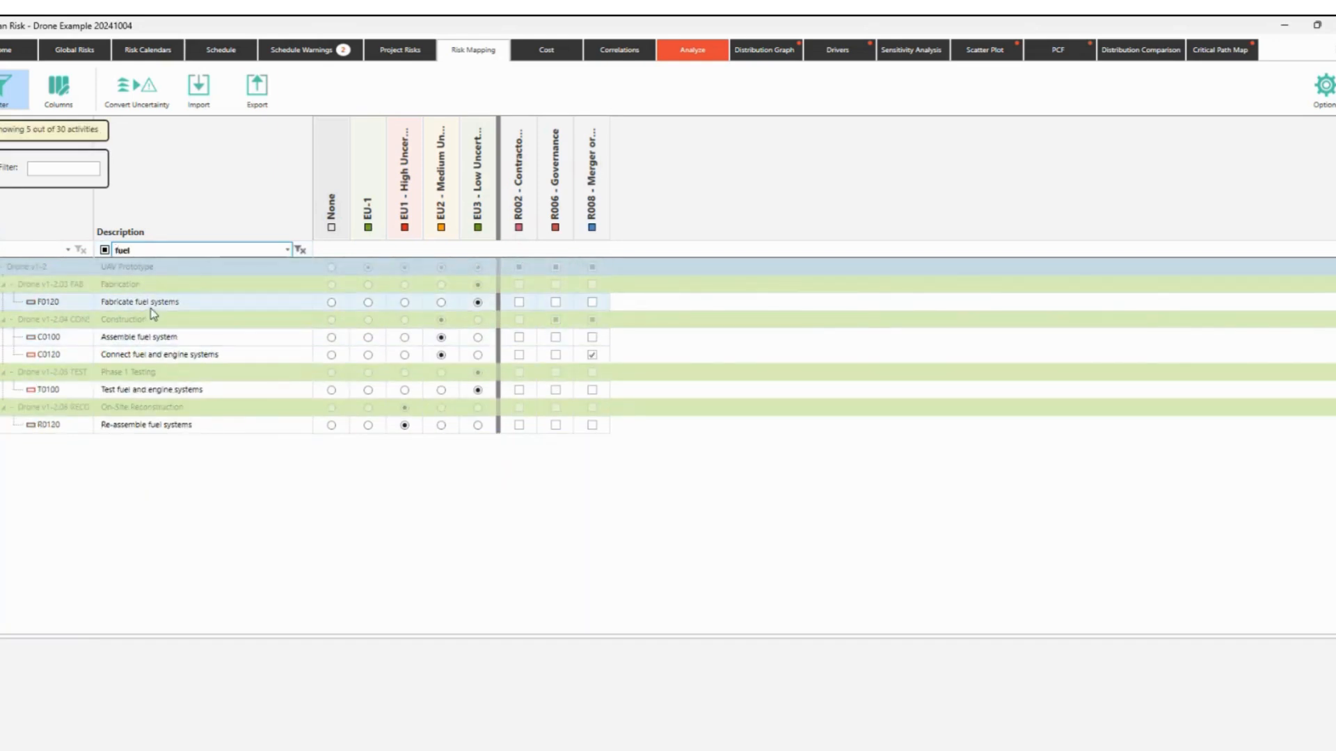
pyautogui.click(519, 355)
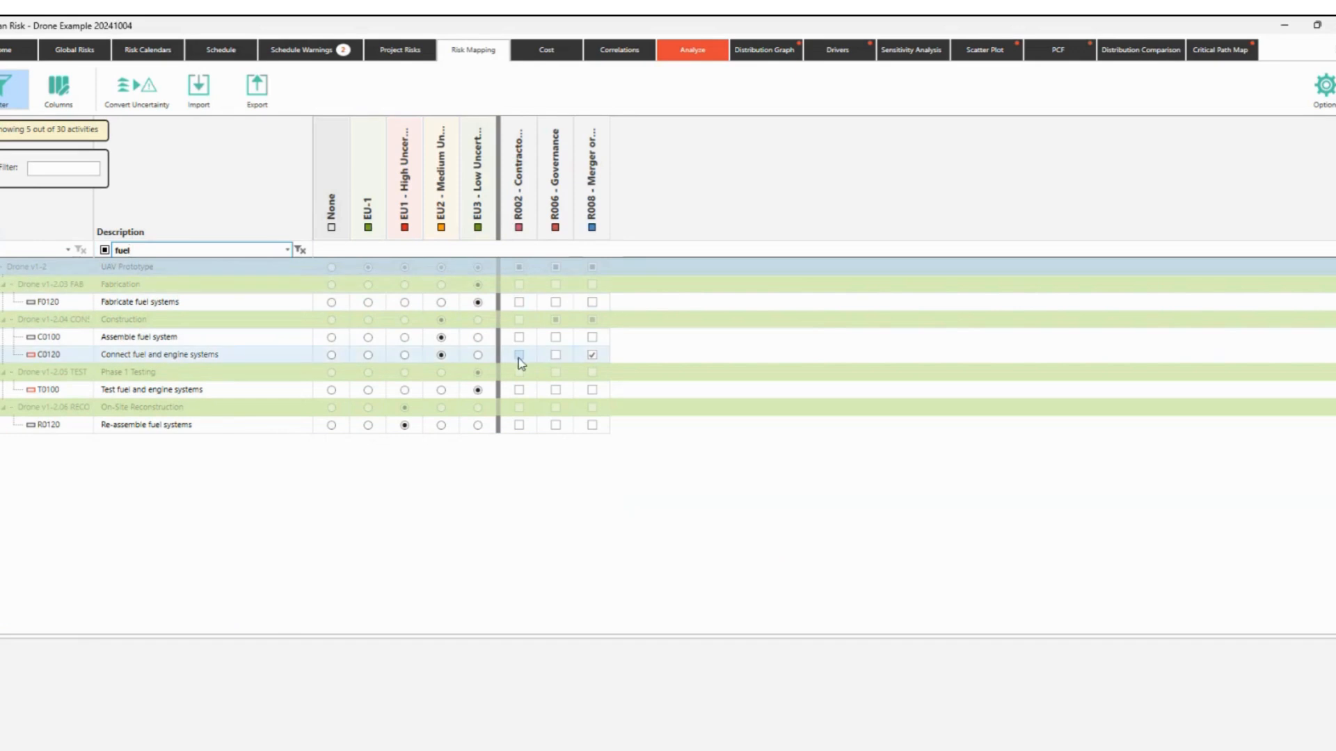
pyautogui.click(592, 354)
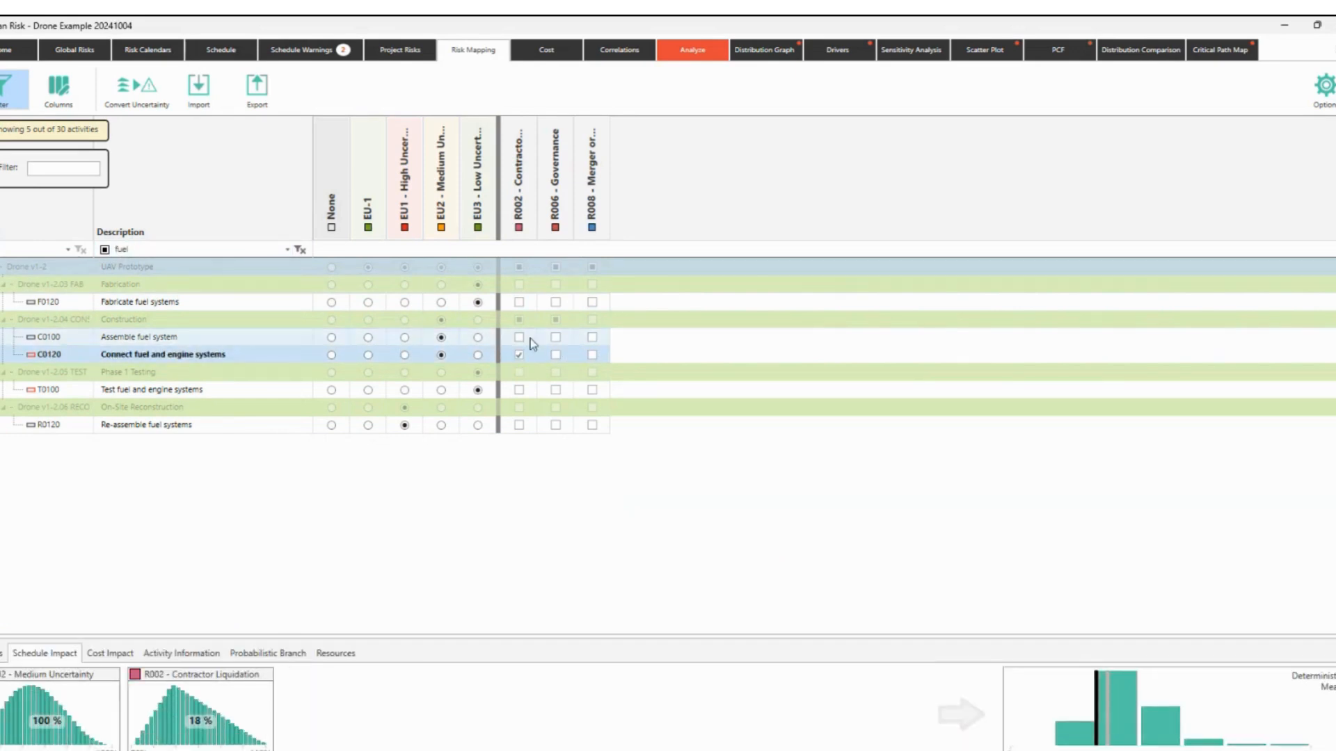
# Map R002 - Contractor Liquidation to C0100, T0100 and R0120 as well, and turn off the activity filter.
pyautogui.click(531, 338)
pyautogui.click(519, 390)
pyautogui.click(519, 425)
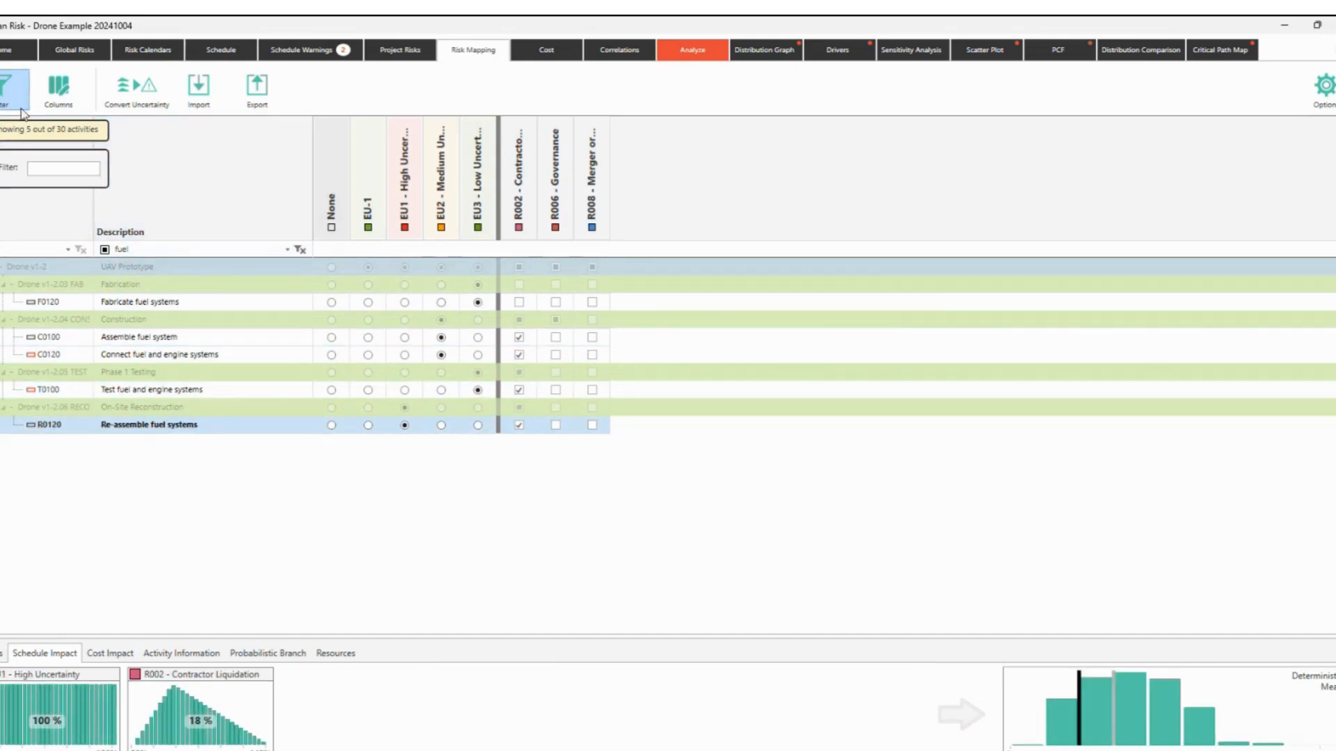
pyautogui.click(13, 90)
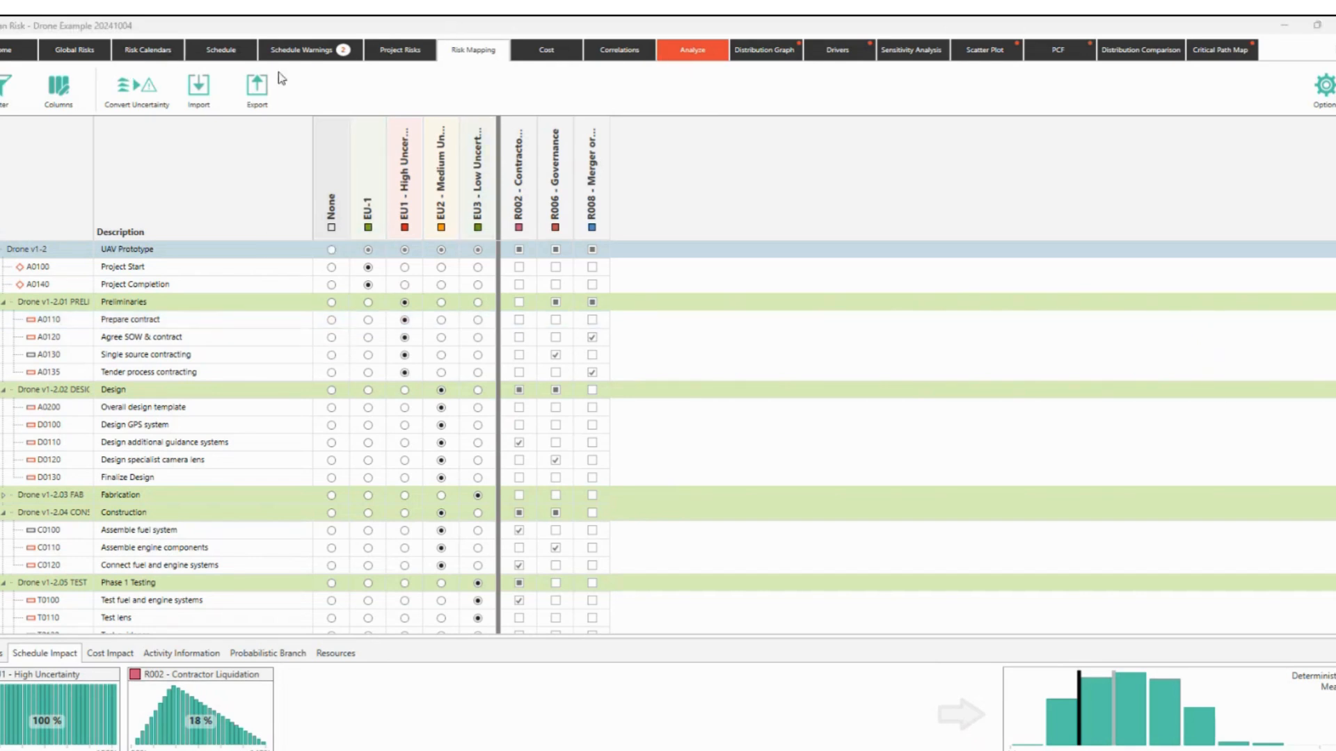
# Run the risk analysis with step-through turned off, and remove the target from the duration distribution graph.
pyautogui.click(692, 50)
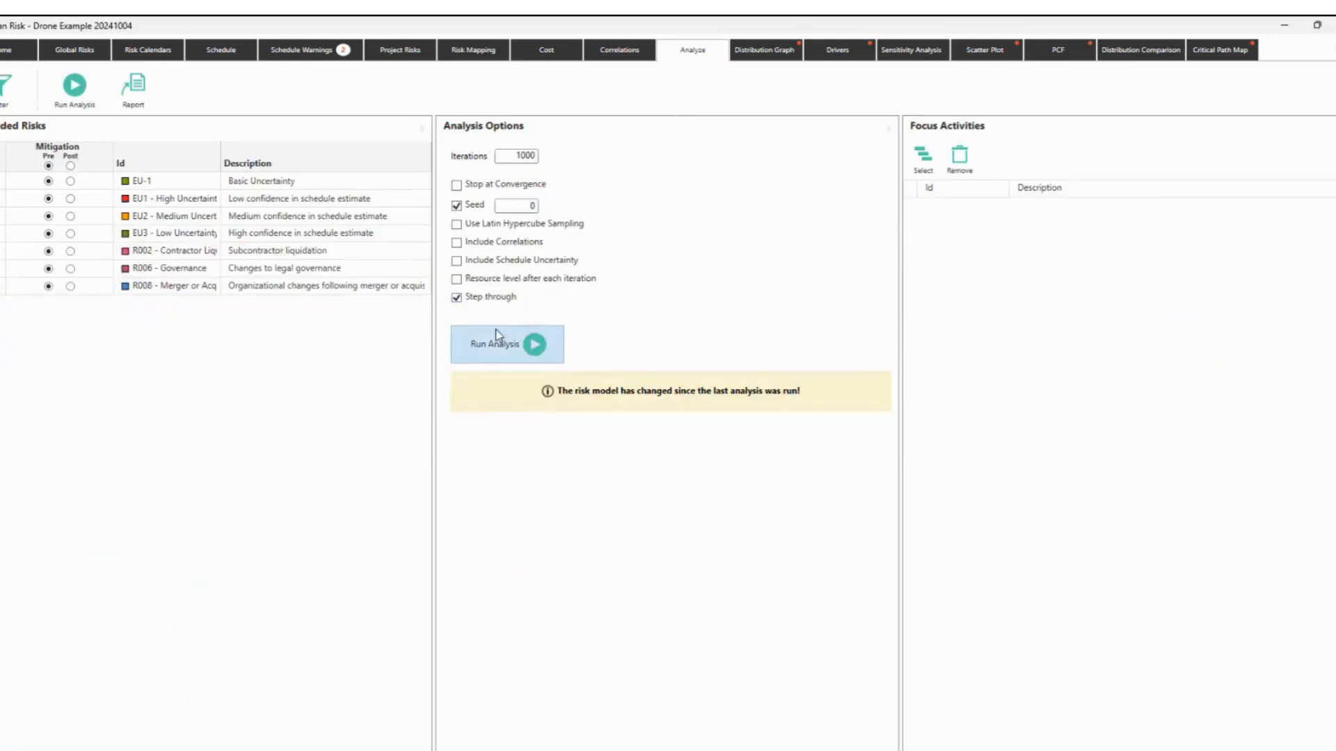
pyautogui.click(490, 298)
pyautogui.click(506, 353)
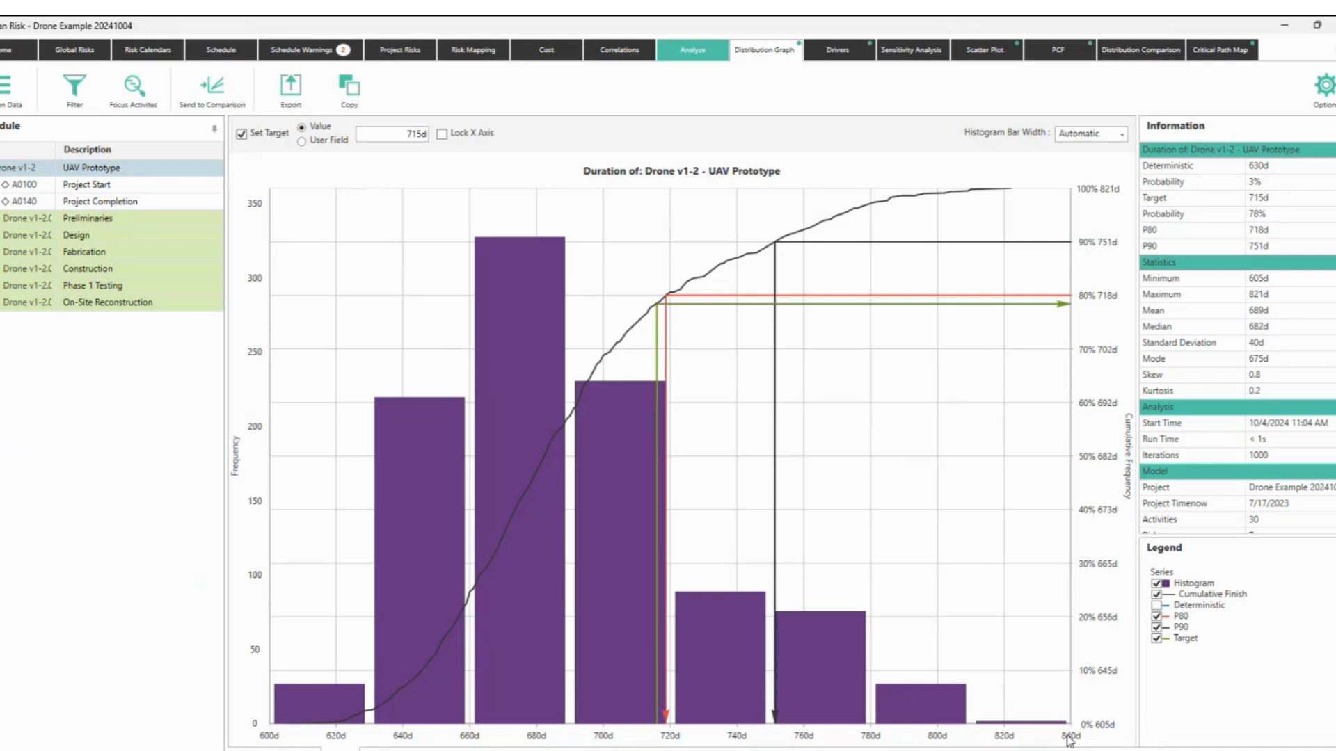
pyautogui.click(242, 133)
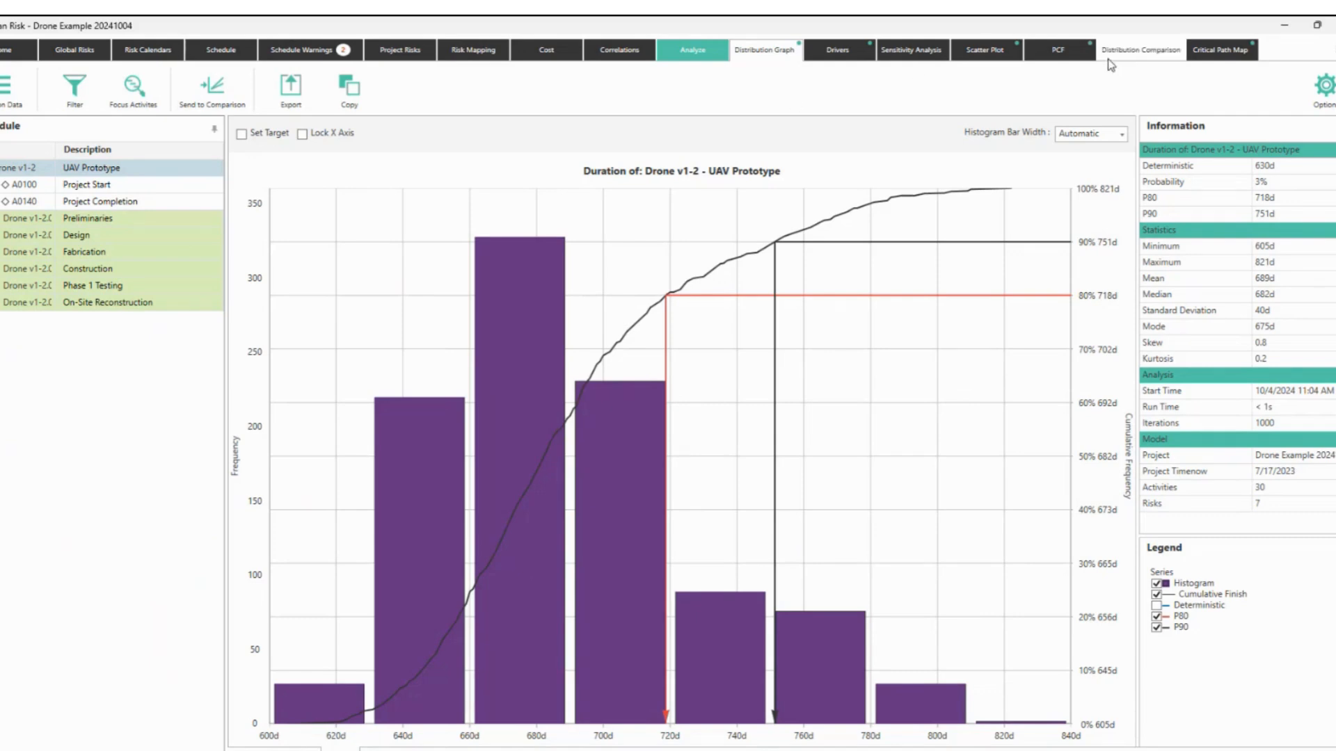
# Clear all existing distributions from the distribution comparison report.
pyautogui.click(1139, 55)
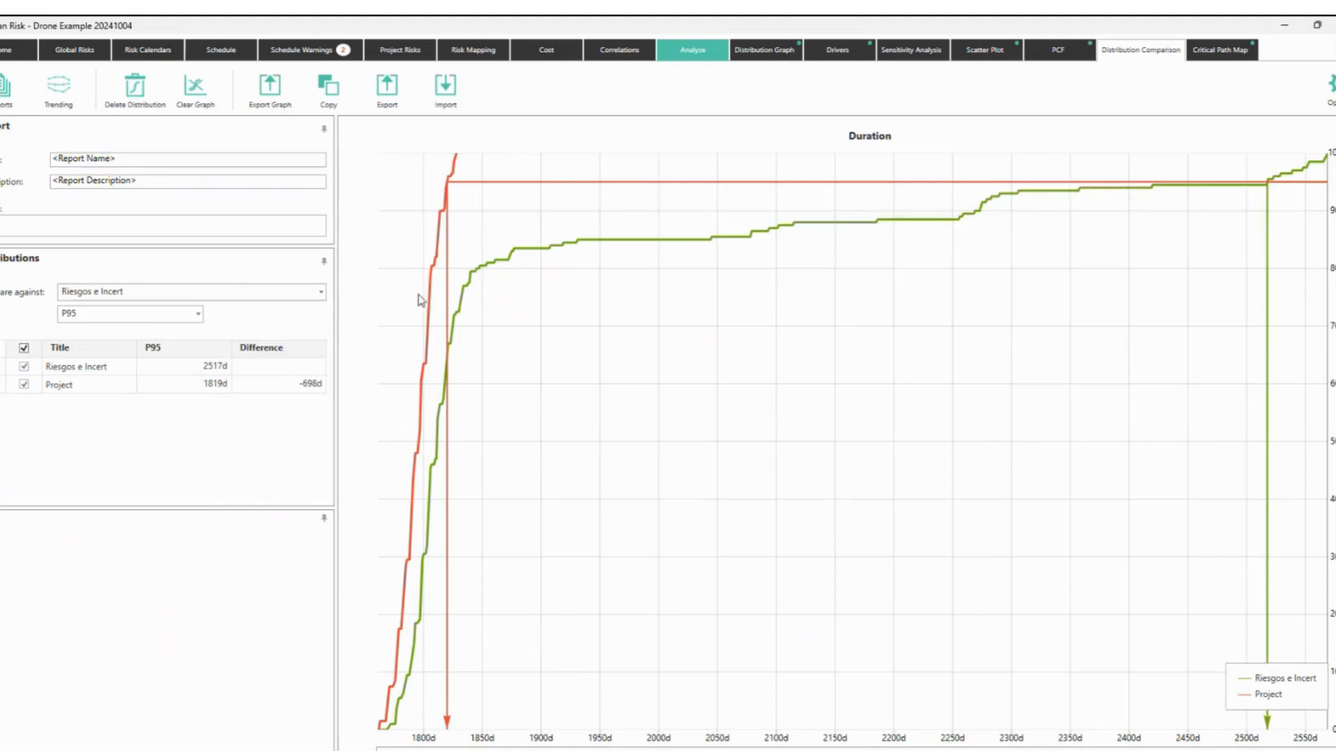
pyautogui.click(196, 87)
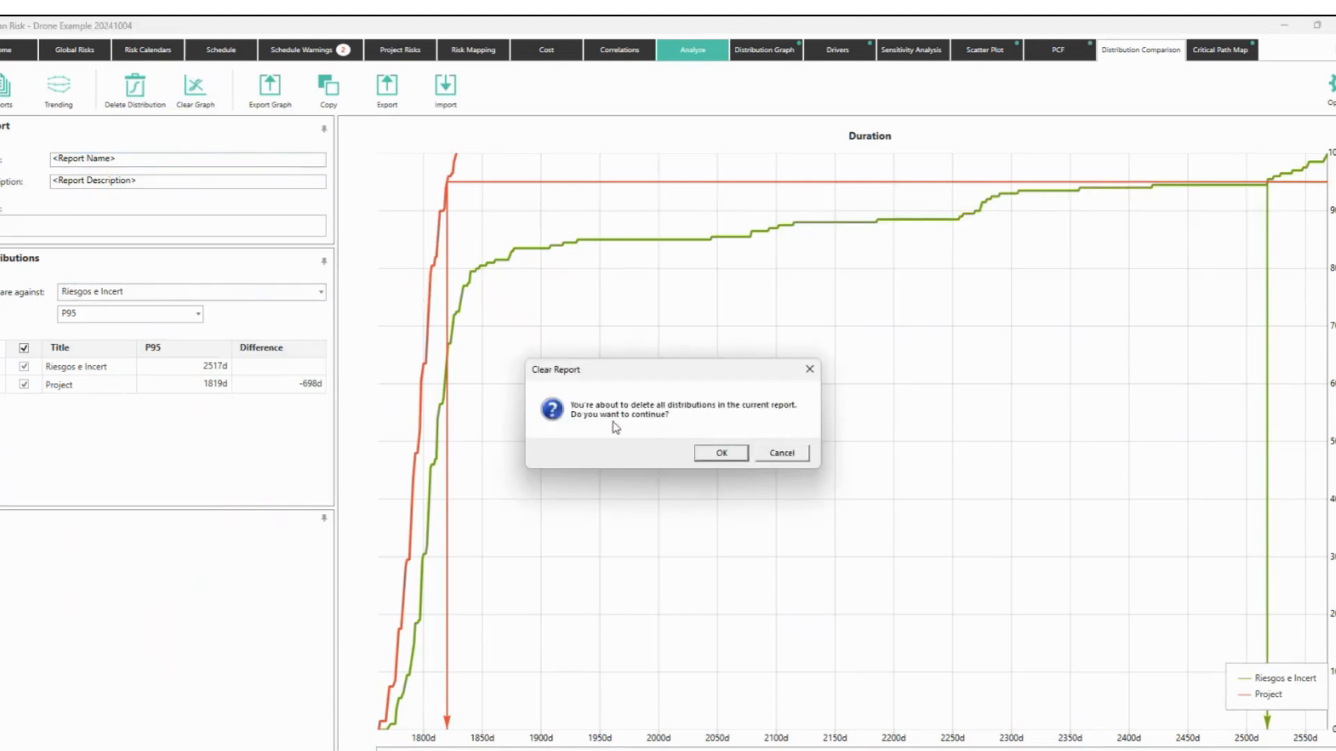
pyautogui.click(712, 453)
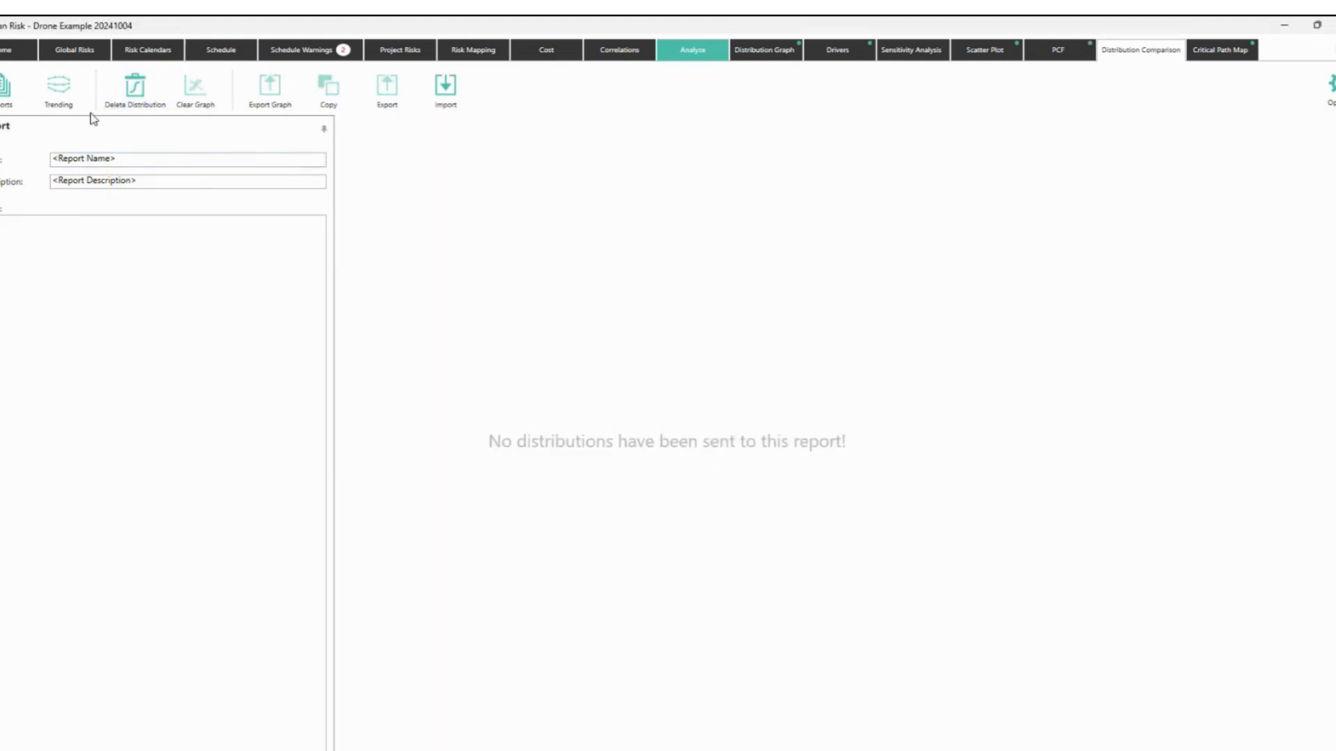
# Rerun the analysis with all risks included and send the UAV Prototype finish date distribution to the comparison.
pyautogui.click(693, 54)
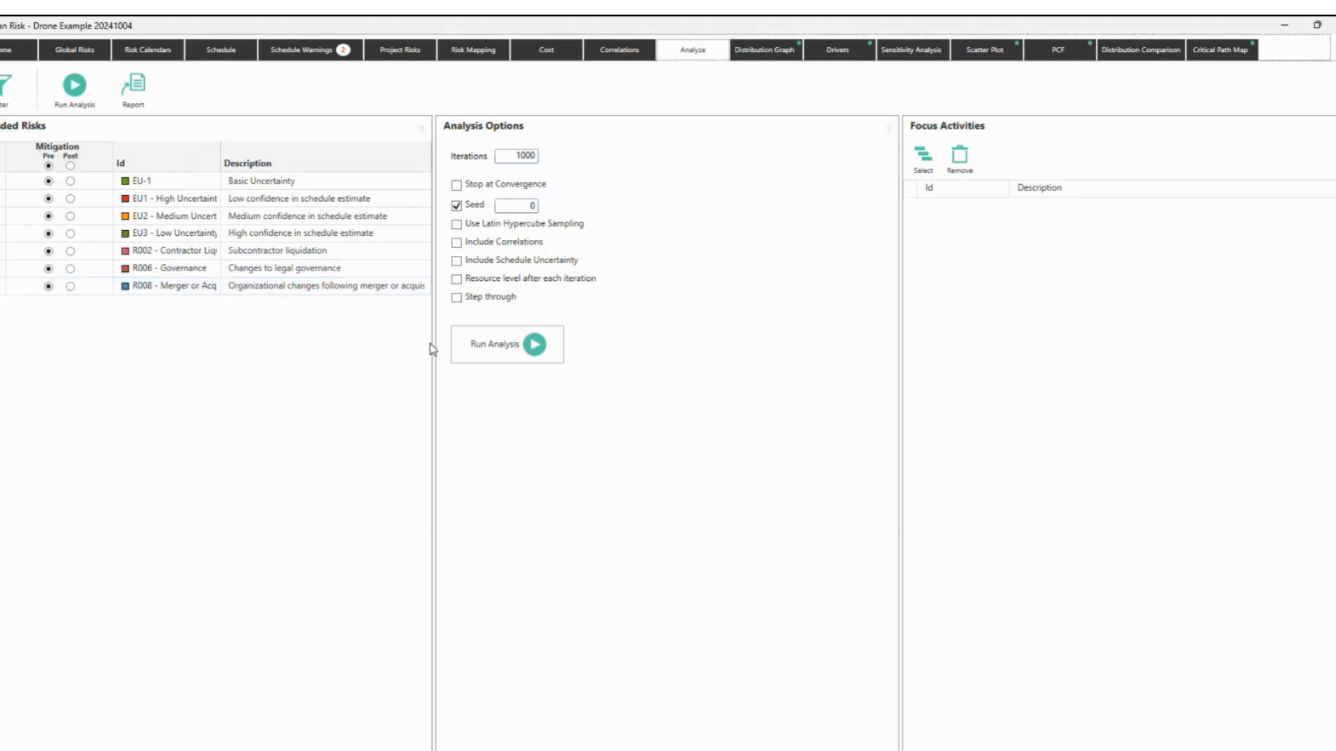
pyautogui.click(500, 350)
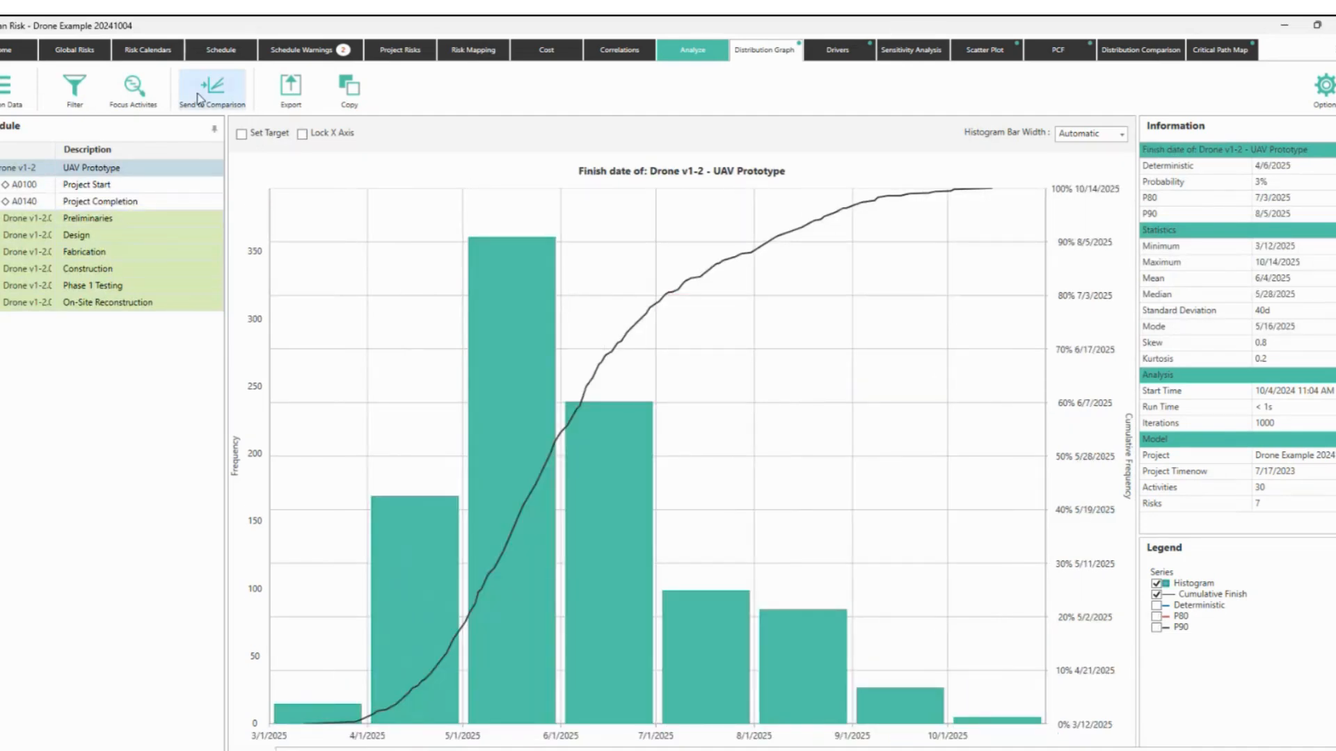
pyautogui.click(227, 104)
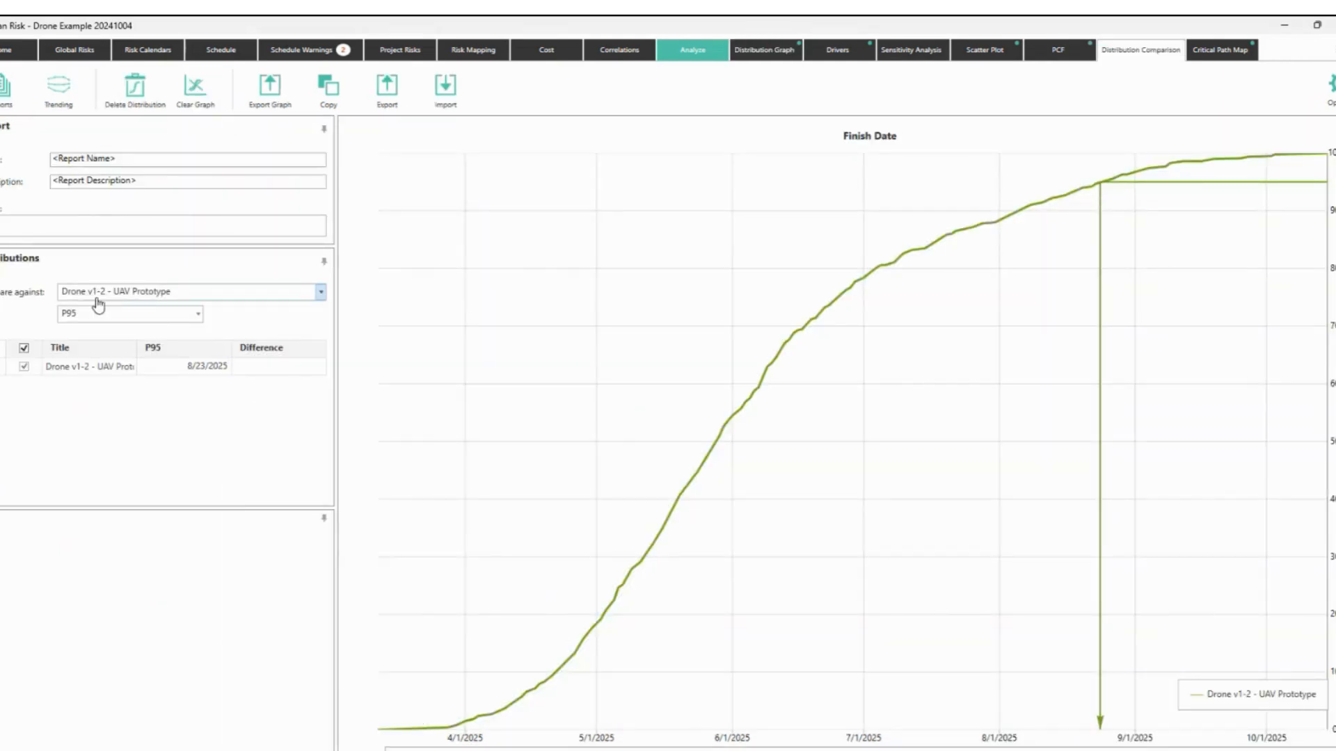
# Set the comparison percentile to P80.
pyautogui.click(197, 314)
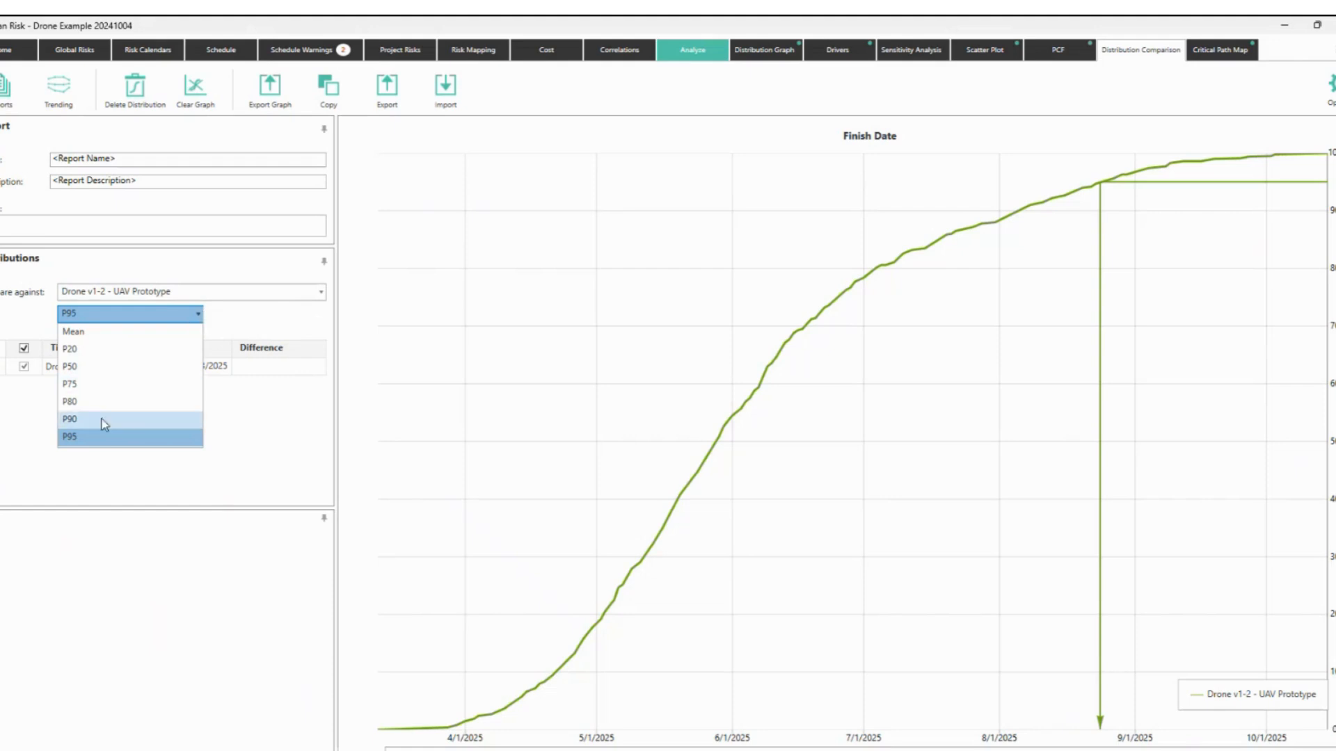
pyautogui.click(102, 419)
pyautogui.click(198, 315)
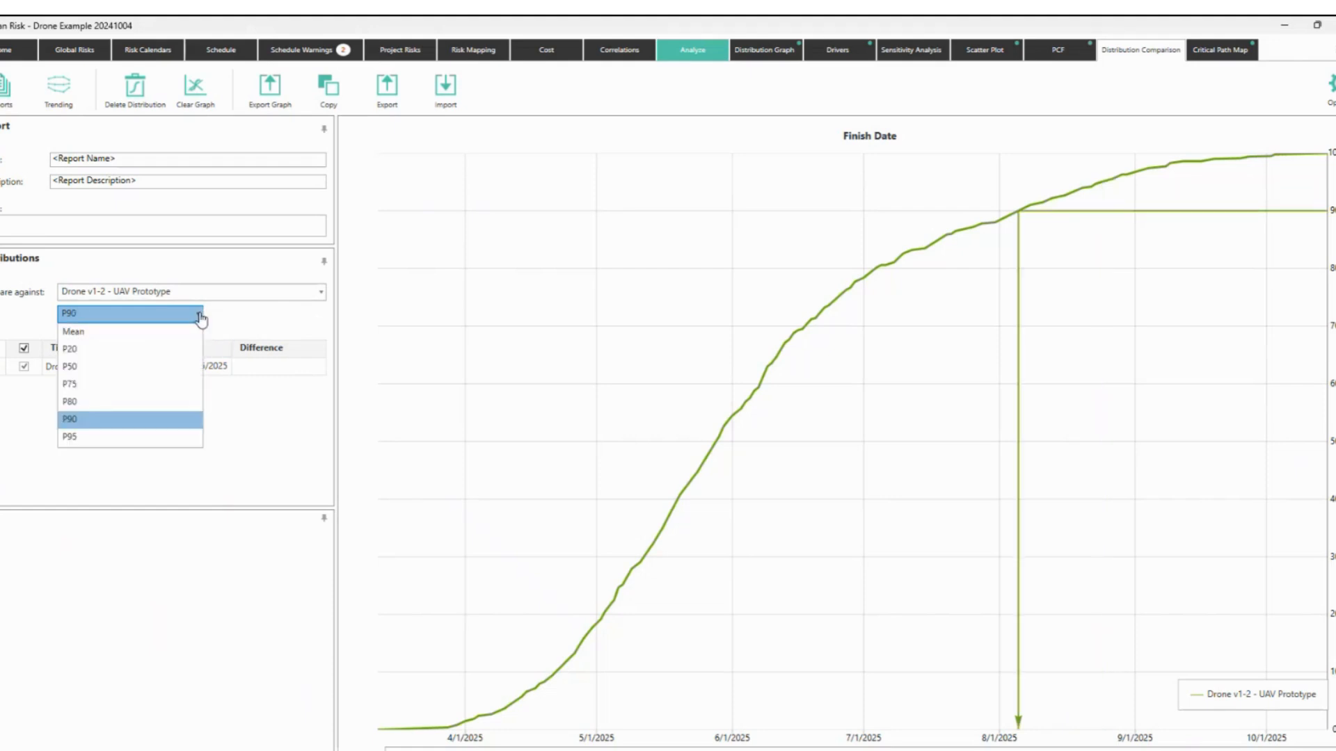
pyautogui.click(91, 395)
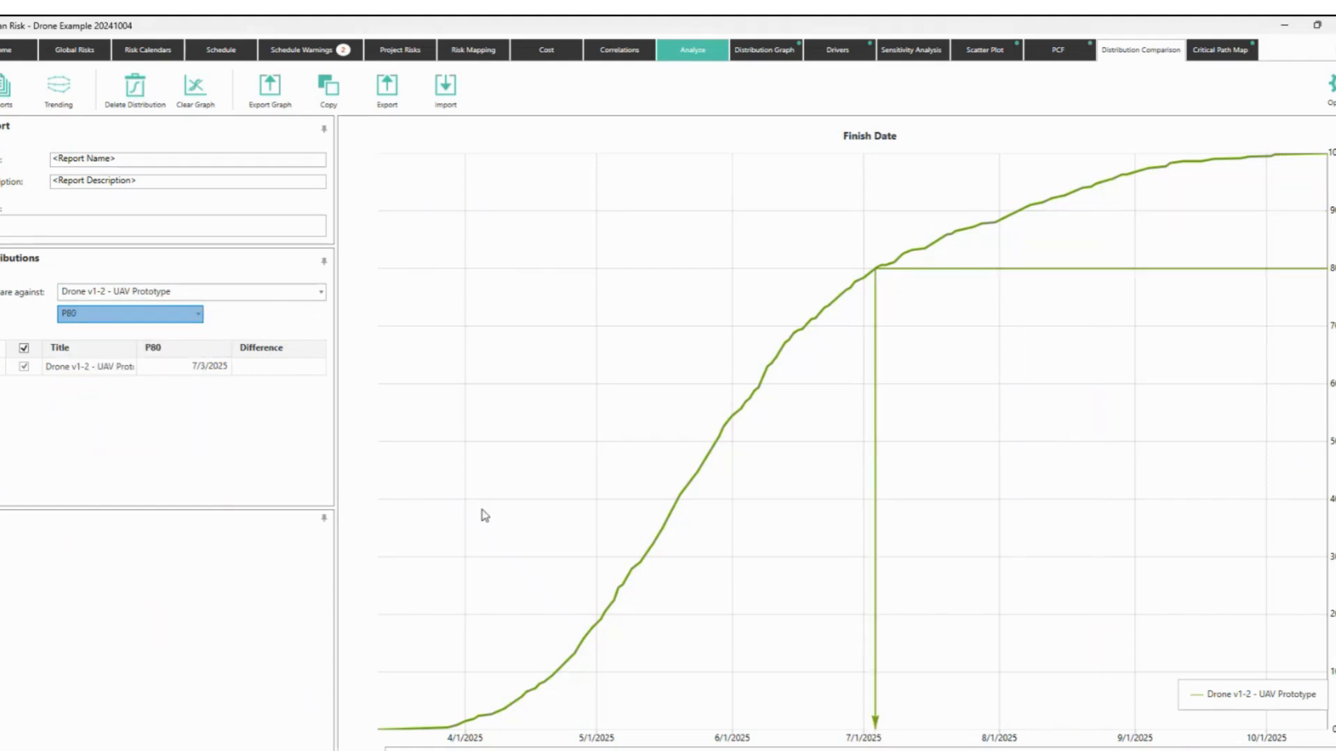
# Rename the distribution in the comparison as "Base + Risks + Uncertainties".
pyautogui.doubleClick(111, 366)
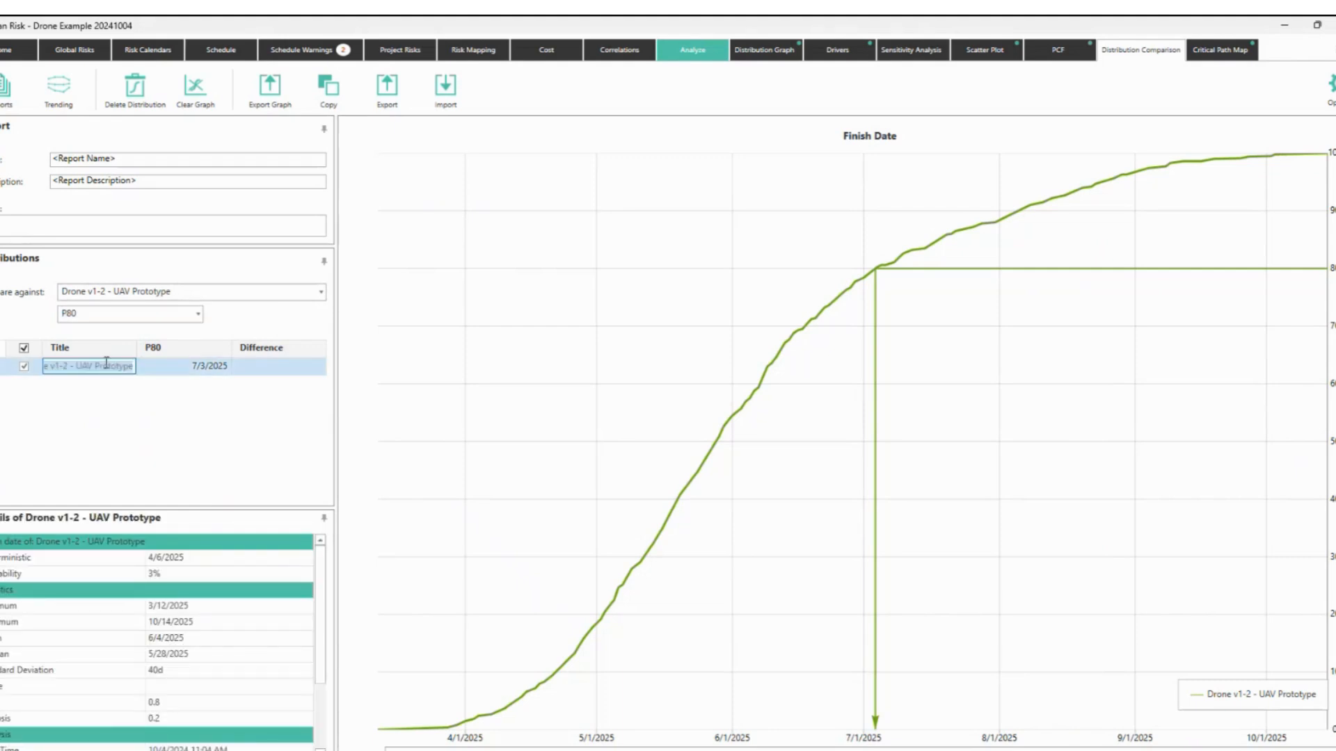
pyautogui.write('Sta')
pyautogui.press('BackSpace')
pyautogui.press('BackSpace')
pyautogui.press('BackSpace')
pyautogui.write('Base + Risks + Uncertainties')
pyautogui.press('Return')
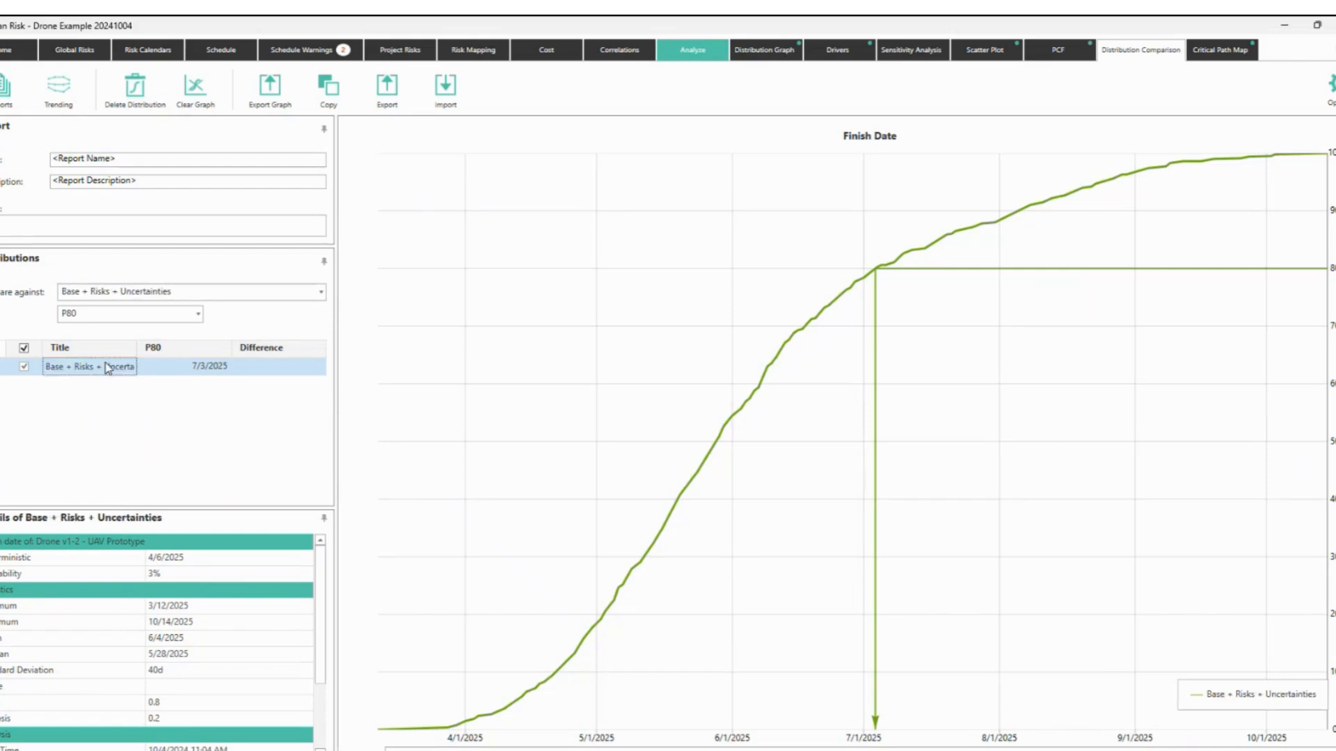
# Rerun the analysis with R002, R006 and R008 excluded, and send the resulting finish date distribution to the comparison.
pyautogui.click(701, 58)
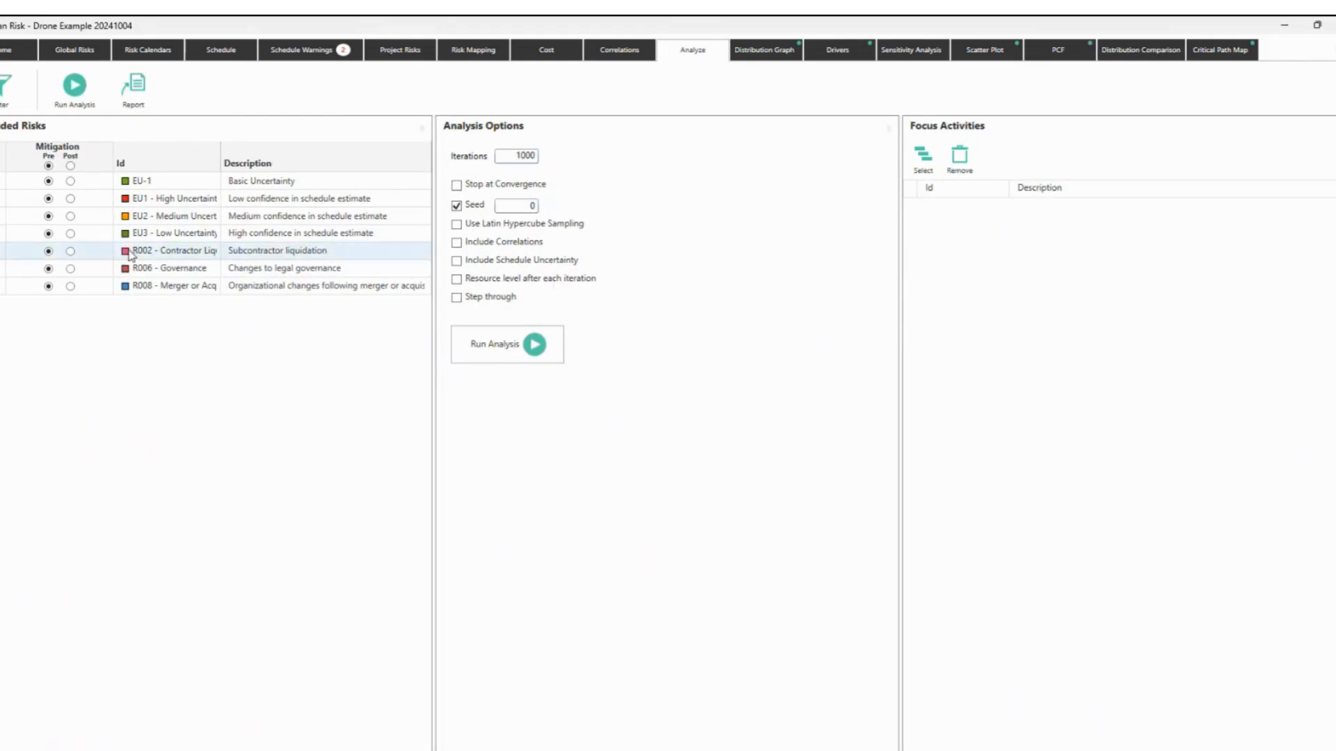
pyautogui.click(48, 251)
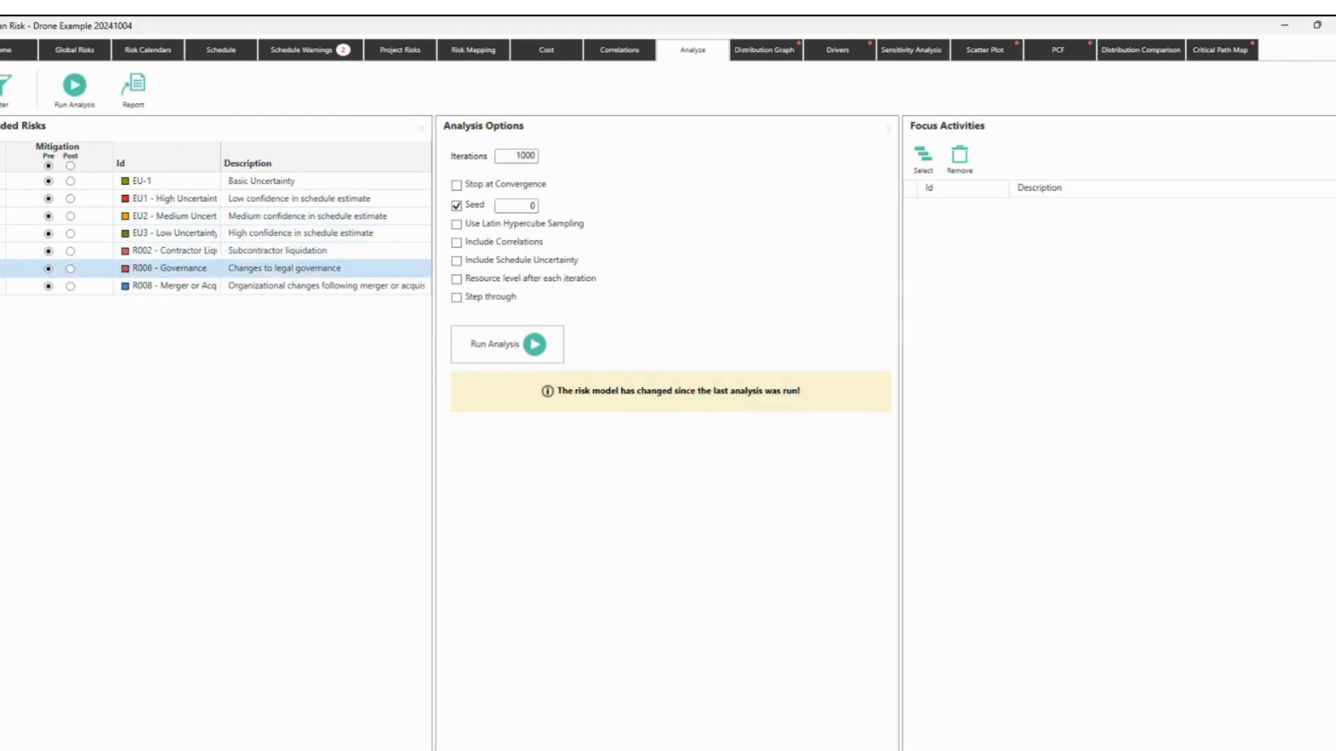
pyautogui.click(2, 286)
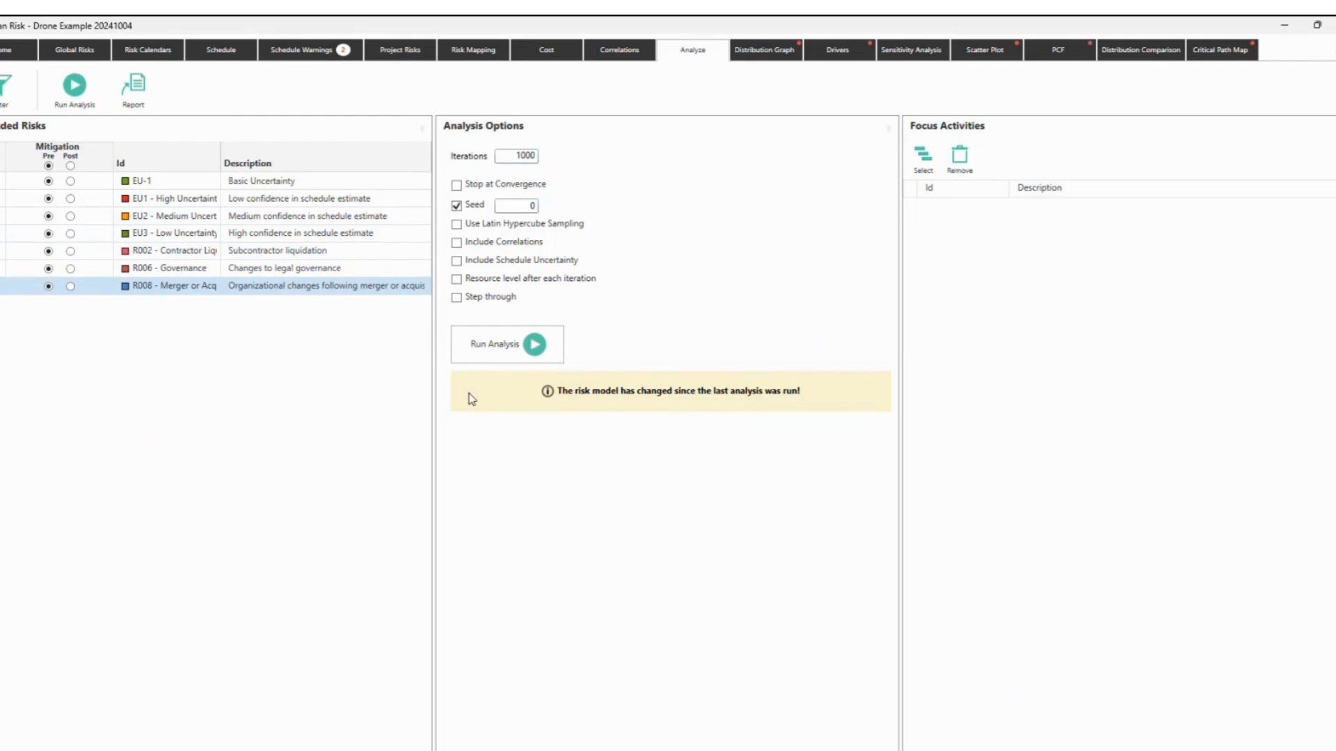
pyautogui.click(504, 344)
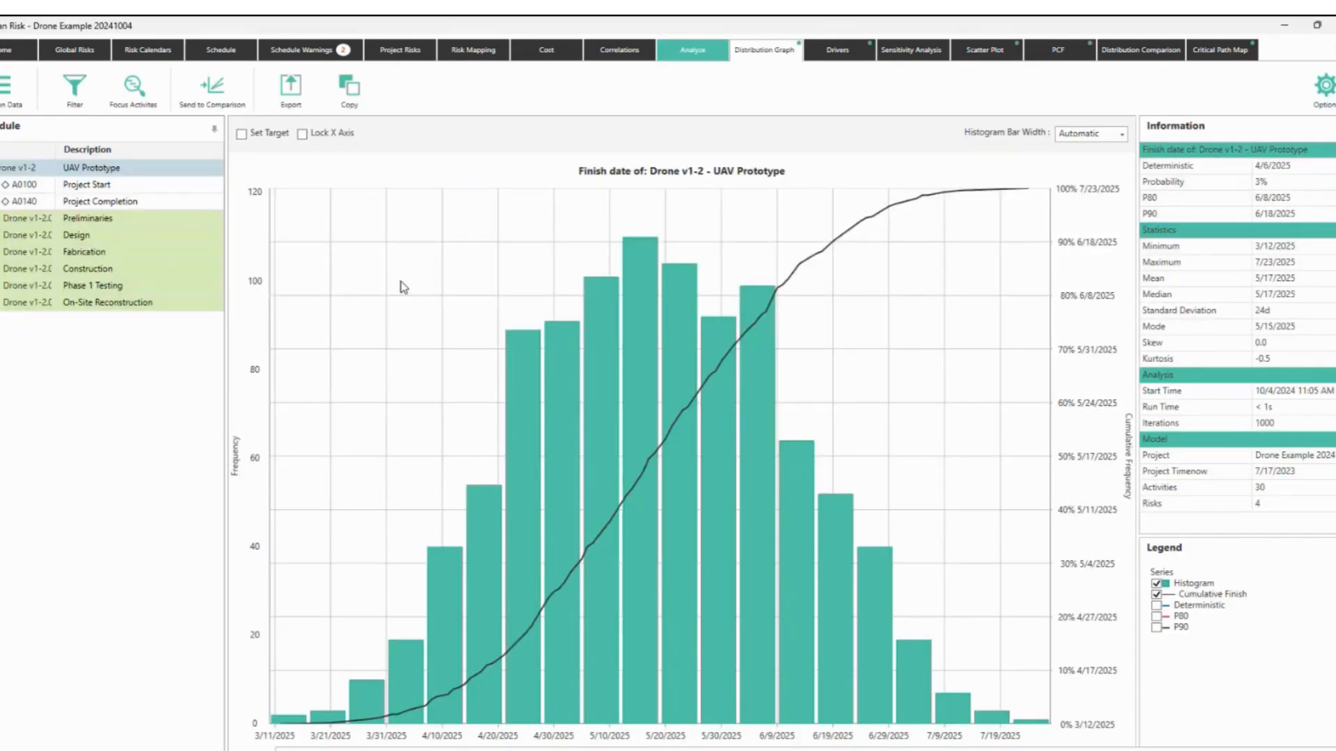
pyautogui.click(233, 98)
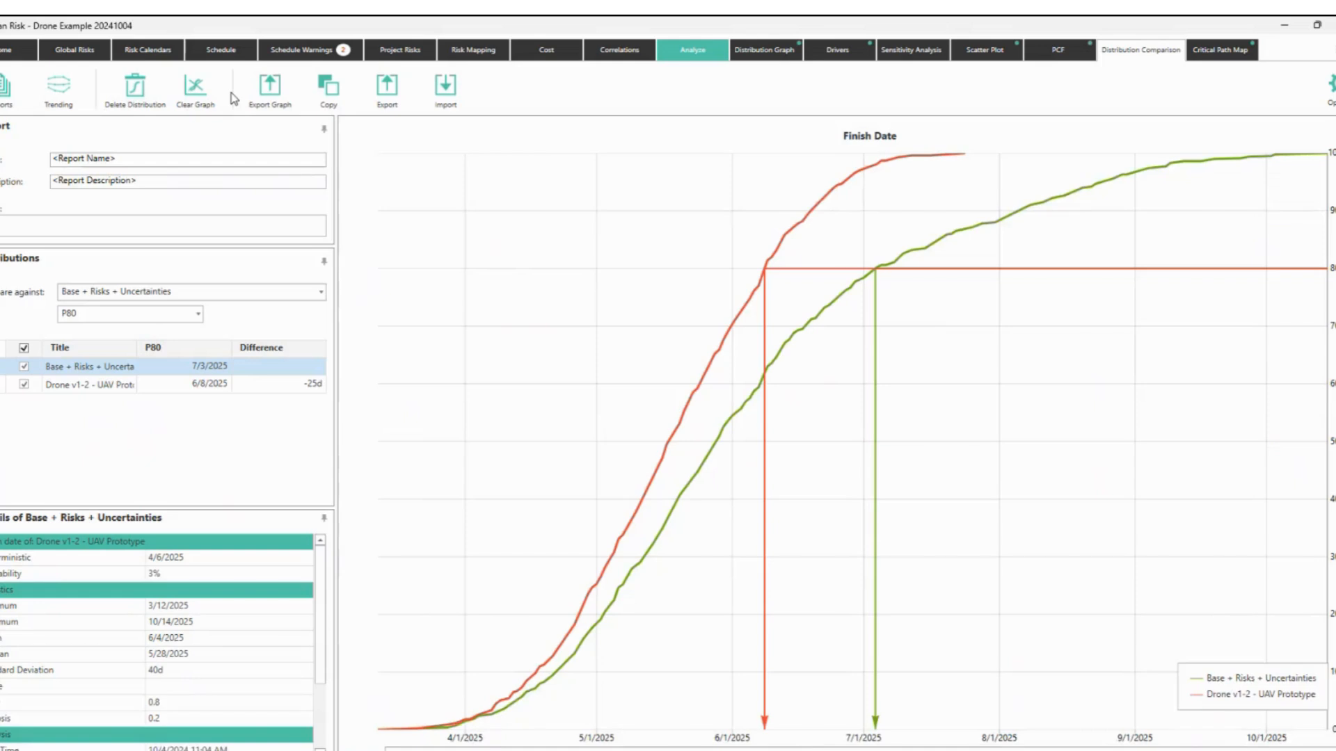
# Rename the newly added second distribution as "Base + risks Only".
pyautogui.doubleClick(68, 382)
pyautogui.write('Base')
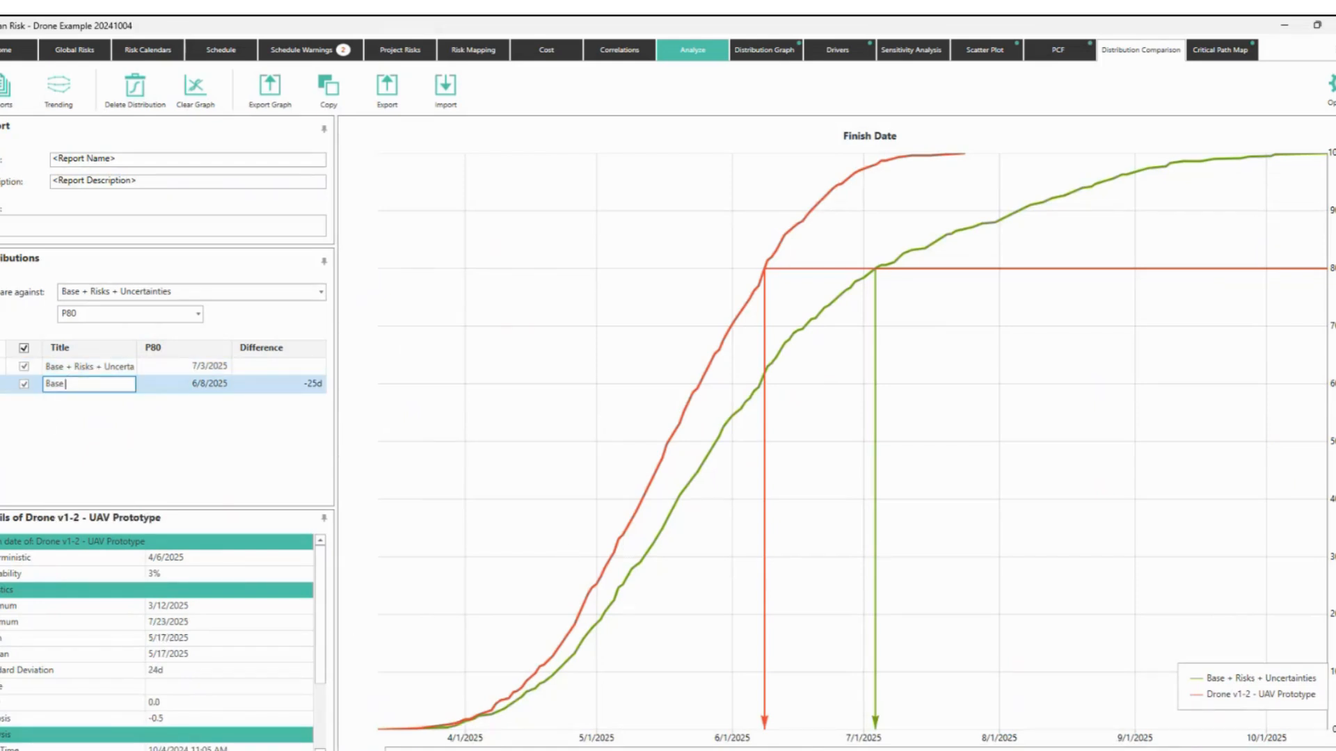
pyautogui.write(' + Risks Only')
pyautogui.press('Return')
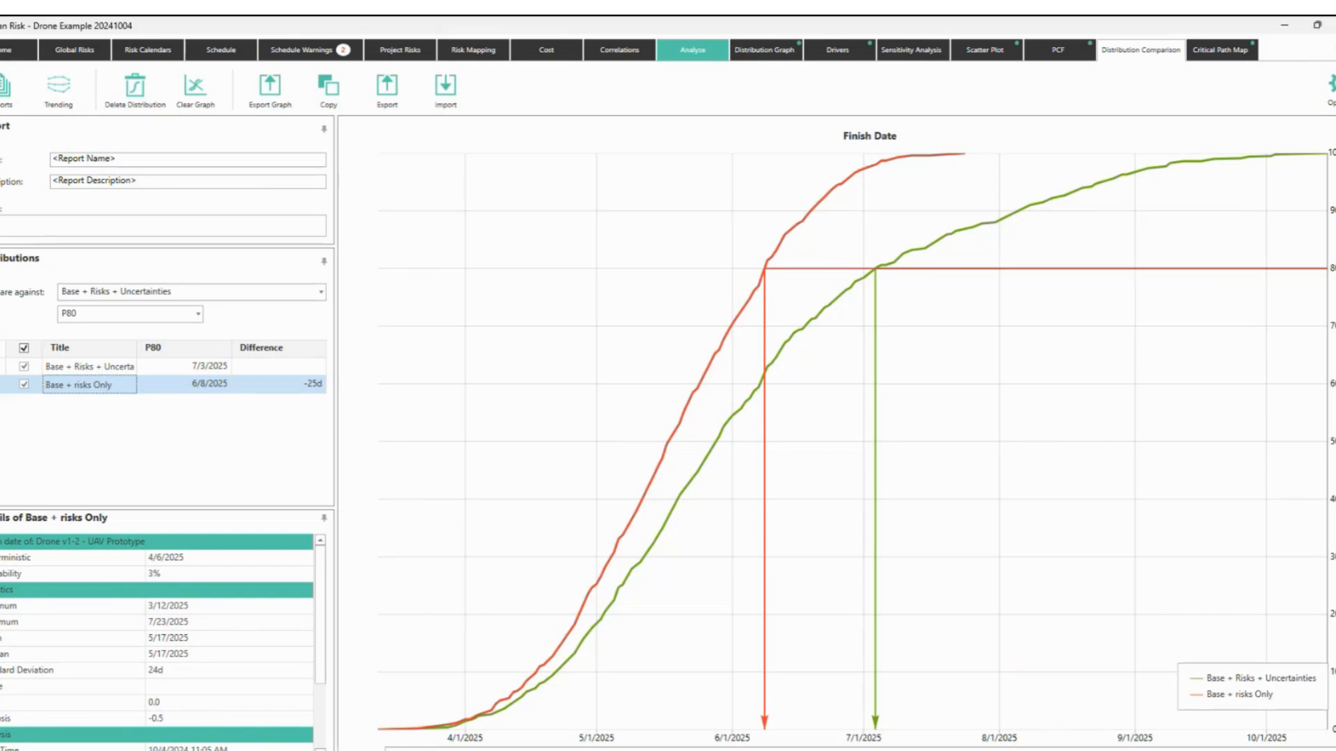
pyautogui.moveTo(0, 340)
pyautogui.mouseDown()
pyautogui.moveTo(137, 395)
pyautogui.moveTo(242, 408)
pyautogui.mouseUp()
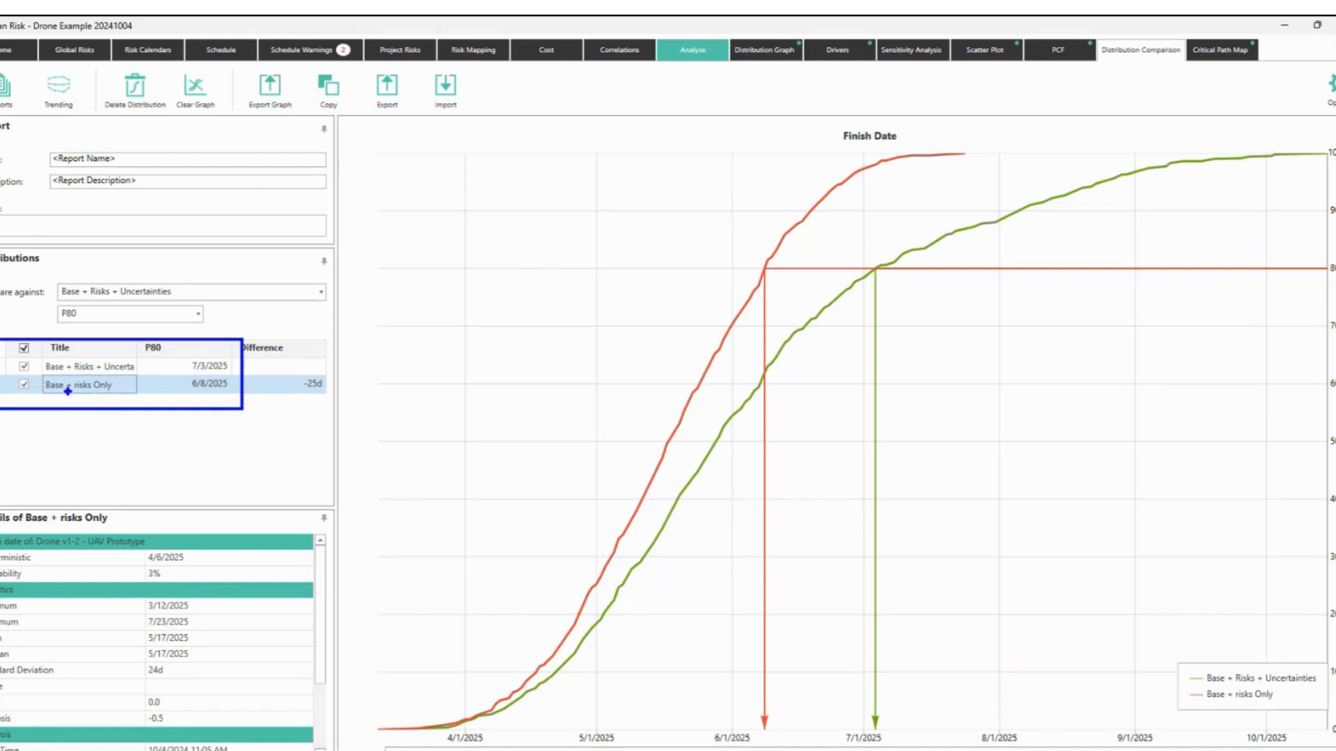
pyautogui.press('Escape')
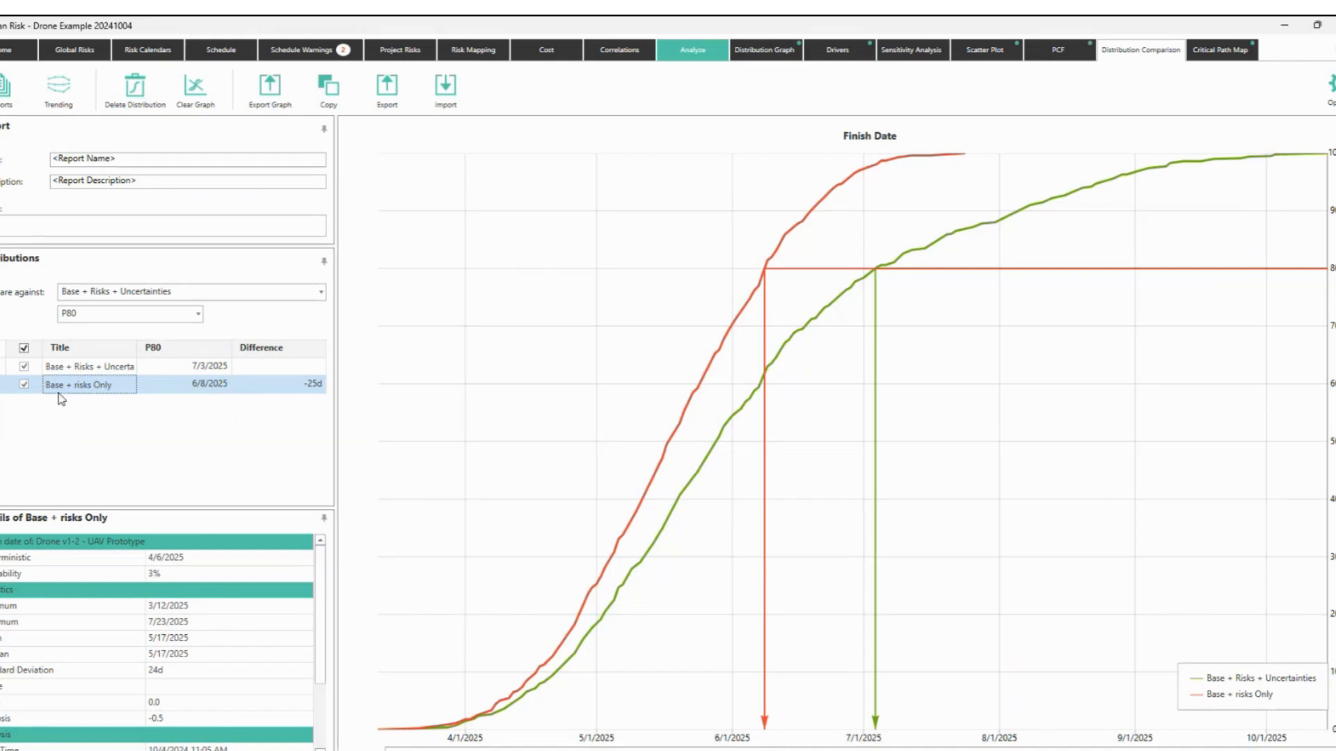
# Correct the second distribution's title to "Base + Uncertainty".
pyautogui.doubleClick(77, 383)
pyautogui.hotkey('shift', 'End')
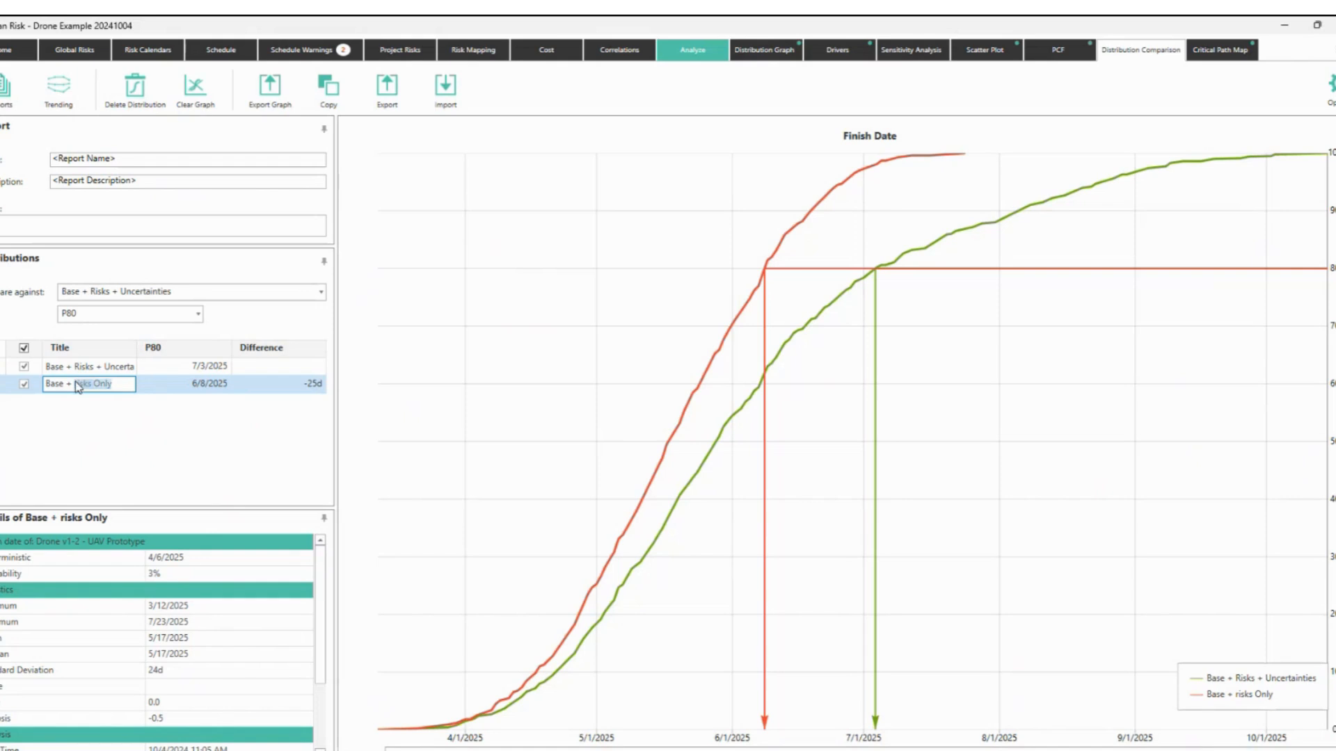
pyautogui.write('Uncettainty')
pyautogui.click(96, 383)
pyautogui.press('BackSpace')
pyautogui.write('r')
pyautogui.press('Return')
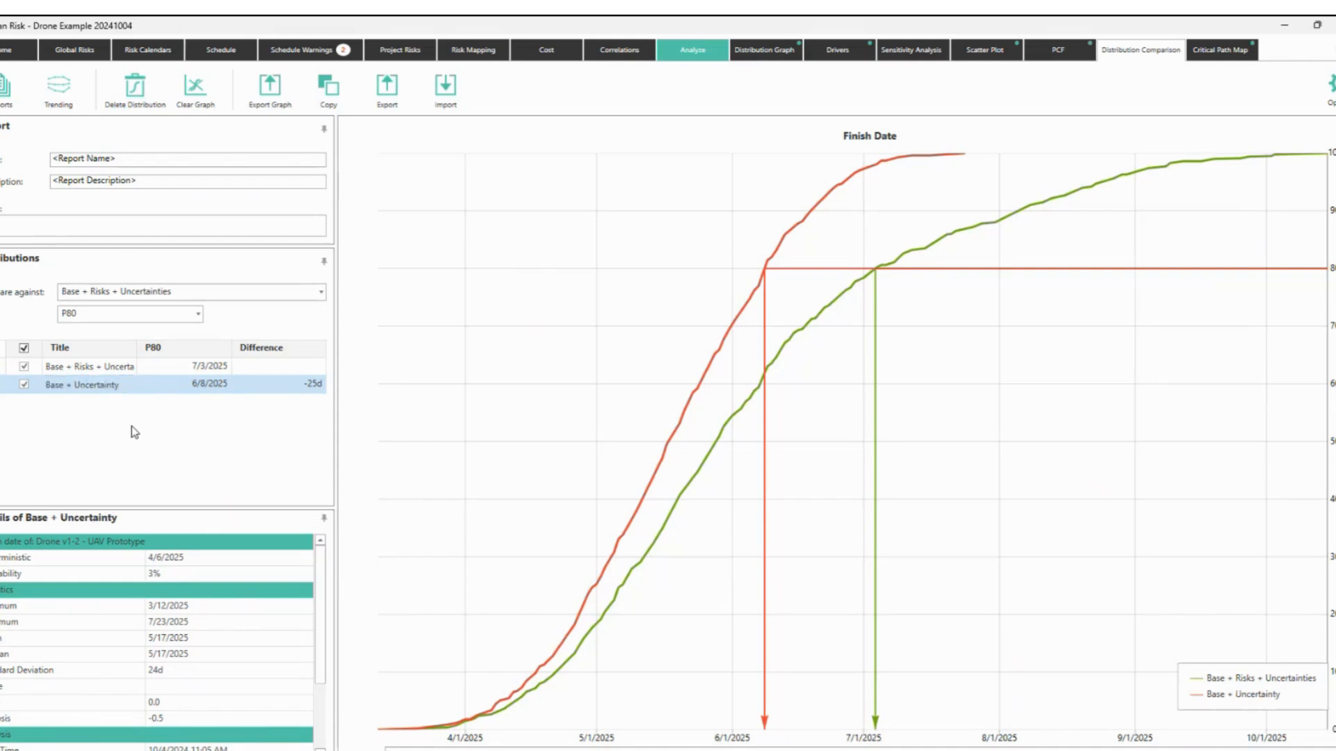
pyautogui.hotkey('ctrl', '2')
pyautogui.moveTo(138, 341); pyautogui.dragTo(332, 402)
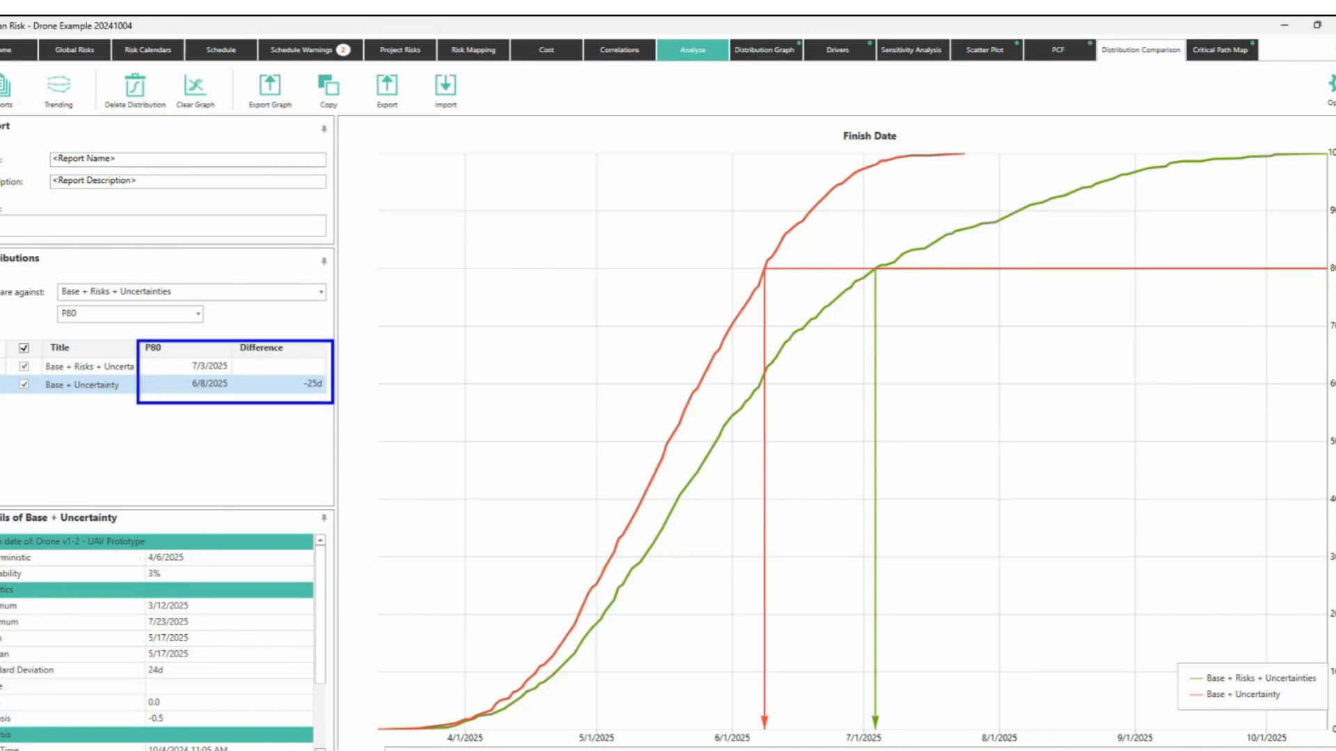
pyautogui.press('Escape')
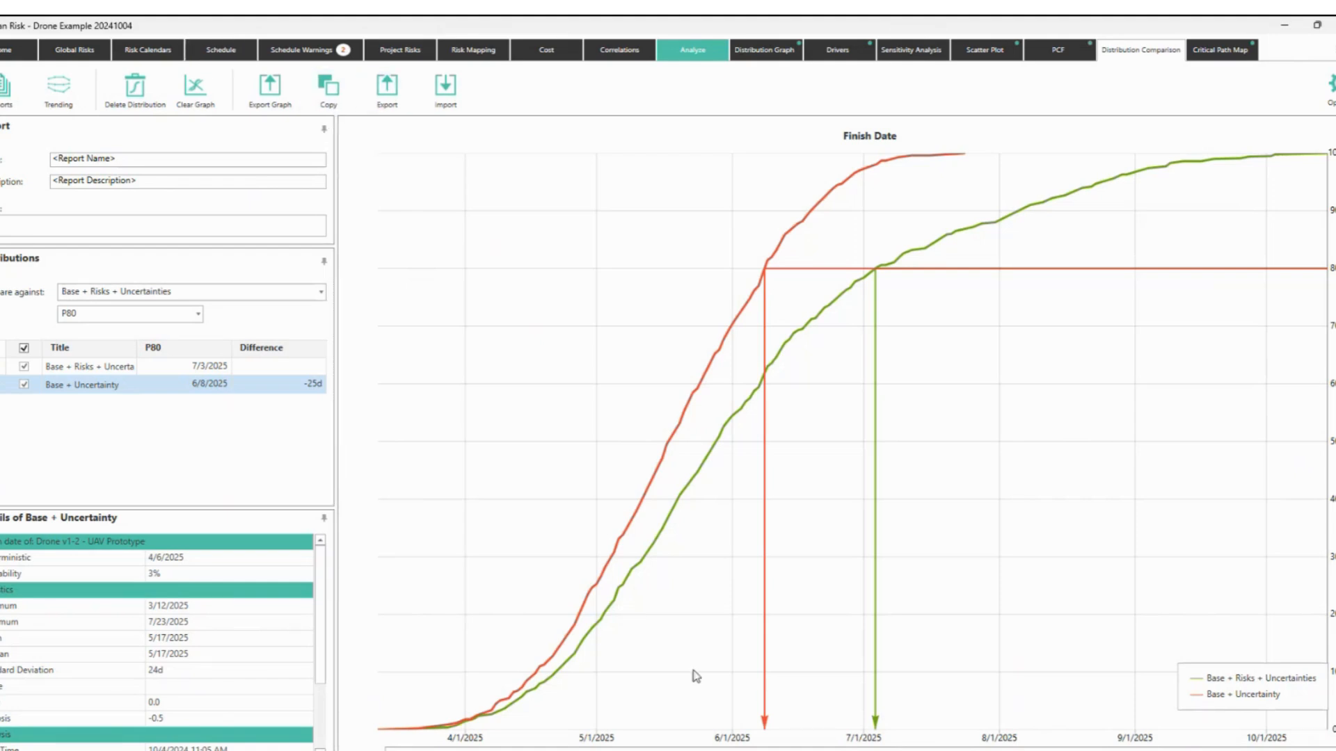
pyautogui.click(852, 750)
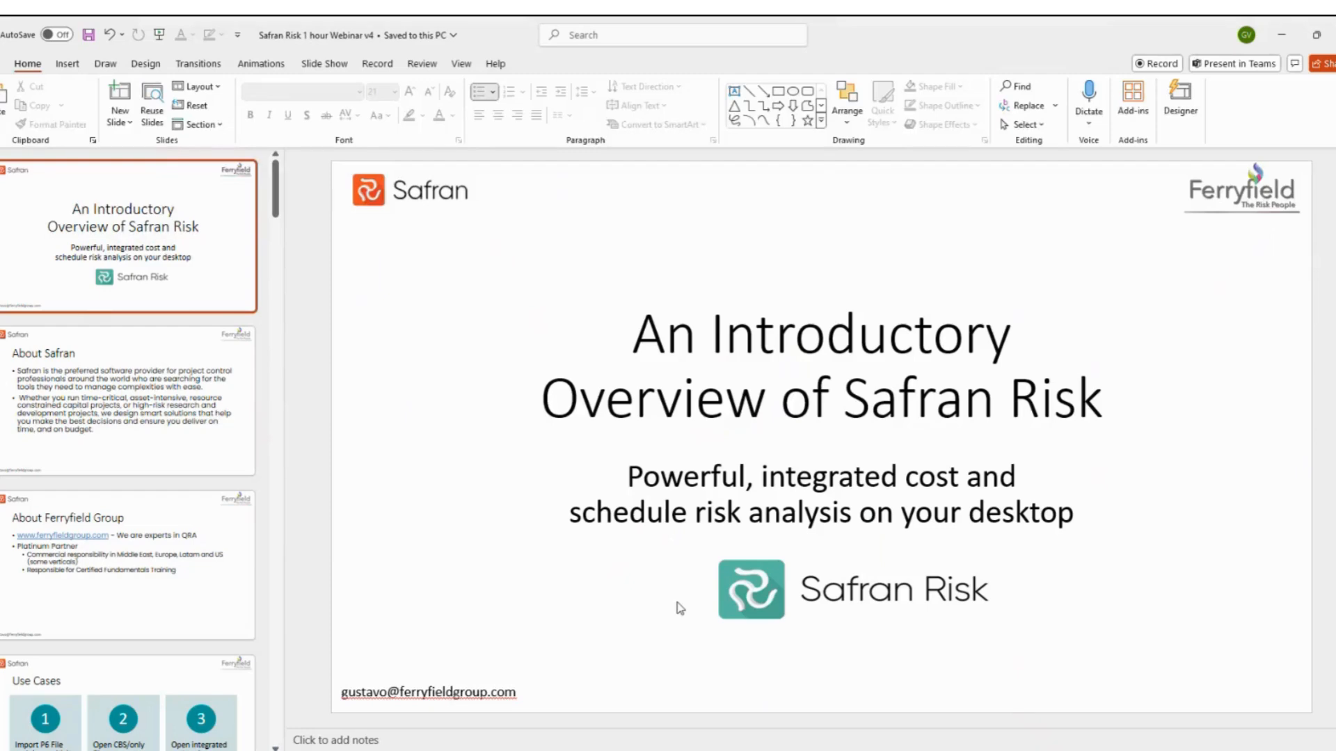
pyautogui.hotkey('ctrl', 'v')
pyautogui.hotkey('ctrl', 'z')
pyautogui.hotkey('alt', 'Tab')
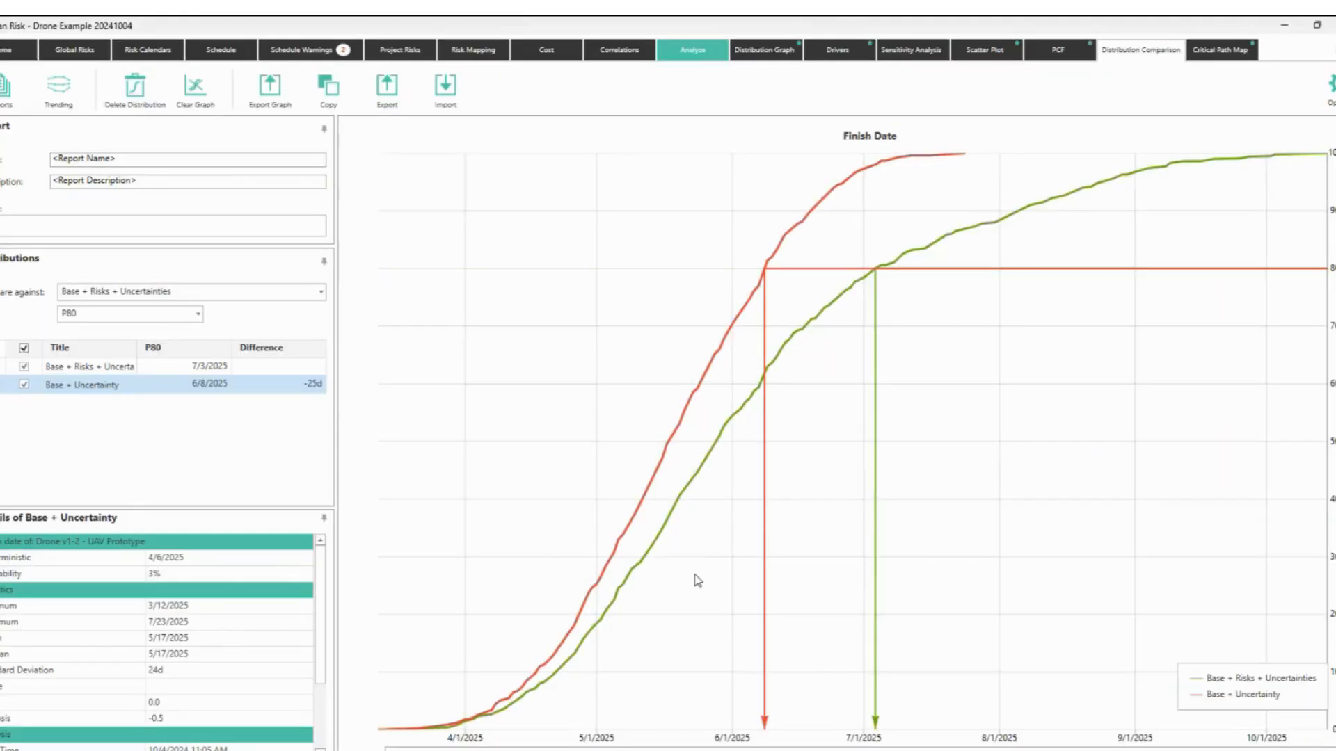
pyautogui.click(384, 94)
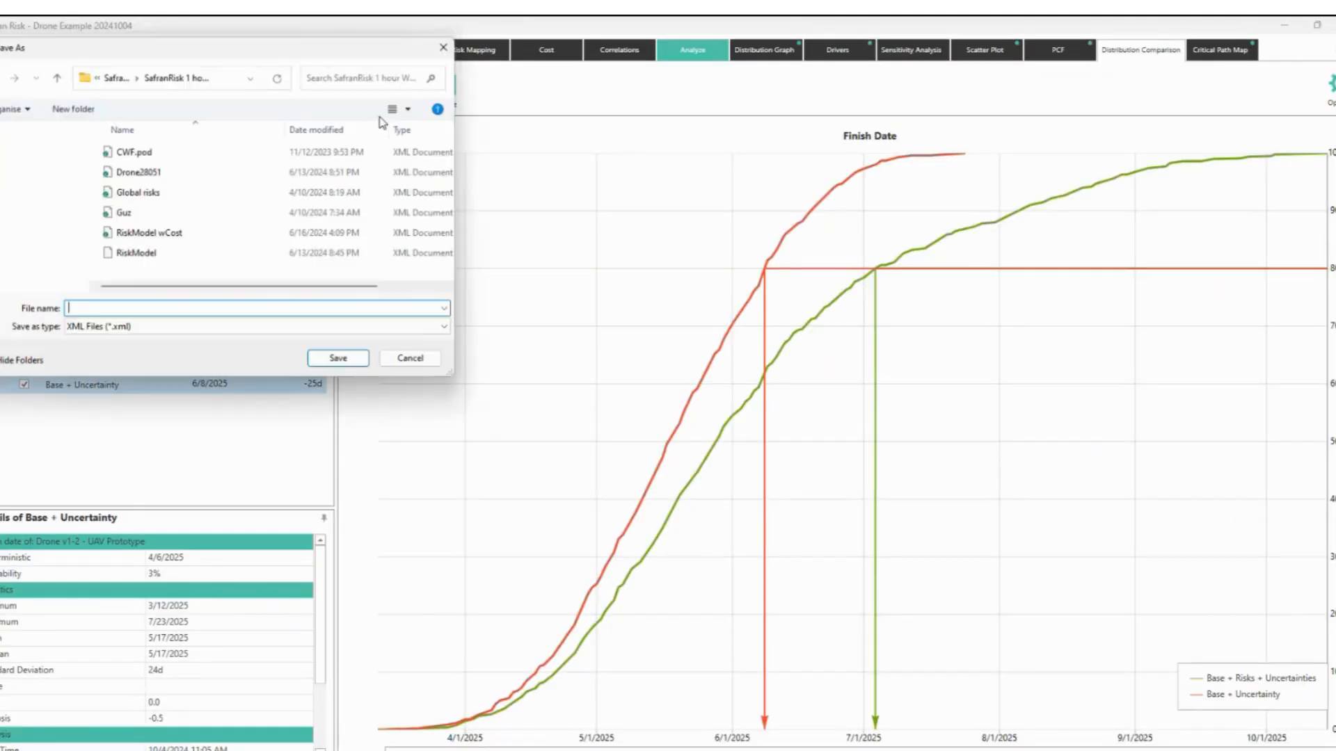
pyautogui.click(407, 361)
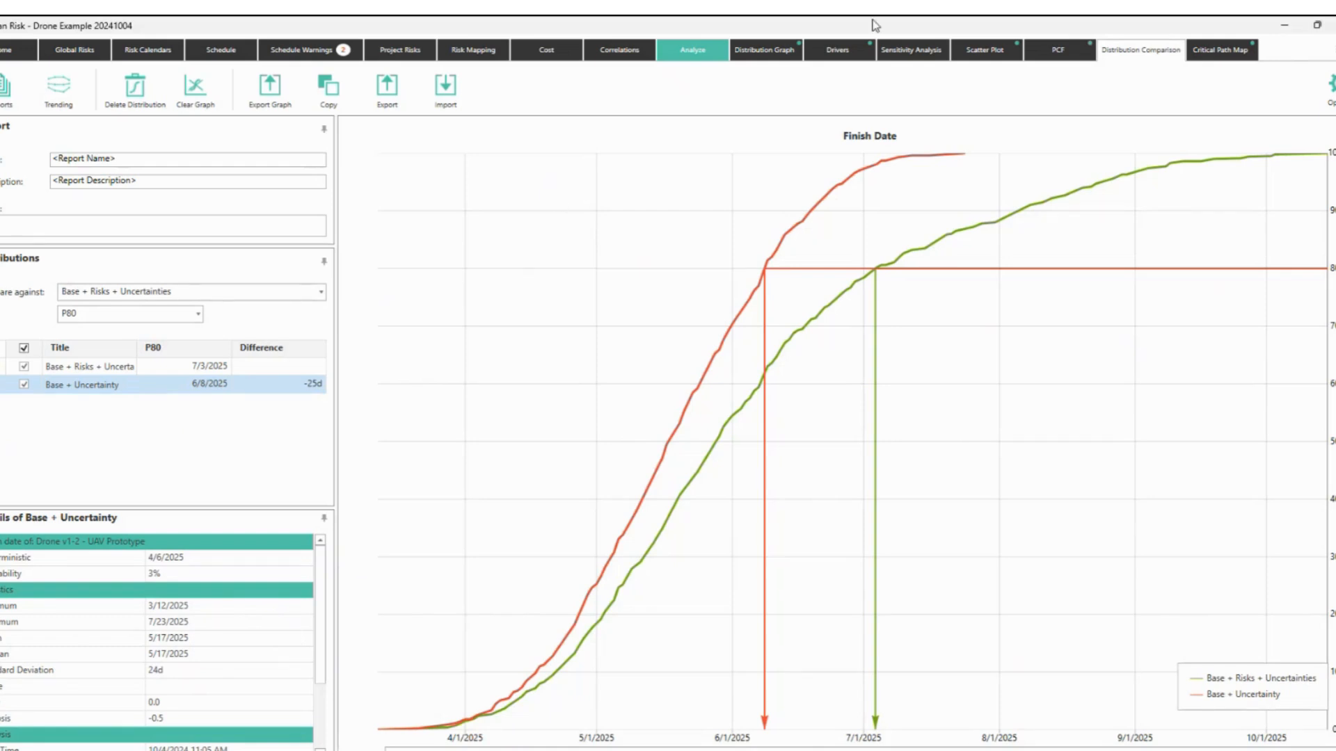
# Calculate the sensitivity impacts of the included uncertainties on the project's finish date at P80.
pyautogui.click(903, 51)
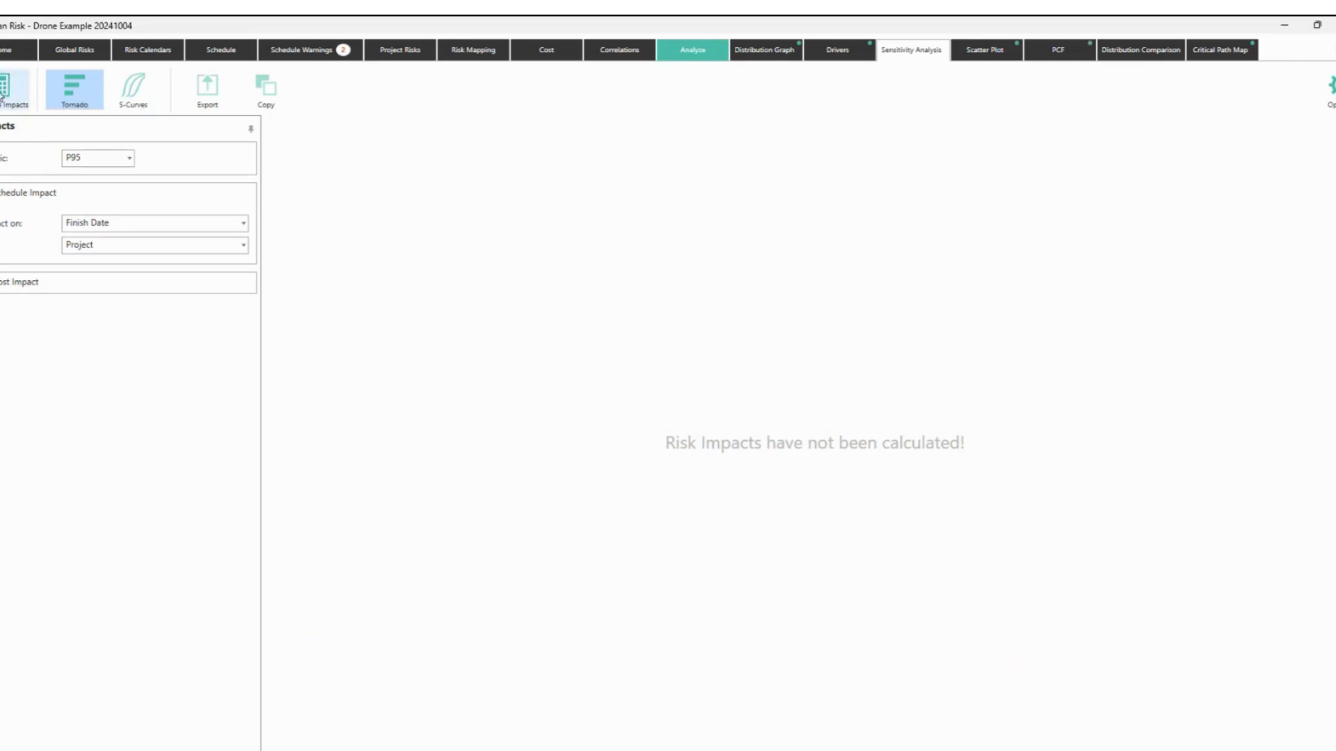
pyautogui.click(133, 160)
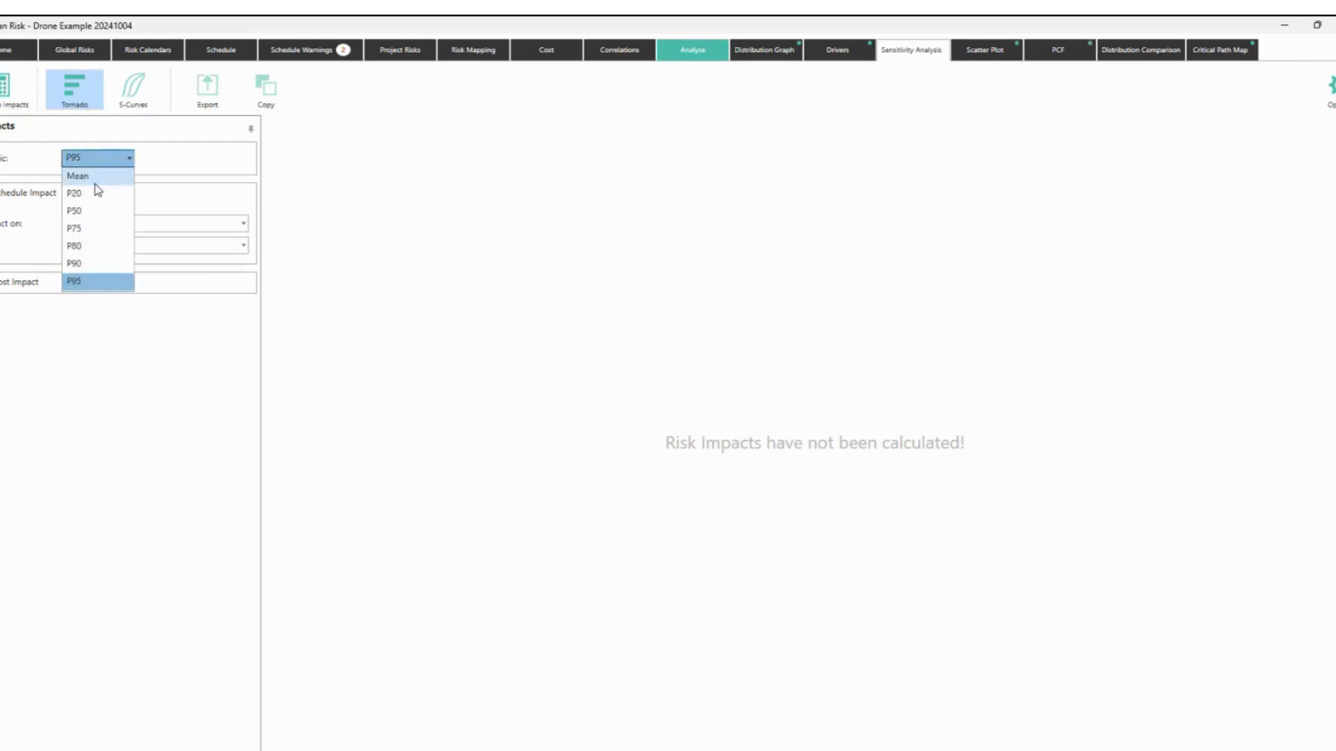
pyautogui.click(83, 247)
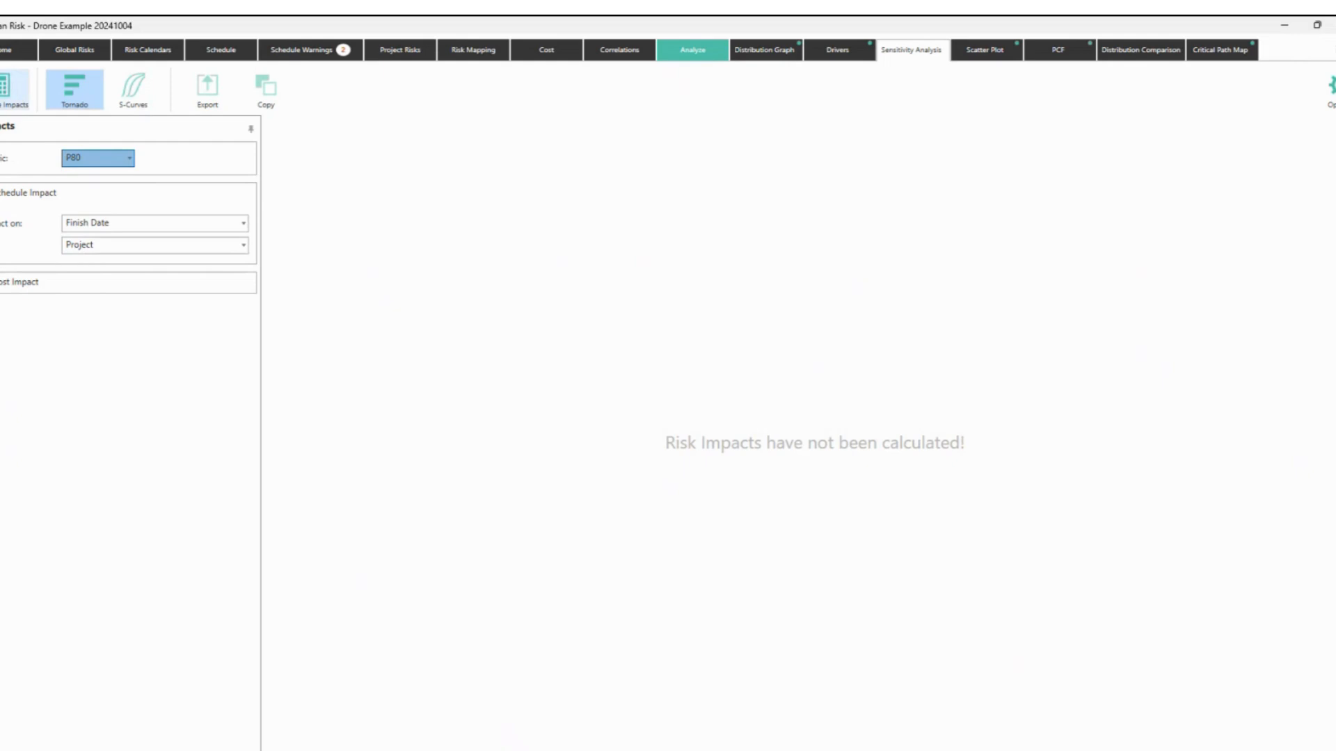
pyautogui.click(21, 106)
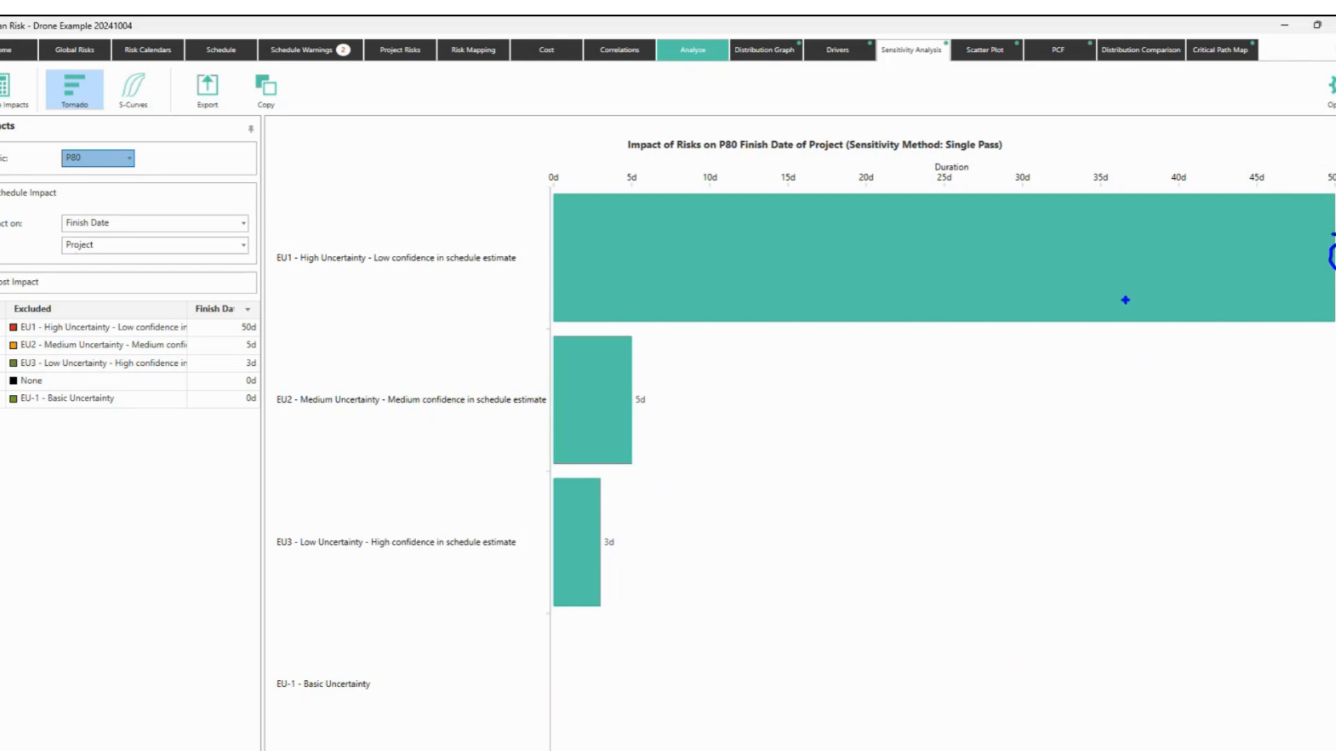
pyautogui.moveTo(262, 244)
pyautogui.mouseDown()
pyautogui.moveTo(299, 259)
pyautogui.moveTo(541, 276)
pyautogui.mouseUp()
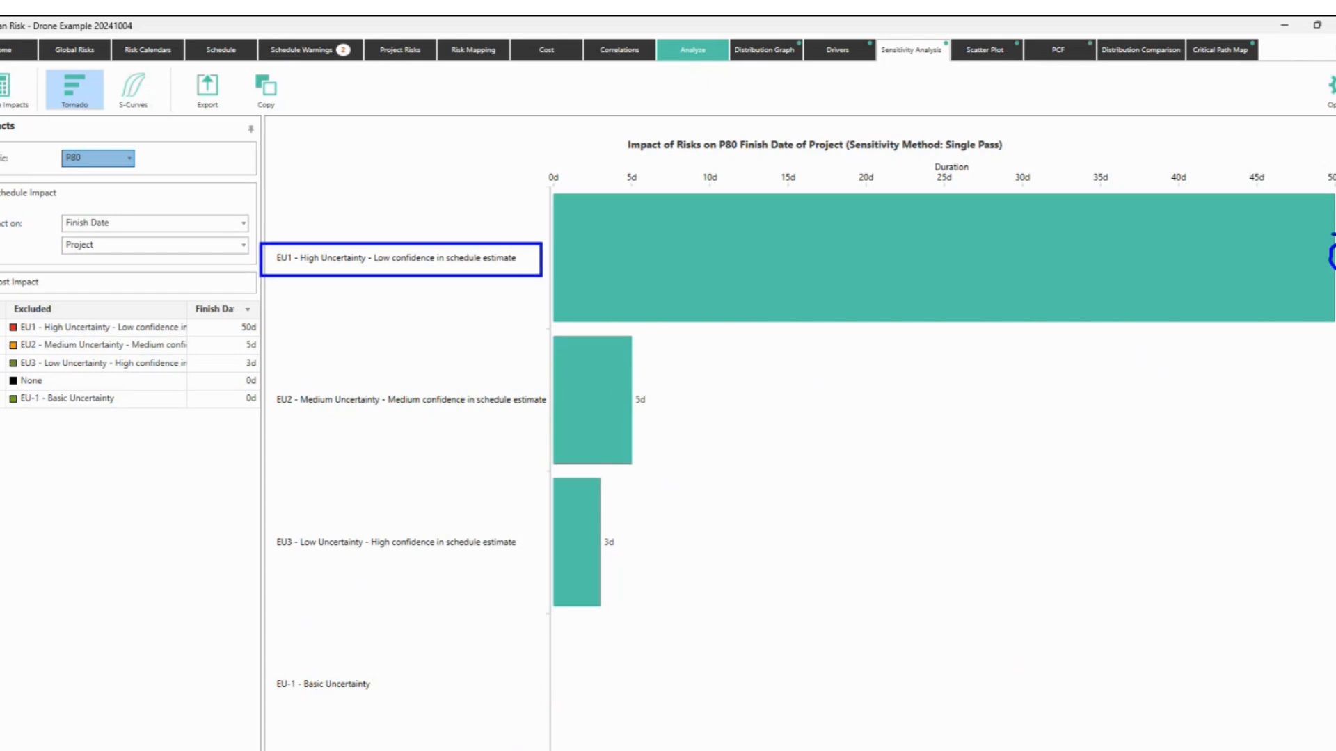
pyautogui.press('Escape')
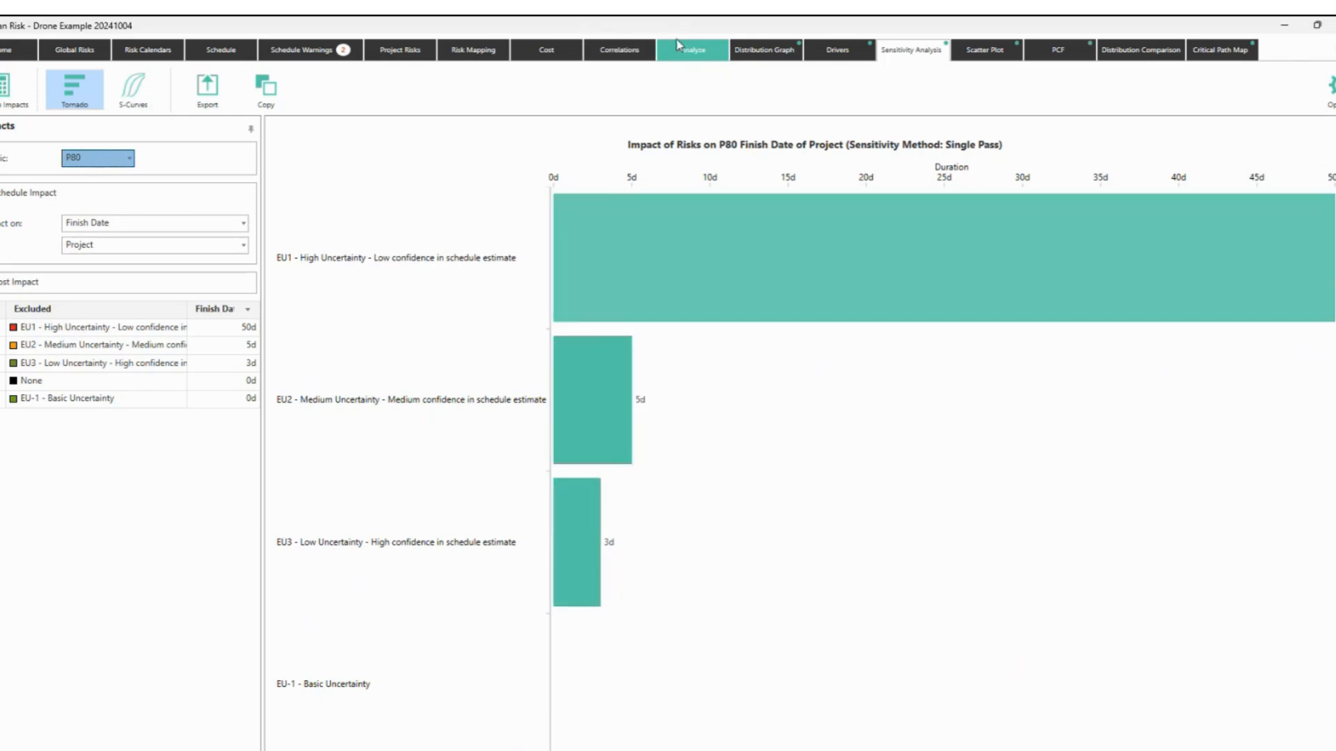
# Rerun the analysis with R002, R006 and R008 included again, and recalculate the impacts on the P80 finish date.
pyautogui.click(692, 49)
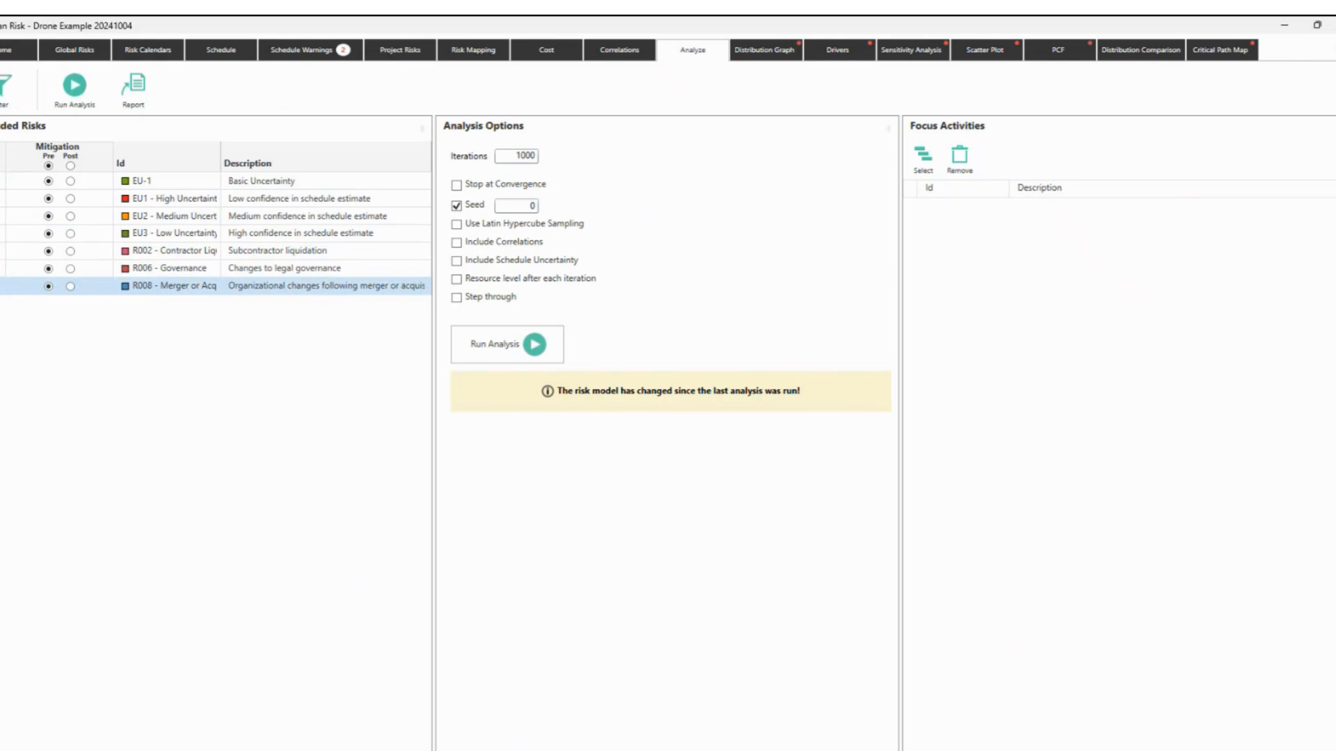
pyautogui.click(510, 344)
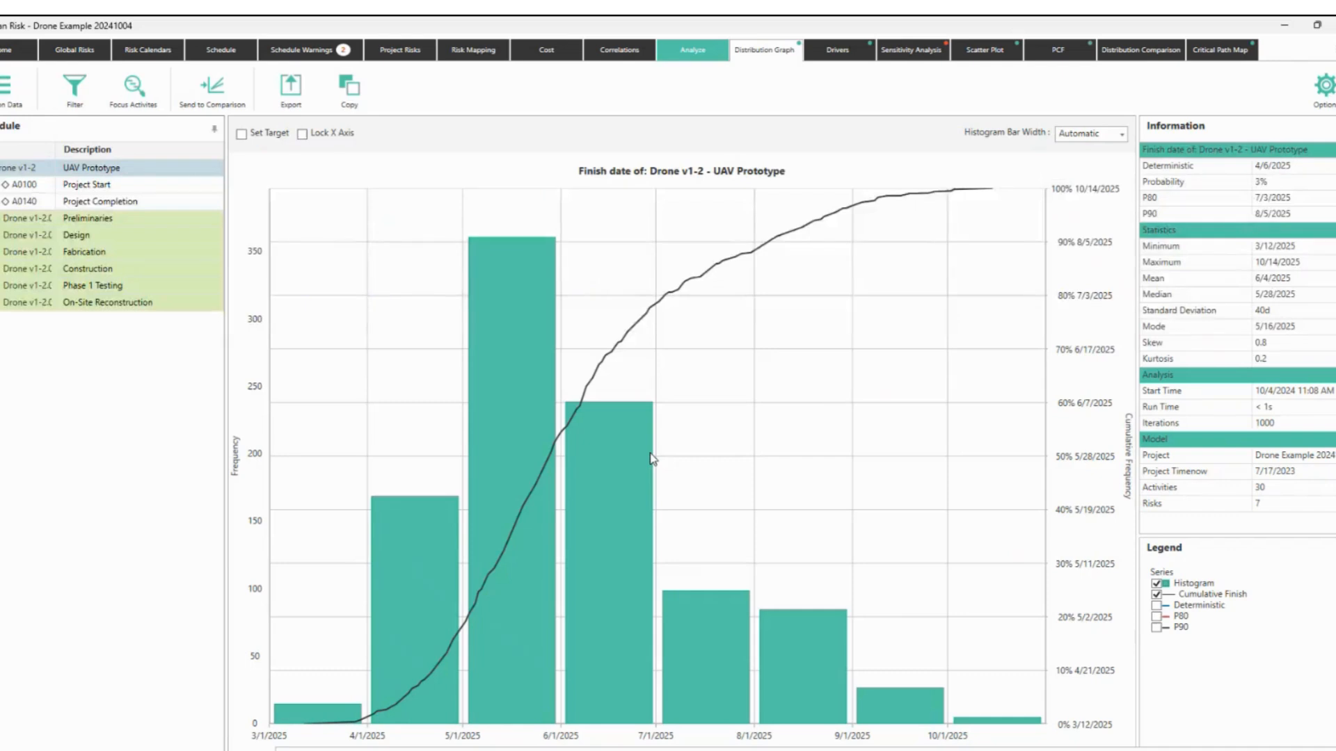
pyautogui.click(905, 52)
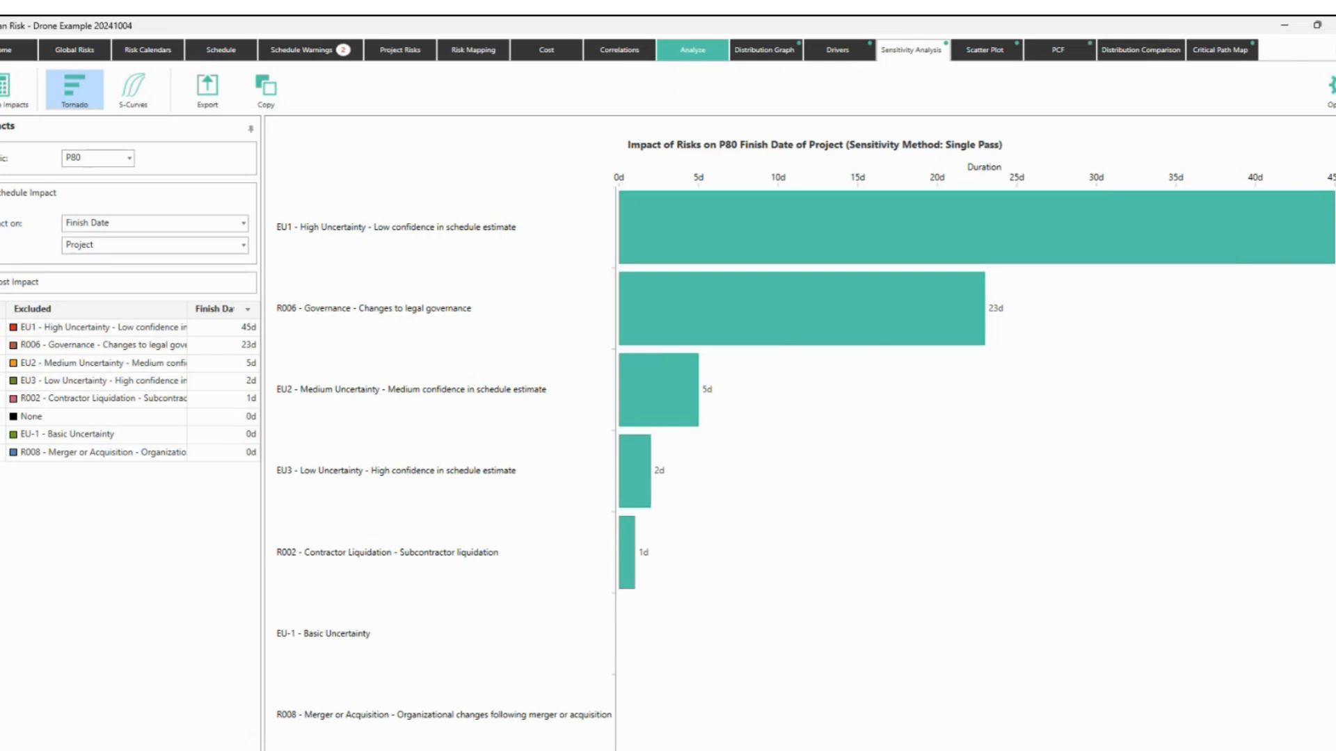
# Examine how the uncertainties and risks rank by their impact on the P80 finish date in the tornado chart.
pyautogui.moveTo(266, 214)
pyautogui.mouseDown()
pyautogui.moveTo(361, 259)
pyautogui.moveTo(527, 248)
pyautogui.mouseUp()
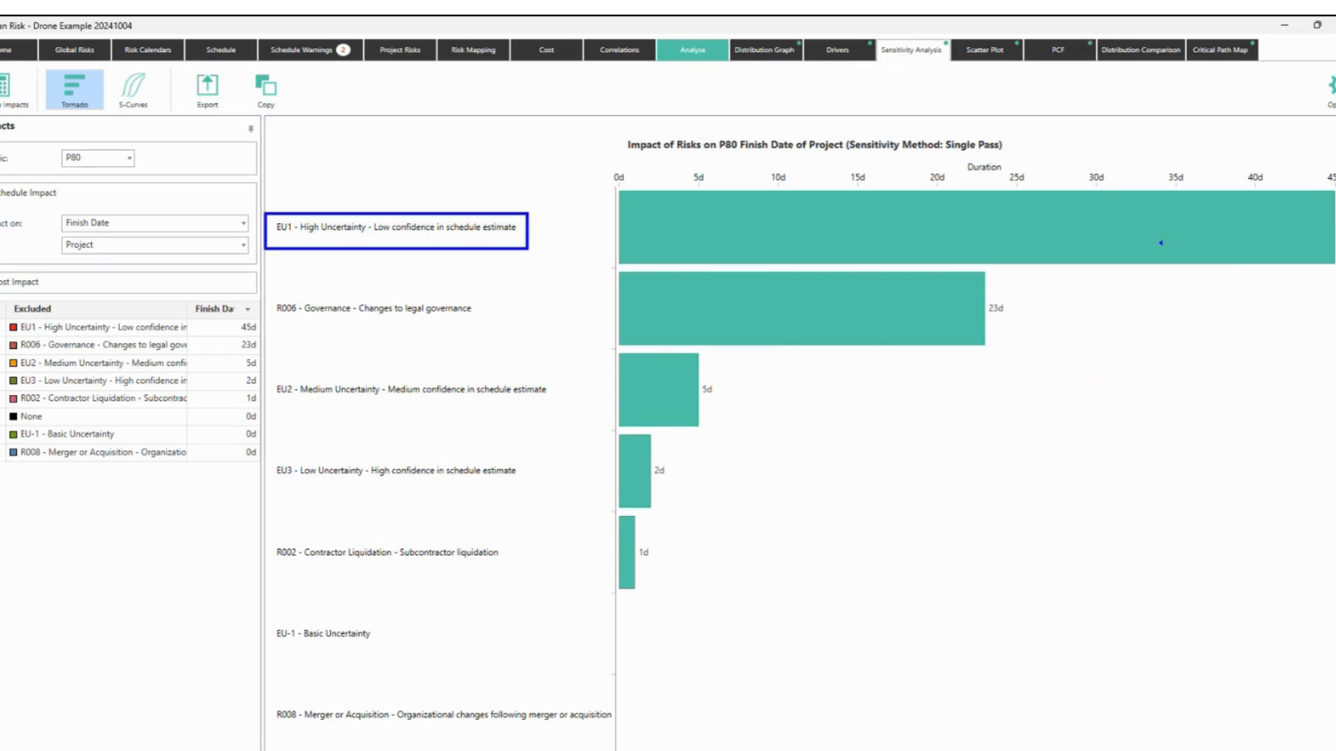
pyautogui.moveTo(1321, 230); pyautogui.dragTo(1331, 227)
pyautogui.moveTo(985, 297)
pyautogui.mouseDown()
pyautogui.moveTo(973, 325)
pyautogui.moveTo(971, 298)
pyautogui.mouseUp()
pyautogui.moveTo(729, 382); pyautogui.dragTo(765, 366)
pyautogui.moveTo(491, 380)
pyautogui.mouseDown()
pyautogui.moveTo(530, 307)
pyautogui.moveTo(541, 336)
pyautogui.mouseUp()
pyautogui.moveTo(554, 164)
pyautogui.mouseDown()
pyautogui.moveTo(603, 239)
pyautogui.moveTo(590, 266)
pyautogui.mouseUp()
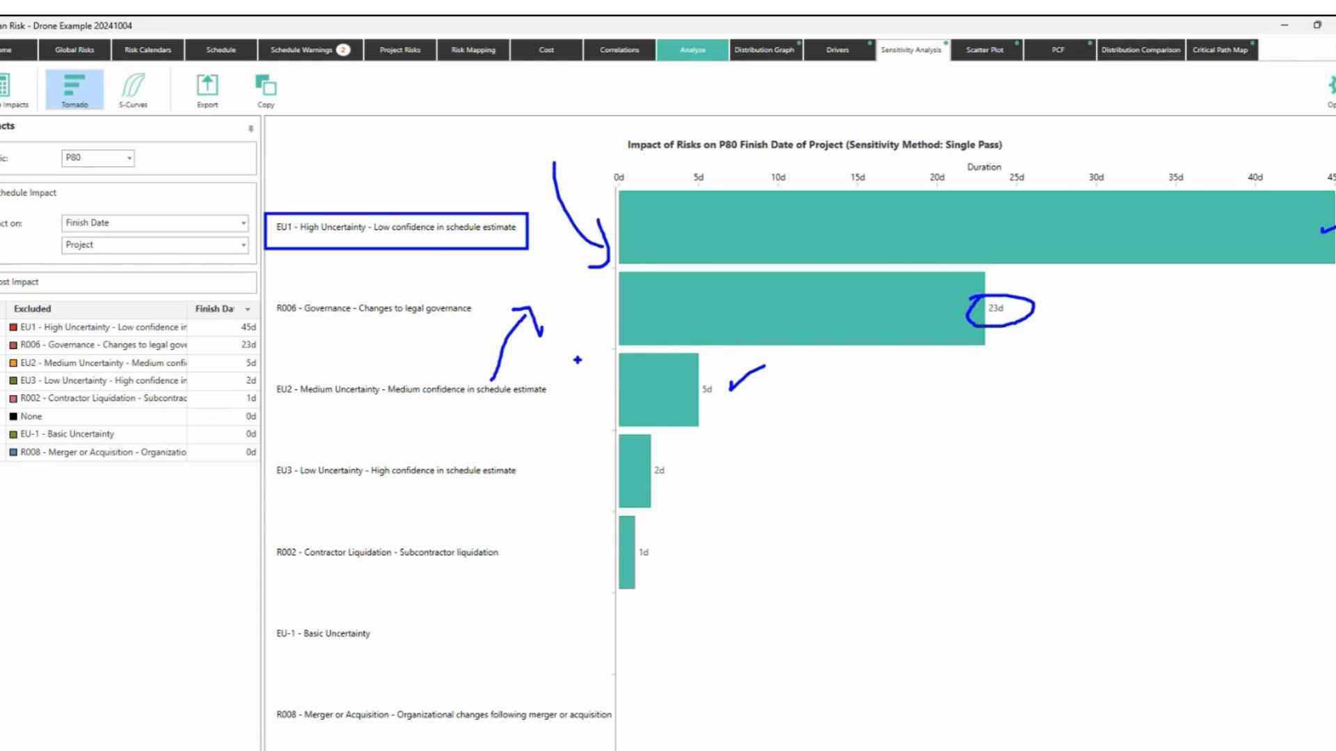
pyautogui.press('Escape')
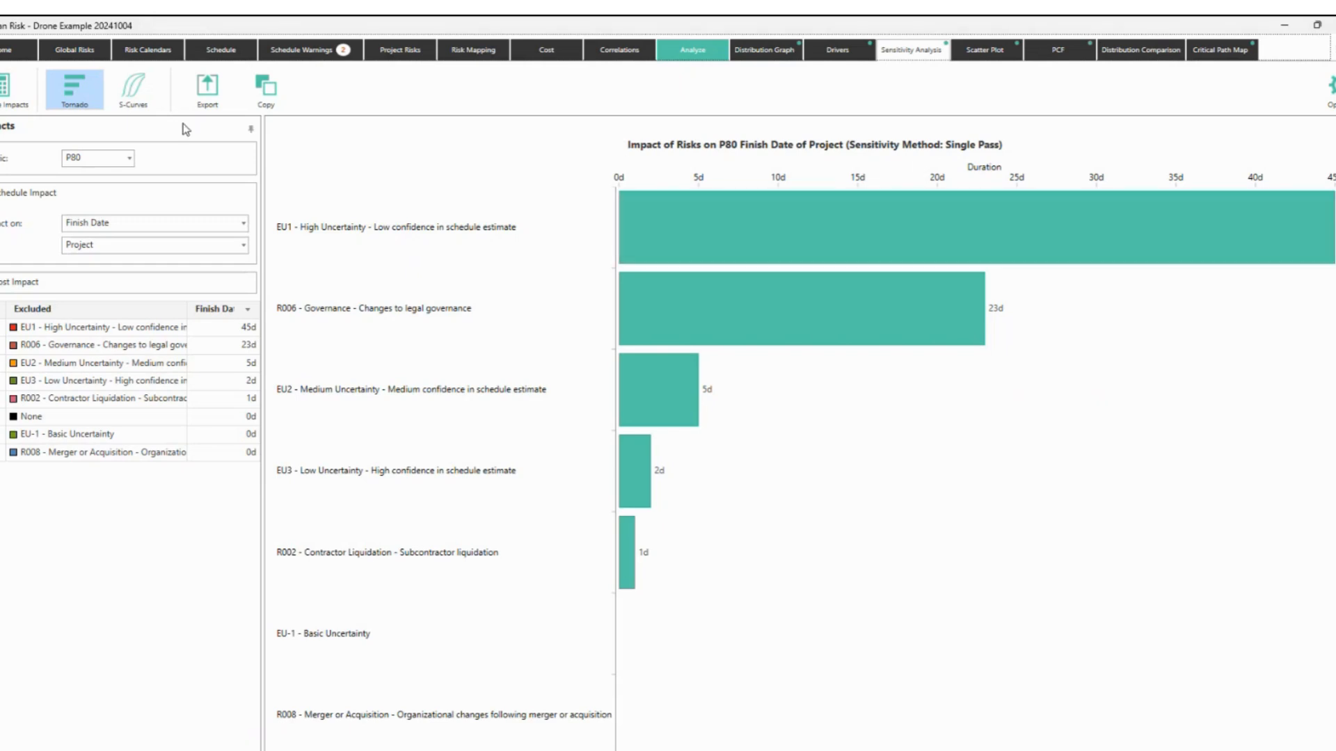
# Close the current project and open the recent project "Drone ResourceLoaded".
pyautogui.click(8, 50)
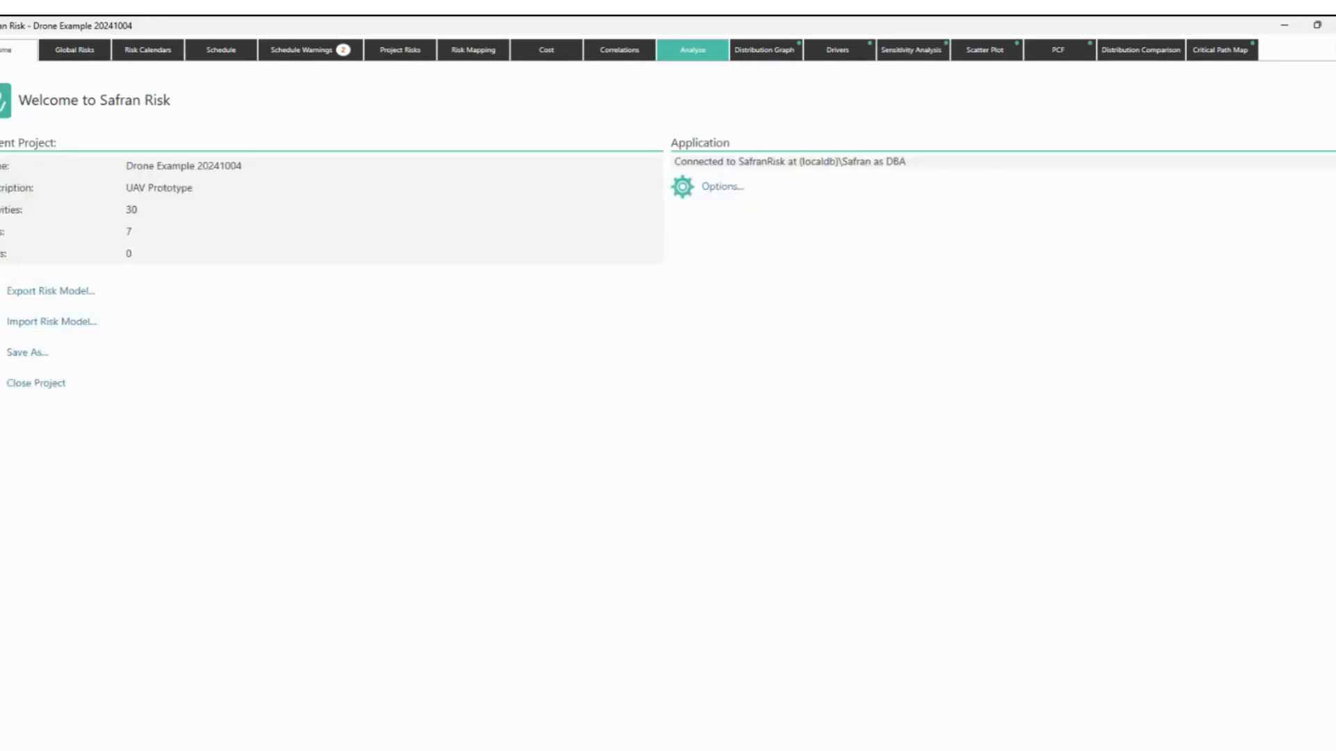
pyautogui.click(47, 384)
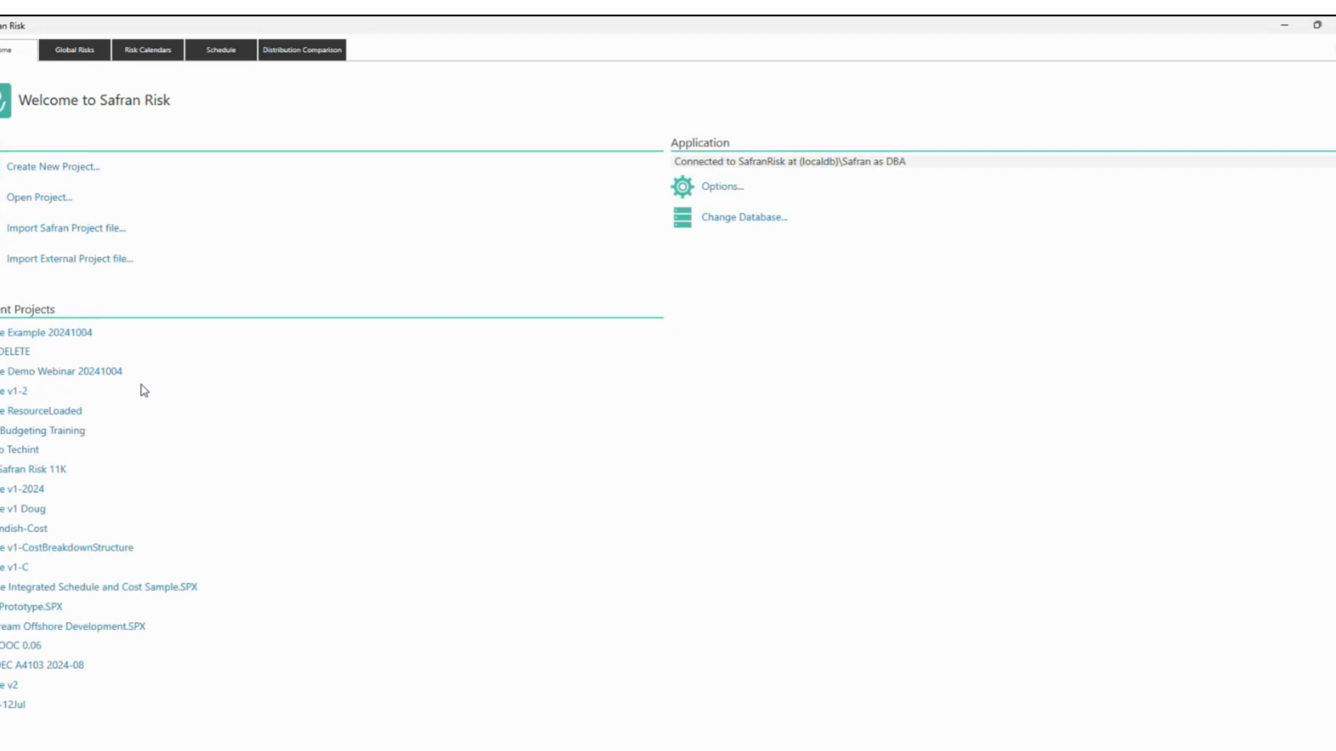
pyautogui.click(61, 413)
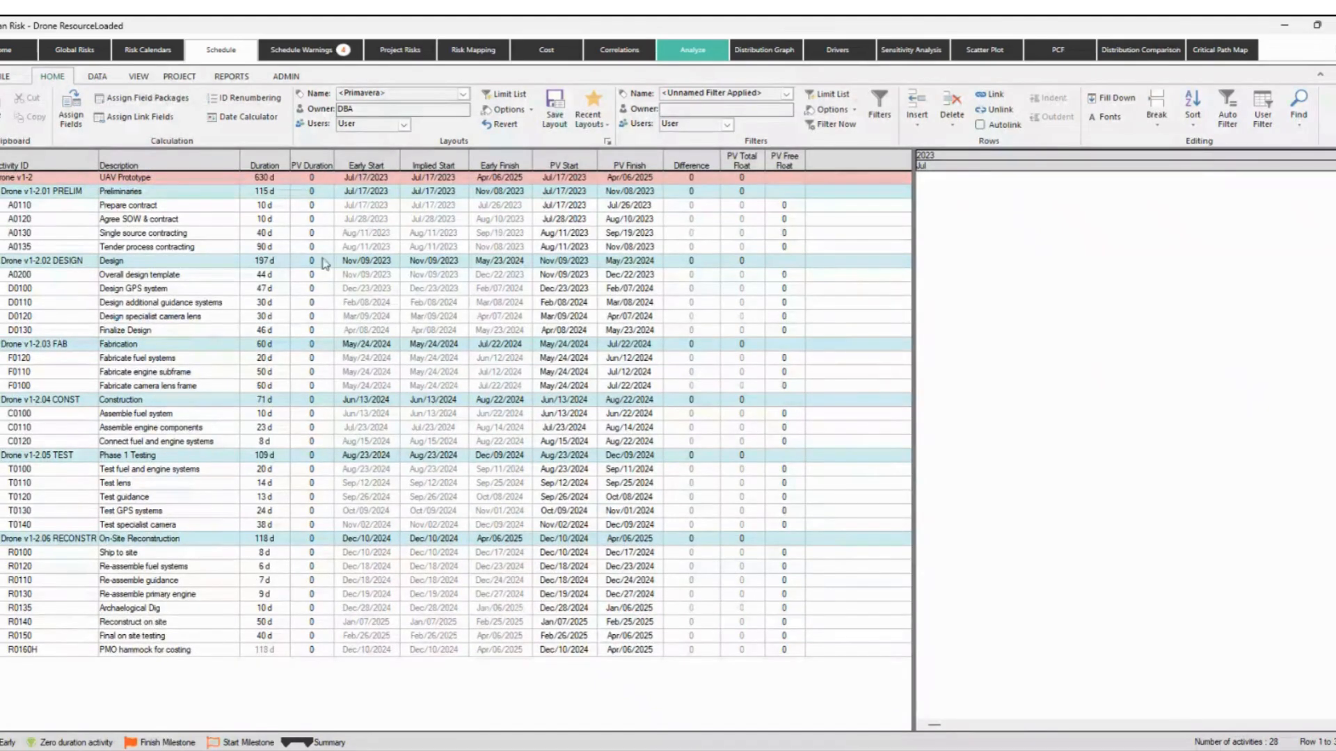
# Review the risk mapping, run the analysis on the resource-loaded project, and display its duration distribution.
pyautogui.click(473, 50)
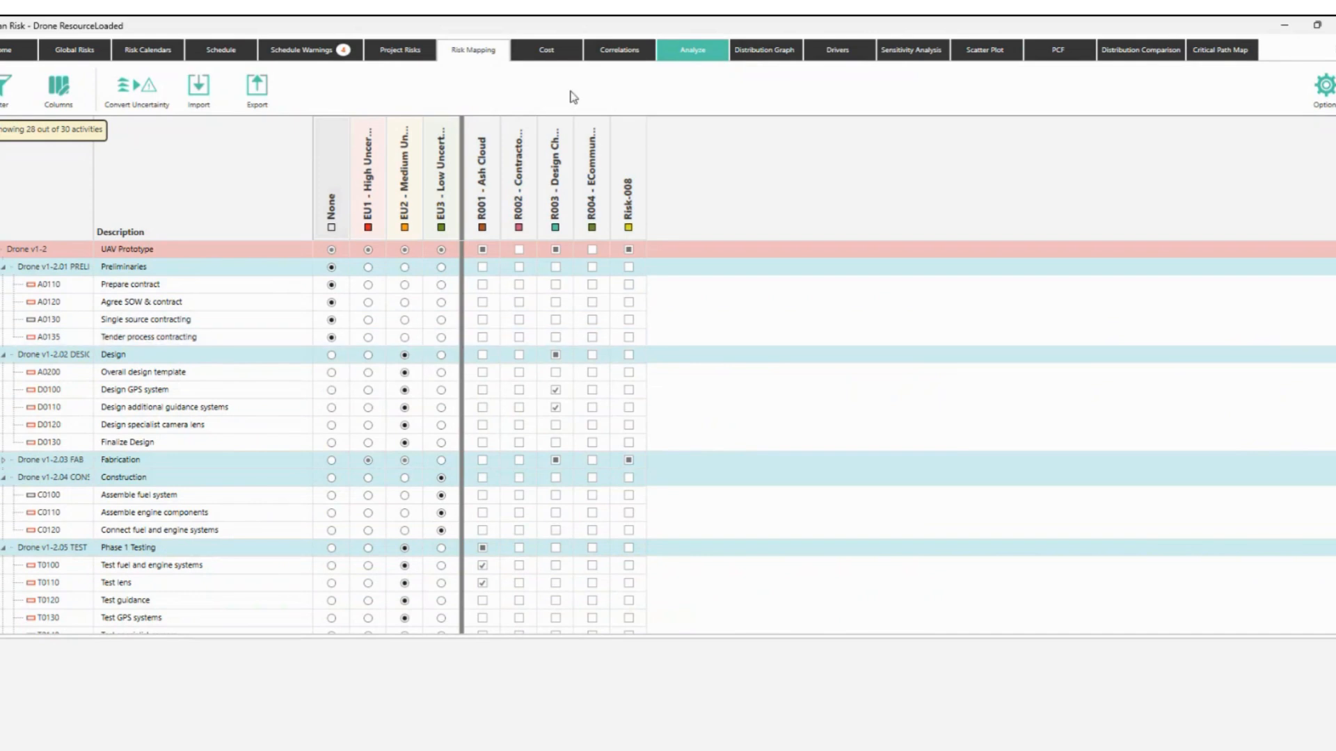
pyautogui.click(679, 51)
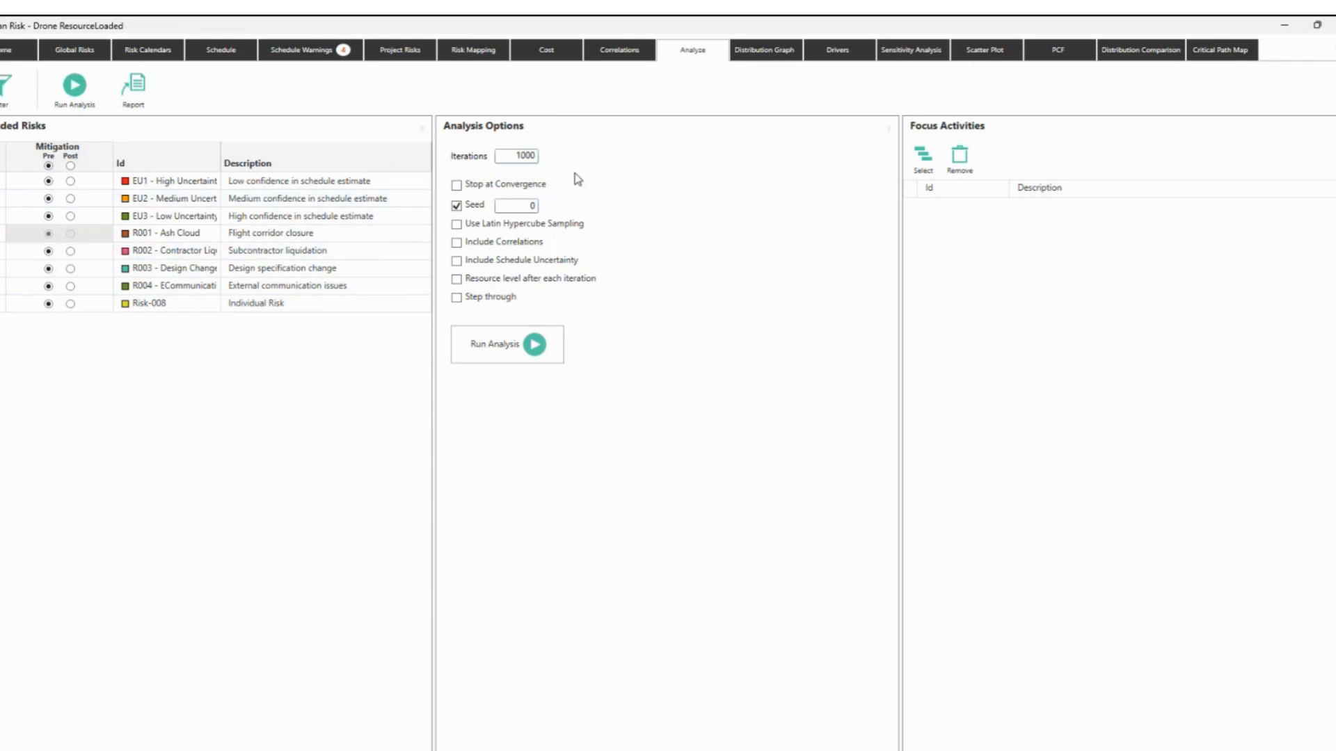
pyautogui.click(503, 347)
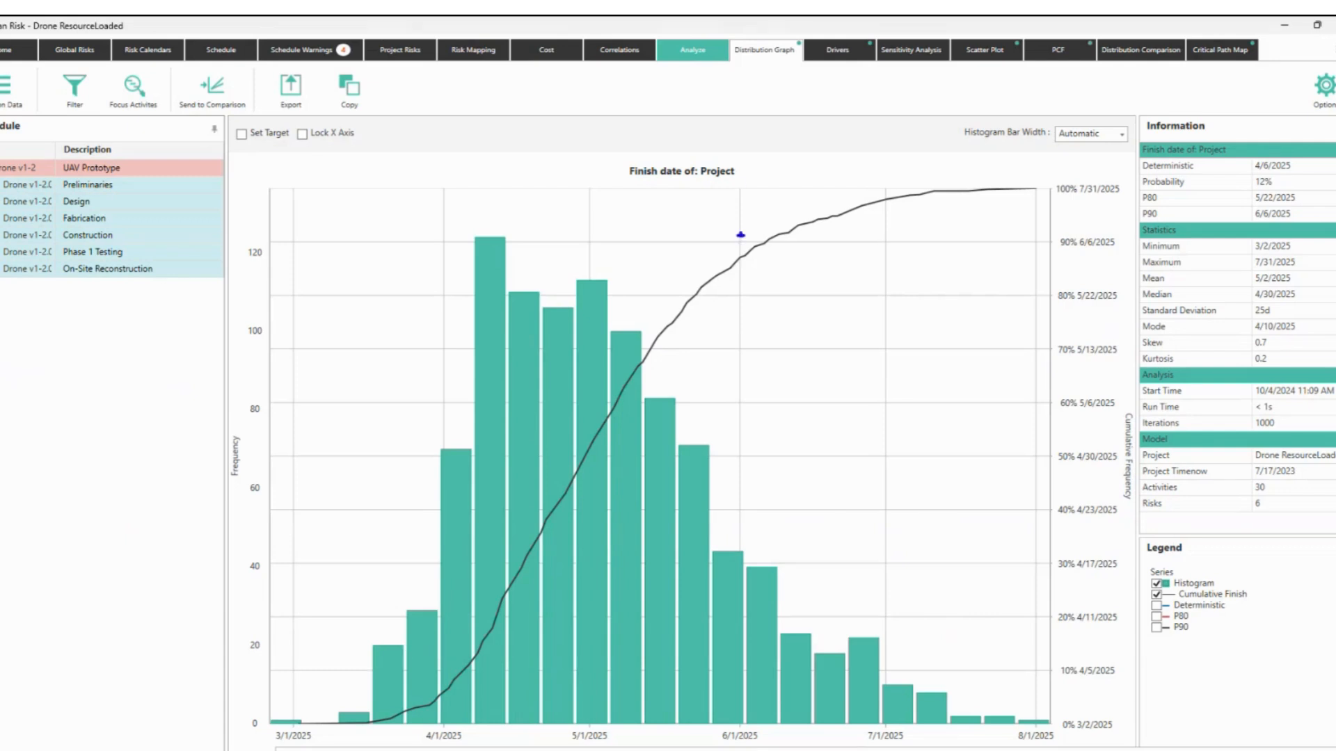
pyautogui.moveTo(359, 746)
pyautogui.mouseDown()
pyautogui.moveTo(370, 743)
pyautogui.moveTo(350, 748)
pyautogui.mouseUp()
pyautogui.press('Escape')
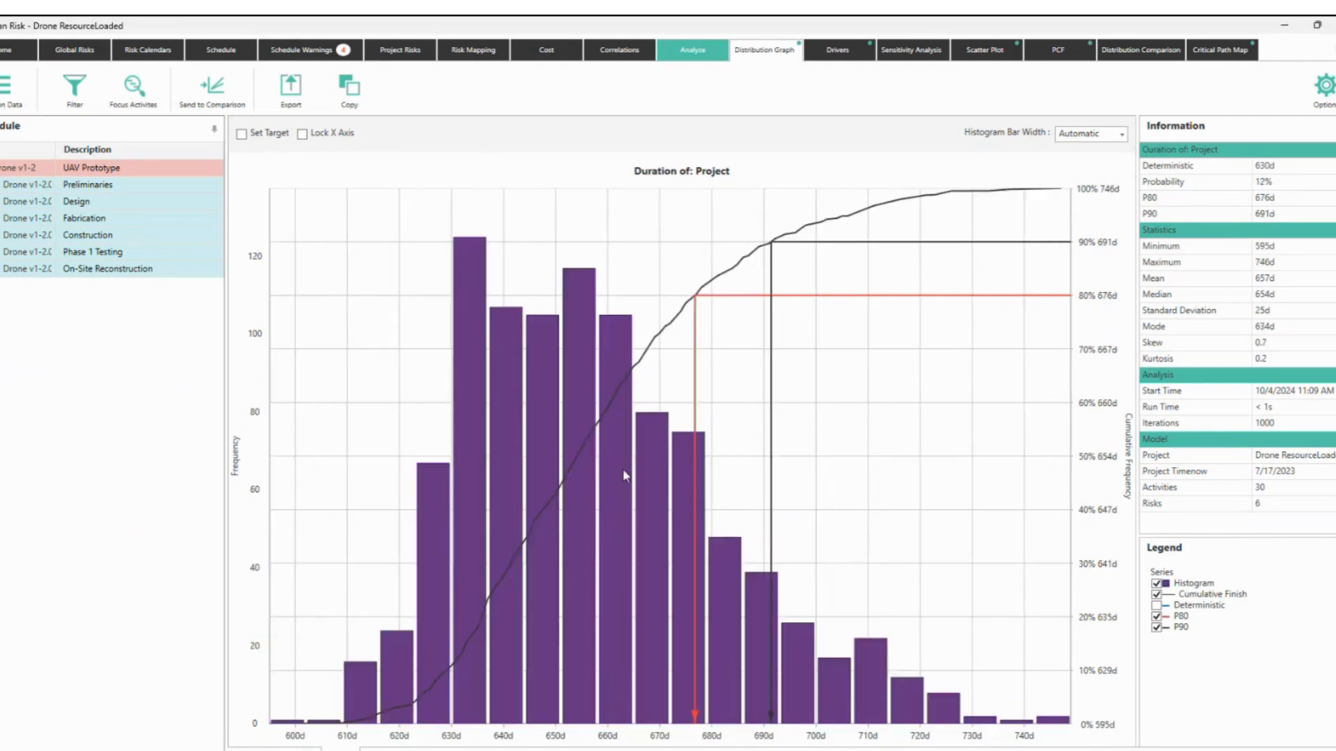
# Display the project's cost distribution and set a target value of 300,000 on it to check its probability.
pyautogui.click(372, 750)
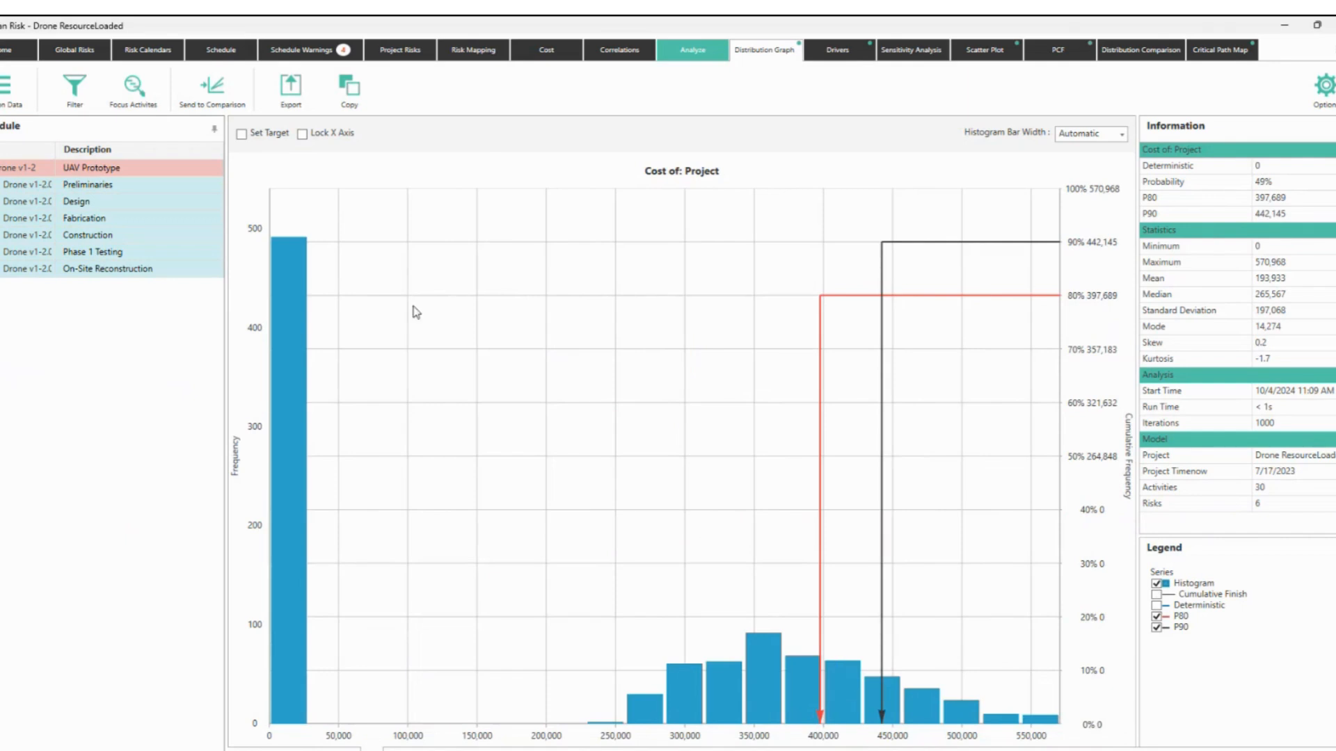
pyautogui.click(273, 137)
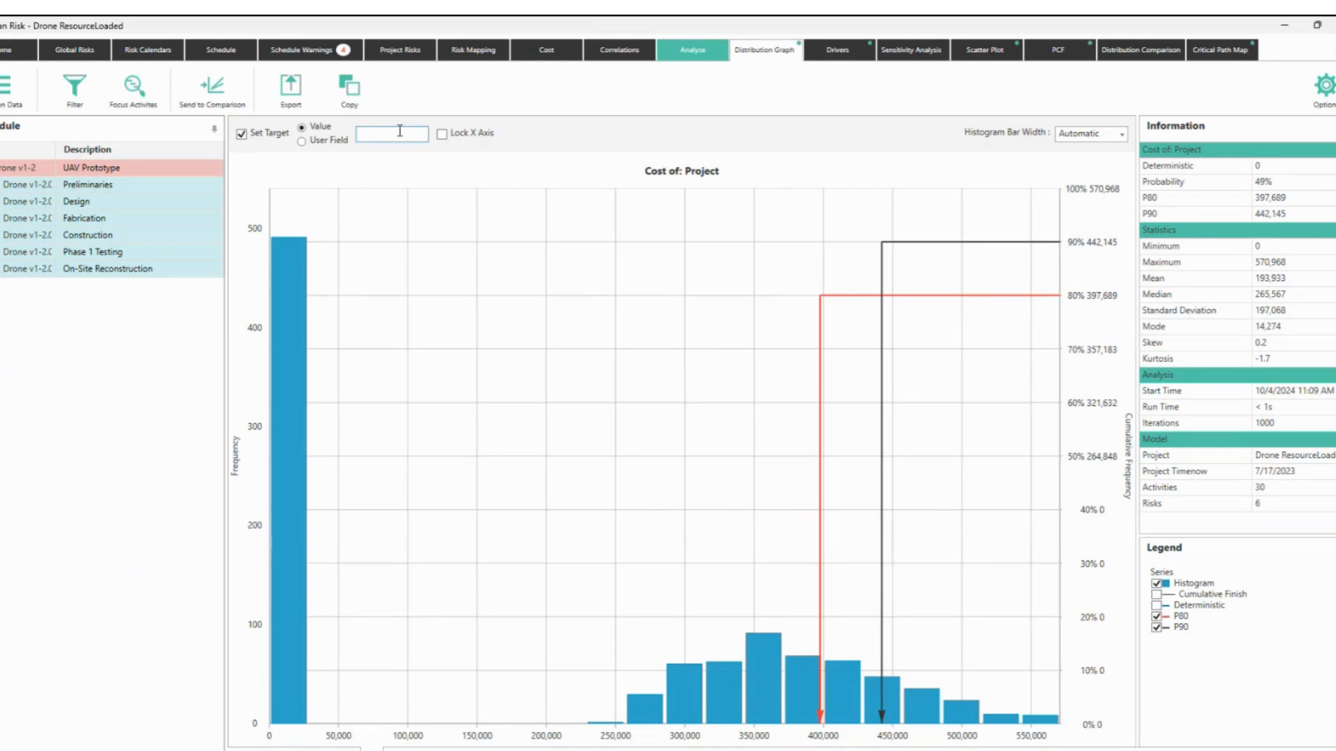
pyautogui.write('300000')
pyautogui.press('Return')
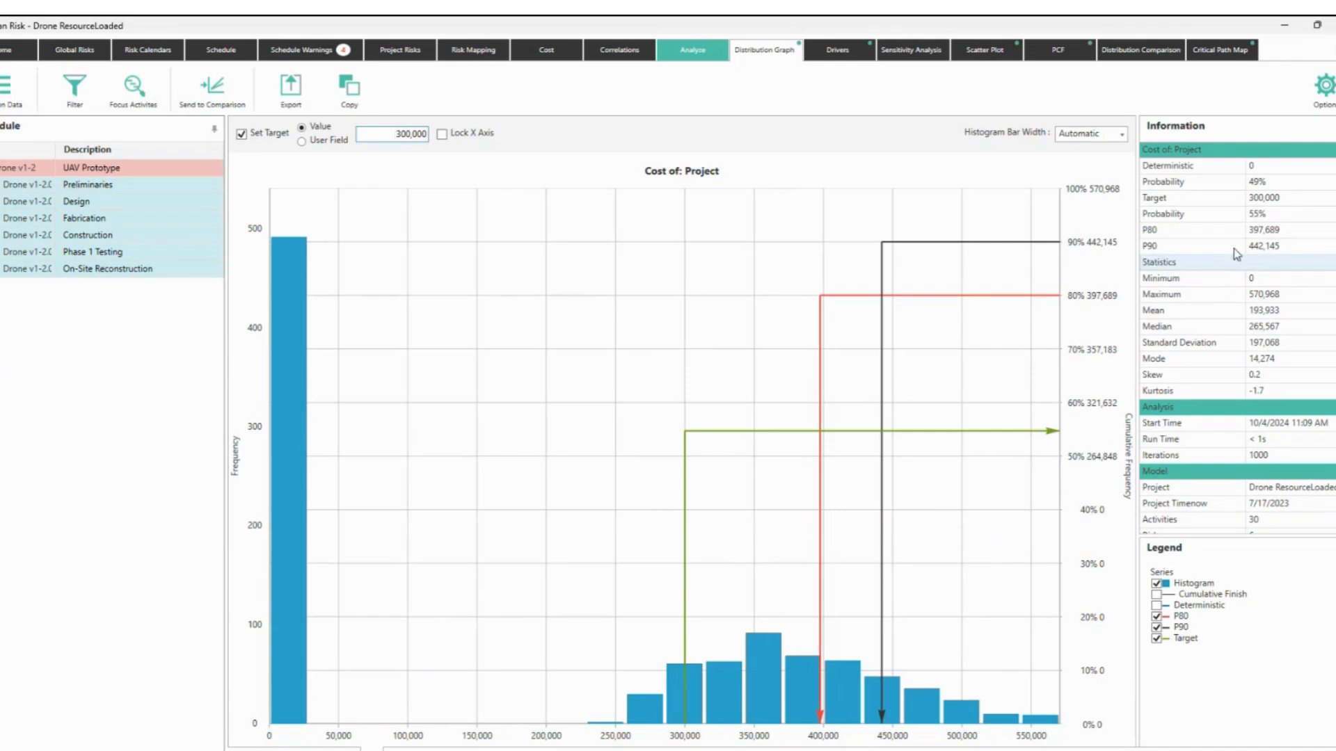
pyautogui.moveTo(1131, 185); pyautogui.dragTo(1307, 227)
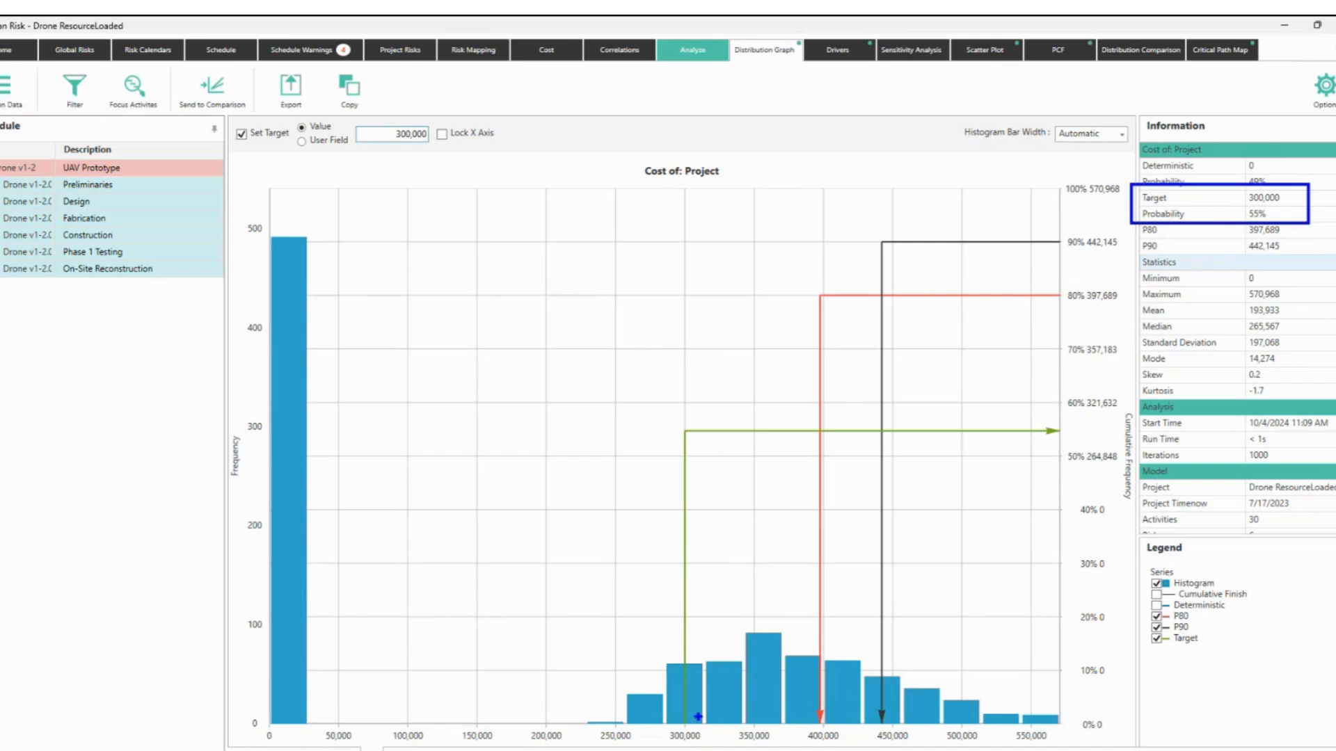
pyautogui.moveTo(1056, 418); pyautogui.dragTo(1041, 421)
pyautogui.press('Escape')
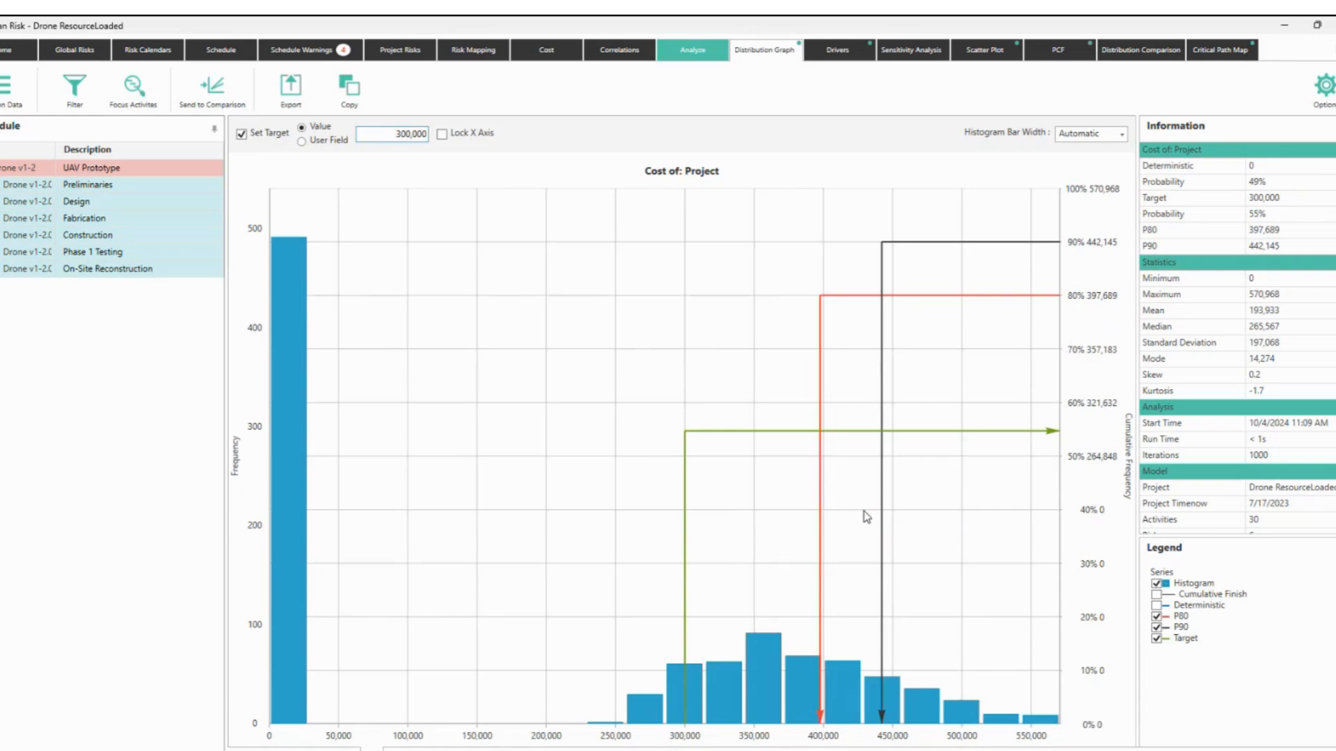
# Review the P80 finish date sensitivity tornado and compare the risks and activities driving the project's finish date and cost.
pyautogui.click(911, 53)
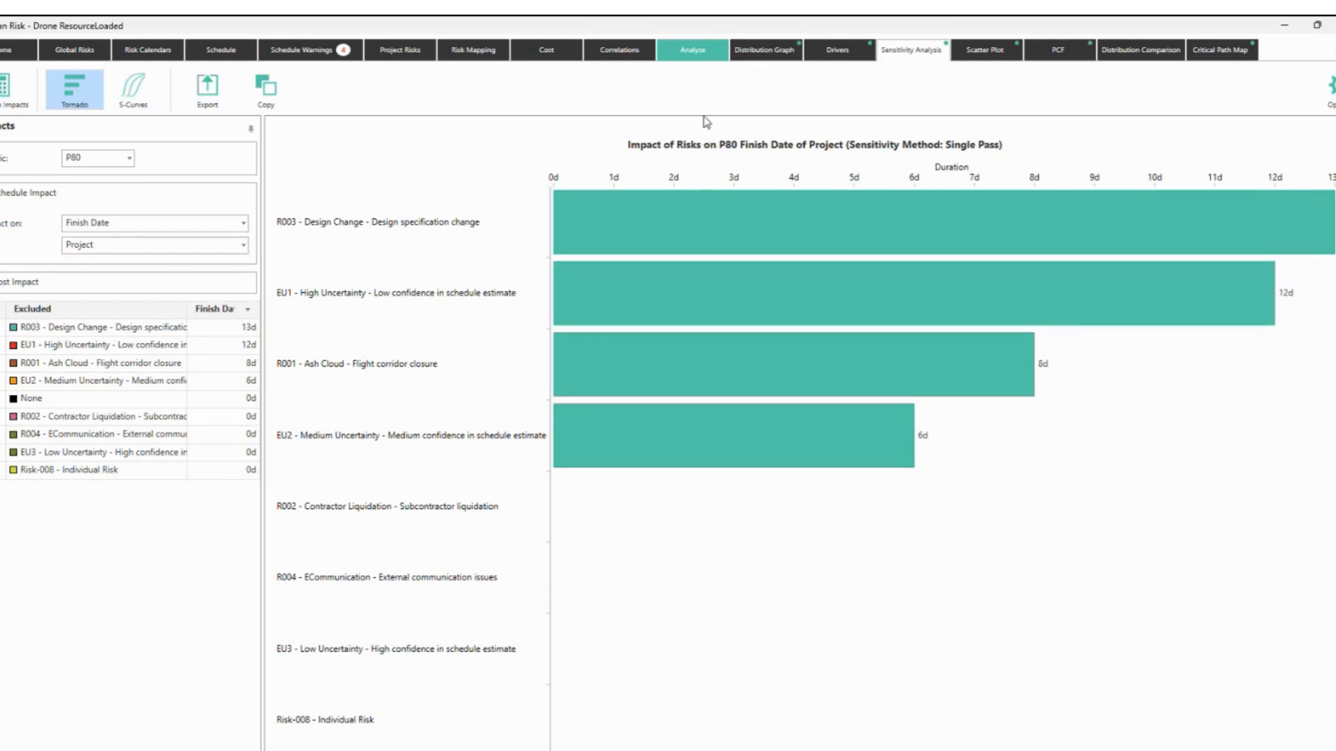
pyautogui.click(848, 54)
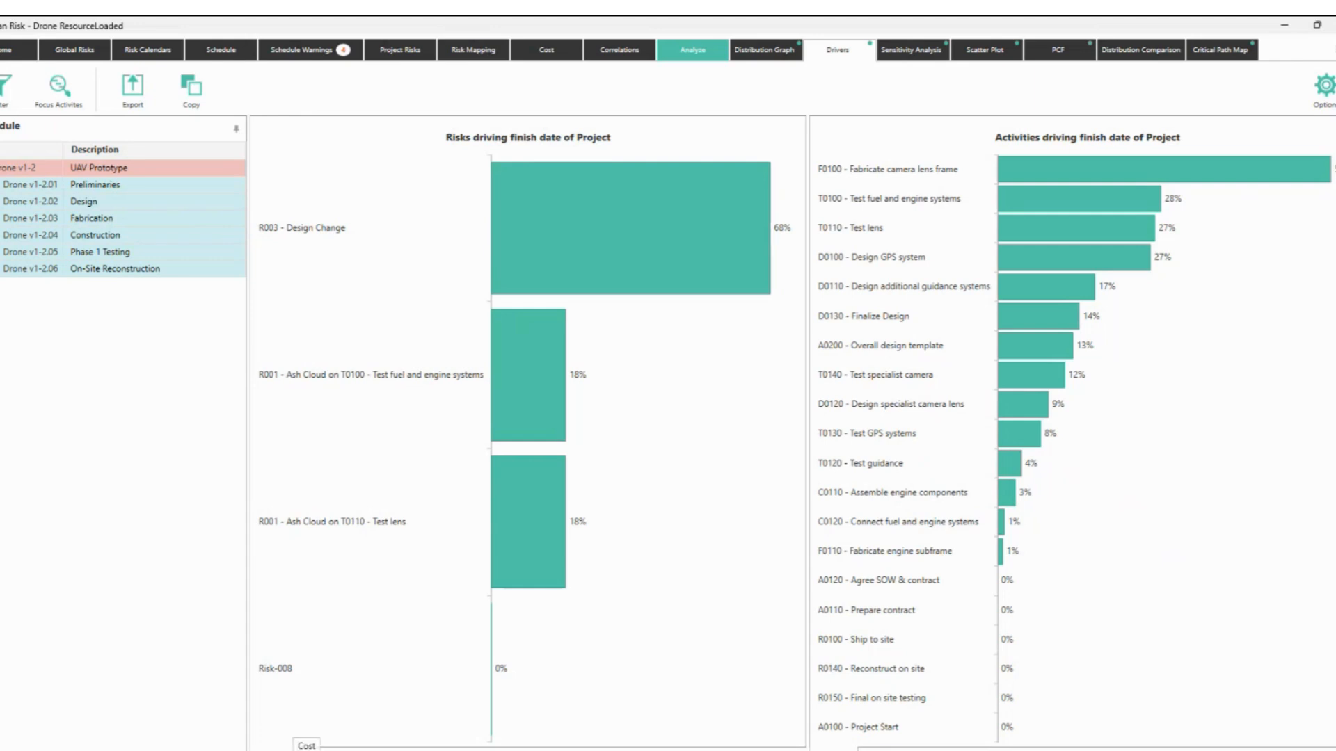
pyautogui.click(310, 749)
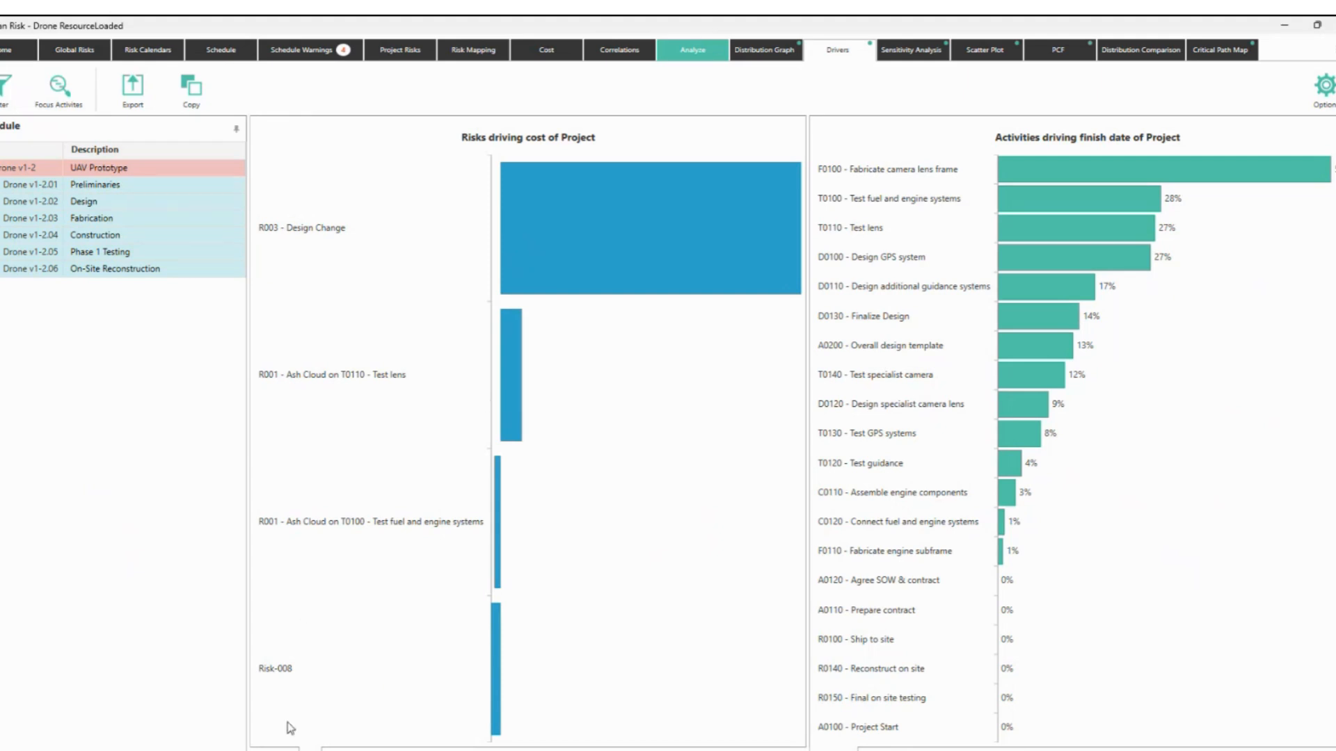
pyautogui.click(273, 749)
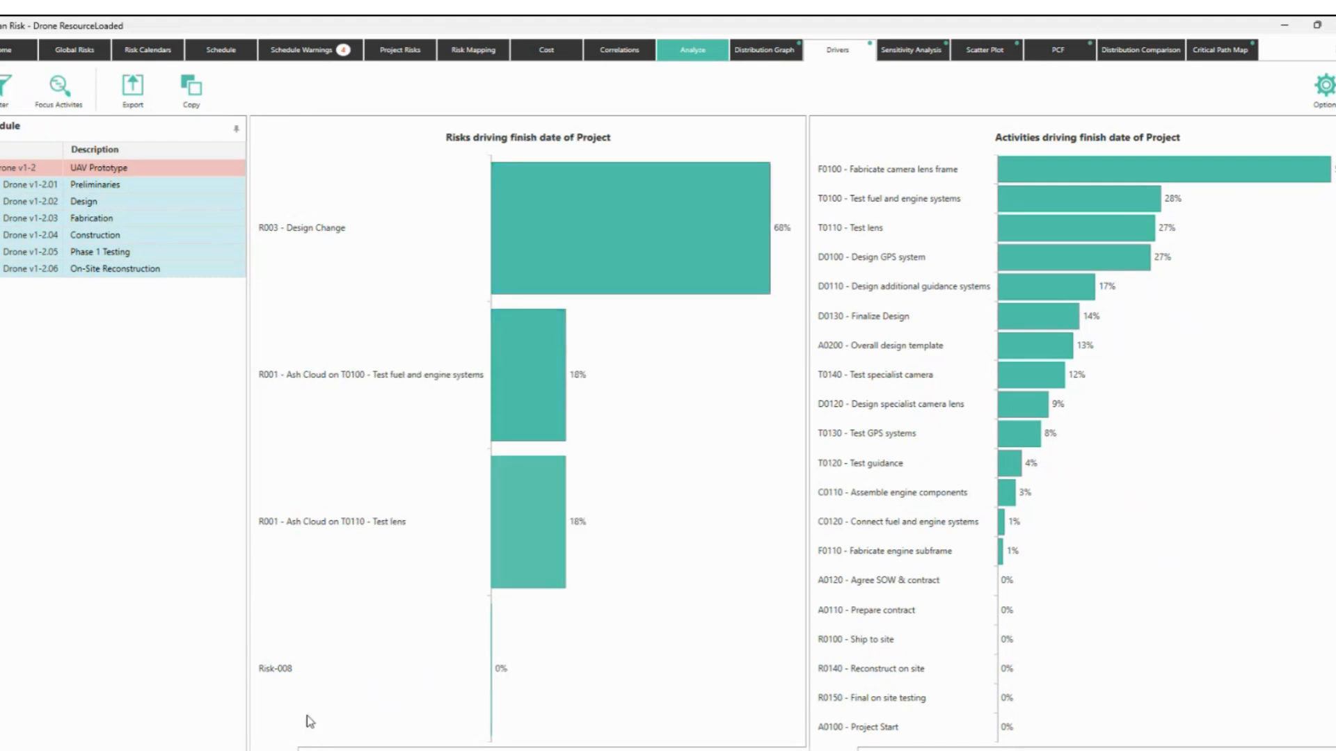
pyautogui.click(310, 749)
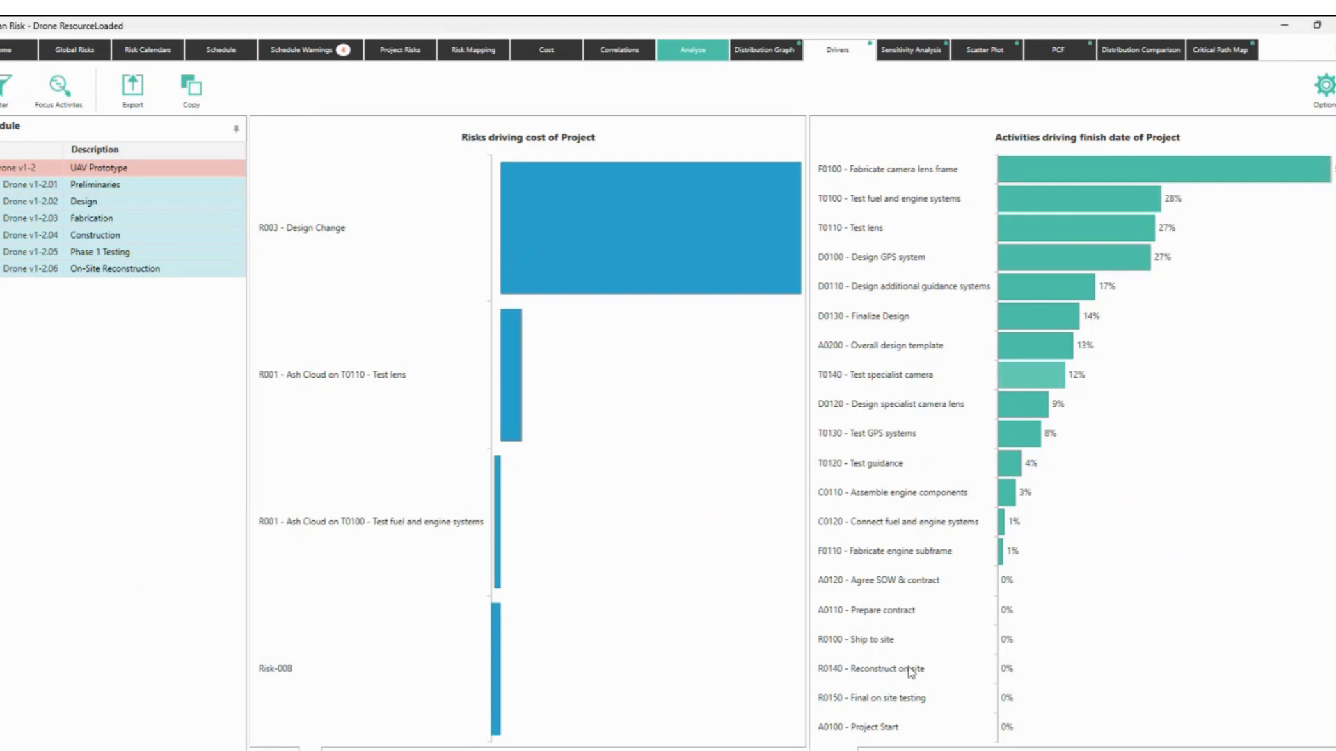
pyautogui.click(869, 749)
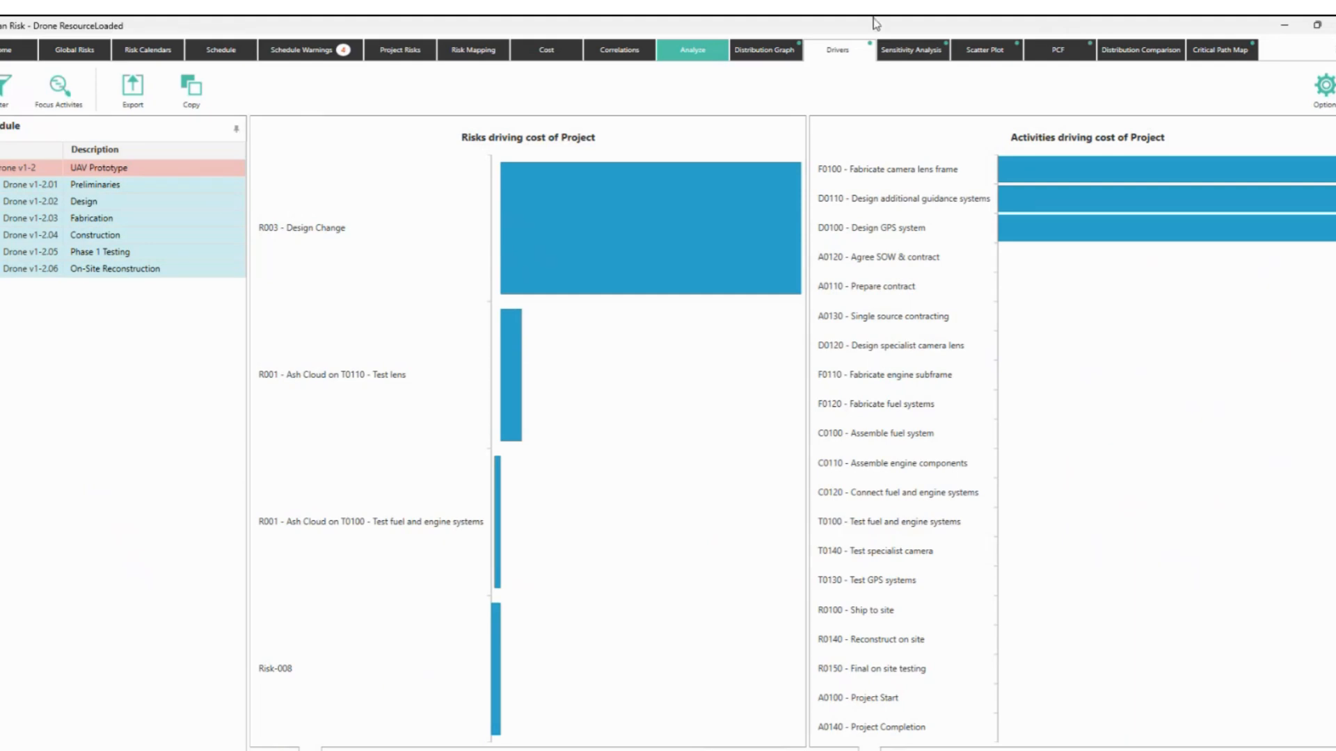
# Add duration and cost to the finish date in the project's P80 sensitivity tornado and recalculate the risk impacts.
pyautogui.click(897, 55)
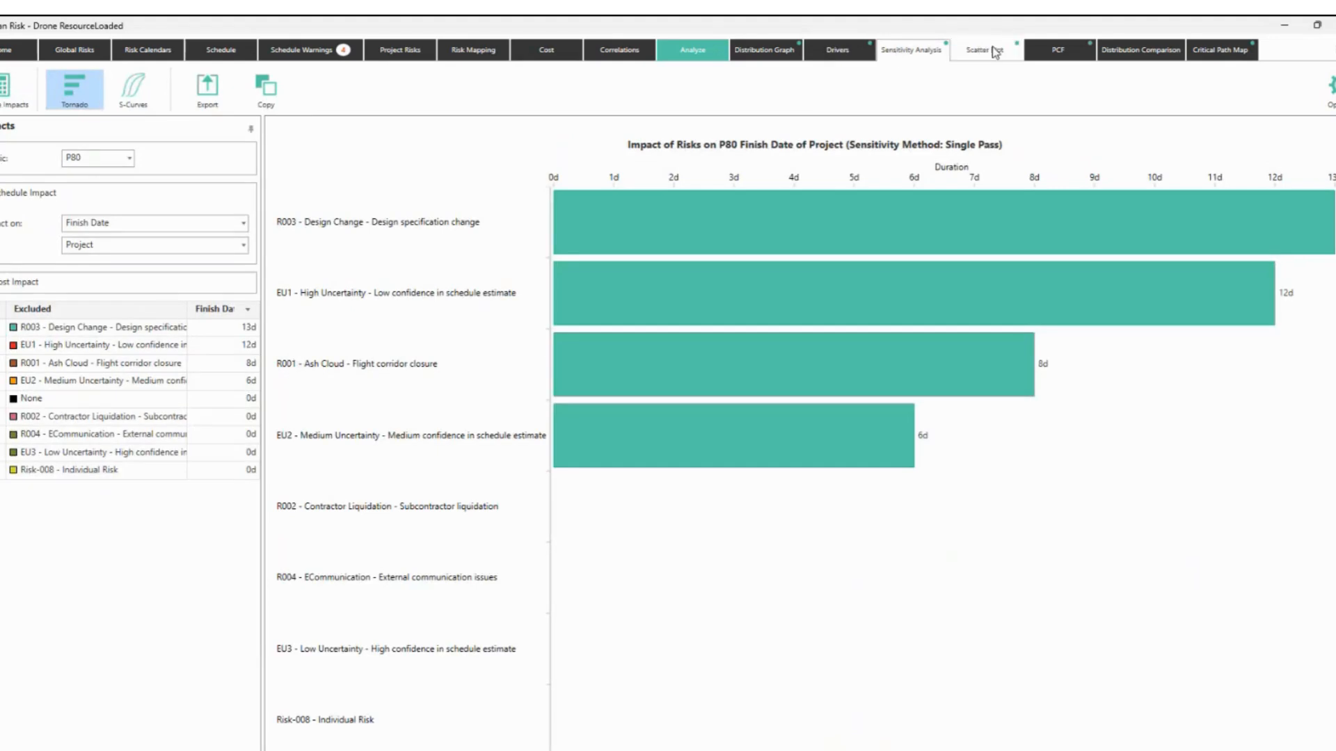
pyautogui.moveTo(725, 234)
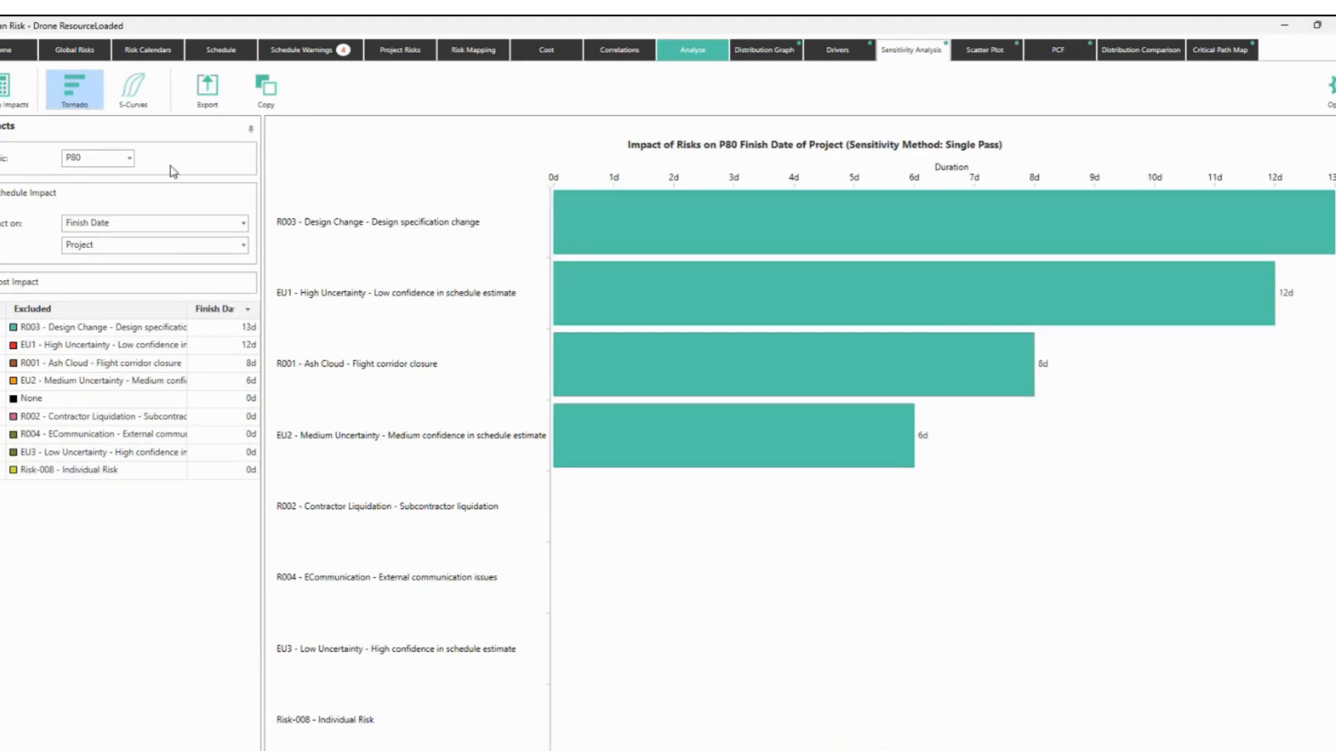
pyautogui.click(243, 223)
pyautogui.click(98, 276)
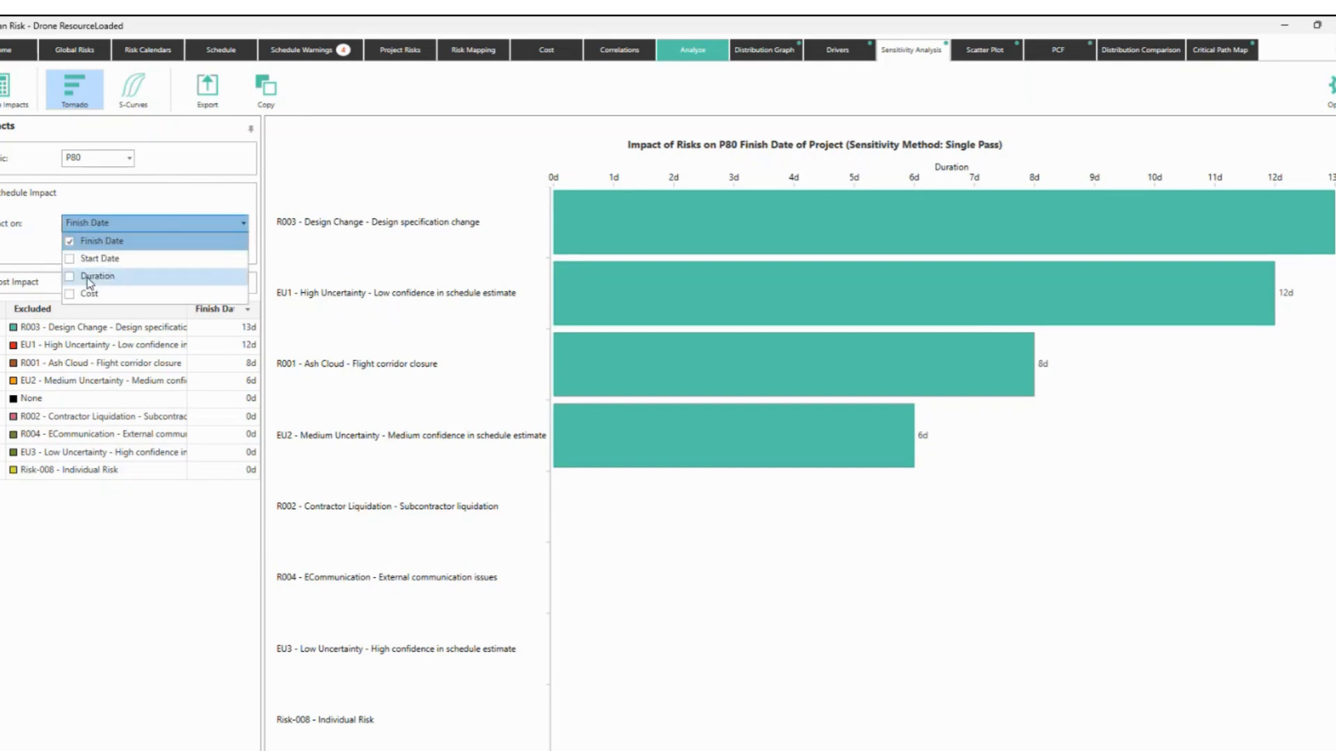
pyautogui.click(77, 294)
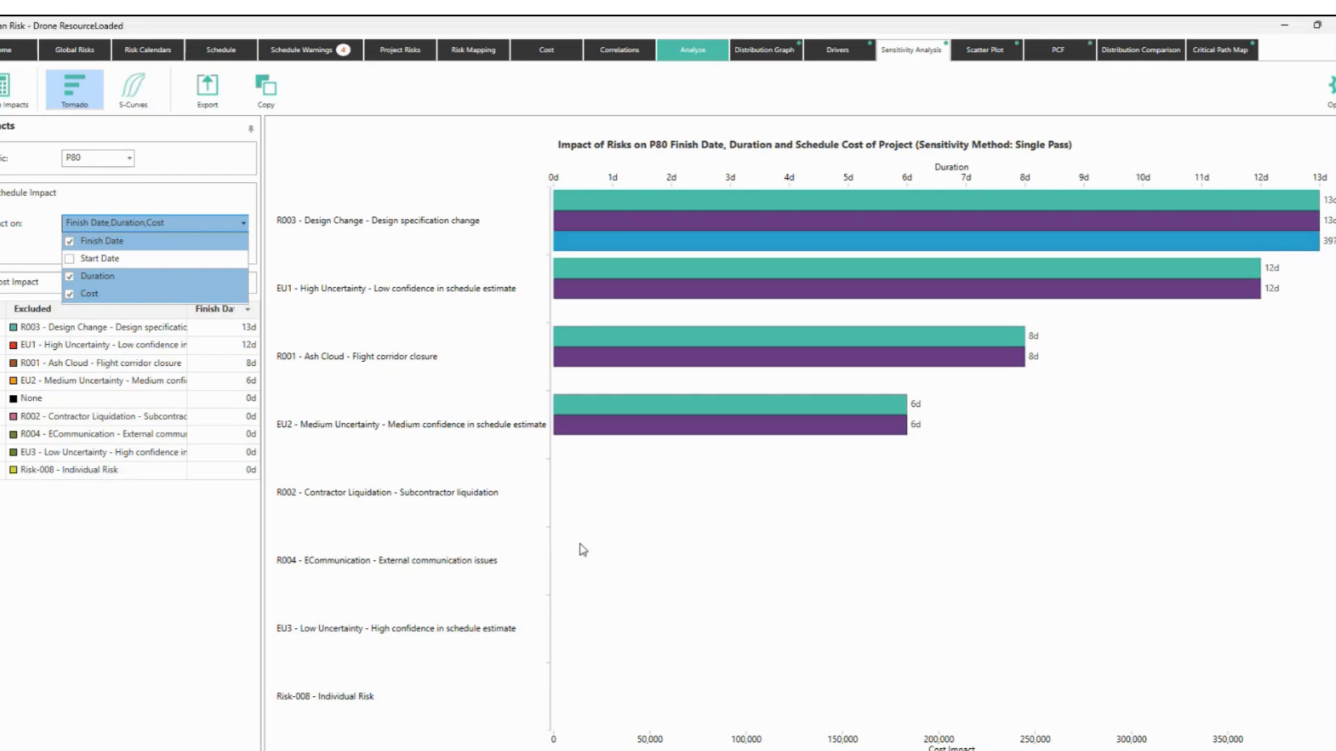
pyautogui.click(1, 105)
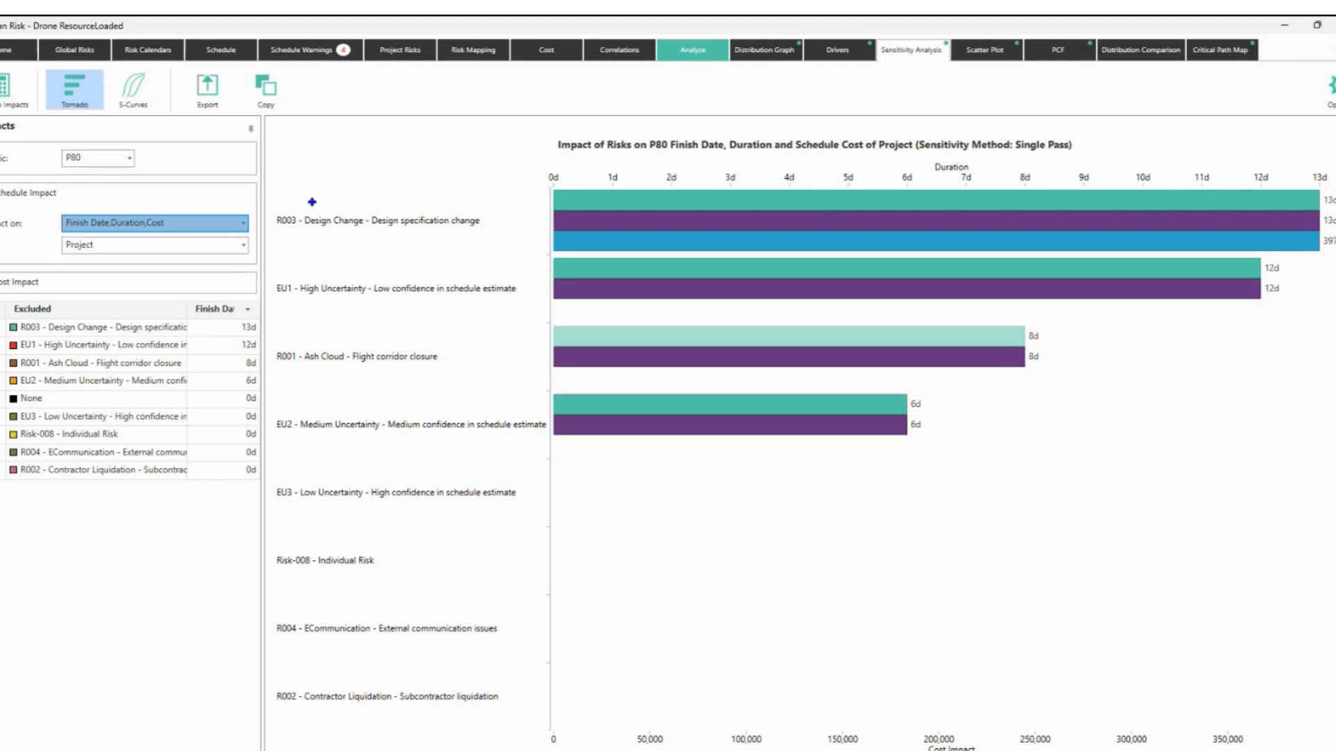
pyautogui.moveTo(269, 201); pyautogui.dragTo(496, 238)
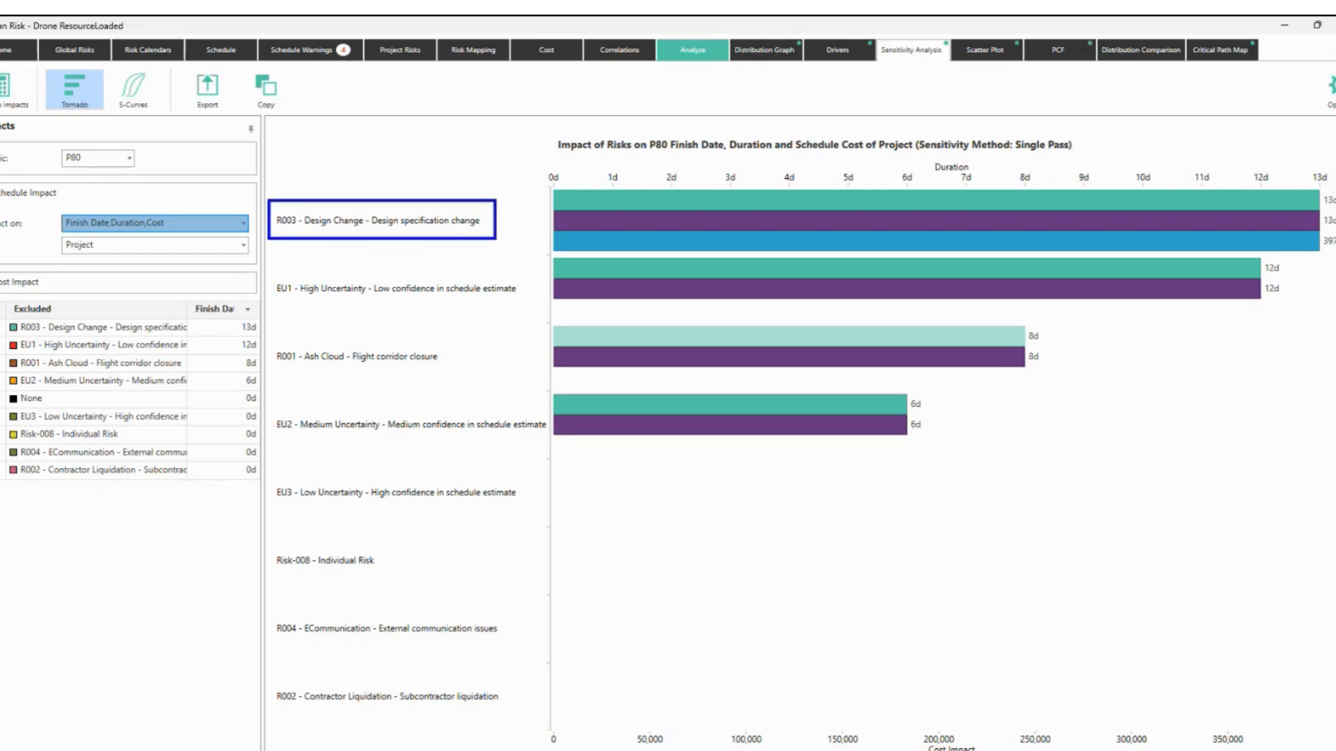
pyautogui.moveTo(1303, 189); pyautogui.dragTo(1334, 230)
pyautogui.moveTo(1332, 282); pyautogui.dragTo(1333, 252)
pyautogui.press('Escape')
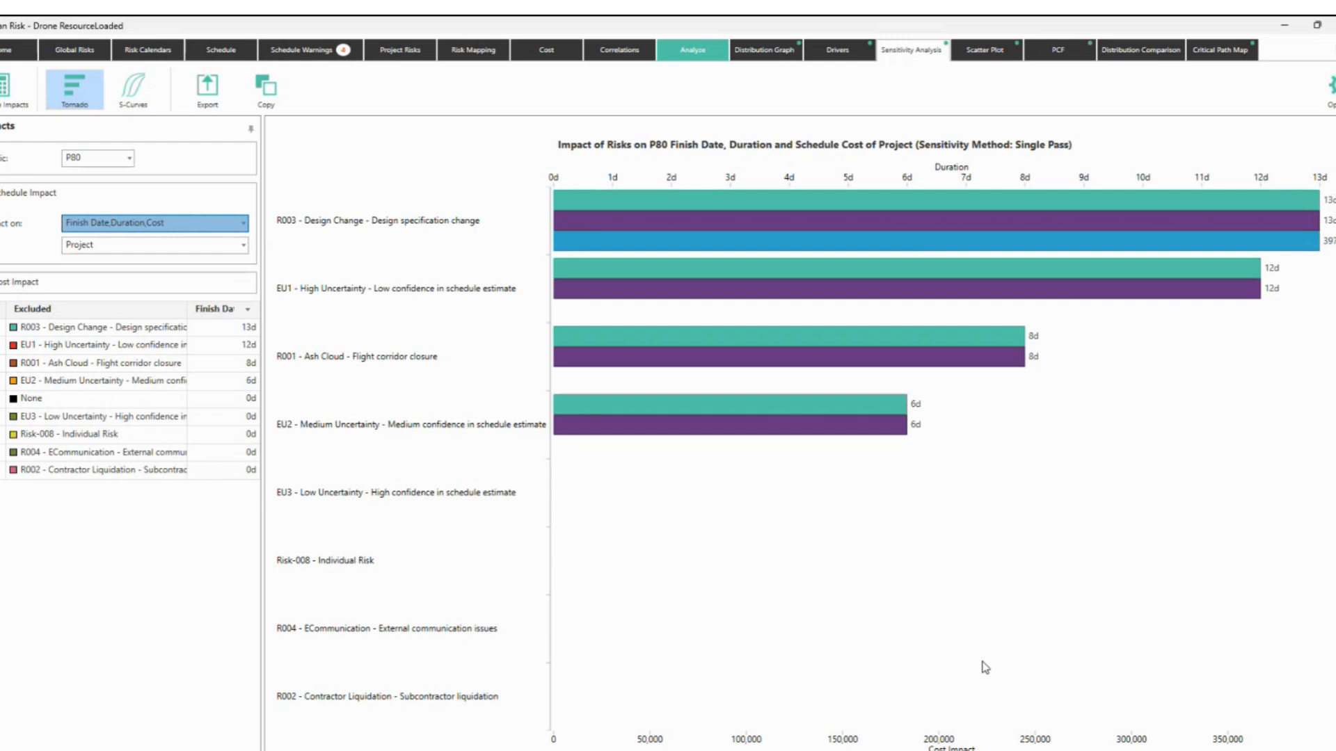
# Display the project's scatter plot with duration instead of finish date on the X axis.
pyautogui.click(990, 59)
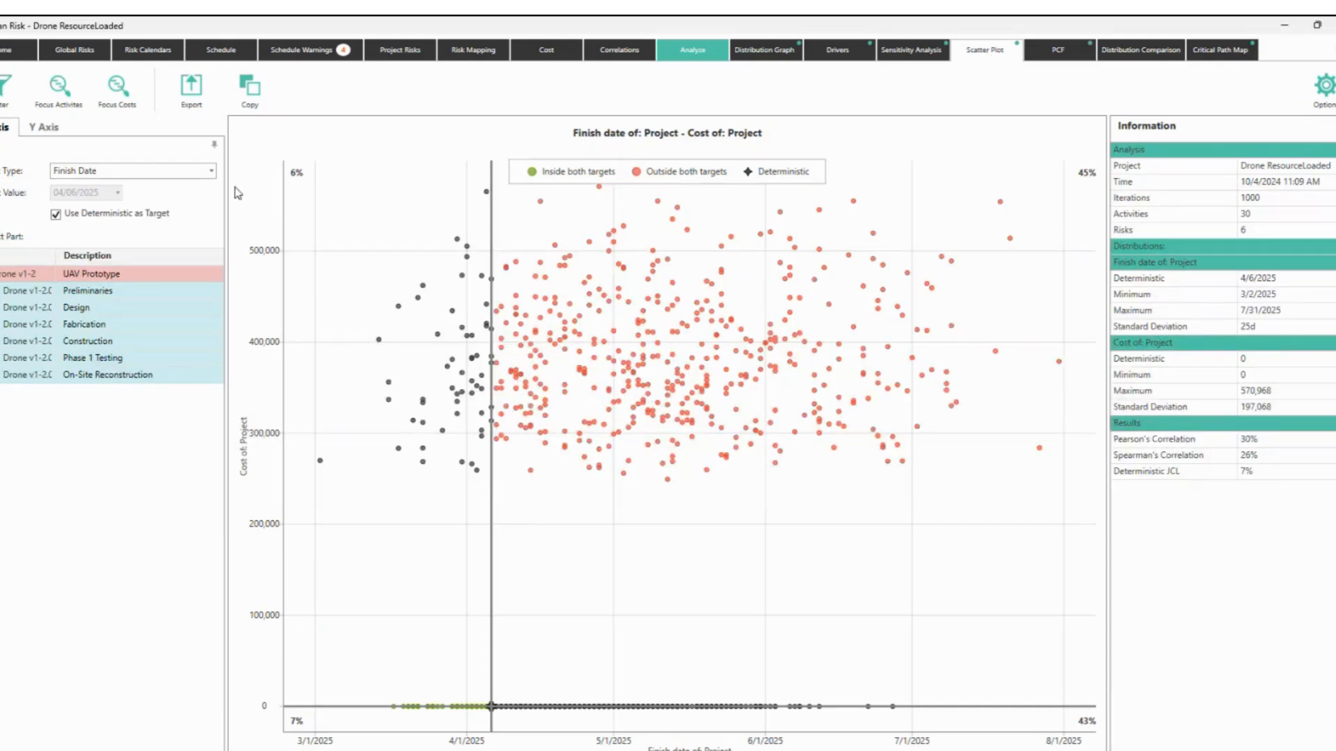
pyautogui.click(107, 168)
pyautogui.click(94, 197)
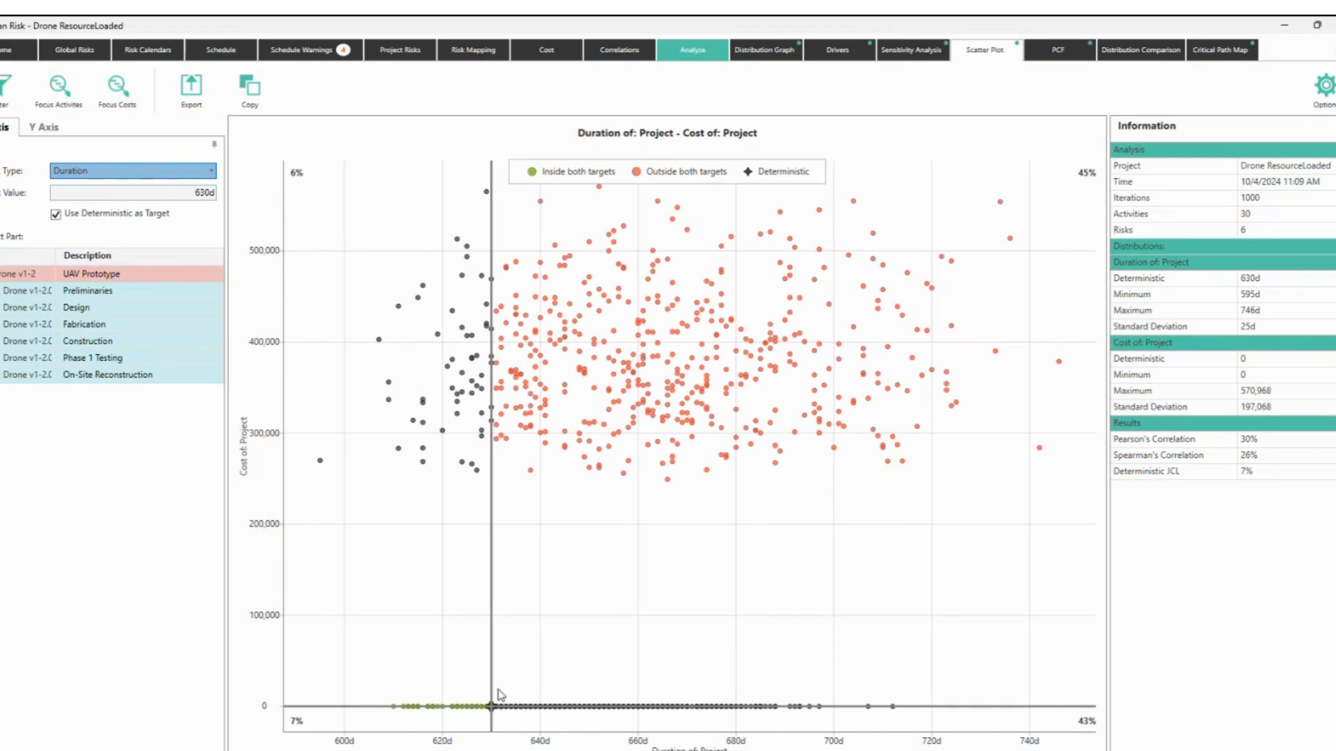
# Stop using the deterministic value as the Y axis target and set the cost target to 350,000.
pyautogui.click(45, 126)
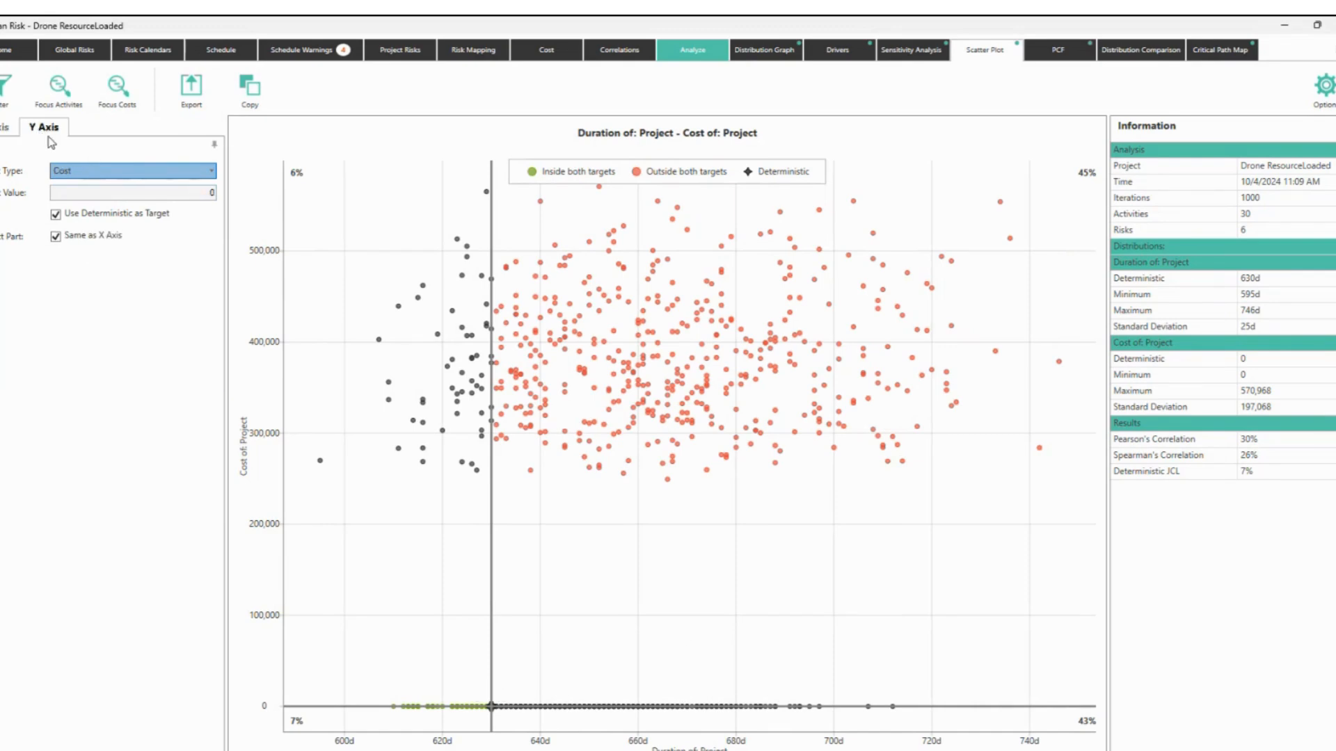
pyautogui.click(124, 199)
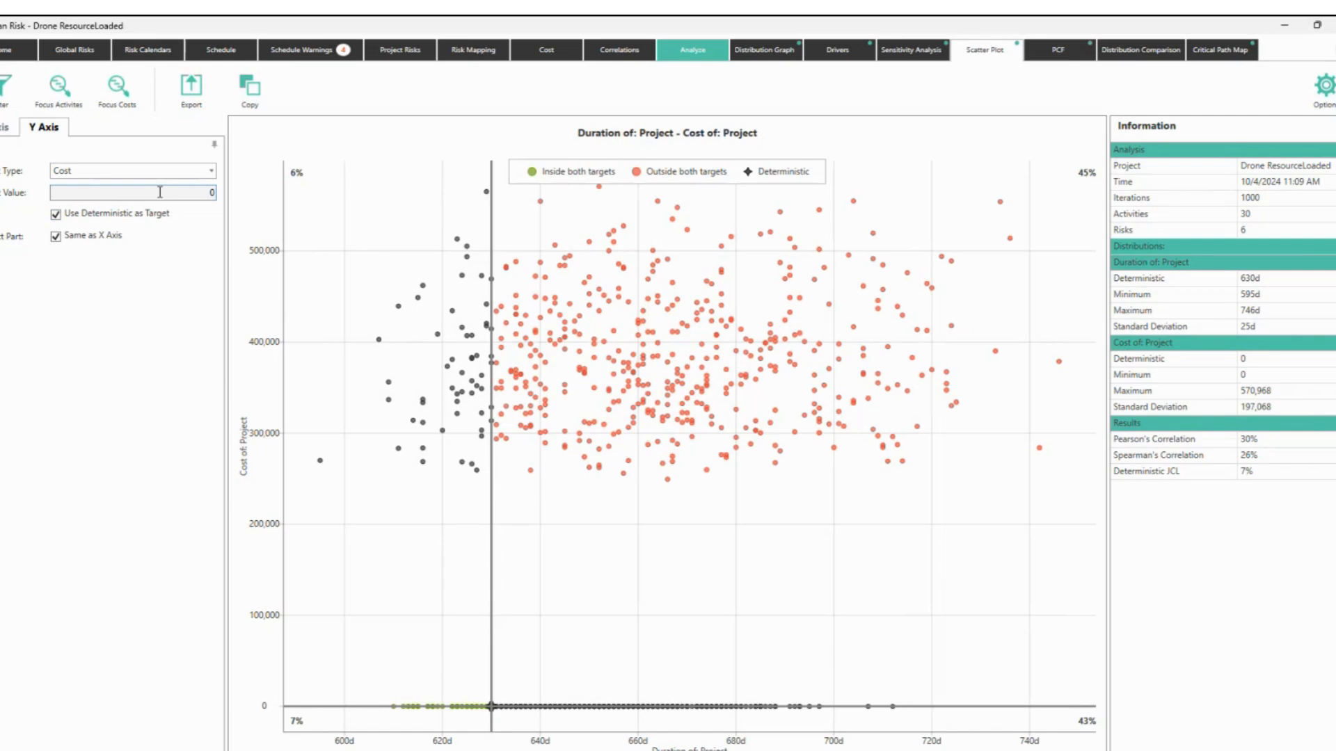
pyautogui.click(112, 215)
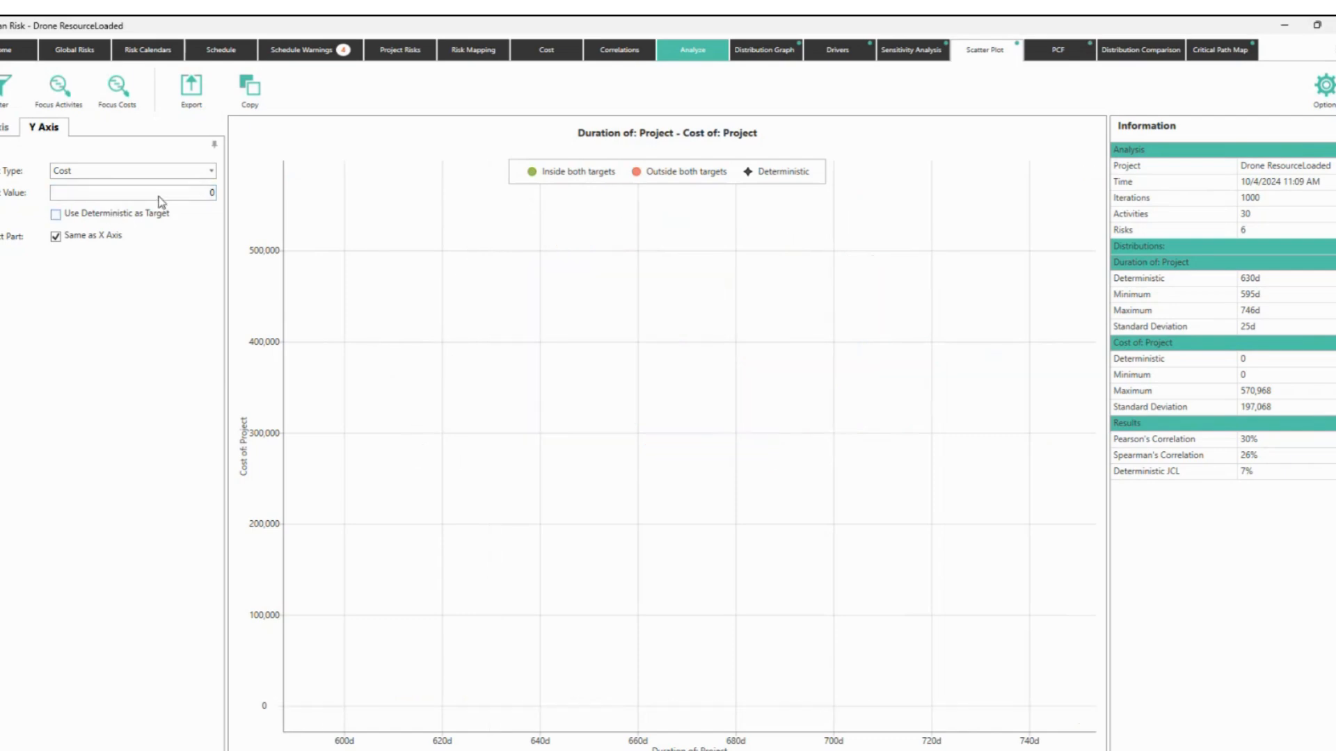
pyautogui.click(160, 195)
pyautogui.write('350000')
pyautogui.press('Return')
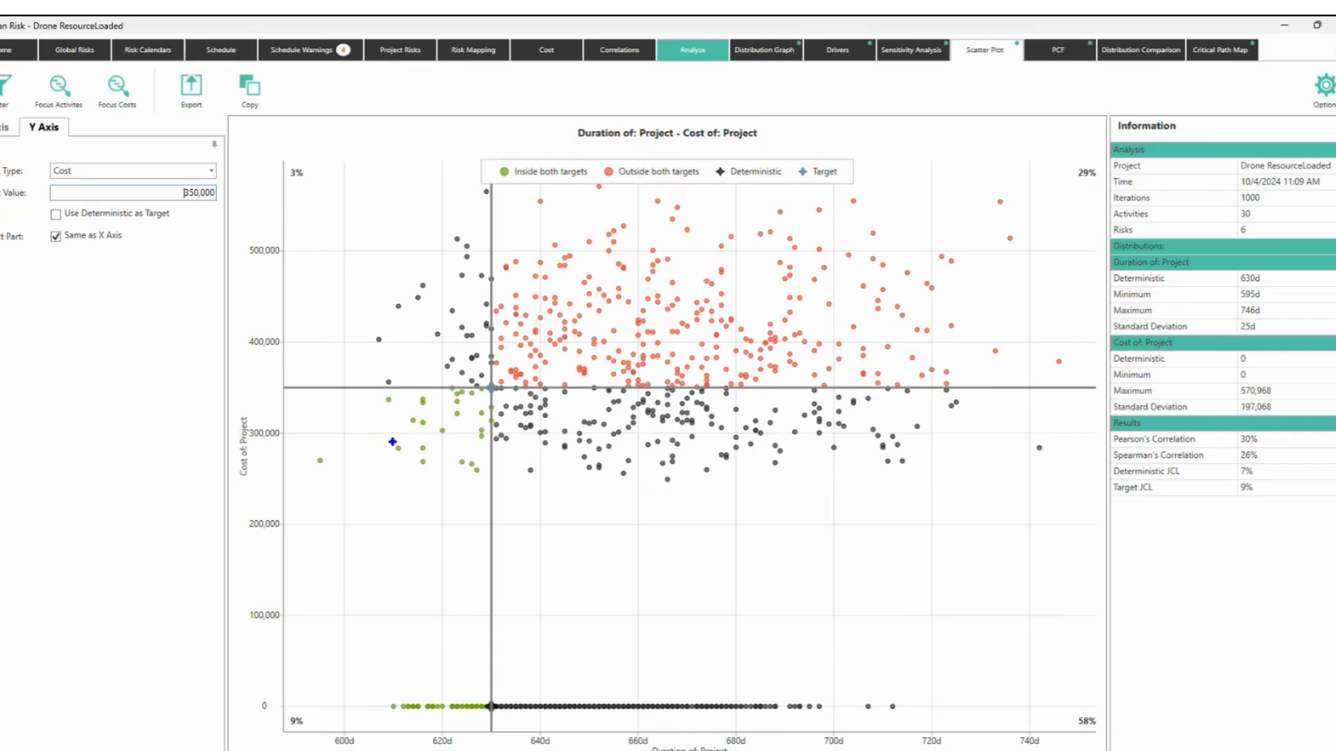
pyautogui.moveTo(349, 387)
pyautogui.mouseDown()
pyautogui.moveTo(343, 417)
pyautogui.moveTo(353, 406)
pyautogui.moveTo(334, 409)
pyautogui.mouseUp()
pyautogui.moveTo(1015, 407); pyautogui.dragTo(1009, 439)
pyautogui.moveTo(1074, 711); pyautogui.dragTo(1051, 713)
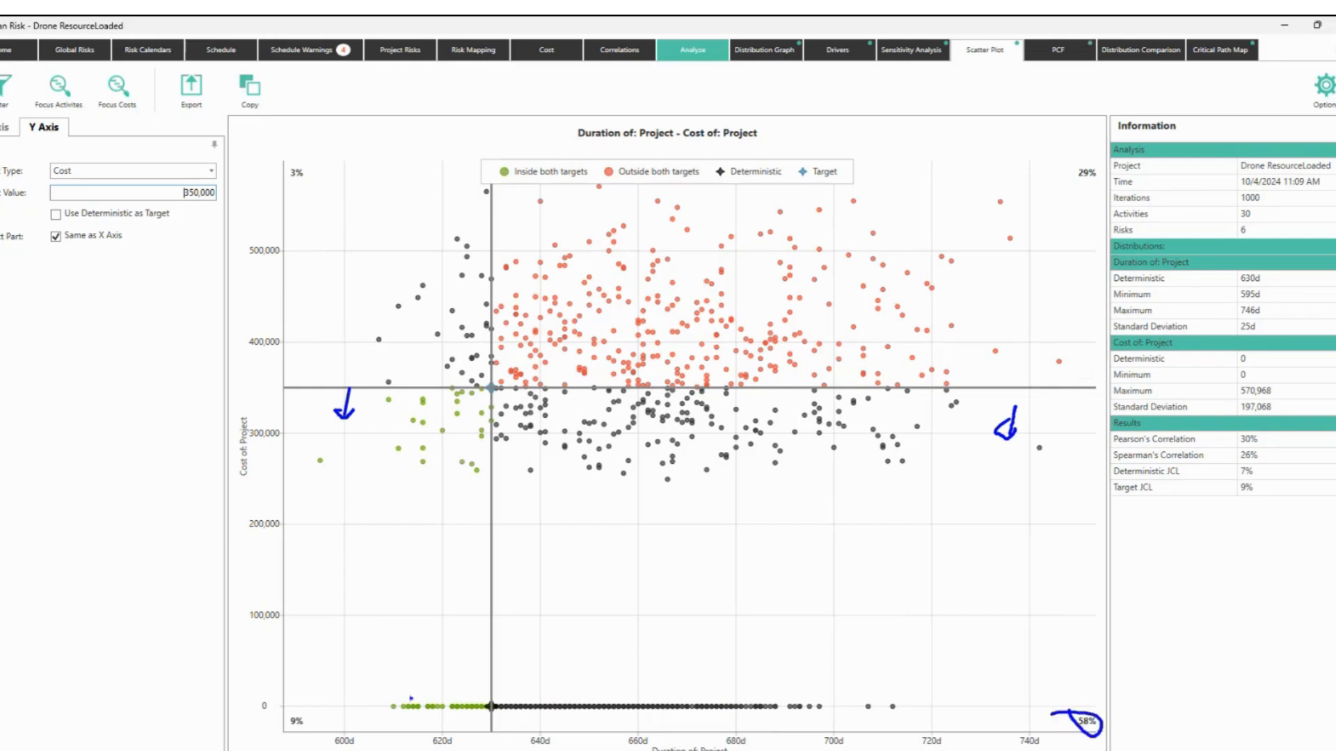
pyautogui.moveTo(299, 704)
pyautogui.mouseDown()
pyautogui.moveTo(281, 739)
pyautogui.moveTo(296, 712)
pyautogui.mouseUp()
pyautogui.moveTo(176, 188)
pyautogui.mouseDown()
pyautogui.moveTo(184, 203)
pyautogui.moveTo(216, 195)
pyautogui.moveTo(175, 170)
pyautogui.moveTo(172, 195)
pyautogui.mouseUp()
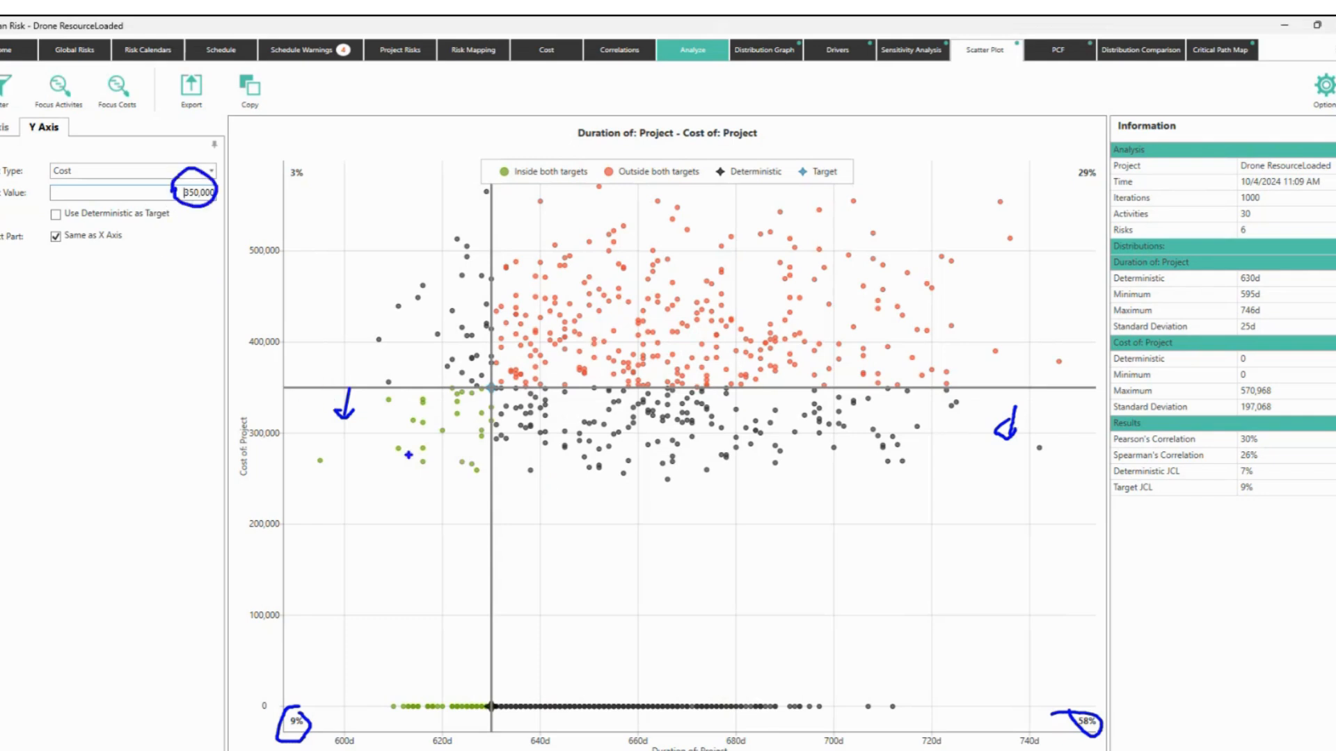
pyautogui.press('Escape')
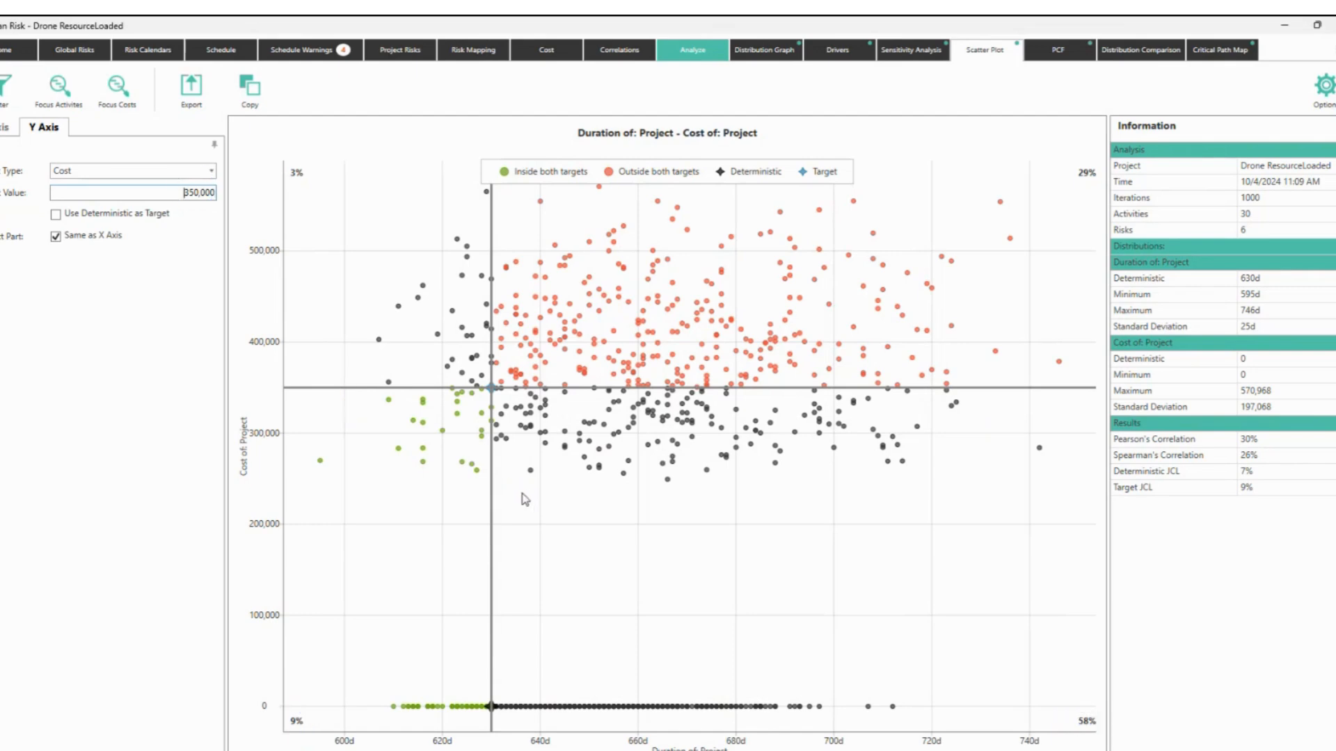
# Stop using the deterministic value as the X axis target and set the duration target to 640d.
pyautogui.click(7, 128)
pyautogui.click(72, 213)
pyautogui.click(184, 192)
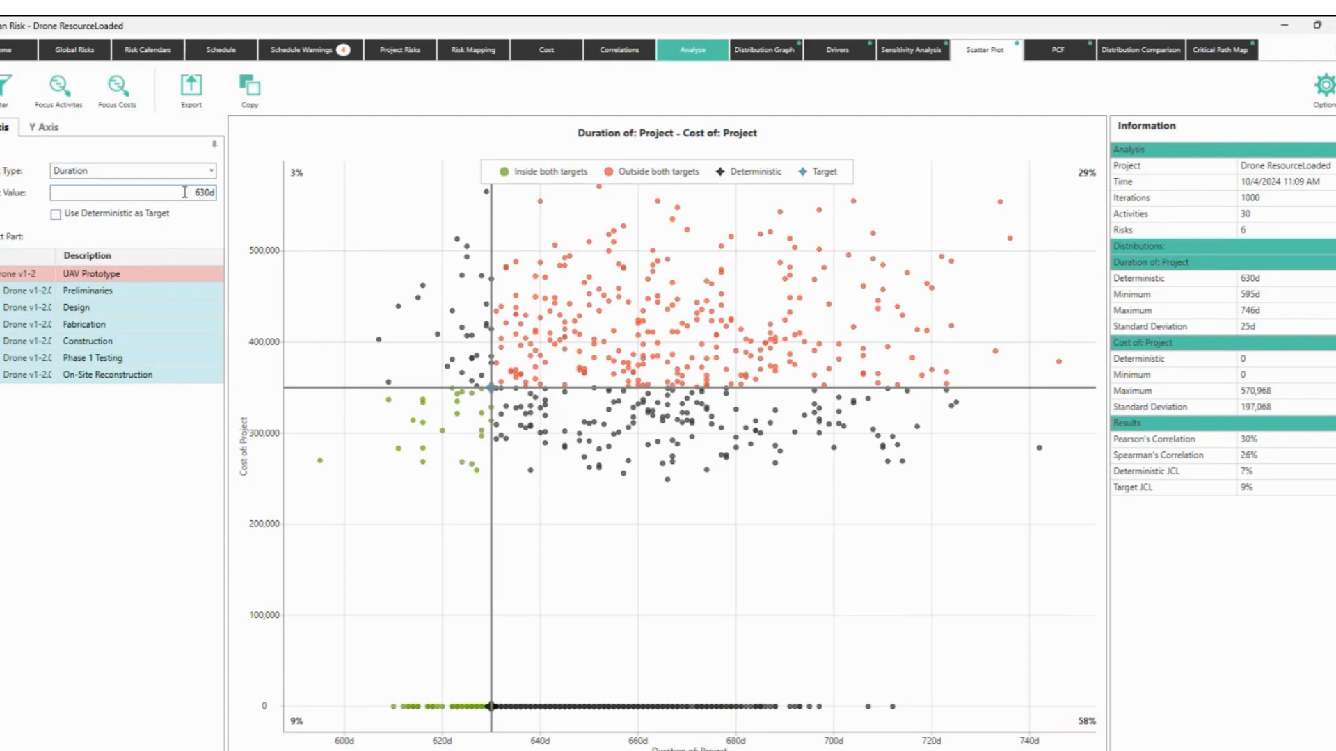
pyautogui.click(203, 192)
pyautogui.press('BackSpace')
pyautogui.write('4')
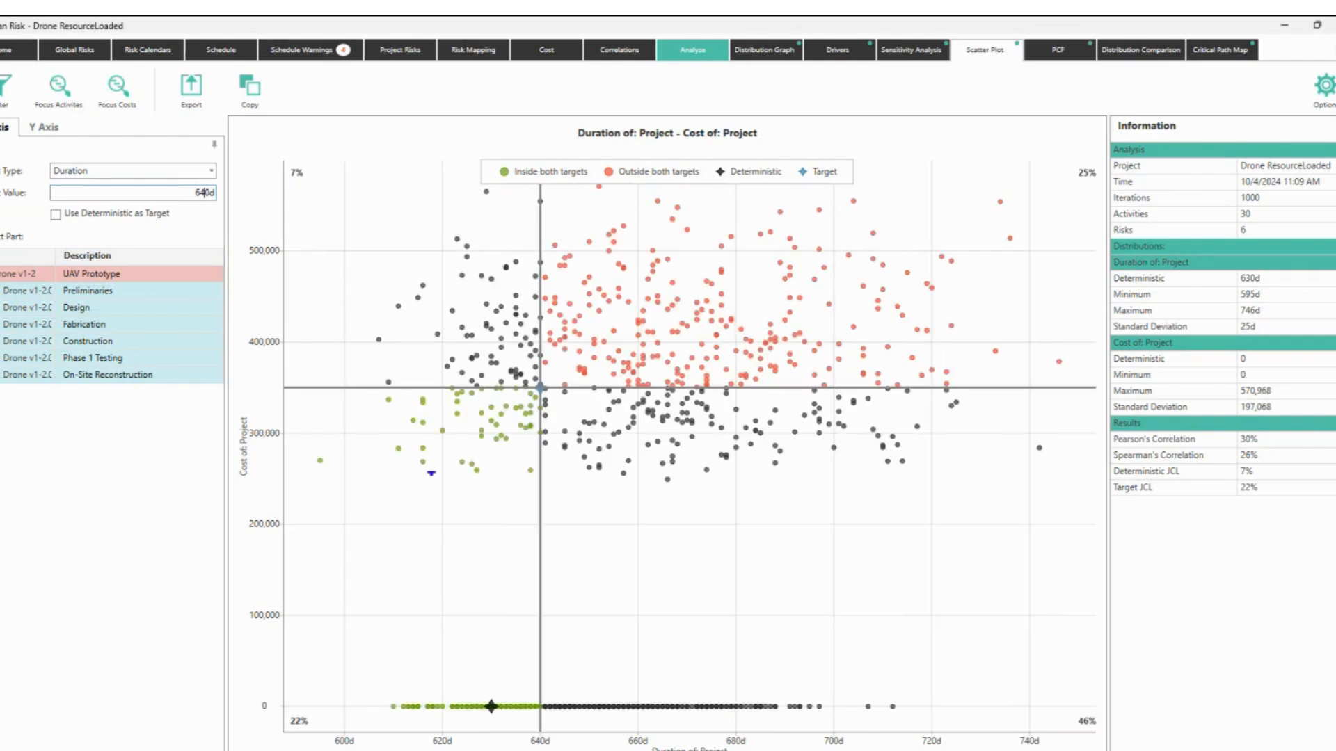
pyautogui.moveTo(268, 394); pyautogui.dragTo(258, 430)
pyautogui.moveTo(243, 420); pyautogui.dragTo(258, 430)
pyautogui.moveTo(543, 592); pyautogui.dragTo(498, 612)
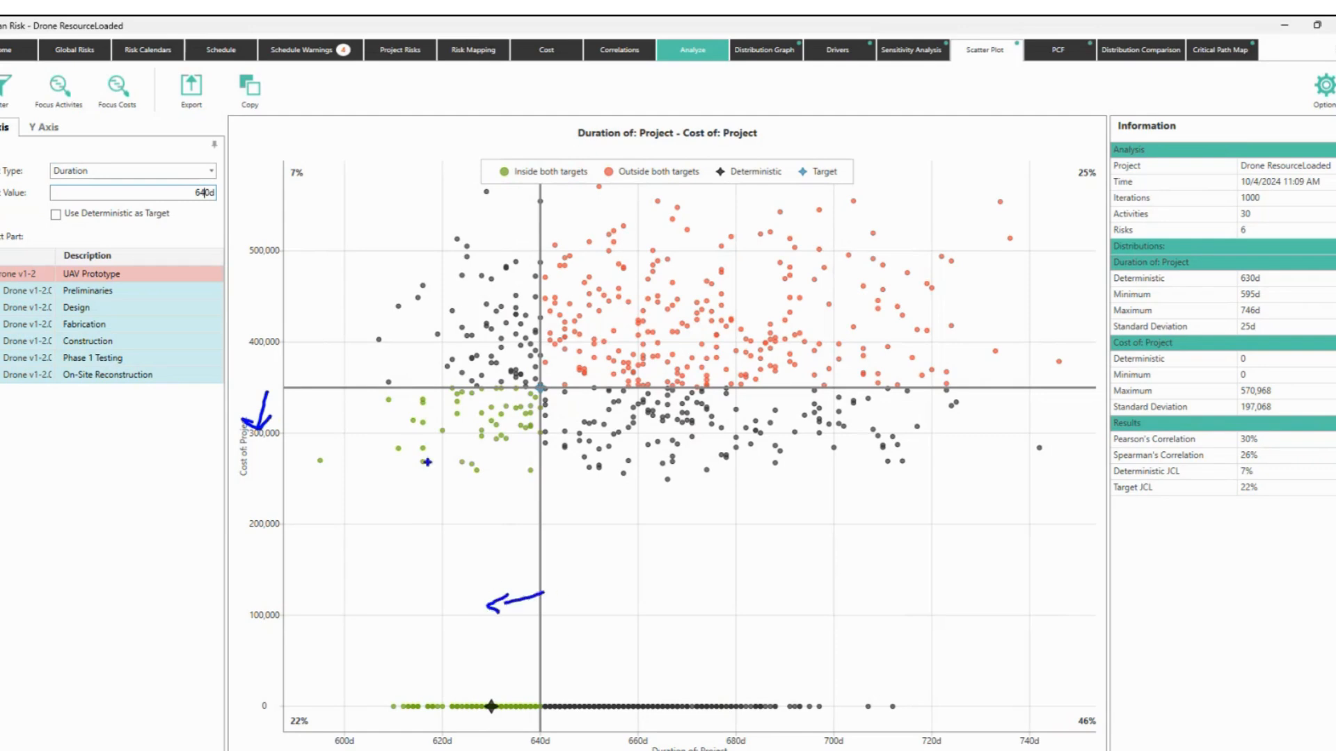
pyautogui.moveTo(316, 391)
pyautogui.mouseDown()
pyautogui.moveTo(364, 472)
pyautogui.moveTo(538, 497)
pyautogui.mouseUp()
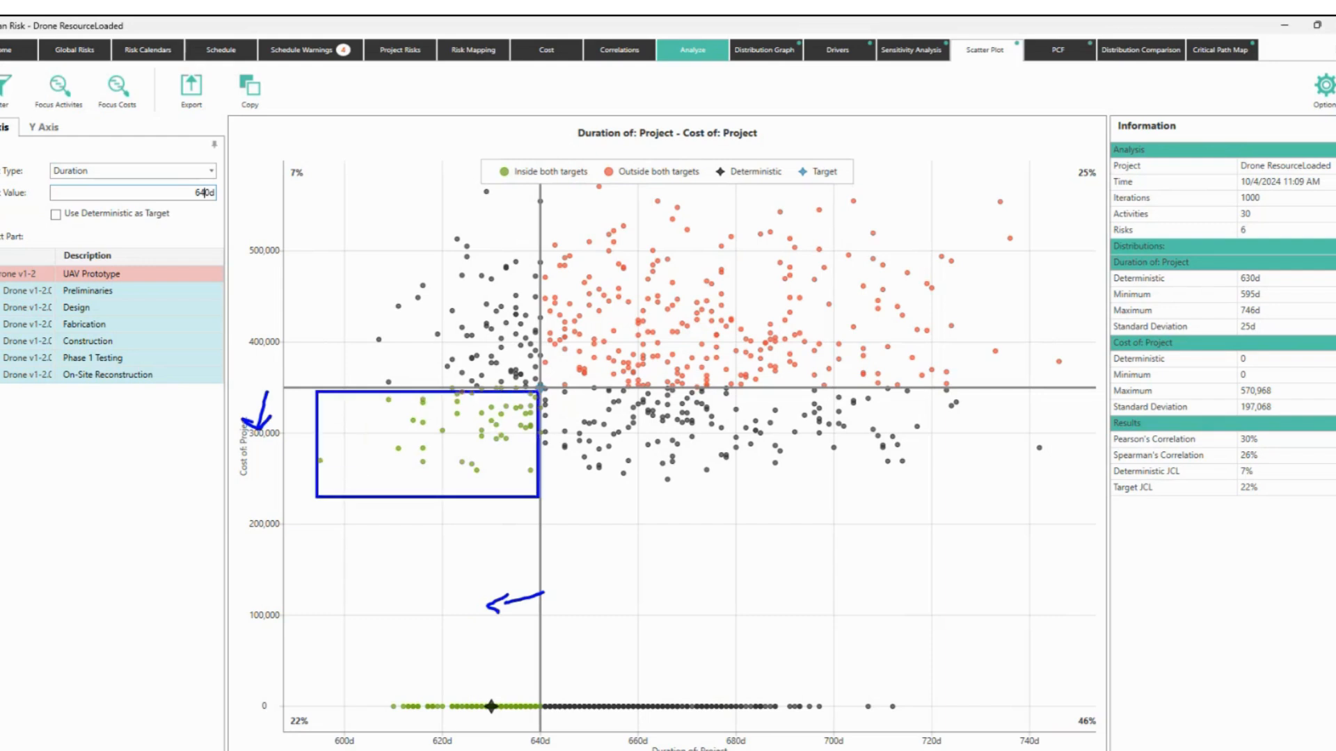
pyautogui.moveTo(302, 697)
pyautogui.mouseDown()
pyautogui.moveTo(260, 712)
pyautogui.moveTo(344, 702)
pyautogui.moveTo(292, 696)
pyautogui.mouseUp()
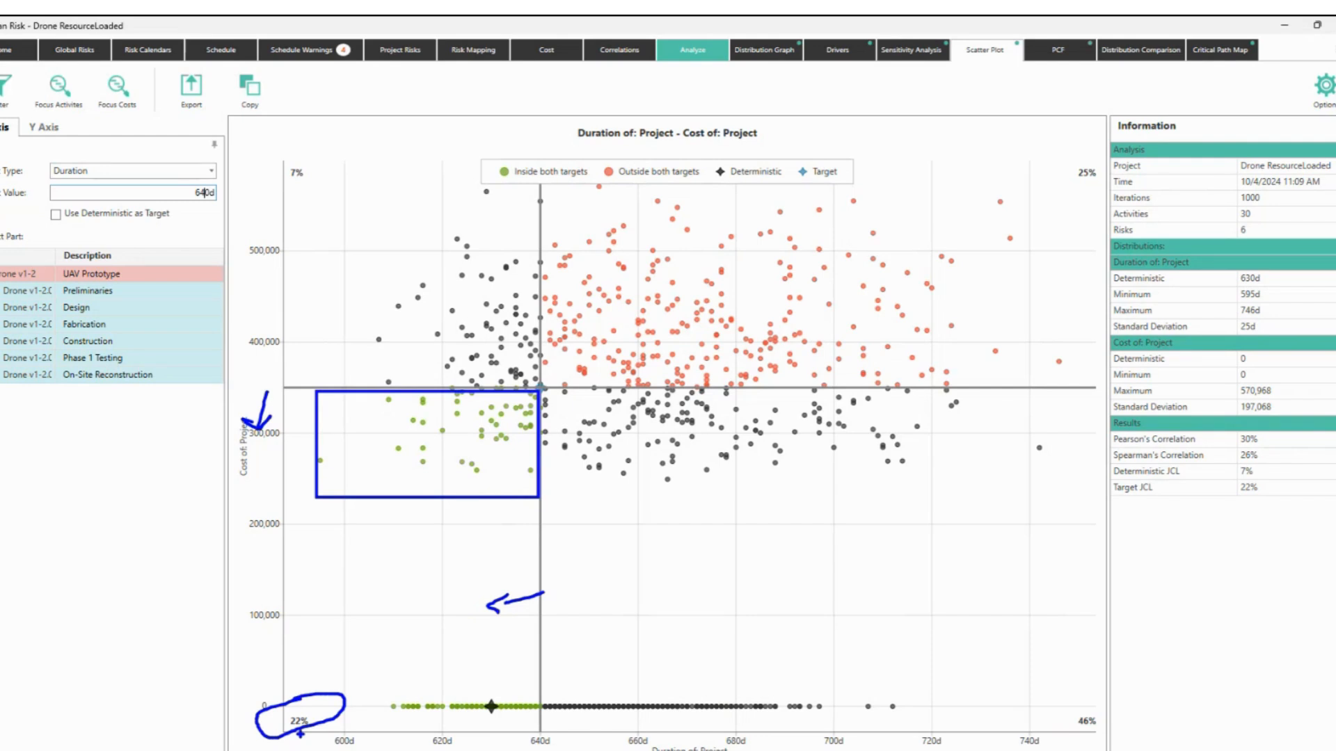
pyautogui.press('Escape')
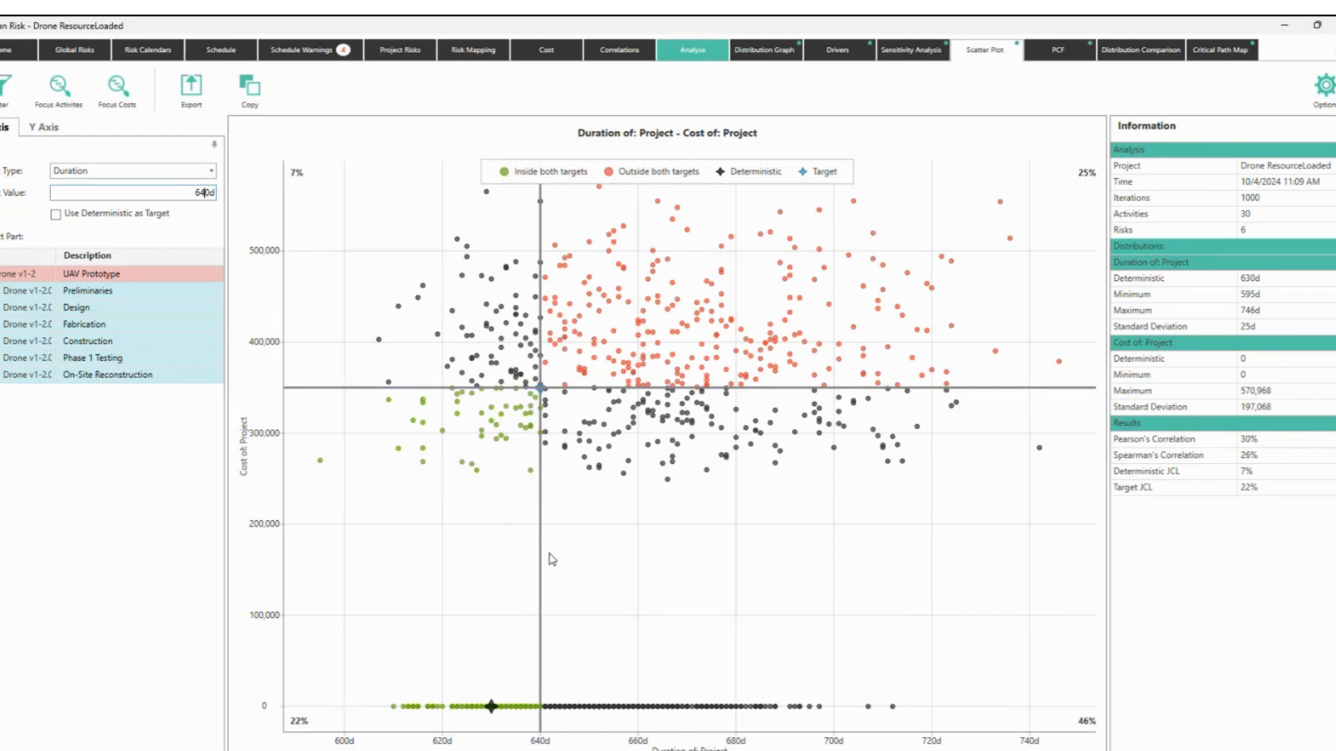
pyautogui.hotkey('ctrl', '2')
pyautogui.moveTo(293, 390)
pyautogui.mouseDown()
pyautogui.moveTo(479, 499)
pyautogui.moveTo(546, 519)
pyautogui.mouseUp()
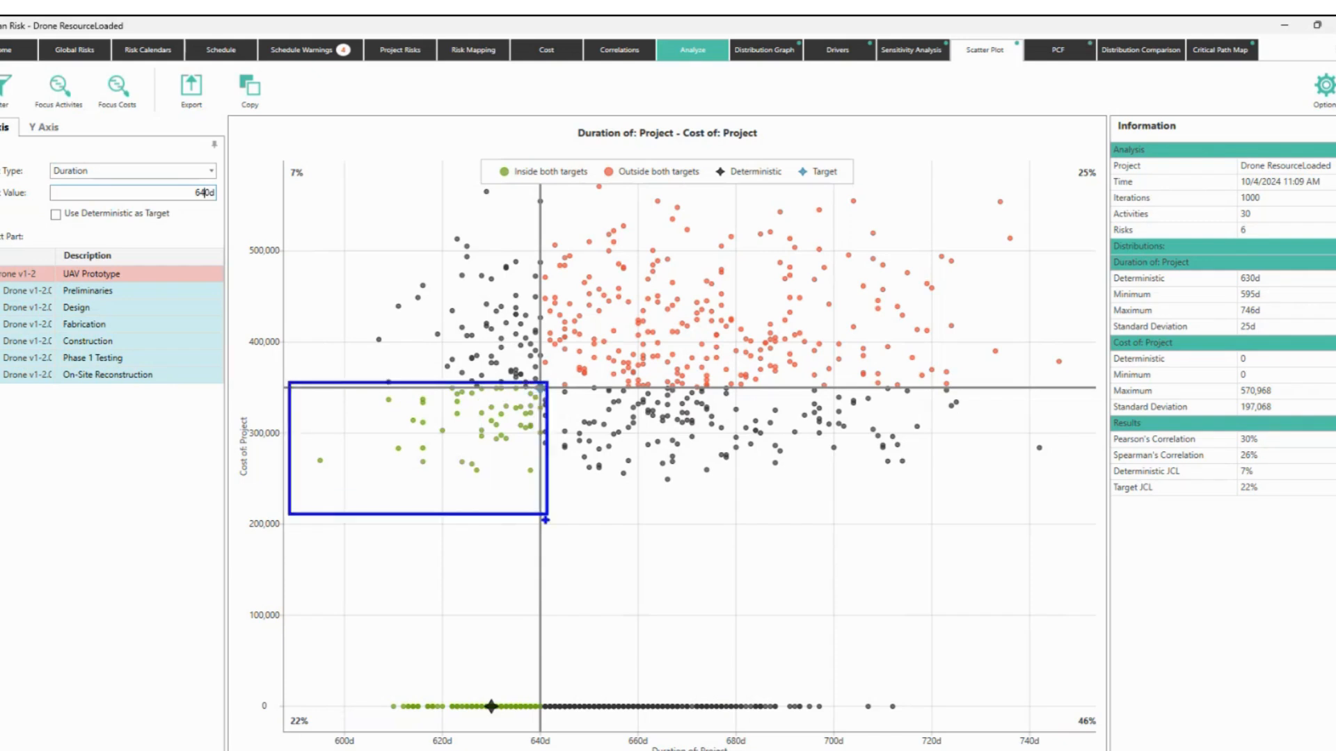
pyautogui.press('Escape')
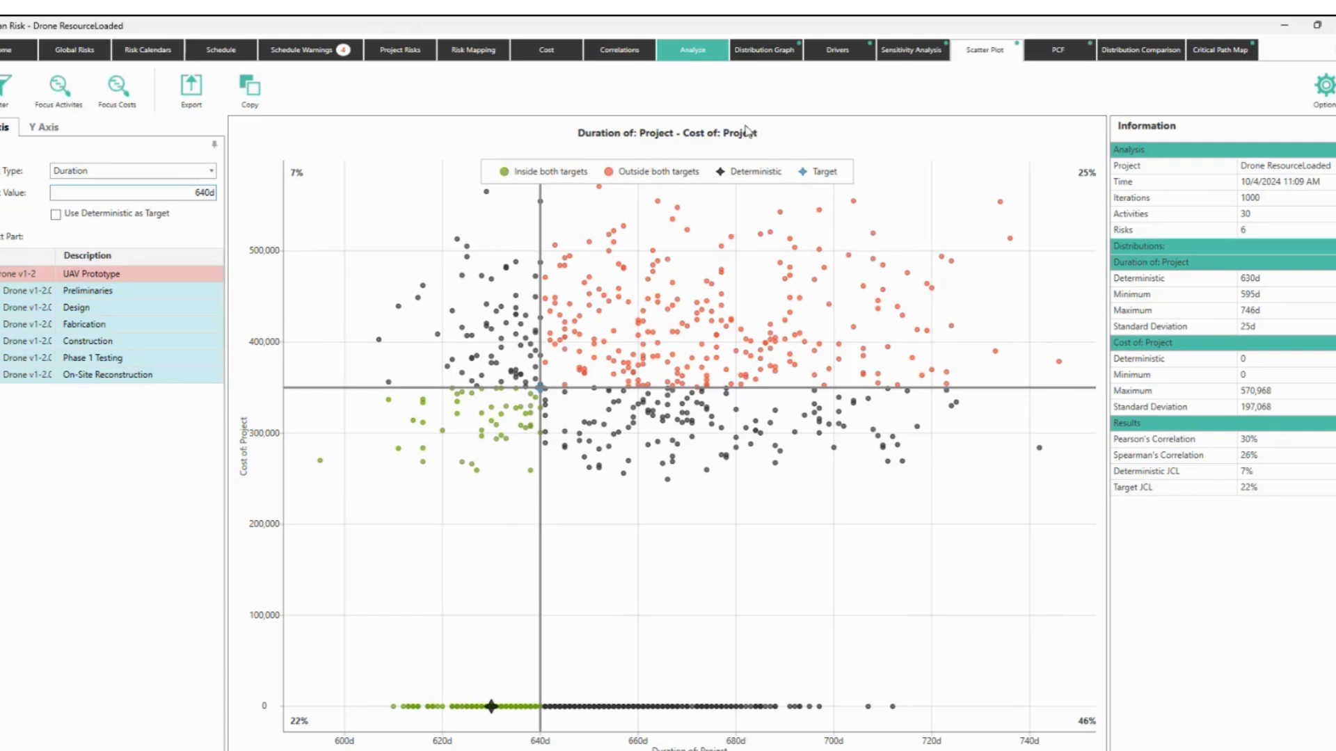
# Display the project's PCF chart and hide its P50, mean and deterministic cumulative curves, keeping the P20 cumulative curve.
pyautogui.click(1058, 49)
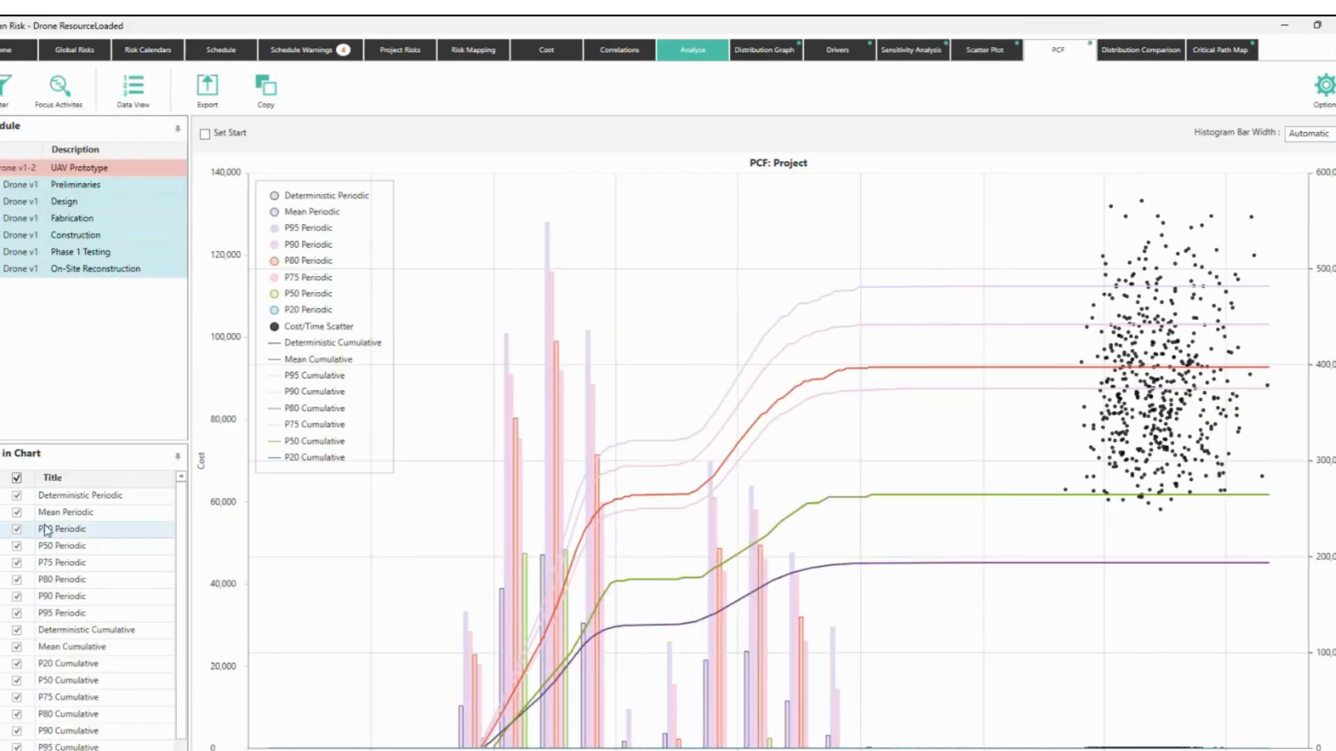
pyautogui.click(17, 664)
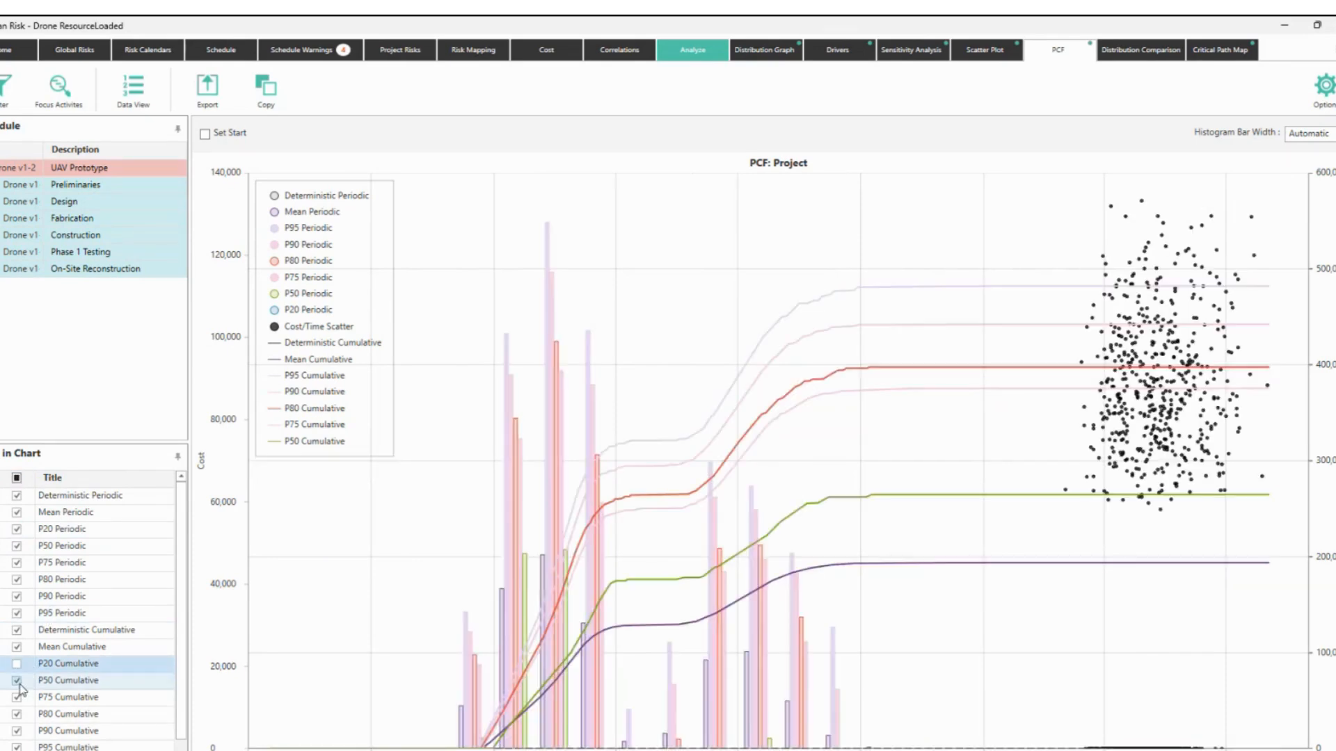
pyautogui.click(17, 680)
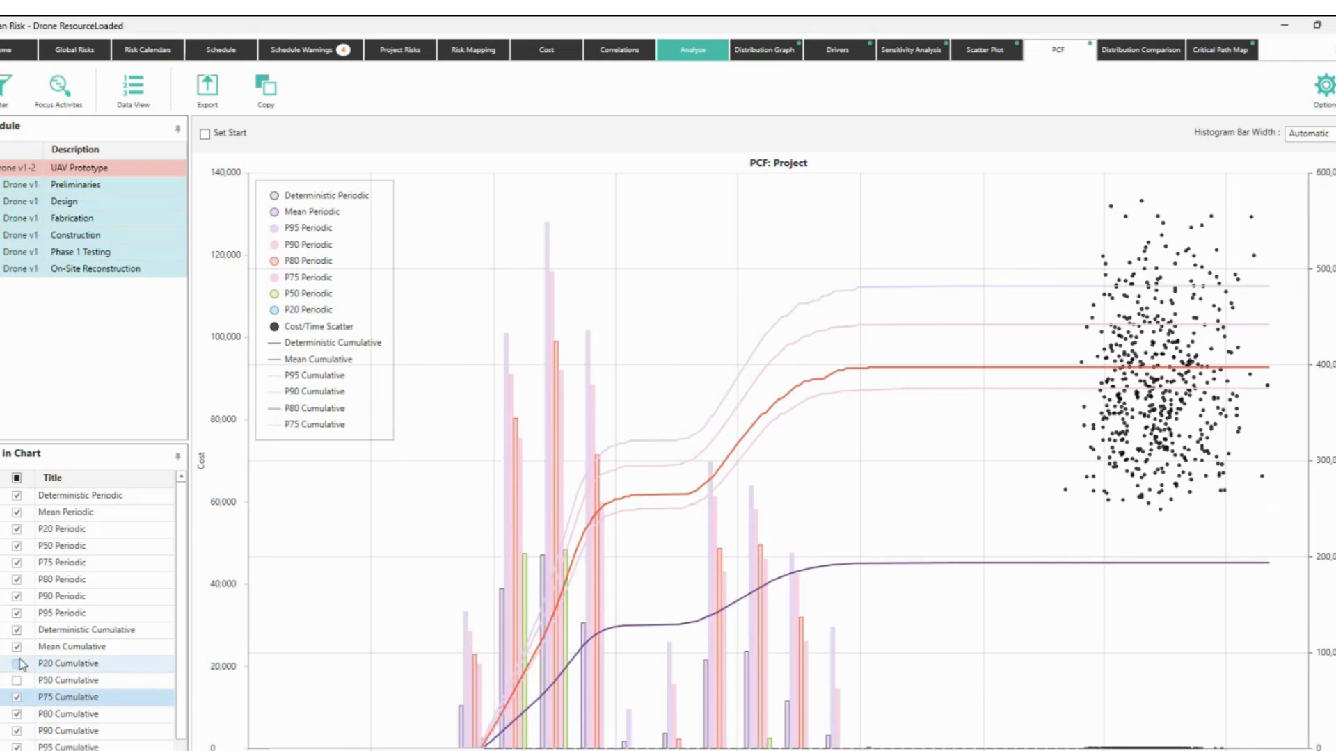
pyautogui.click(17, 664)
pyautogui.click(17, 647)
pyautogui.click(16, 630)
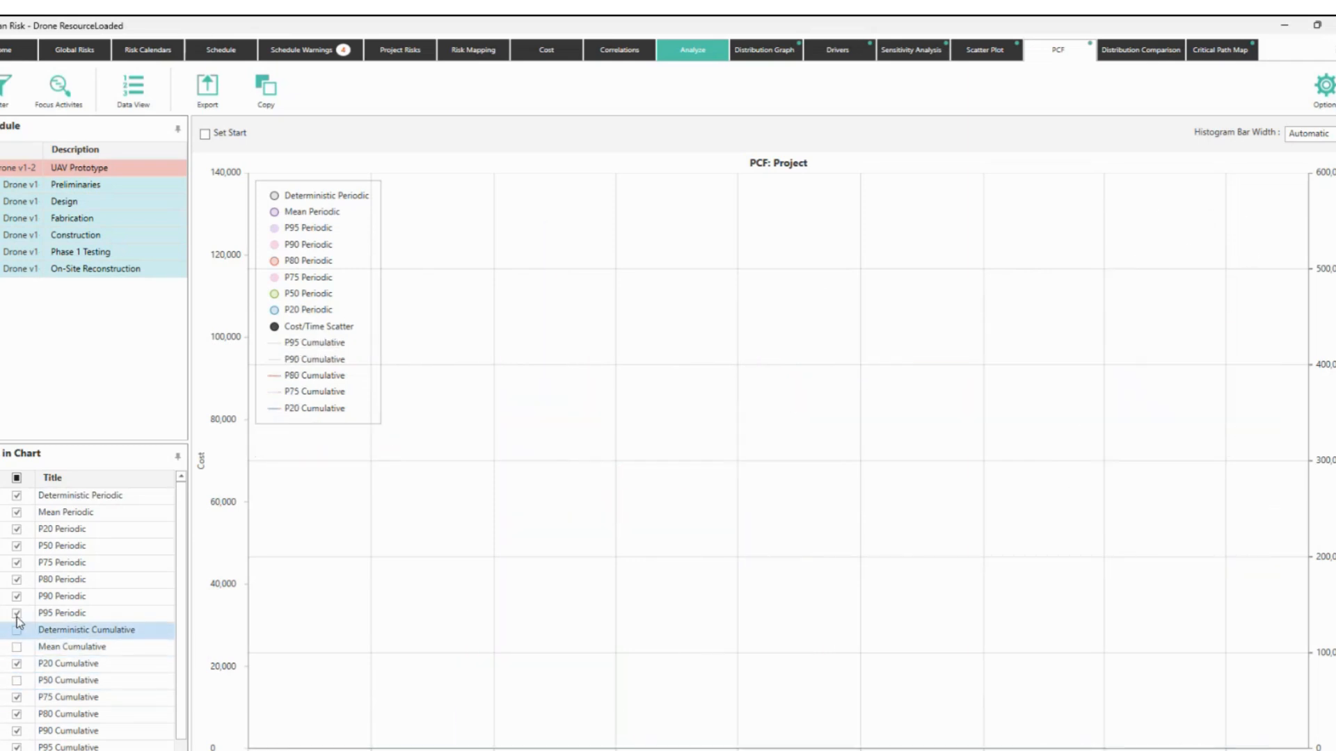
# Hide all periodic series and the cost/time scatter in the PCF chart, leaving only the P20, P75, P80, P90 and P95 cumulative curves.
pyautogui.click(17, 613)
pyautogui.click(17, 596)
pyautogui.click(17, 579)
pyautogui.click(16, 563)
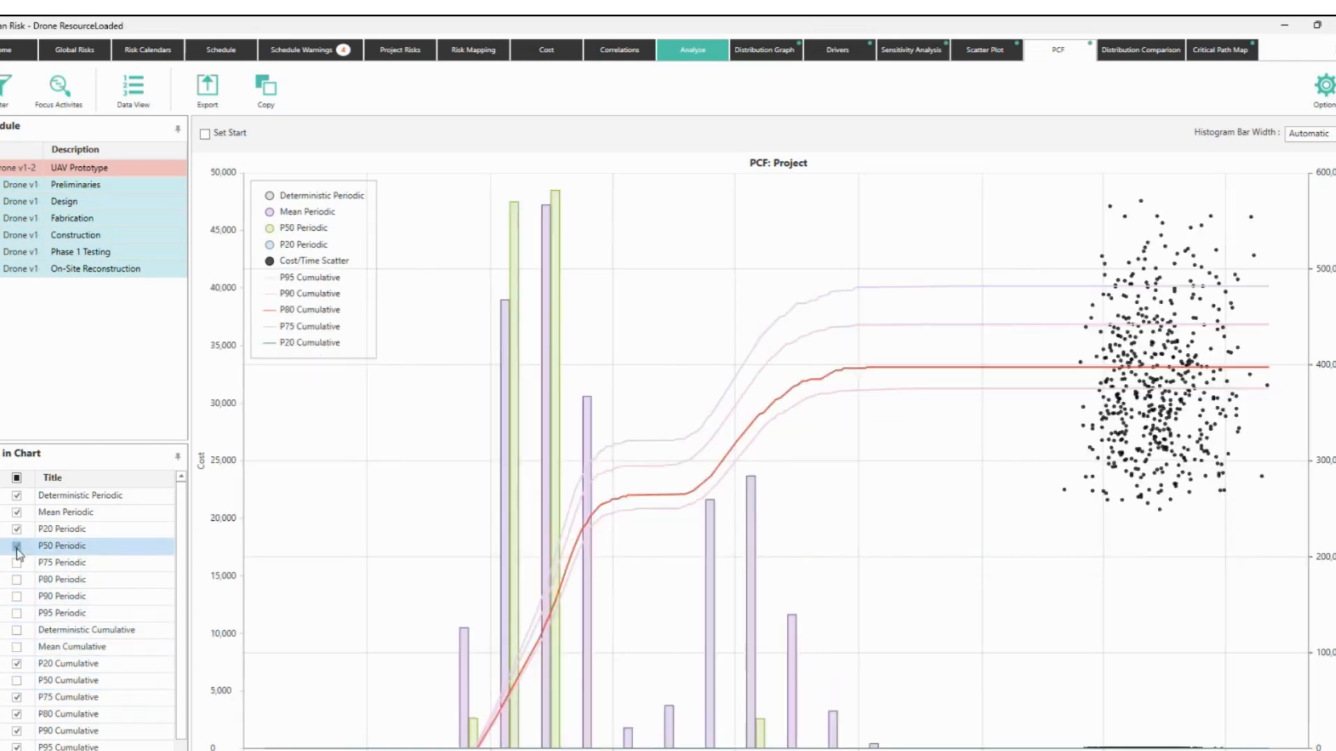
pyautogui.click(17, 546)
pyautogui.click(17, 530)
pyautogui.click(17, 512)
pyautogui.scroll(-1, 40, 701)
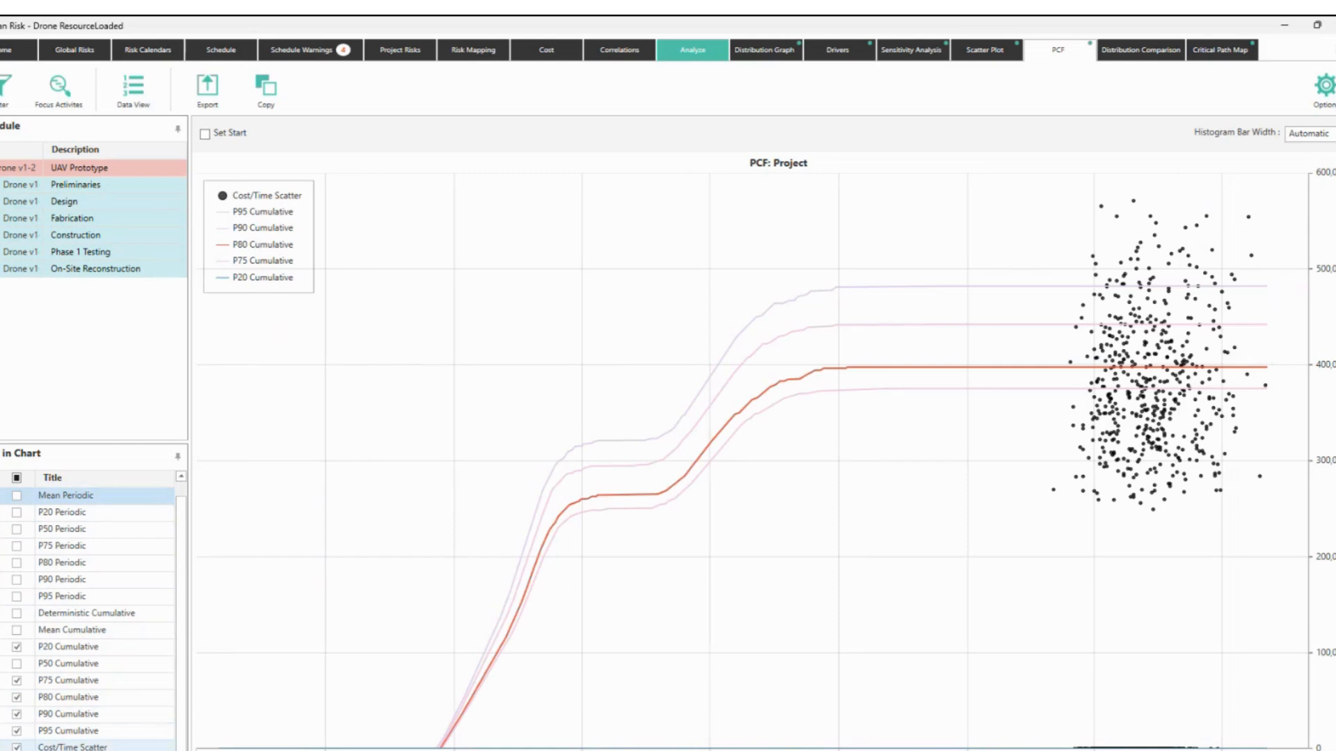
pyautogui.click(17, 747)
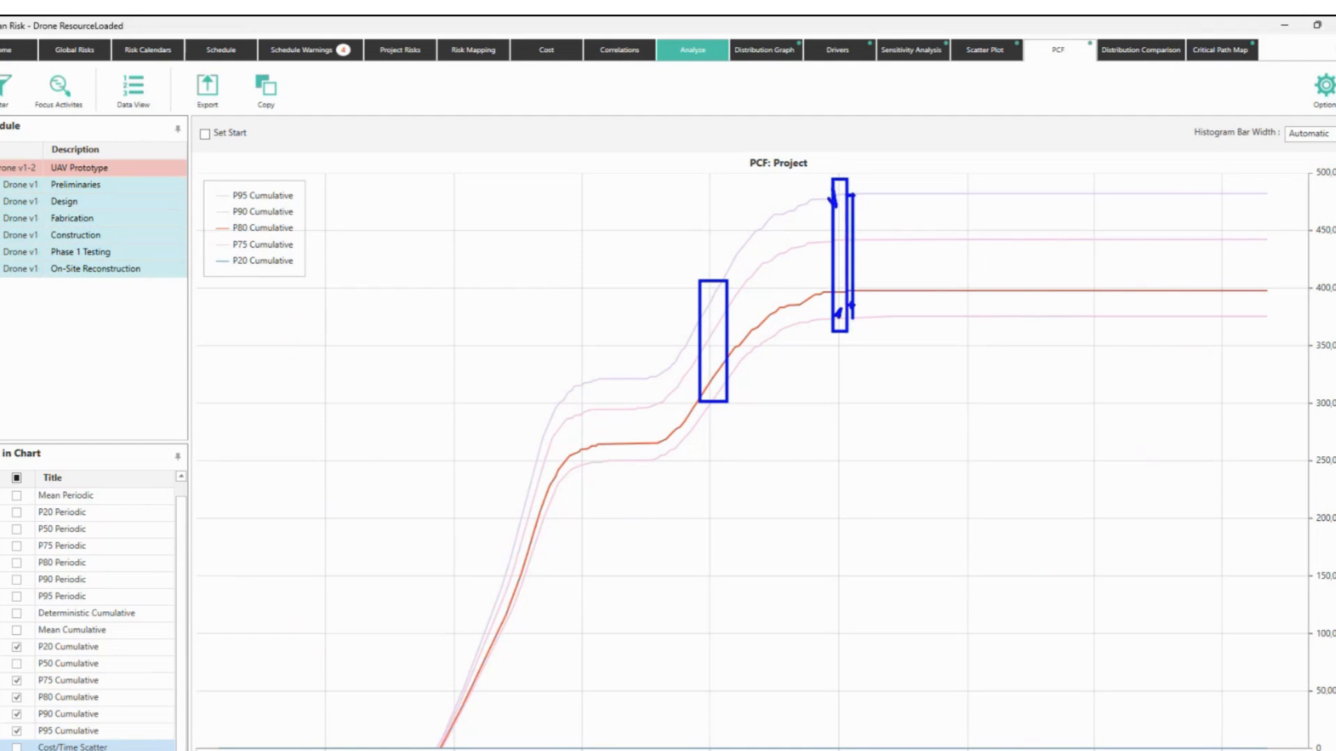
pyautogui.press('Escape')
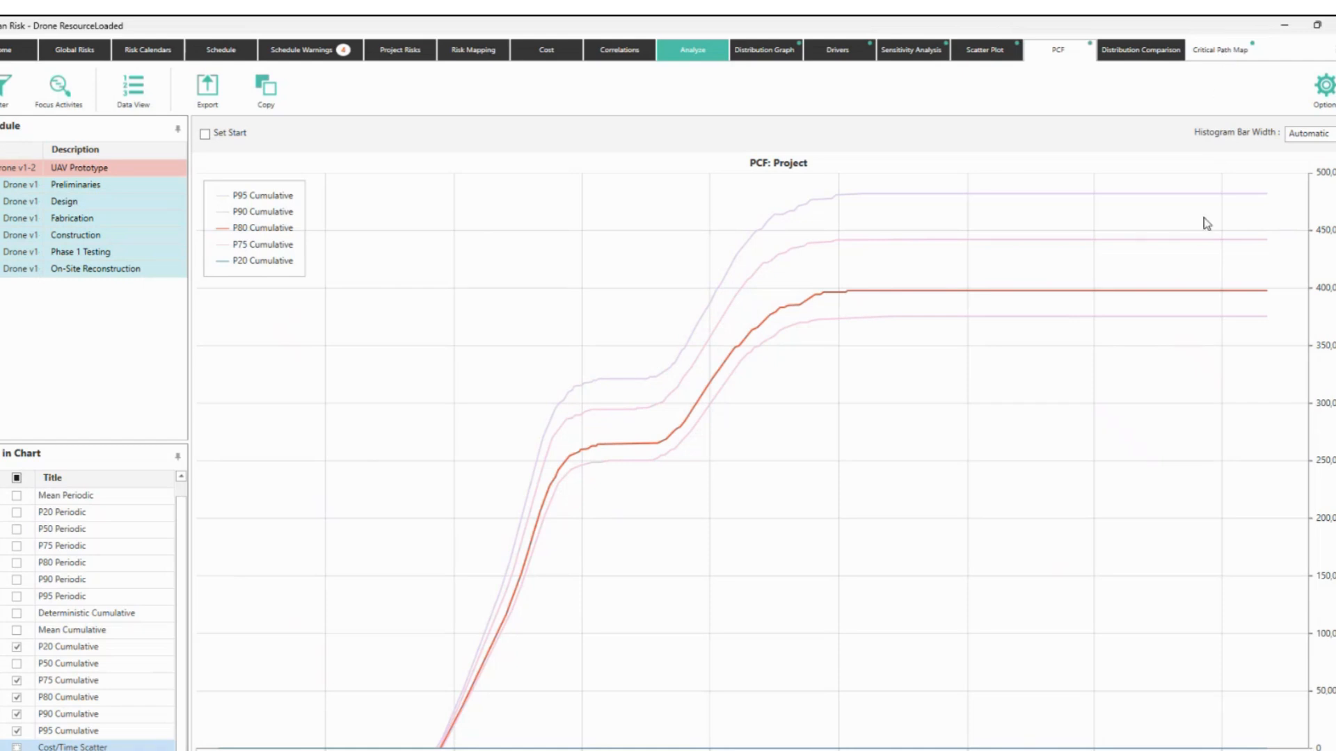
# Review the critical path map, comparing the criticality and timeline paths of "Fabricate camera lens frame" and "Fabricate engine subframe".
pyautogui.moveTo(821, 381); pyautogui.dragTo(1332, 404)
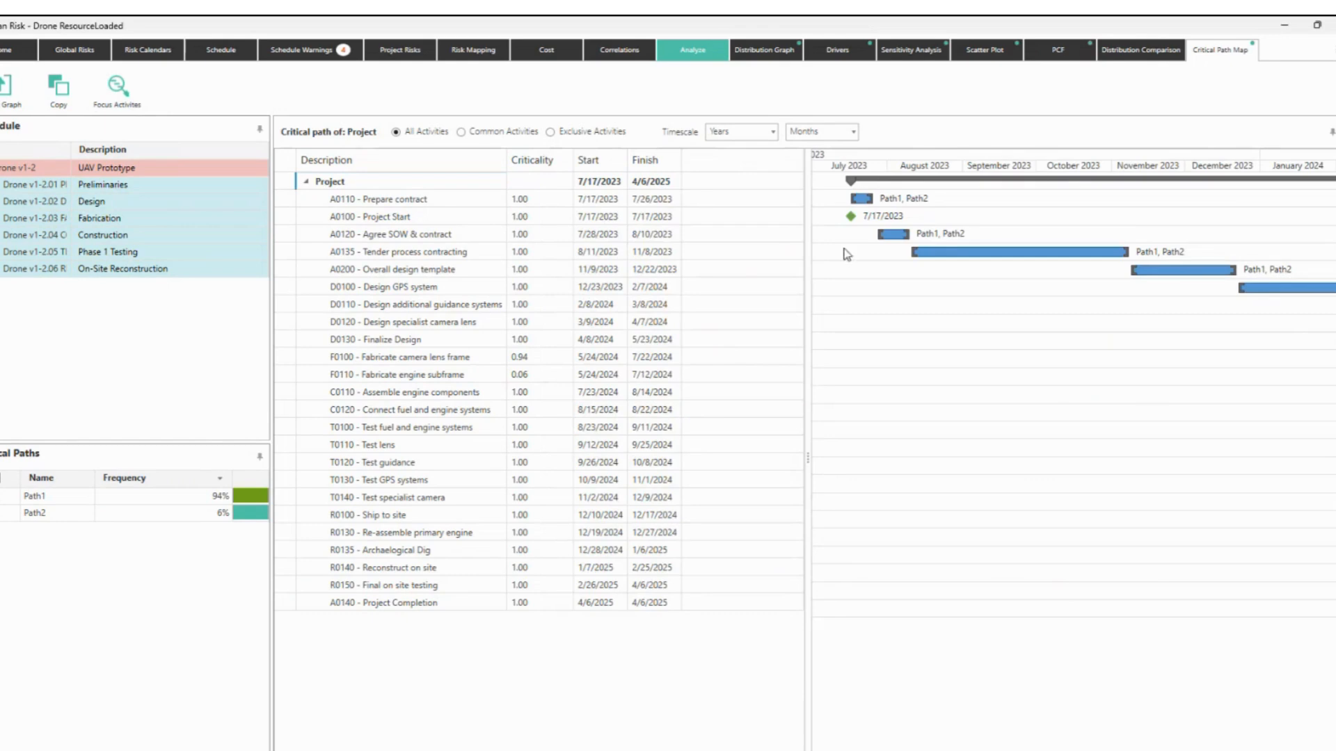
pyautogui.hotkey('ctrl', '2')
pyautogui.moveTo(503, 151)
pyautogui.mouseDown()
pyautogui.moveTo(562, 592)
pyautogui.moveTo(580, 627)
pyautogui.mouseUp()
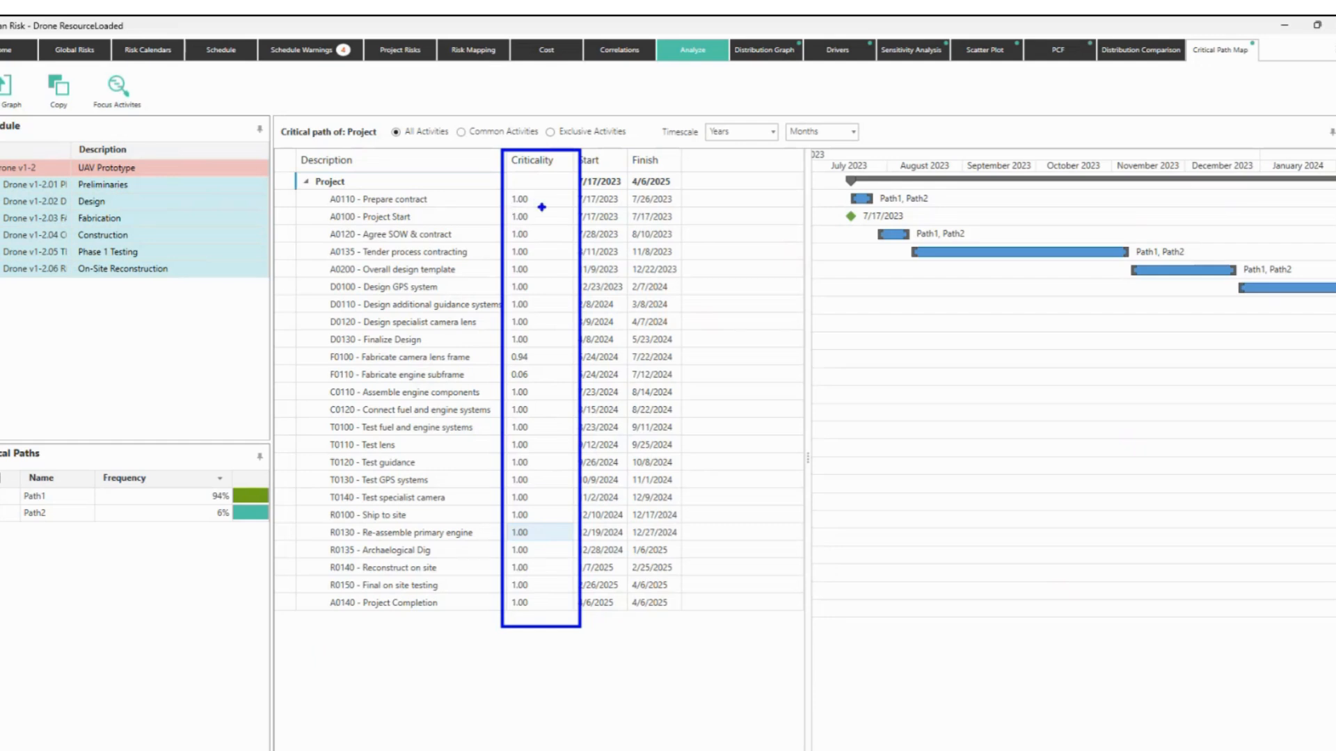
pyautogui.press('Escape')
pyautogui.click(469, 374)
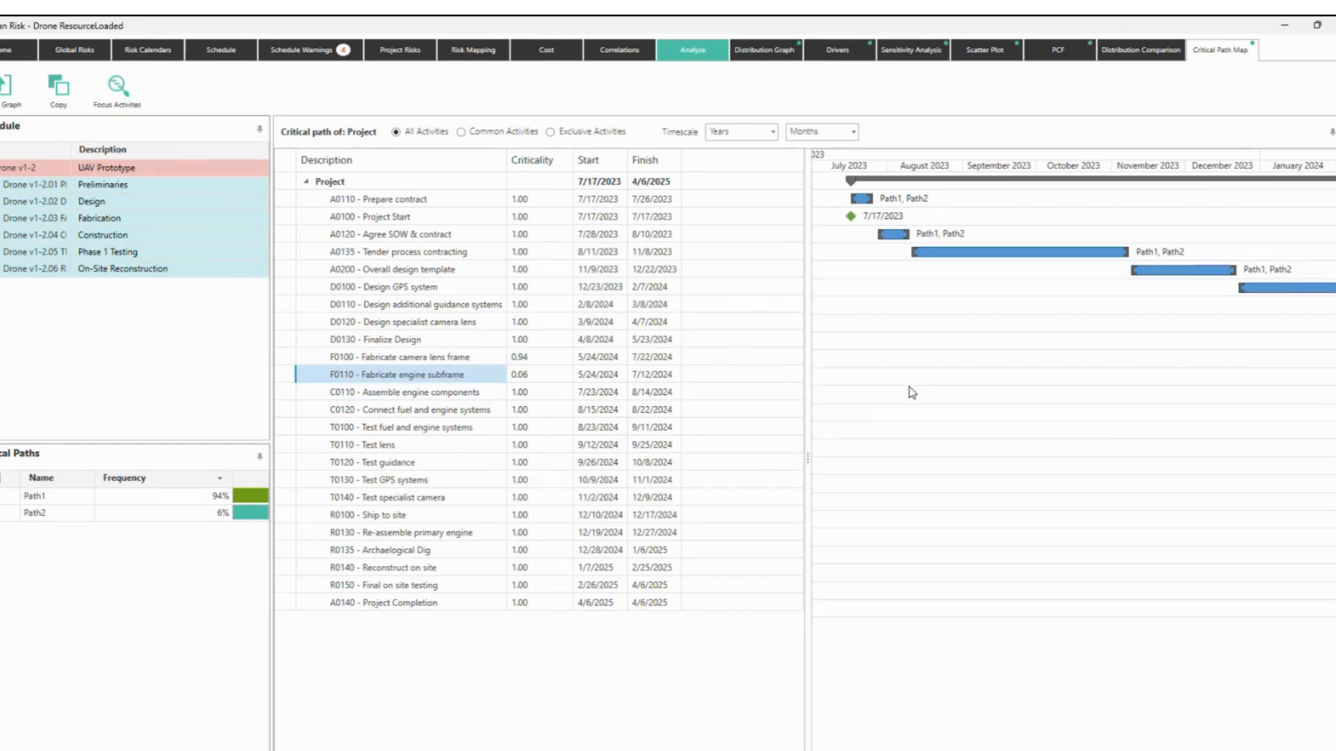
pyautogui.moveTo(953, 750); pyautogui.dragTo(1270, 750)
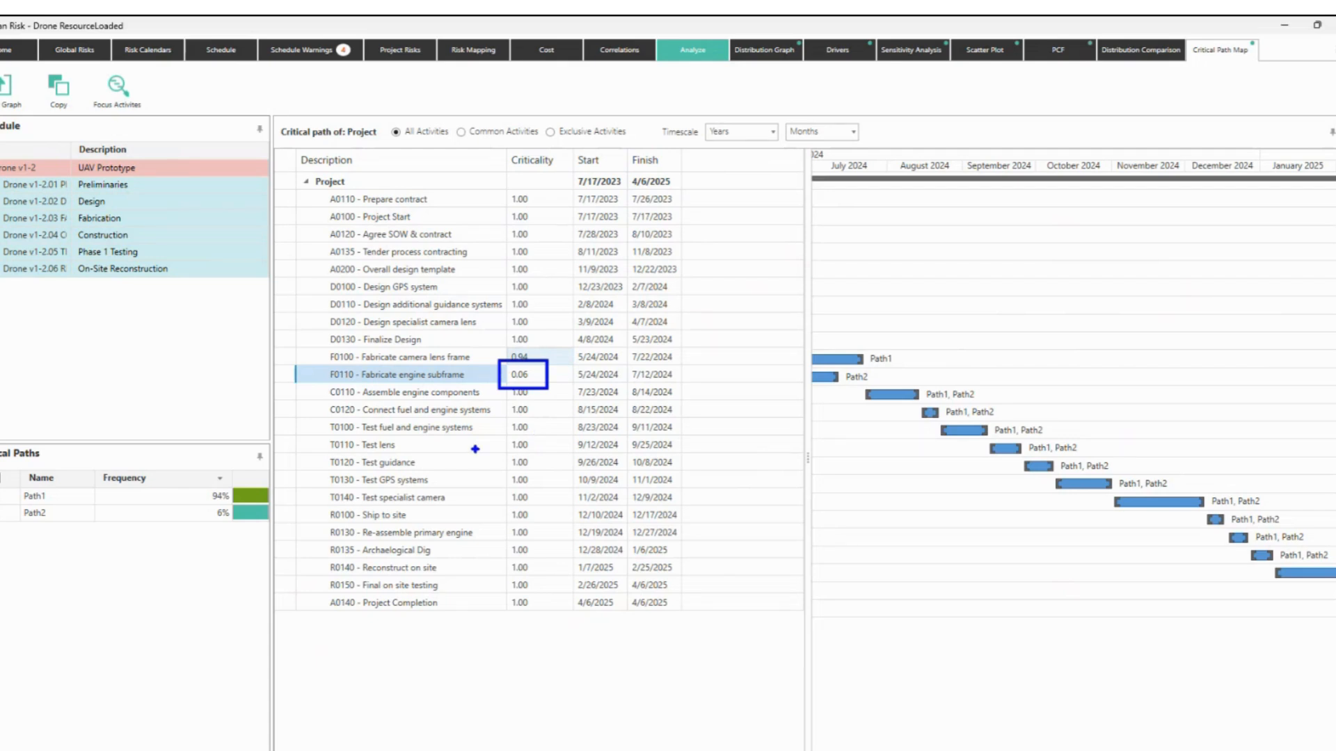
pyautogui.click(527, 356)
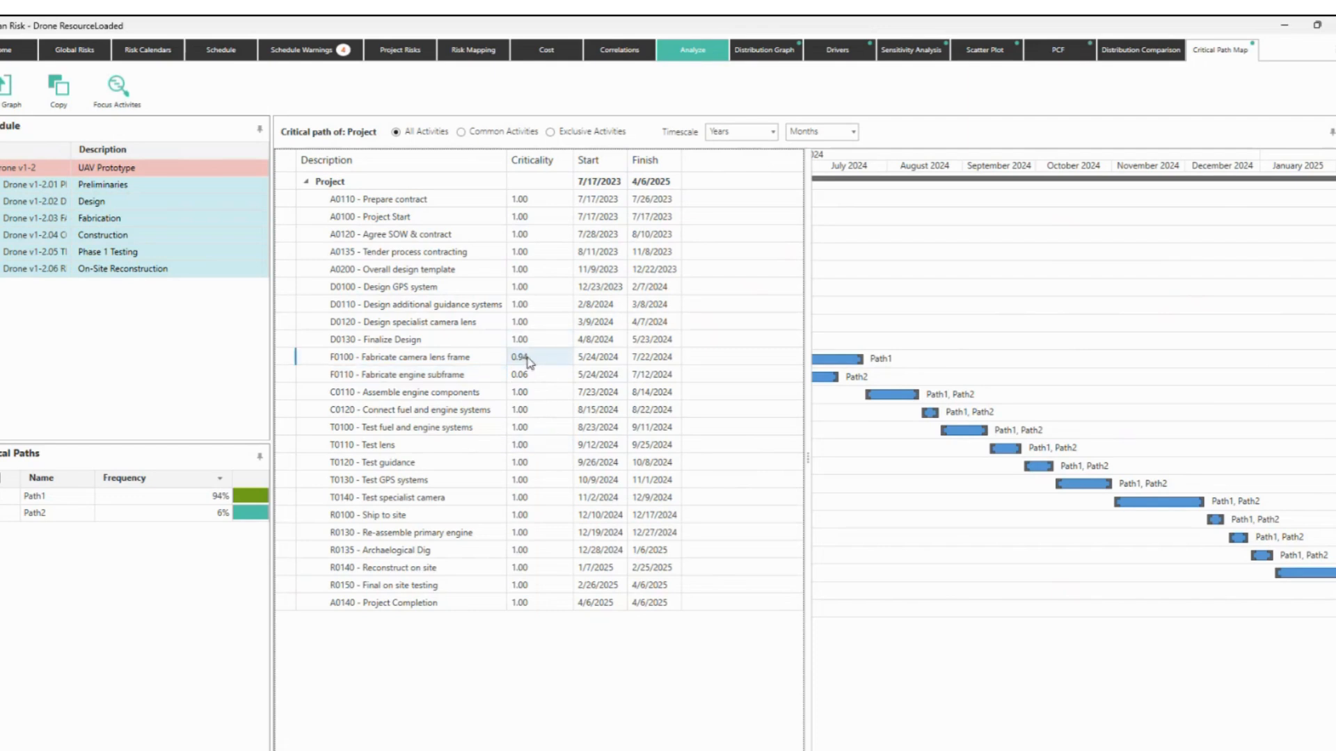